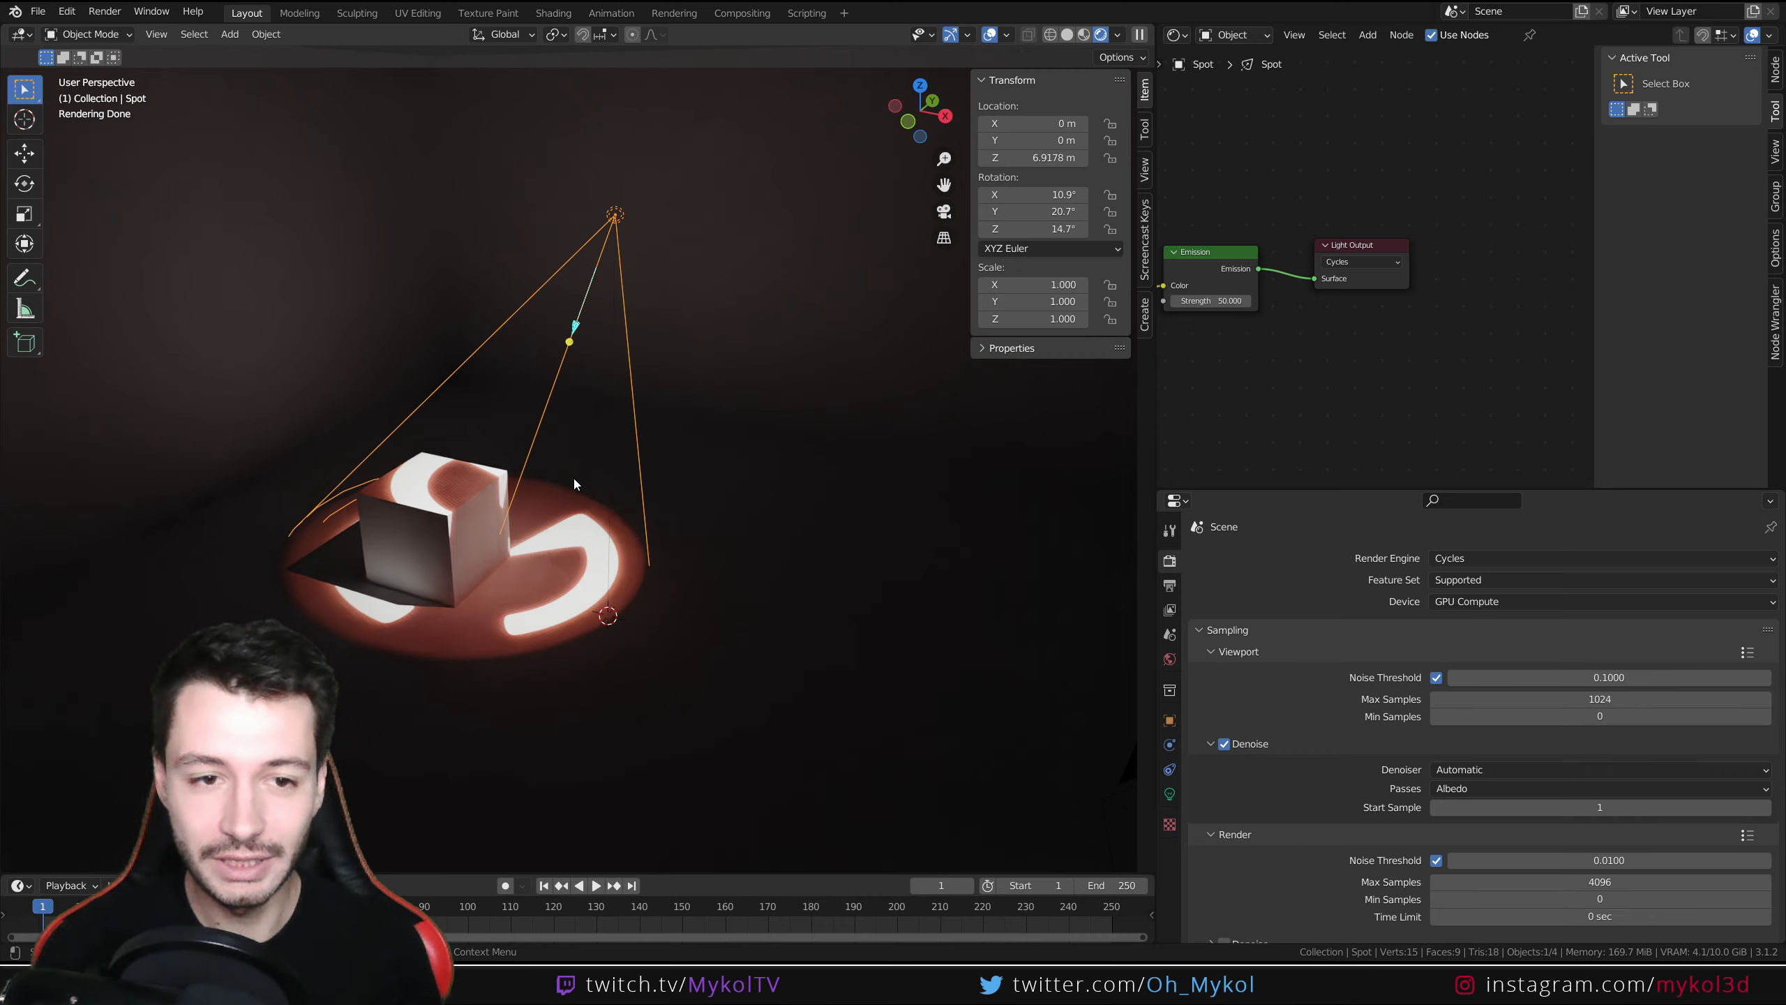
Rotate the spot light so its image projects onto the open floor beside the cube, and switch the viewport to solid shading.
{"action": "left_click_drag", "start_coordinate": [568, 342], "coordinate": [569, 541]}
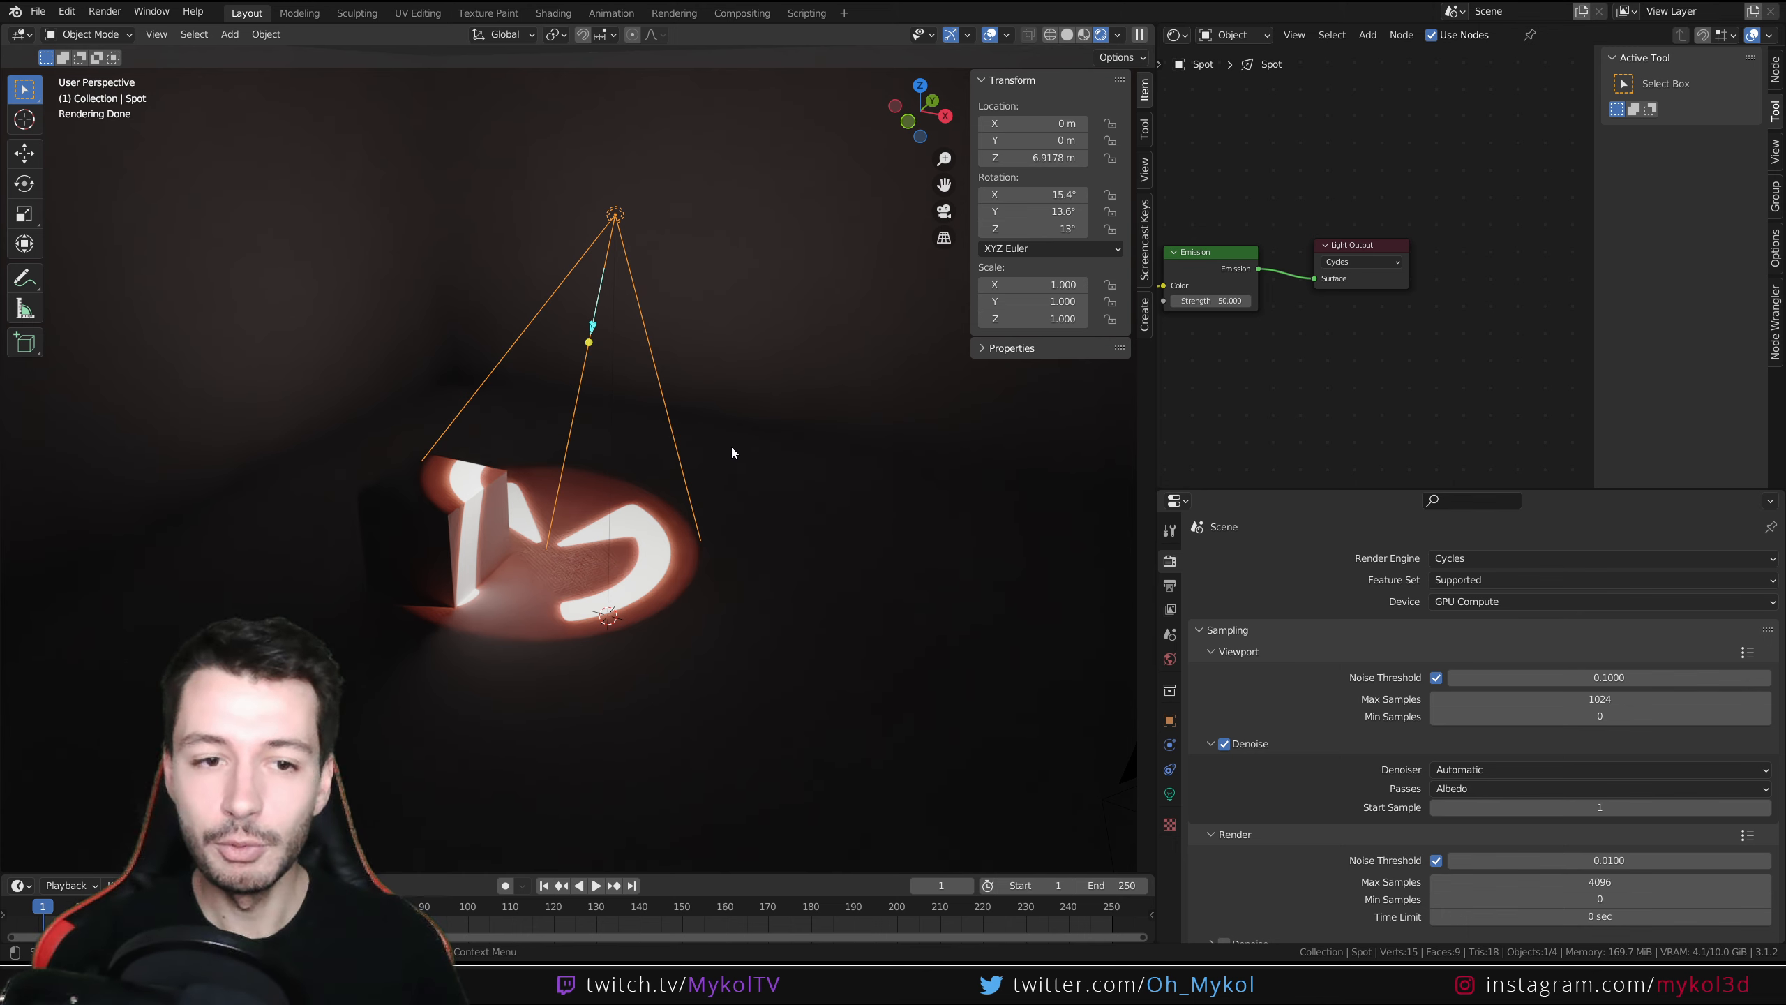
{"action": "left_click_drag", "start_coordinate": [585, 340], "coordinate": [686, 549]}
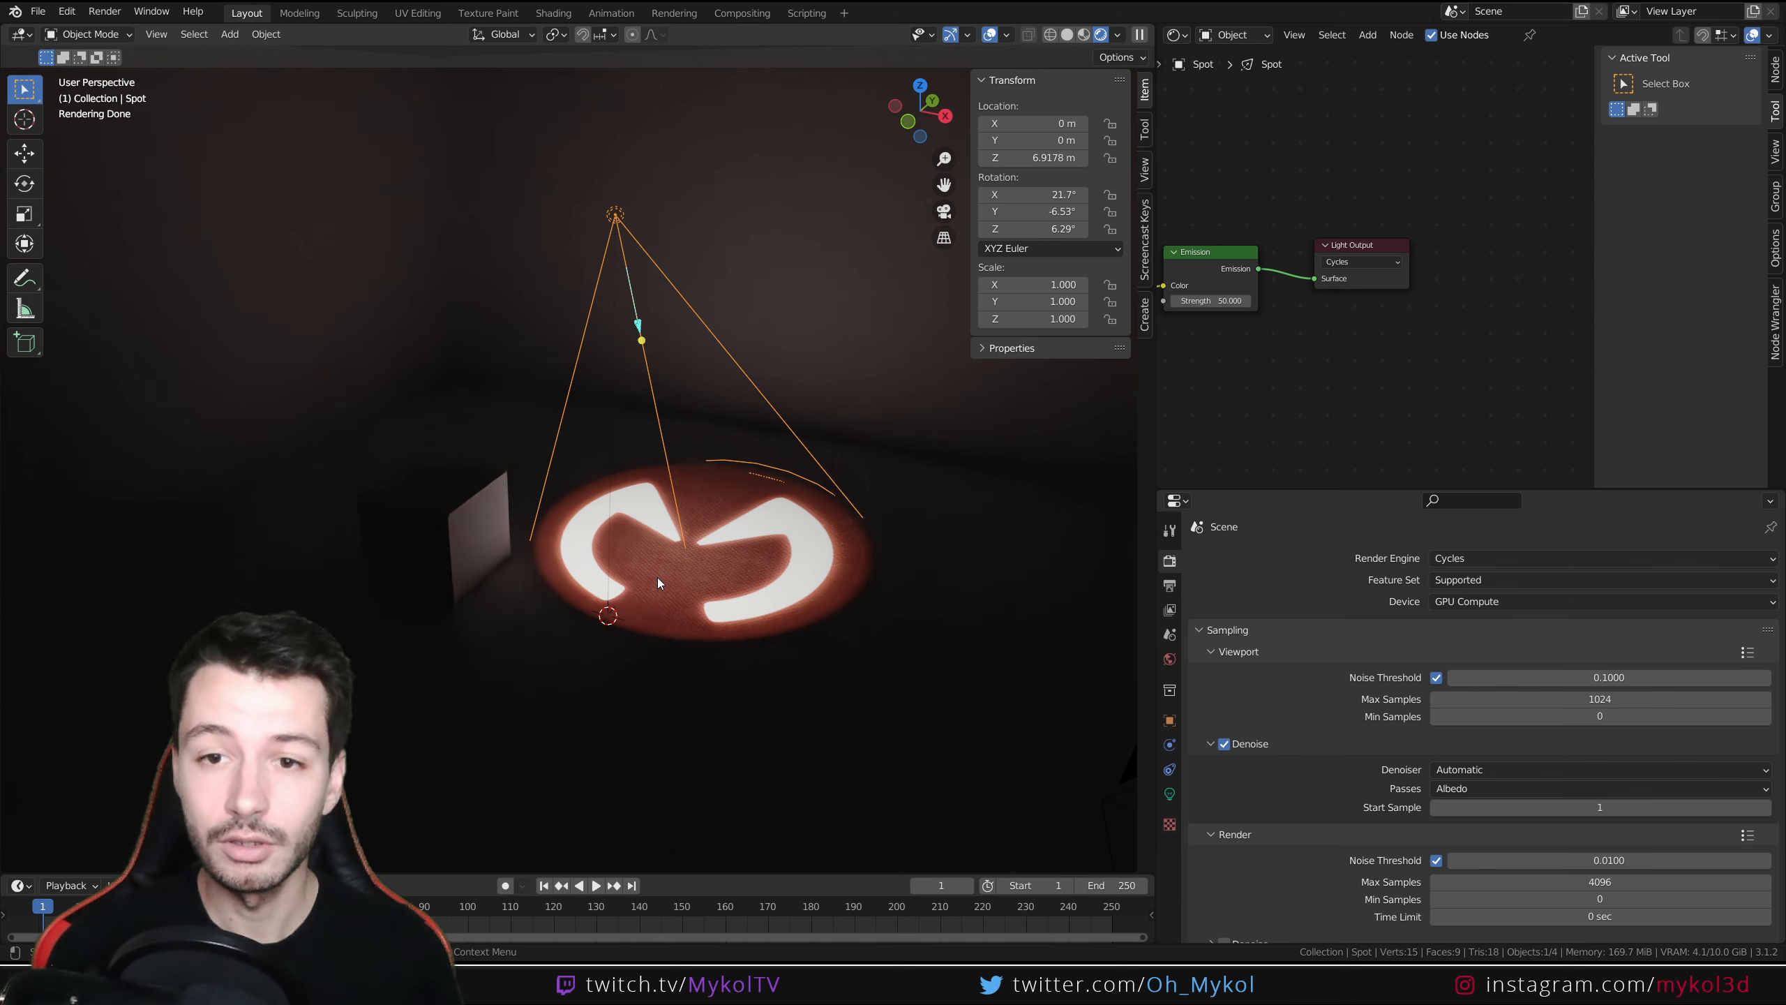
{"action": "key", "text": "Home"}
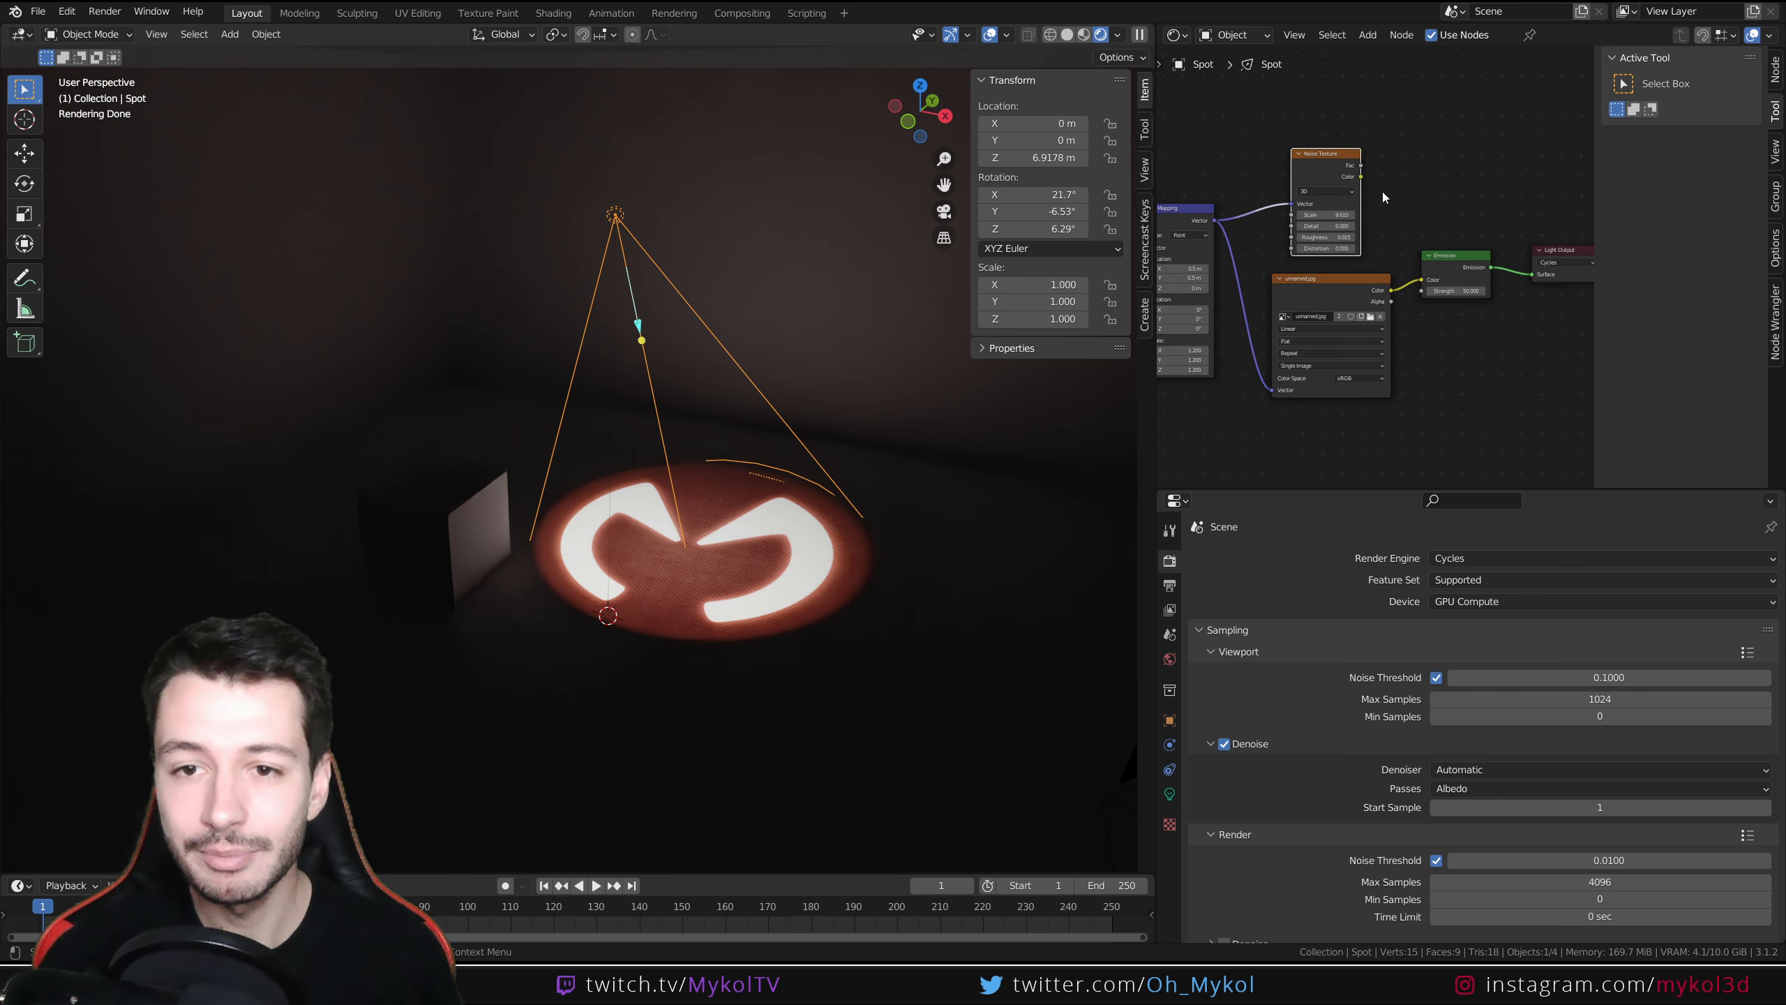
{"action": "scroll", "coordinate": [1227, 176], "scroll_direction": "down", "scroll_amount": 1}
{"action": "left_click_drag", "start_coordinate": [1324, 172], "coordinate": [1415, 278]}
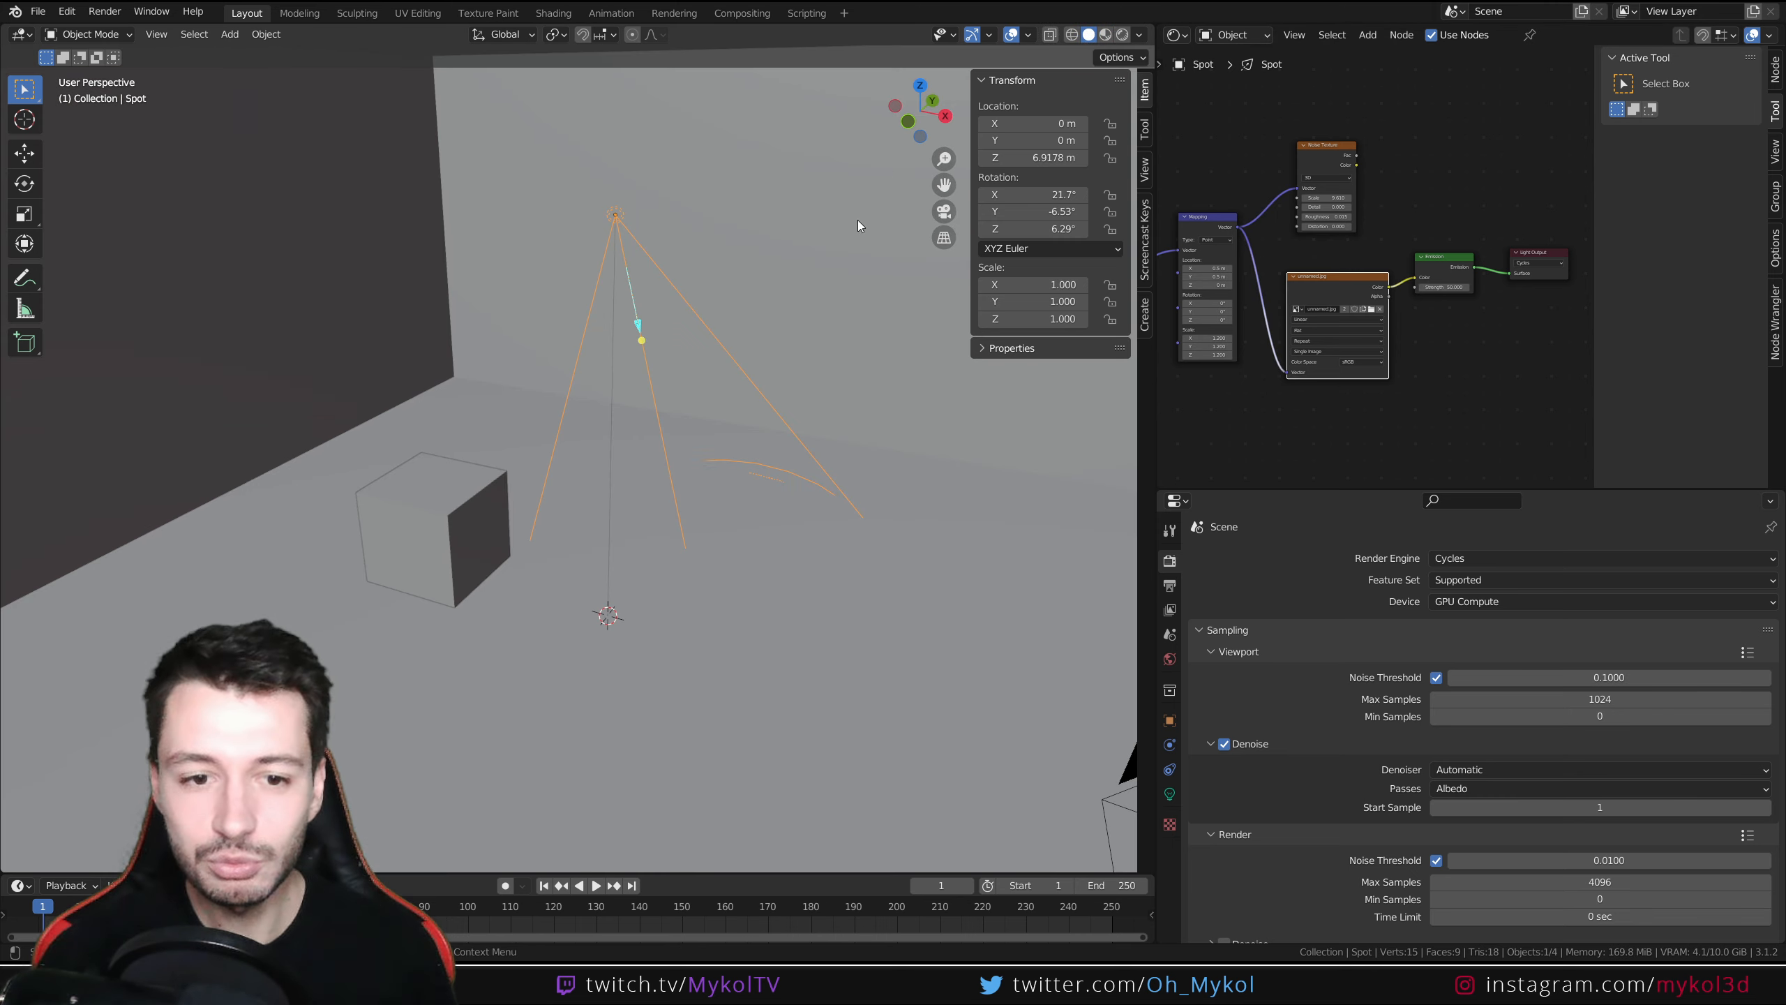
{"action": "left_click", "coordinate": [1067, 34]}
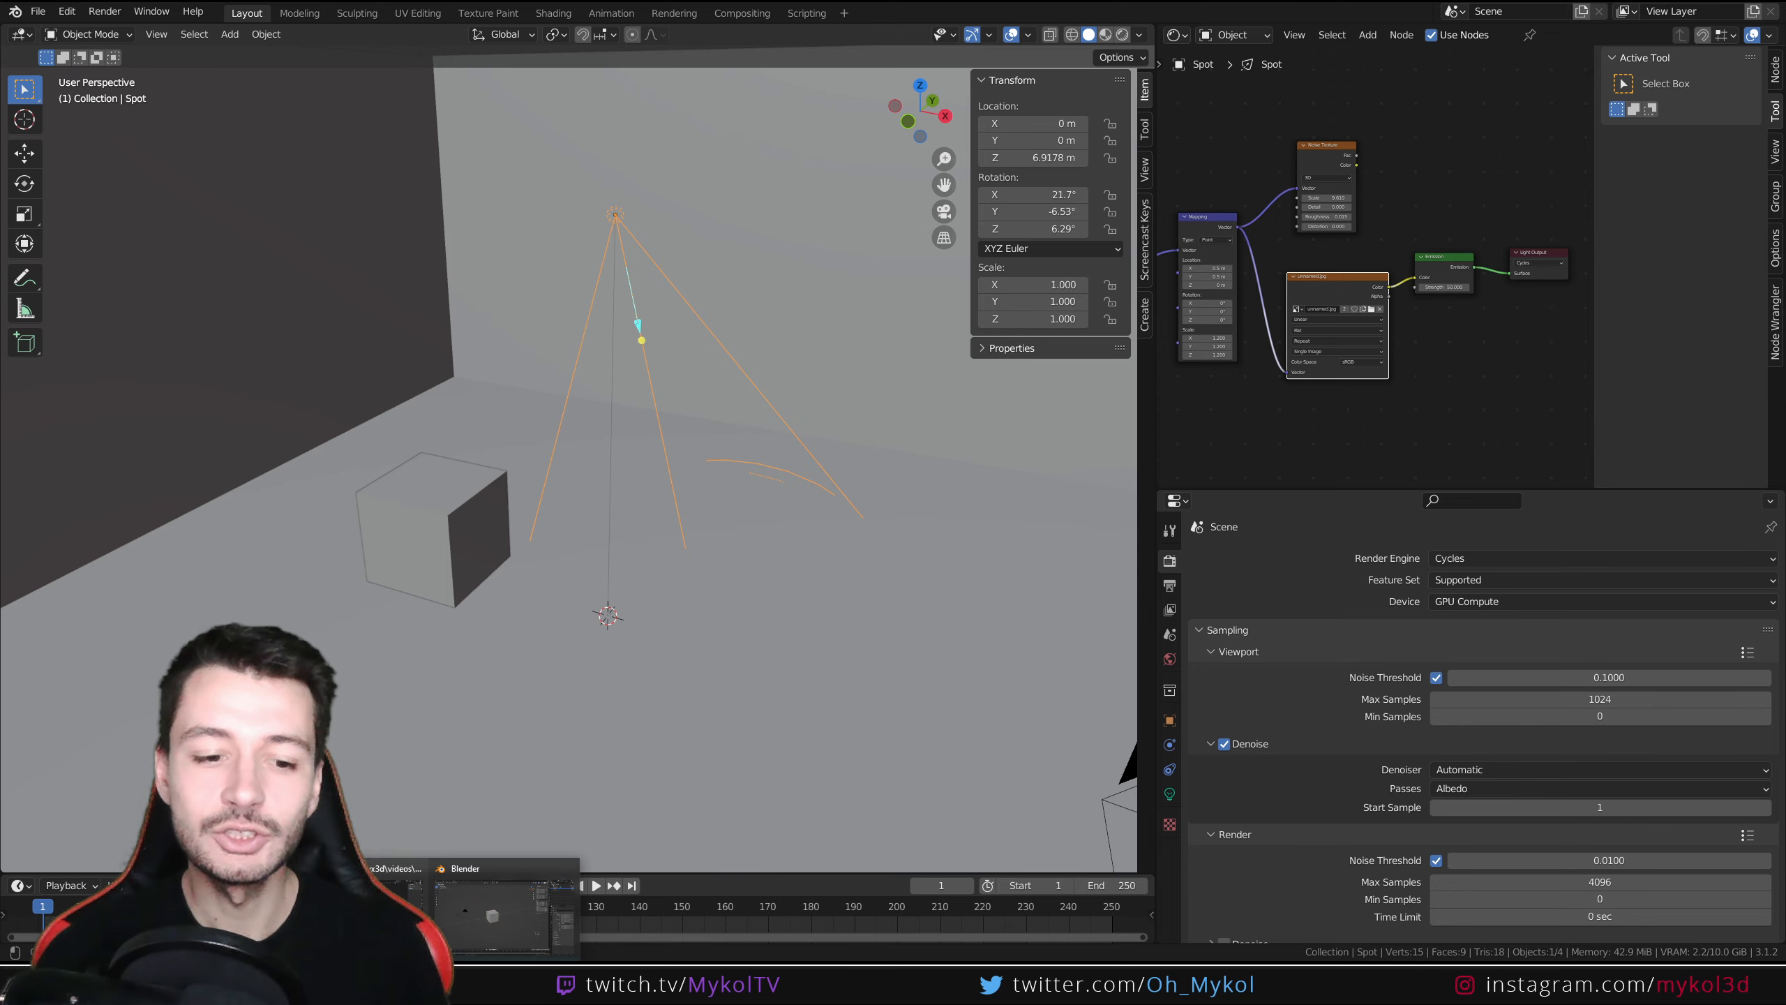
Switch to the other Blender window with the default scene and delete the default cube.
{"action": "left_click", "coordinate": [480, 918]}
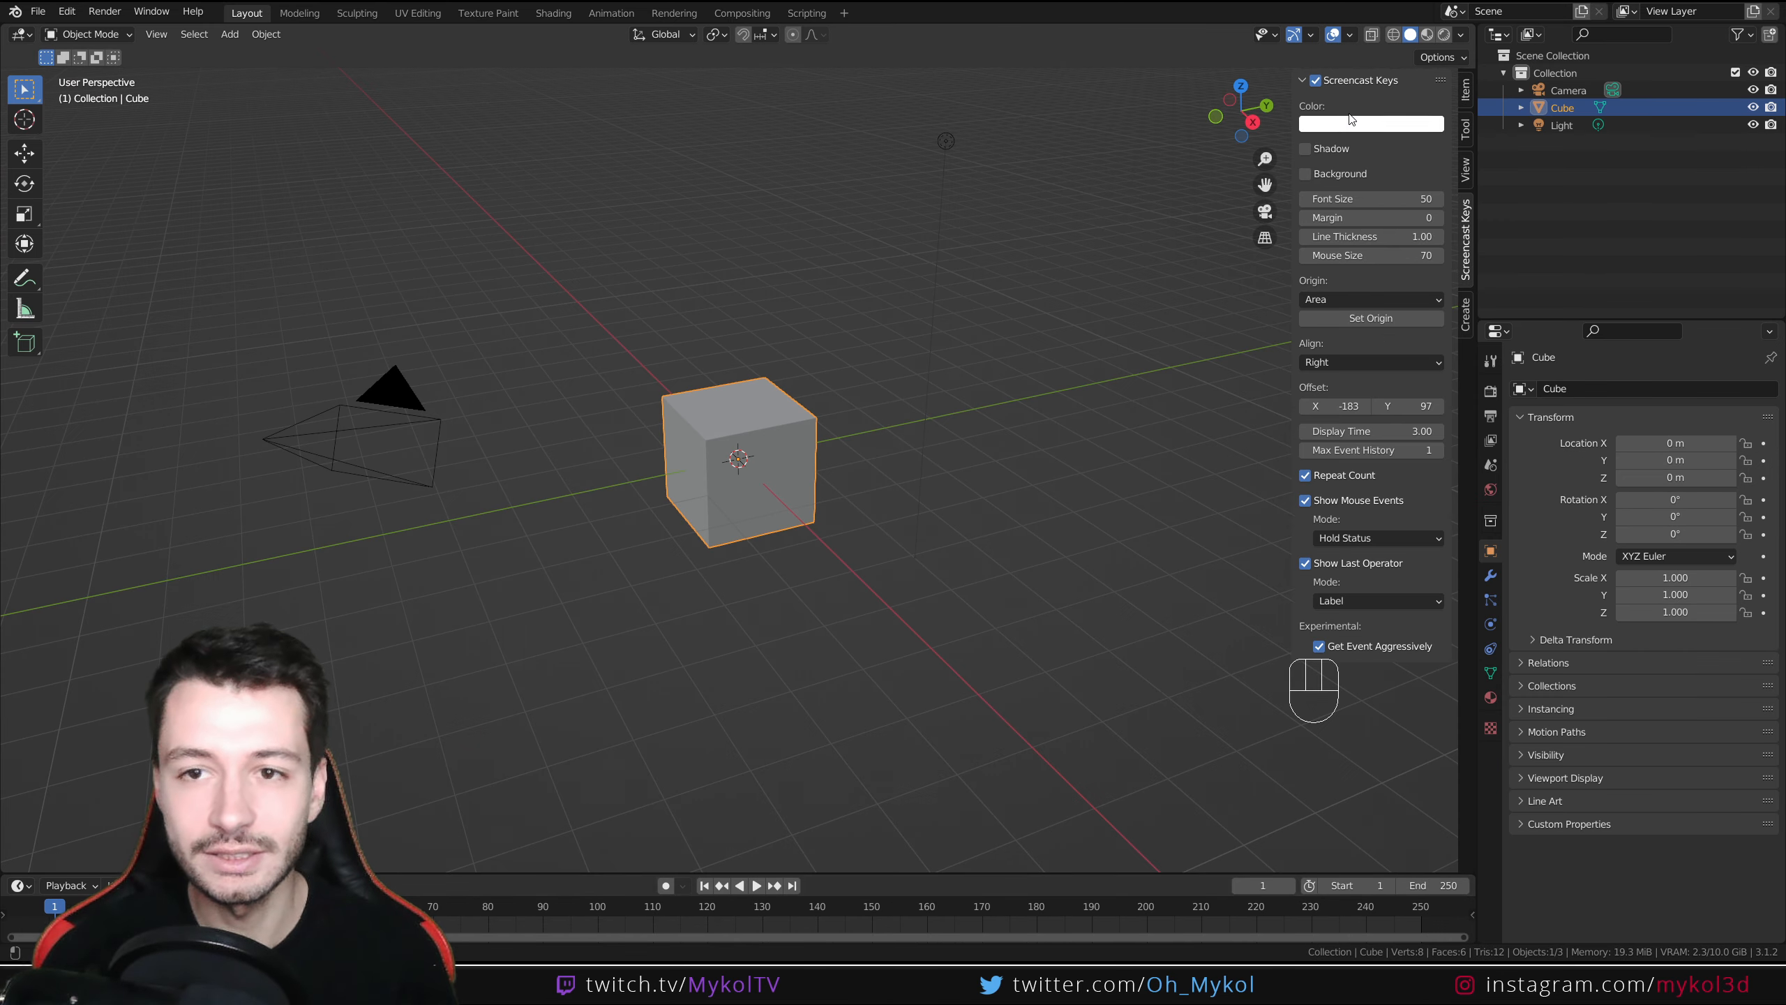
{"action": "left_click", "coordinate": [1467, 92]}
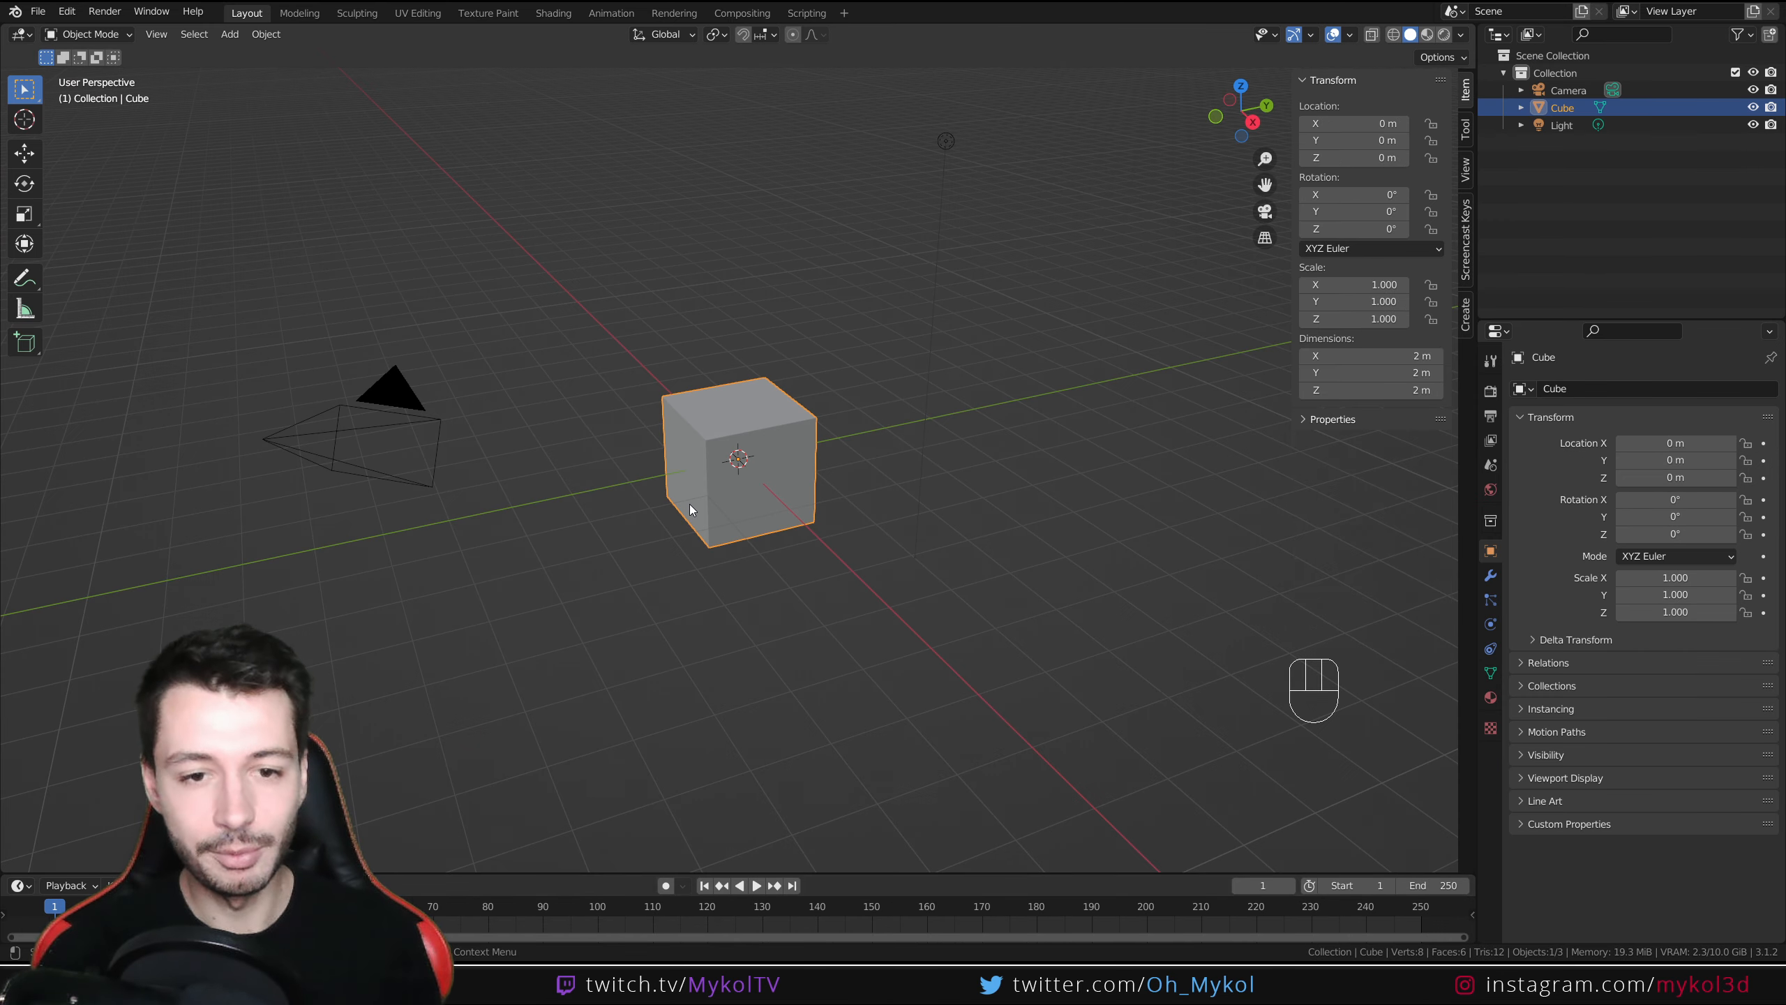
{"action": "middle_click_drag", "start_coordinate": [692, 502], "coordinate": [785, 500]}
{"action": "key", "text": "Delete"}
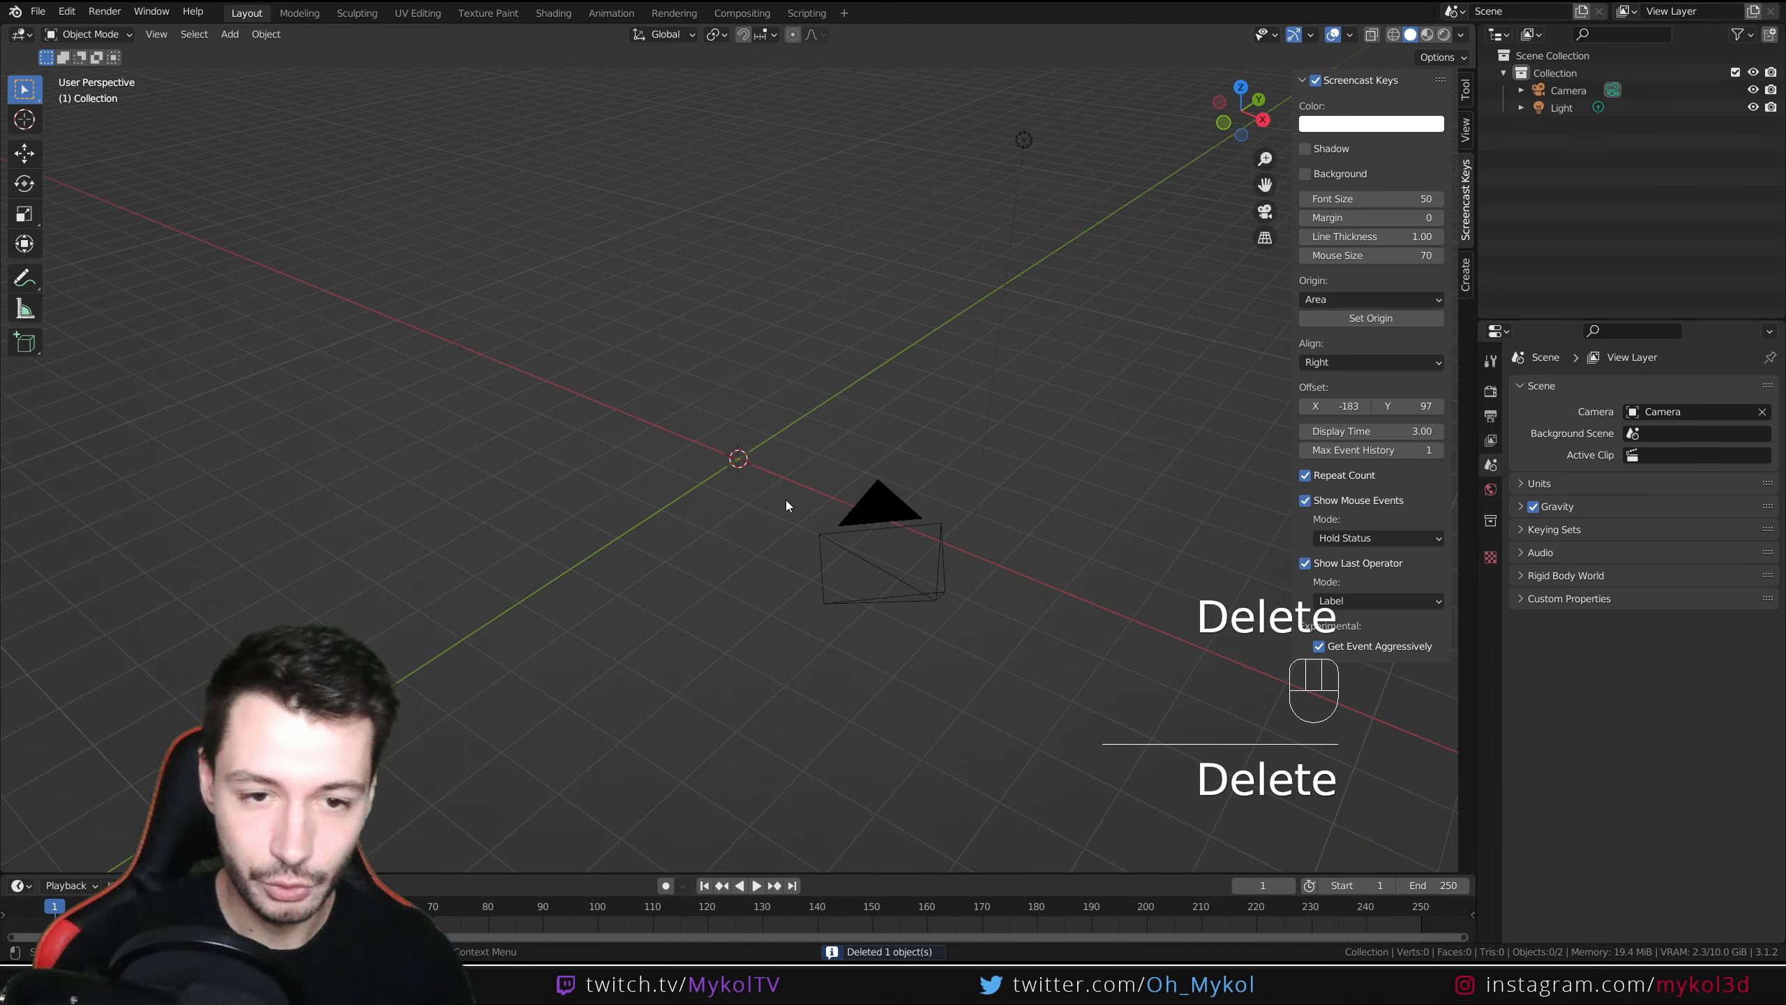
Add a plane at the origin and scale it up by a factor of 8 as the floor.
{"action": "key", "text": "shift+a"}
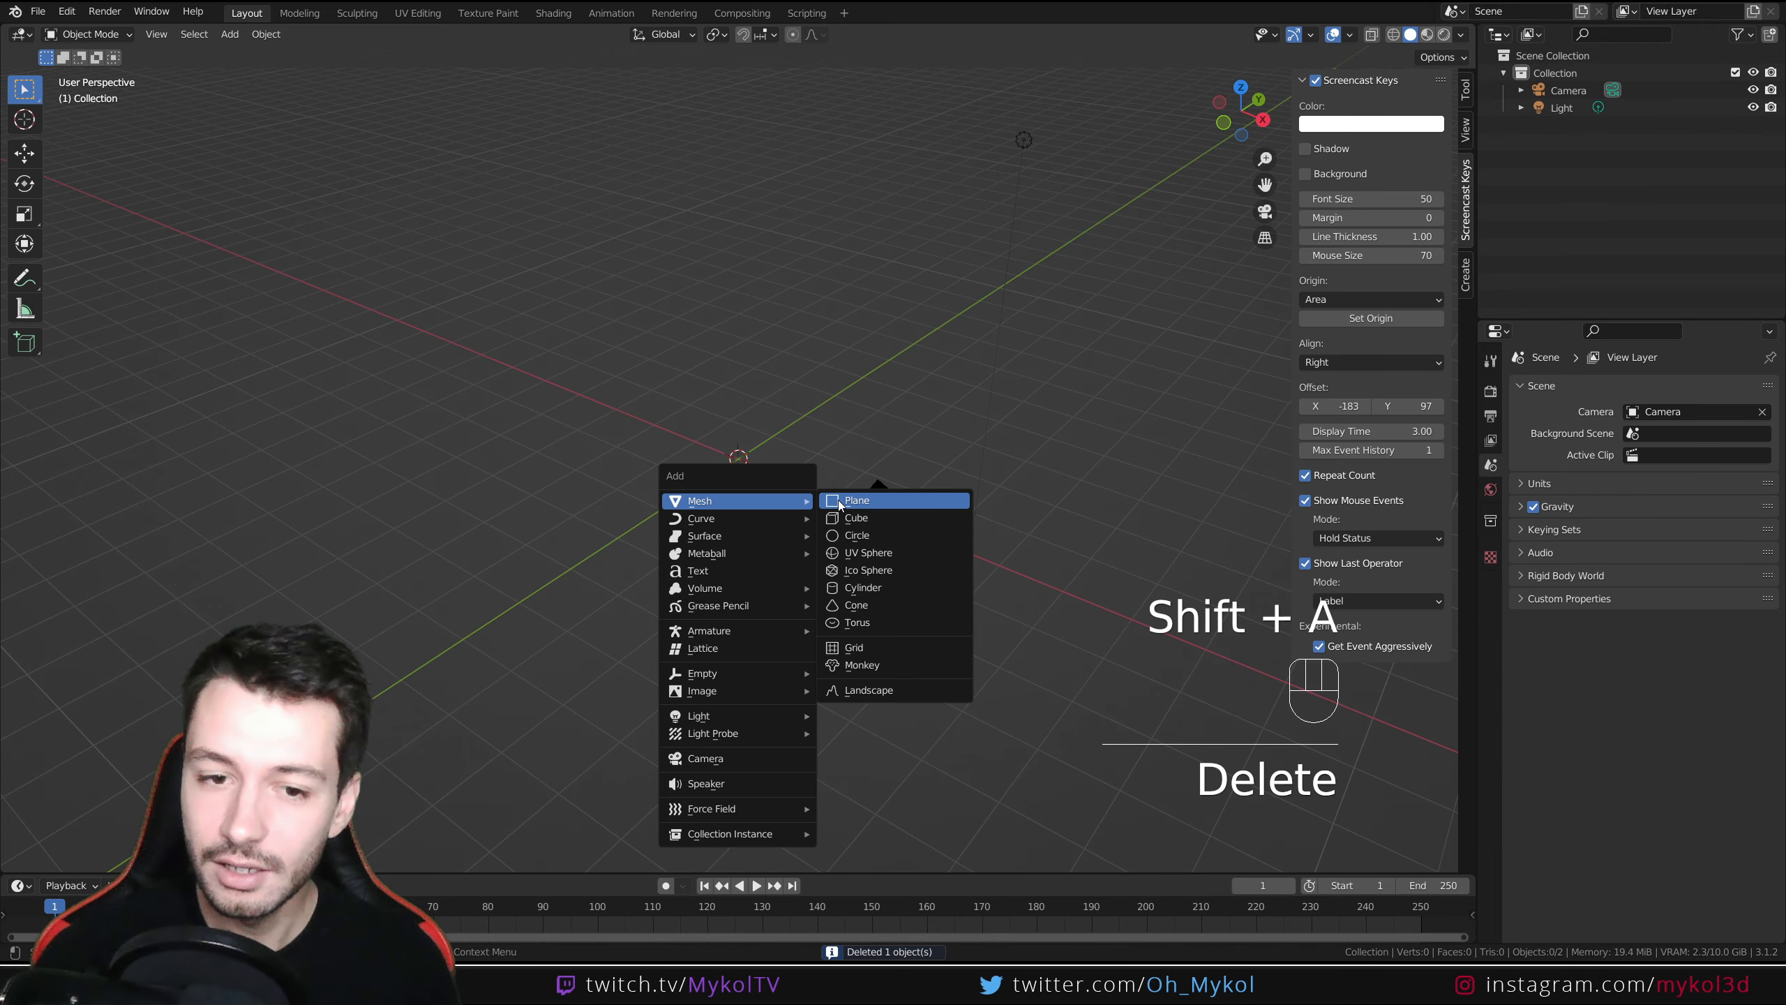
{"action": "left_click", "coordinate": [885, 498]}
{"action": "scroll", "coordinate": [720, 486], "scroll_direction": "down", "scroll_amount": 3}
{"action": "middle_click_drag", "start_coordinate": [812, 536], "coordinate": [793, 486]}
{"action": "key", "text": "s"}
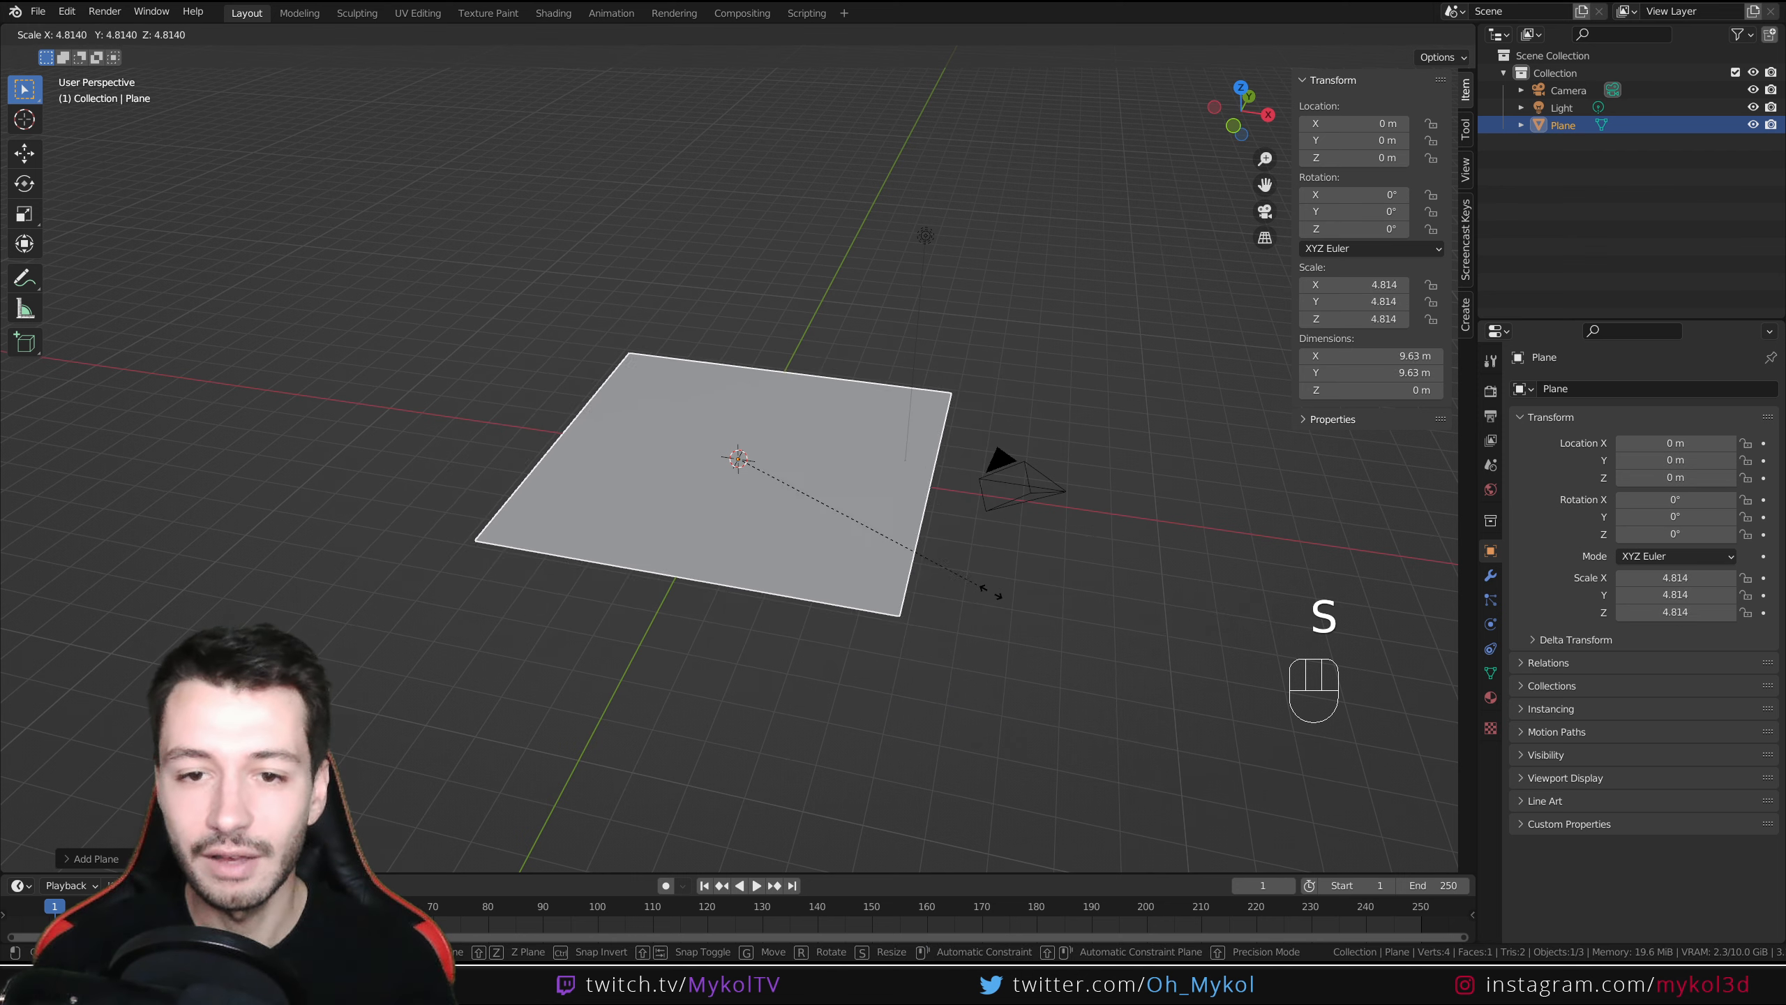
{"action": "key", "text": "ctrl"}
{"action": "left_click", "coordinate": [1174, 629]}
{"action": "middle_click_drag", "start_coordinate": [1070, 595], "coordinate": [989, 553]}
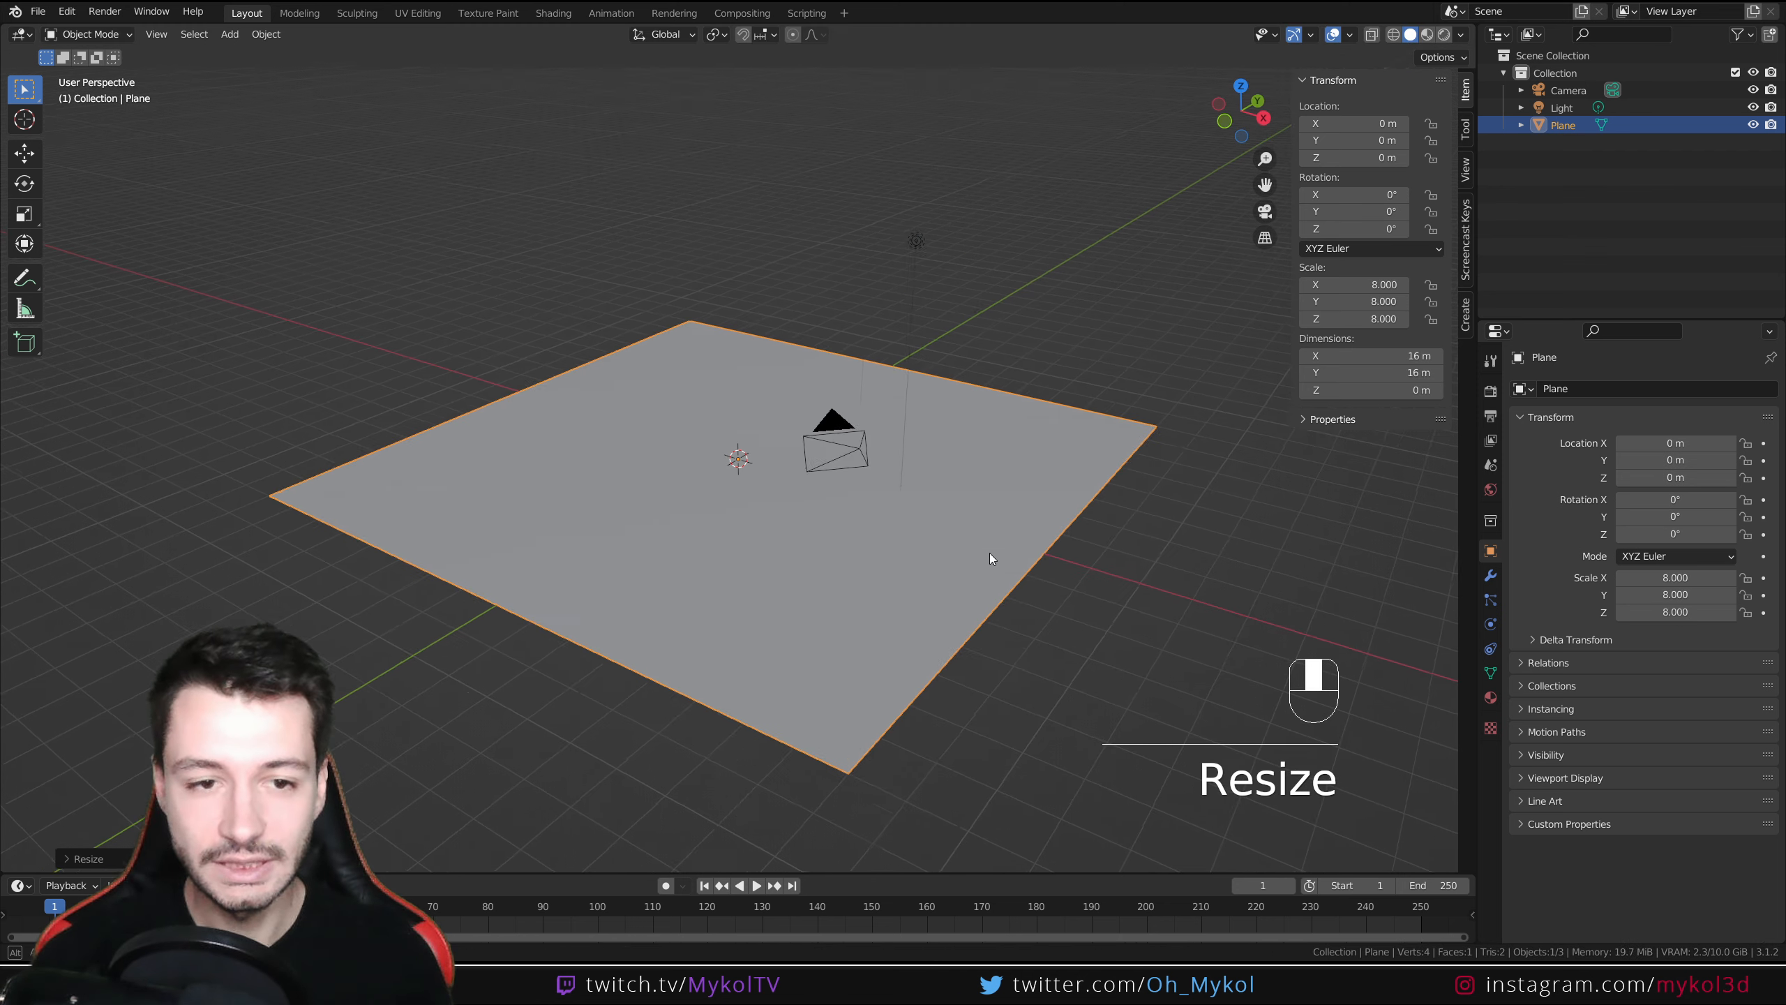
Extrude the plane's two adjacent back edges upward about 7 m to form walls, and return to Object Mode.
{"action": "key", "text": "Tab"}
{"action": "left_click", "coordinate": [168, 35]}
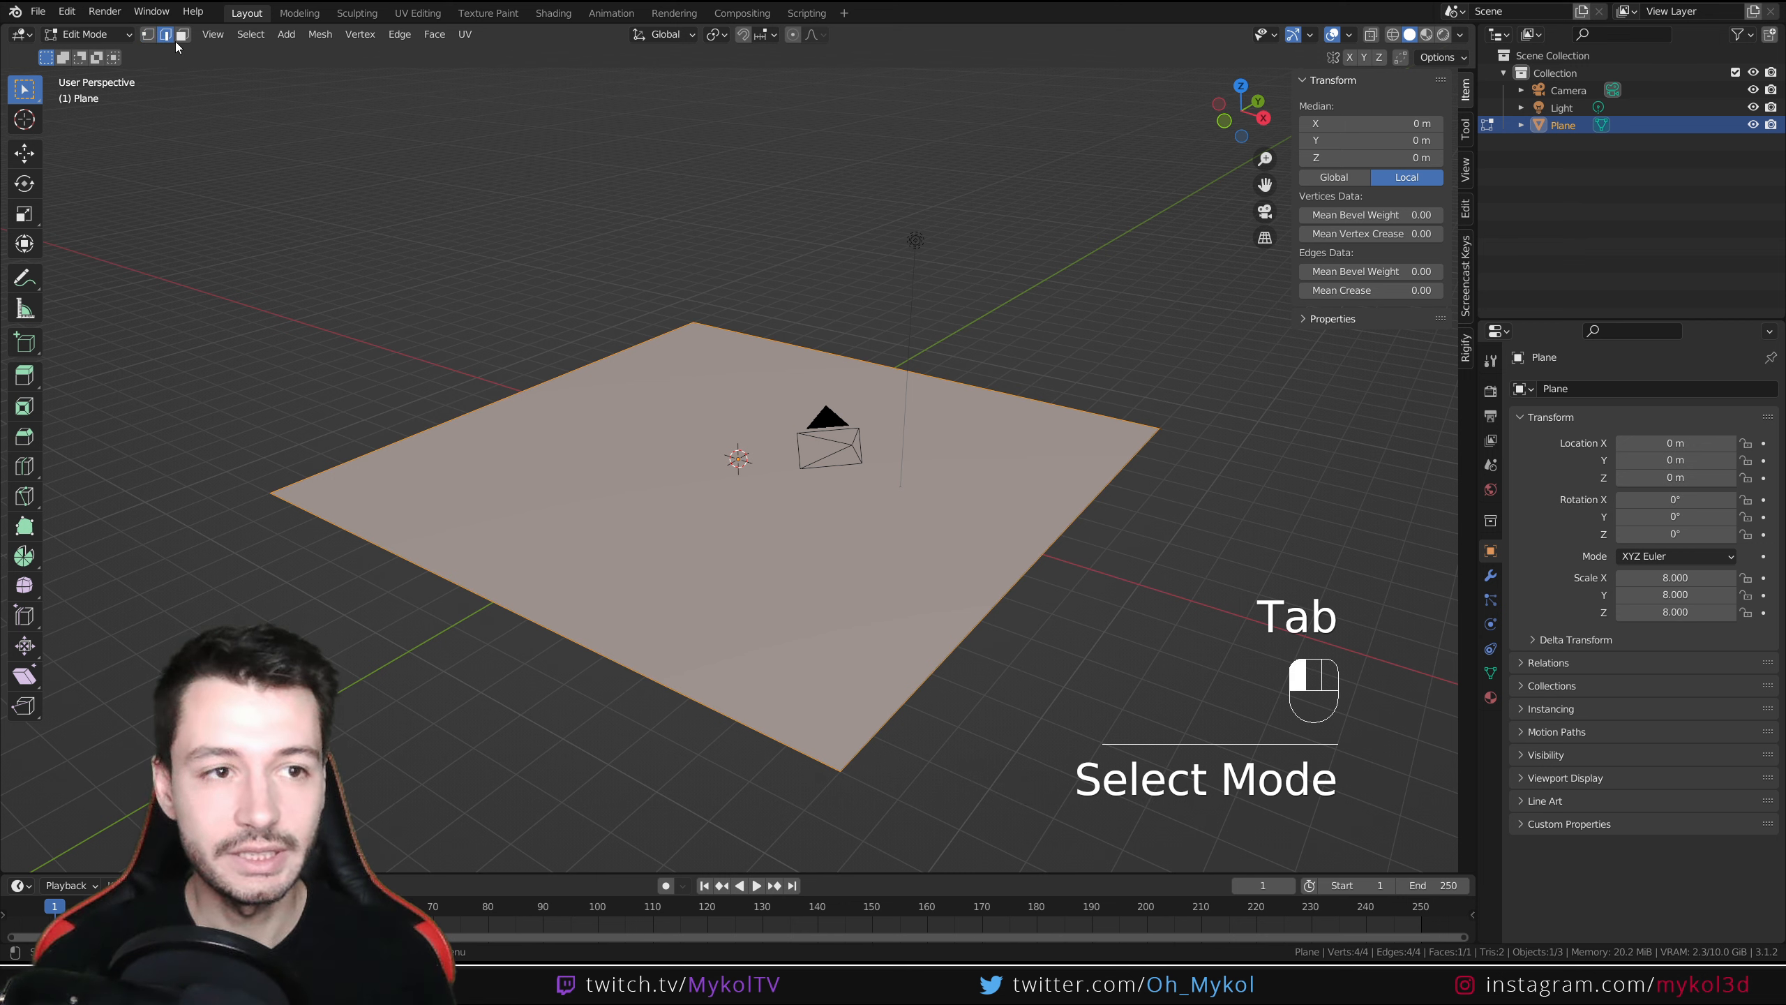
{"action": "left_click", "coordinate": [560, 371]}
{"action": "left_click", "coordinate": [781, 333], "text": "shift"}
{"action": "key", "text": "e"}
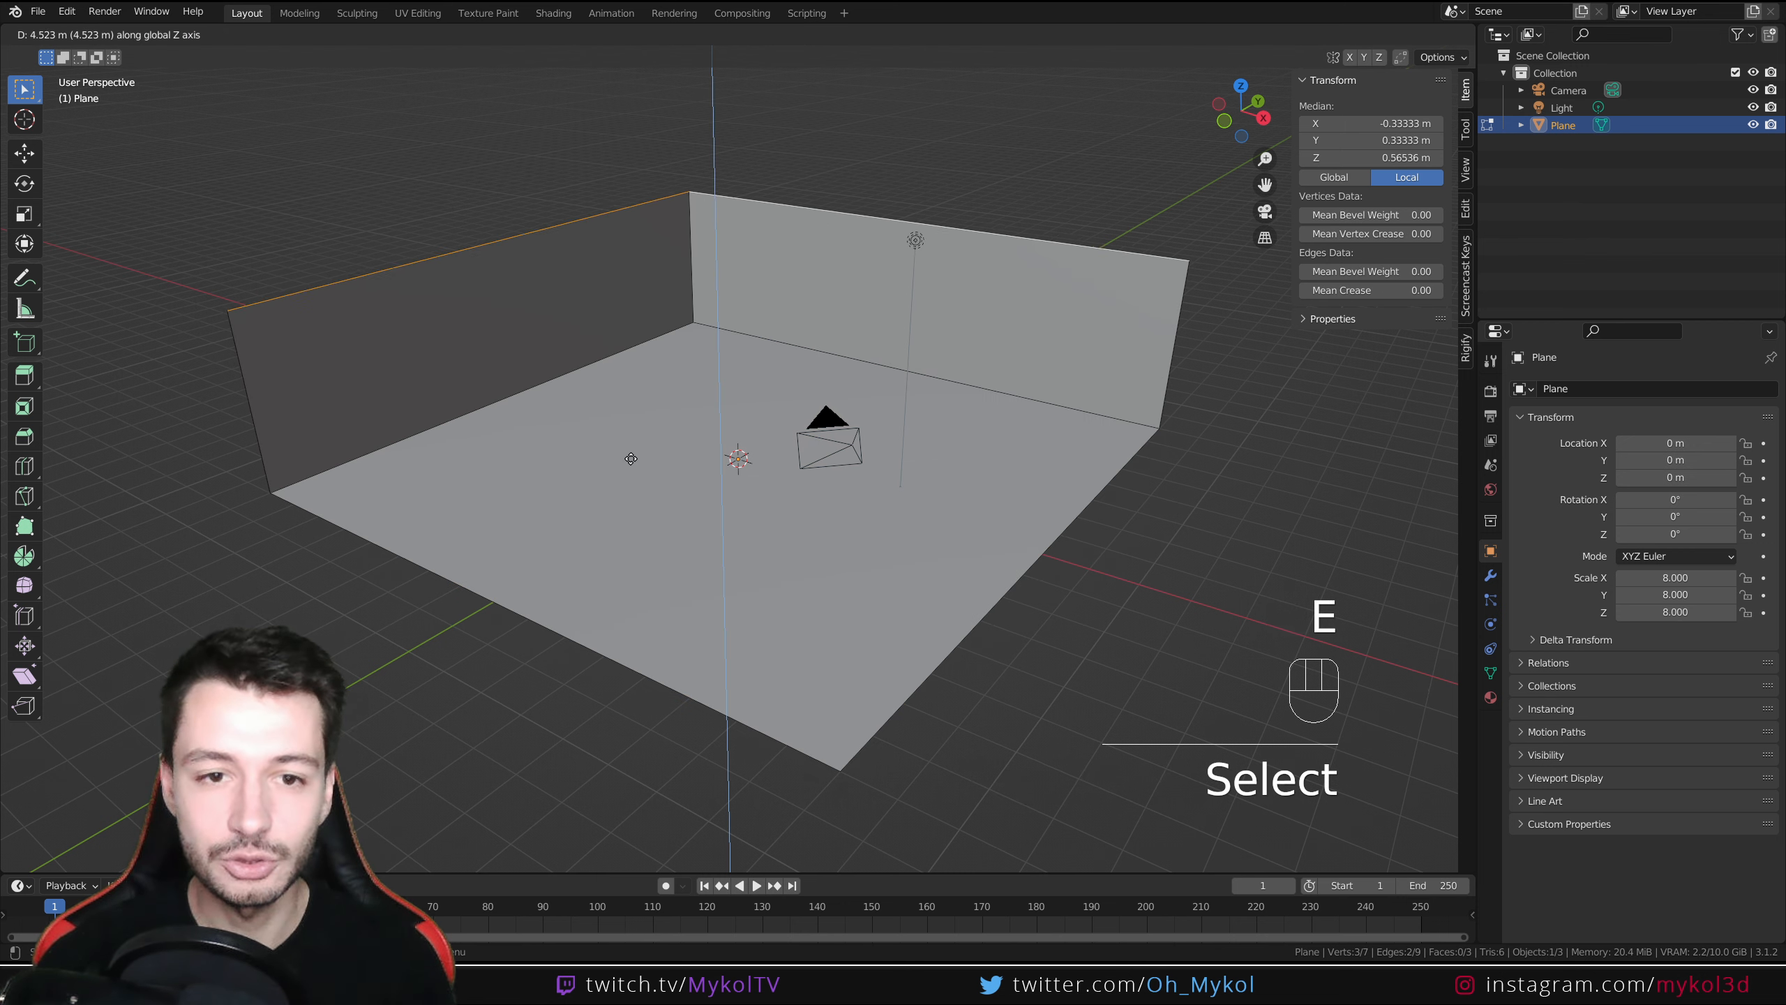
{"action": "left_click", "coordinate": [635, 364]}
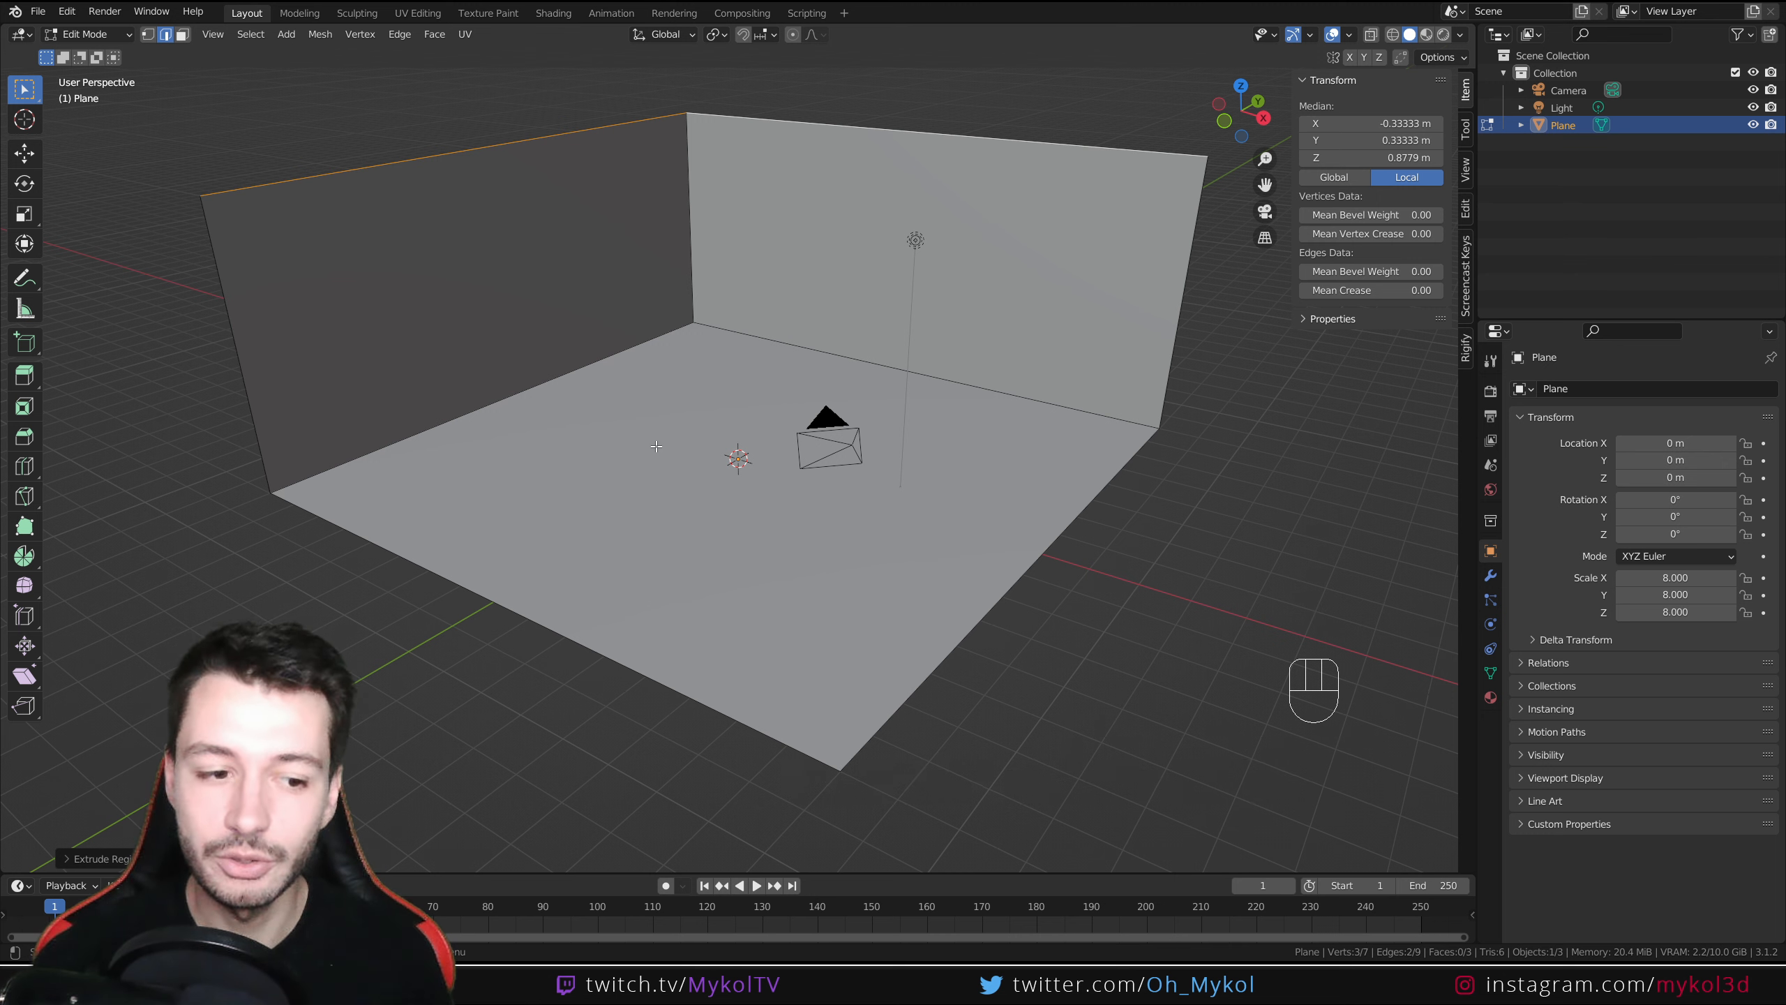
{"action": "middle_click_drag", "start_coordinate": [656, 445], "coordinate": [710, 450]}
{"action": "key", "text": "Tab"}
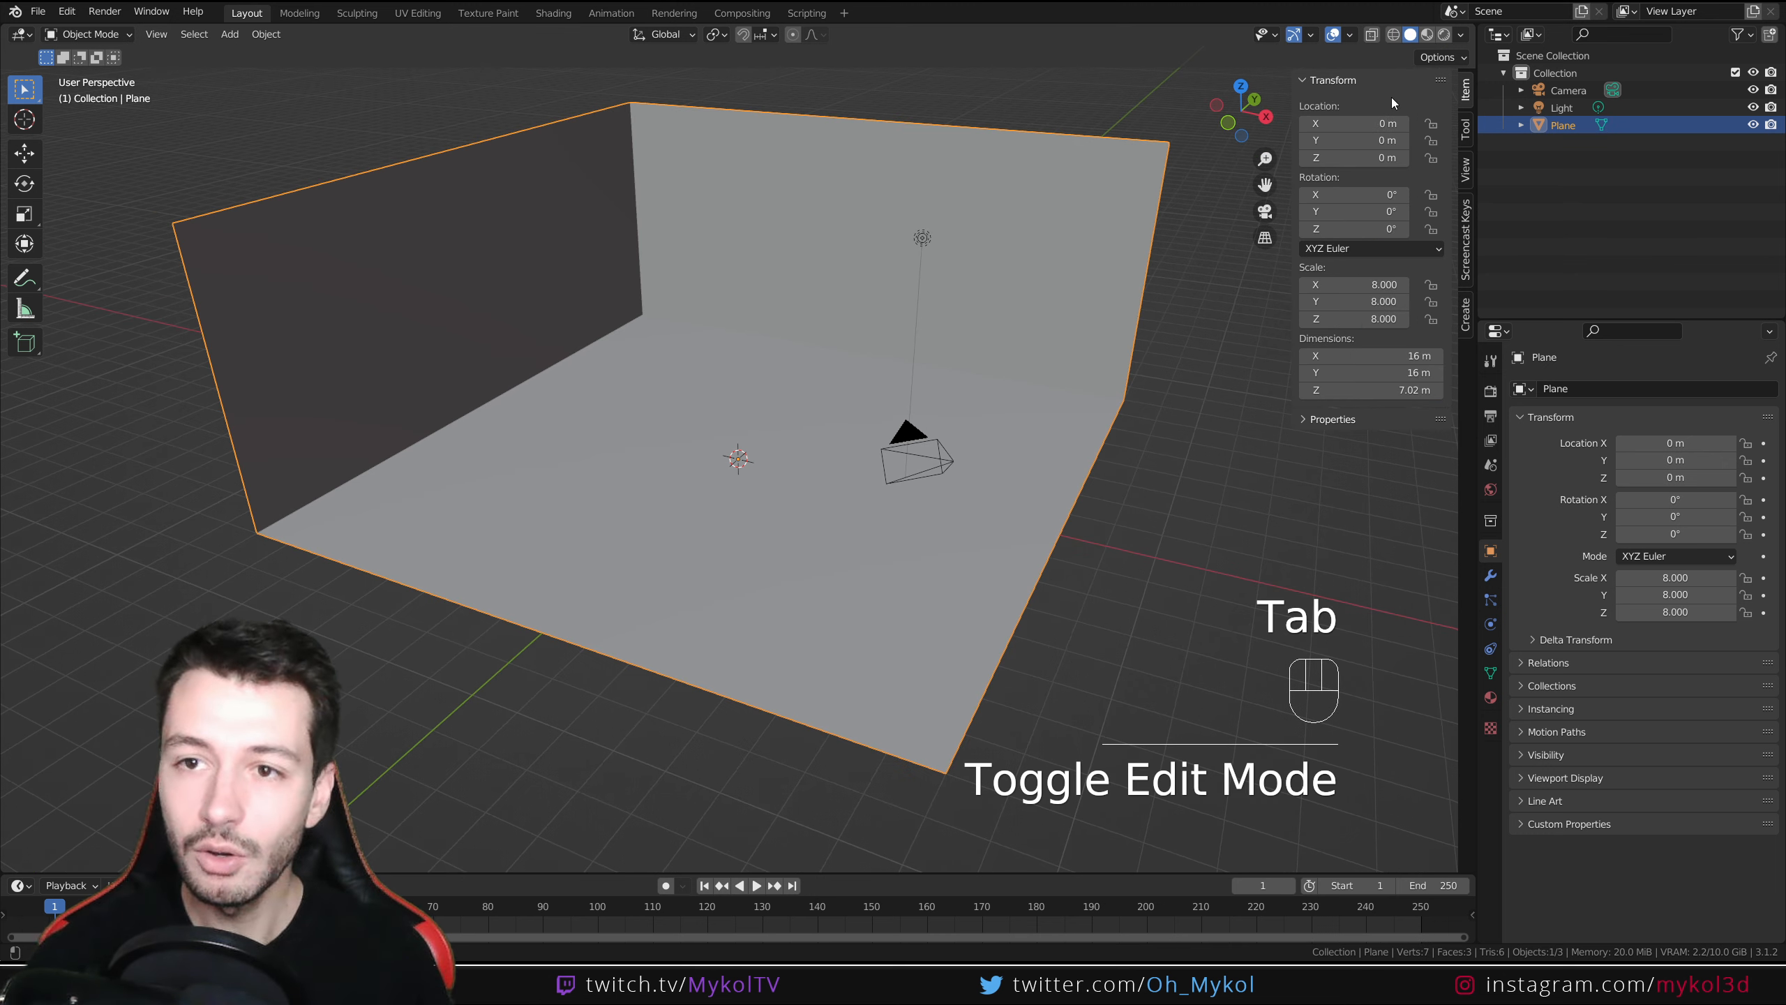
Switch the viewport to rendered shading and widen the outliner and properties area.
{"action": "left_click", "coordinate": [1442, 34]}
{"action": "mouse_move", "coordinate": [833, 391]}
{"action": "middle_mouse_down"}
{"action": "mouse_move", "coordinate": [809, 500]}
{"action": "mouse_move", "coordinate": [1450, 433]}
{"action": "middle_mouse_up"}
{"action": "left_click_drag", "start_coordinate": [1475, 289], "coordinate": [1302, 289]}
{"action": "middle_click_drag", "start_coordinate": [984, 486], "coordinate": [845, 493]}
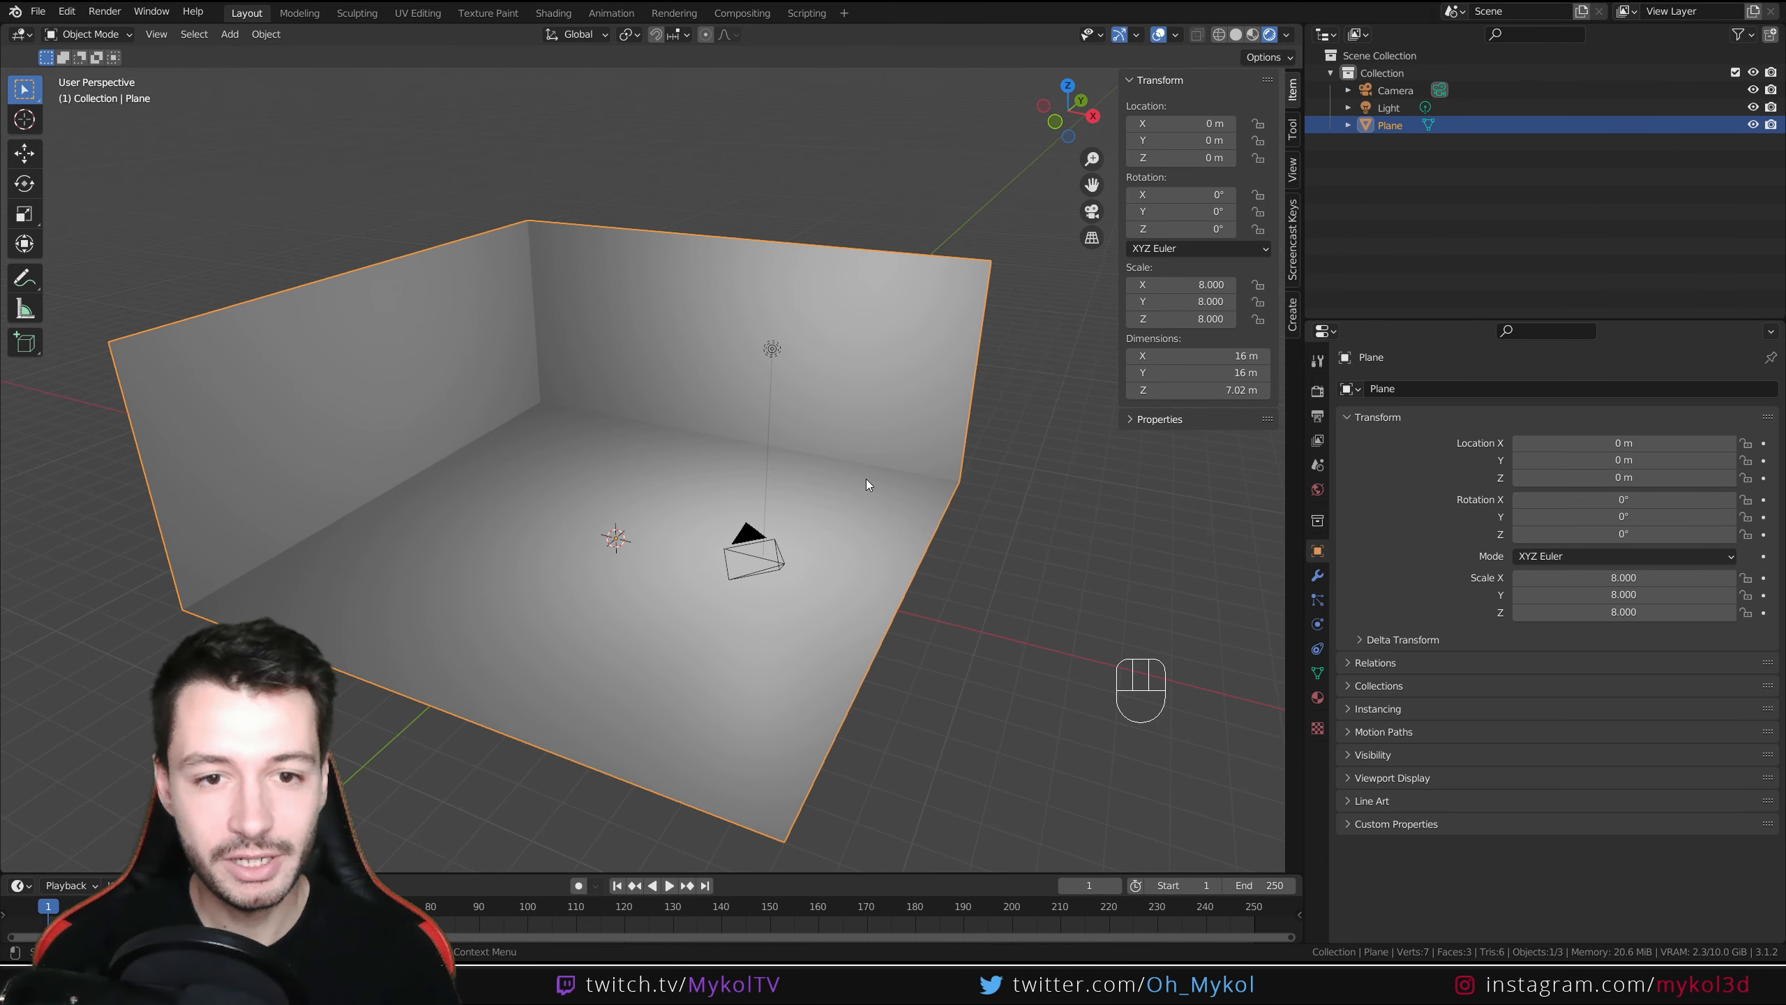
Replace the default point light with a new spot light at the origin.
{"action": "left_click", "coordinate": [770, 354]}
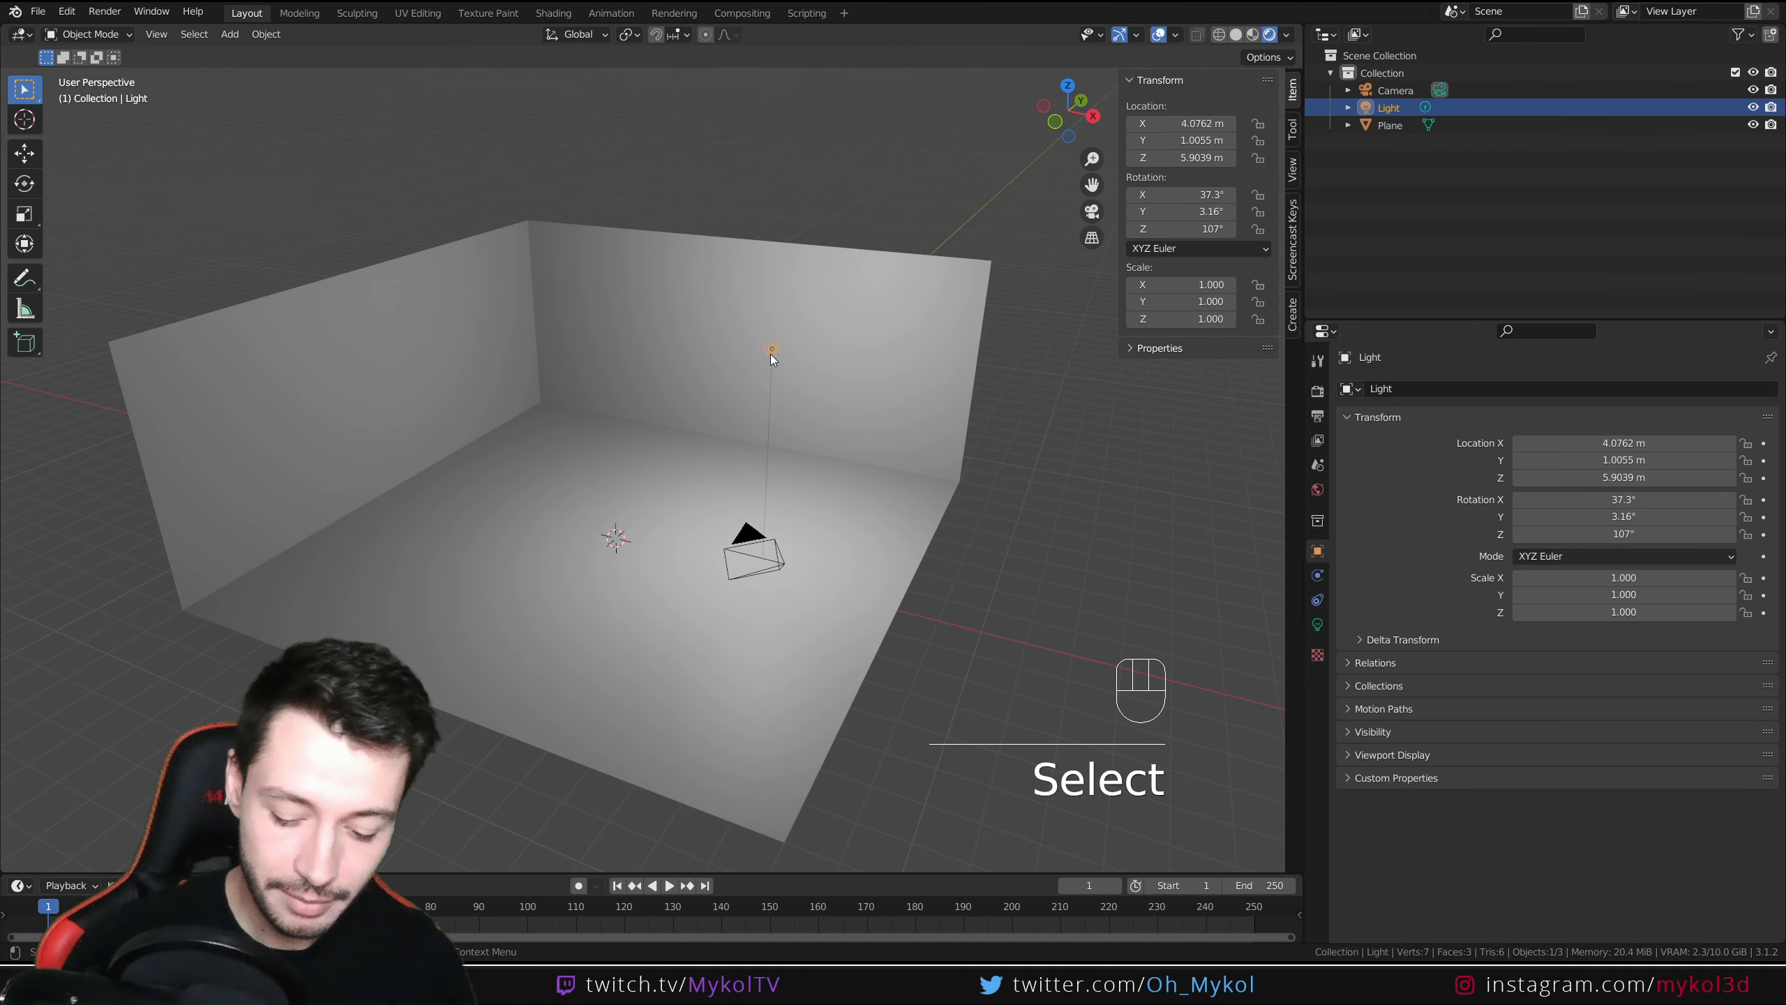
{"action": "key", "text": "Delete"}
{"action": "key", "text": "shift+a"}
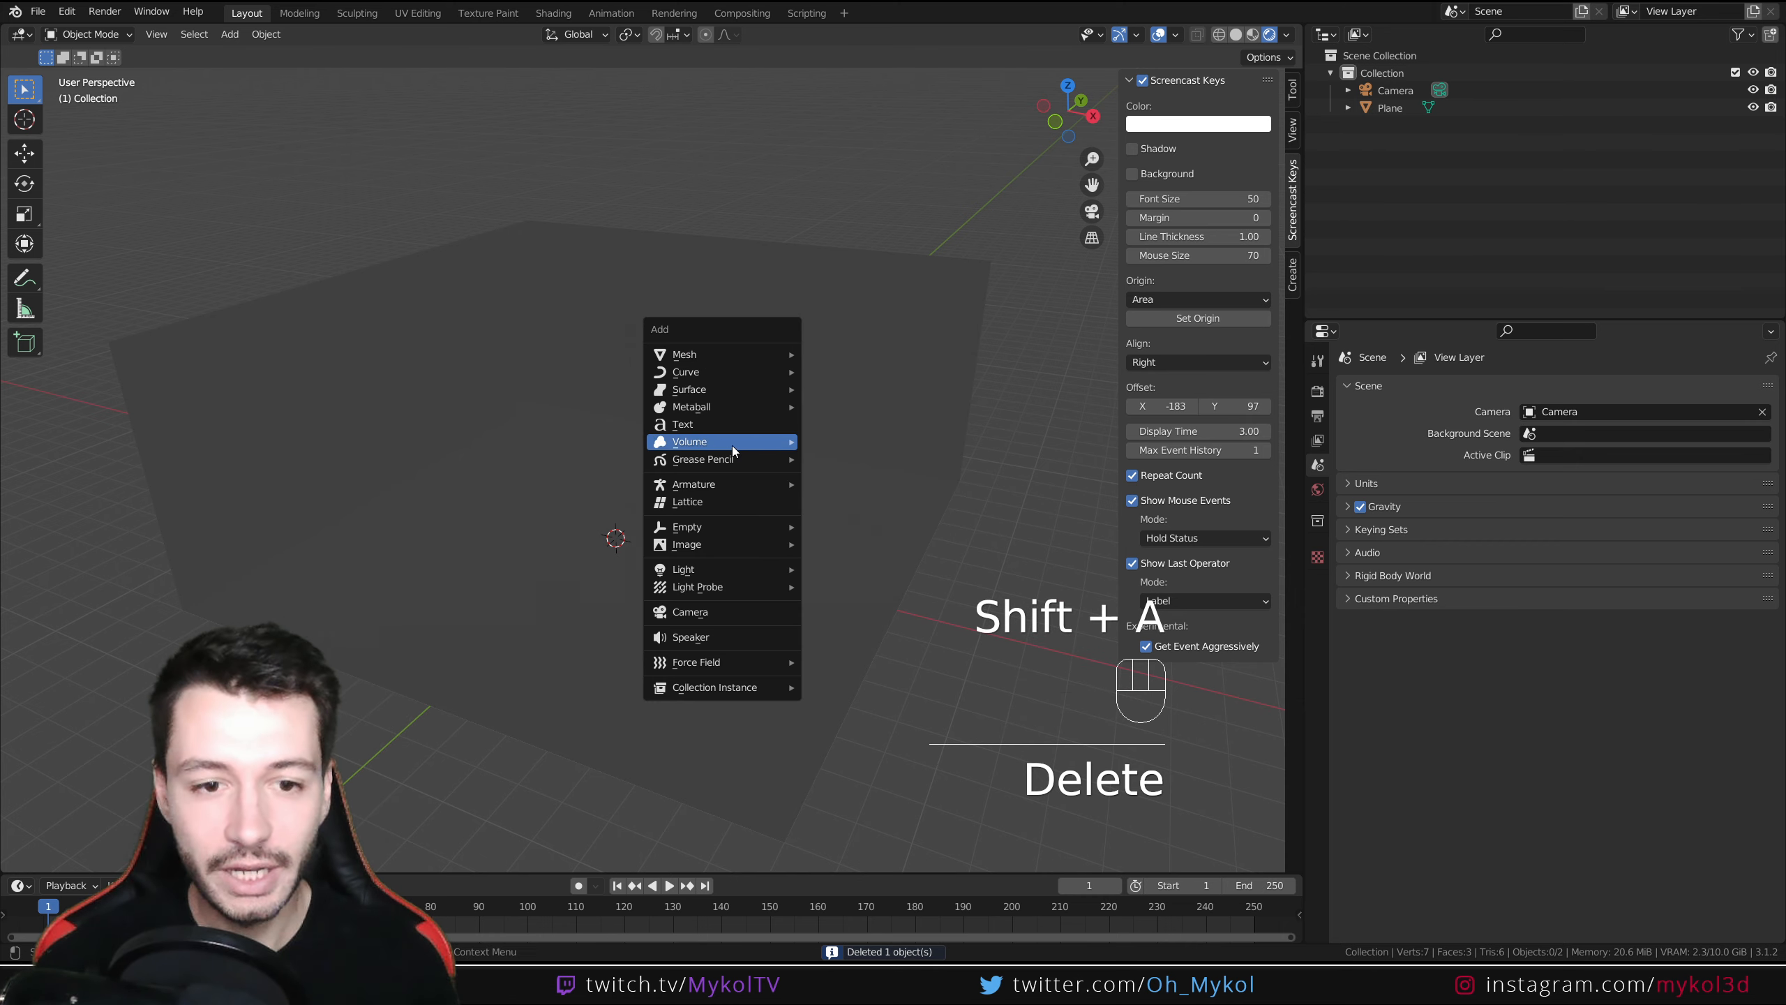
{"action": "mouse_move", "coordinate": [726, 577]}
{"action": "left_click", "coordinate": [833, 605]}
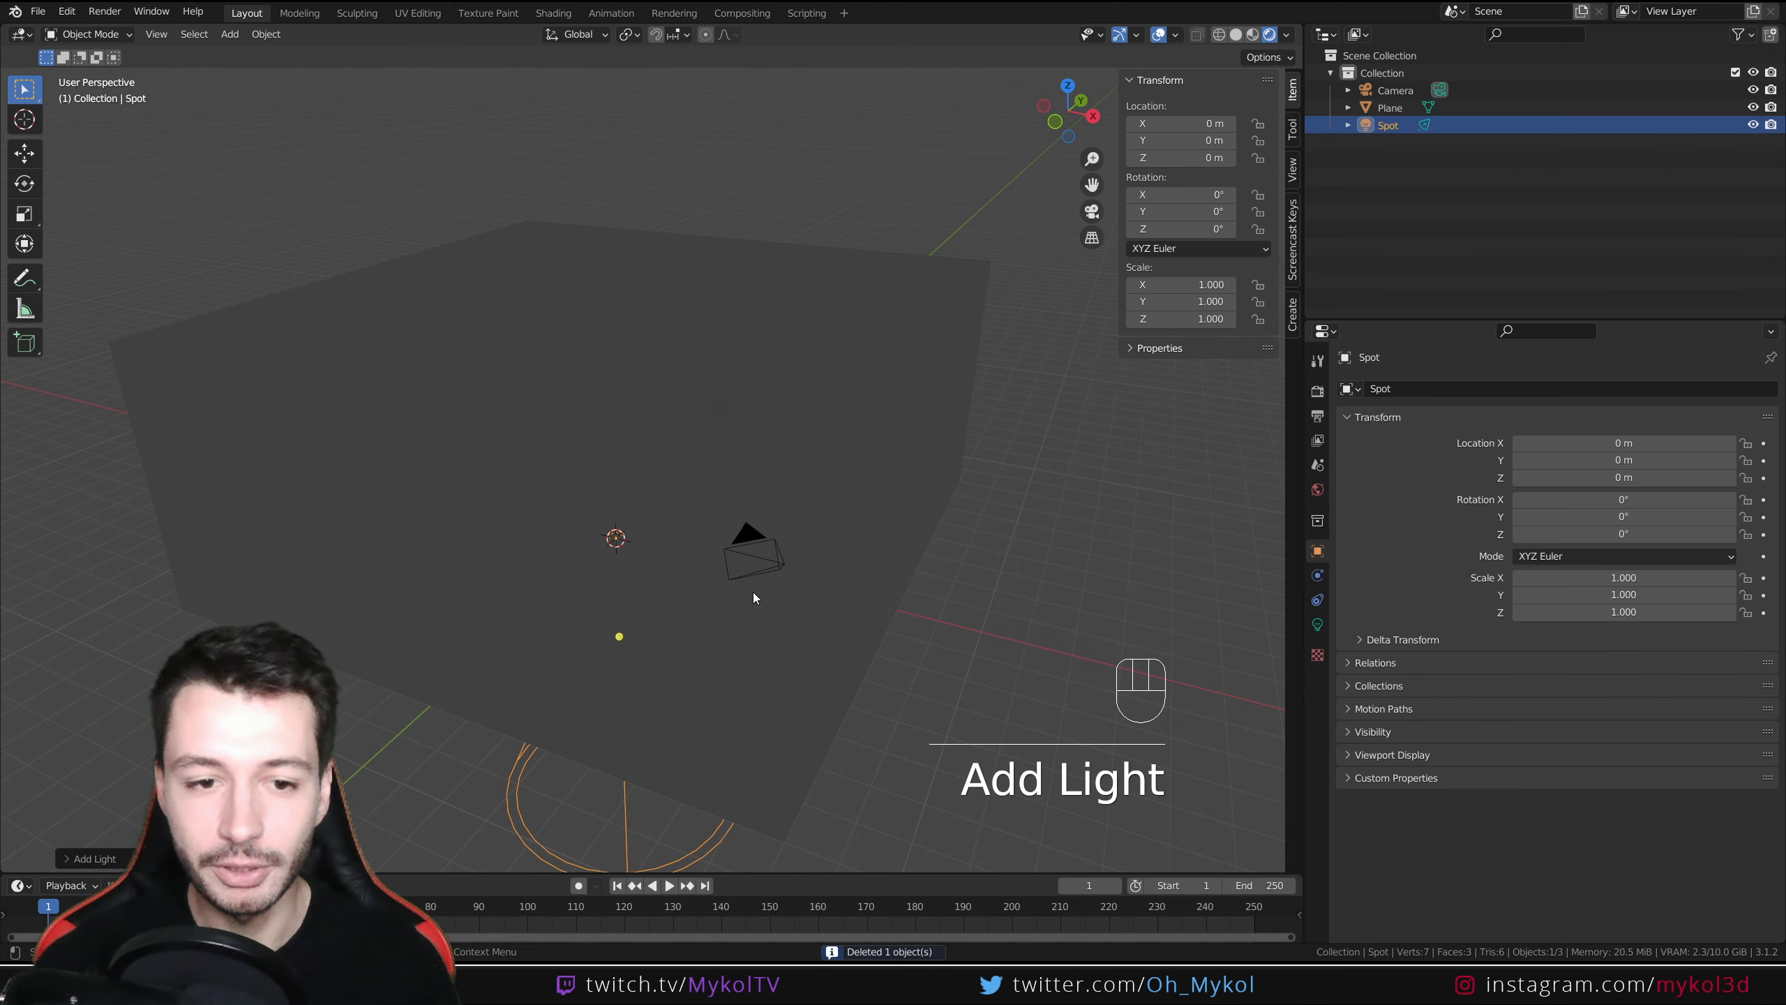
Raise the spot light along the Z axis to a height of about 7.26 m.
{"action": "key", "text": "g"}
{"action": "key", "text": "z"}
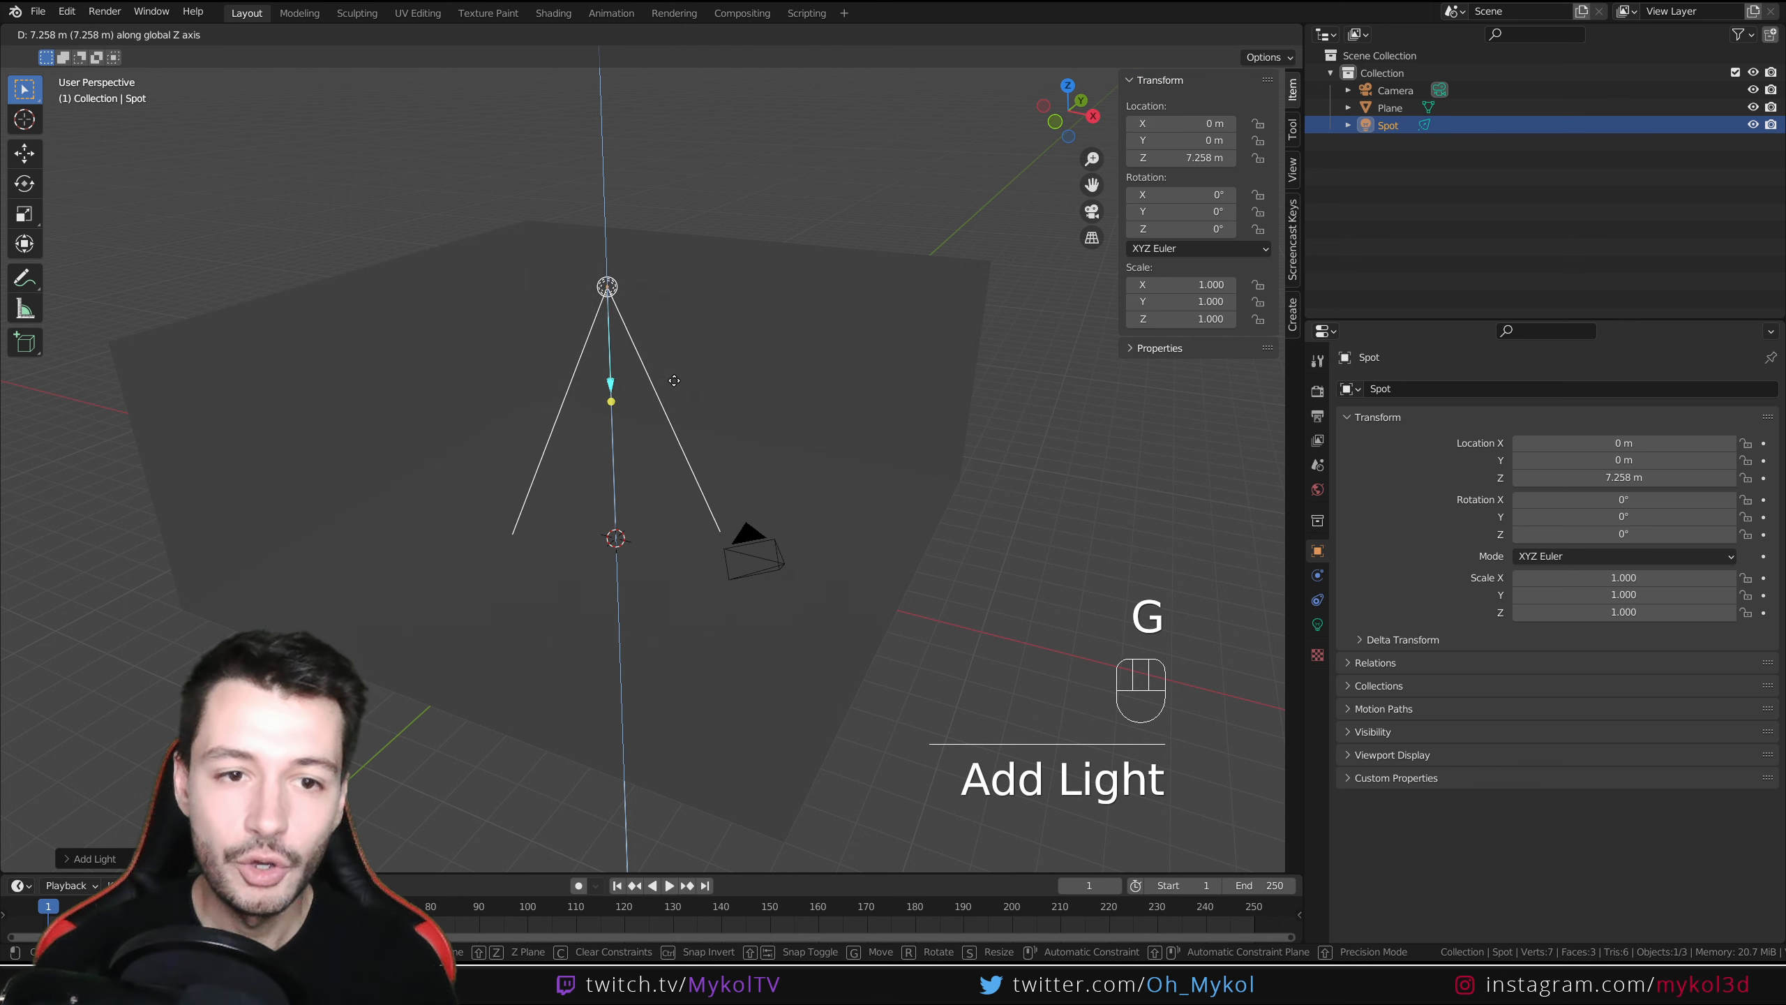
{"action": "left_click", "coordinate": [674, 386]}
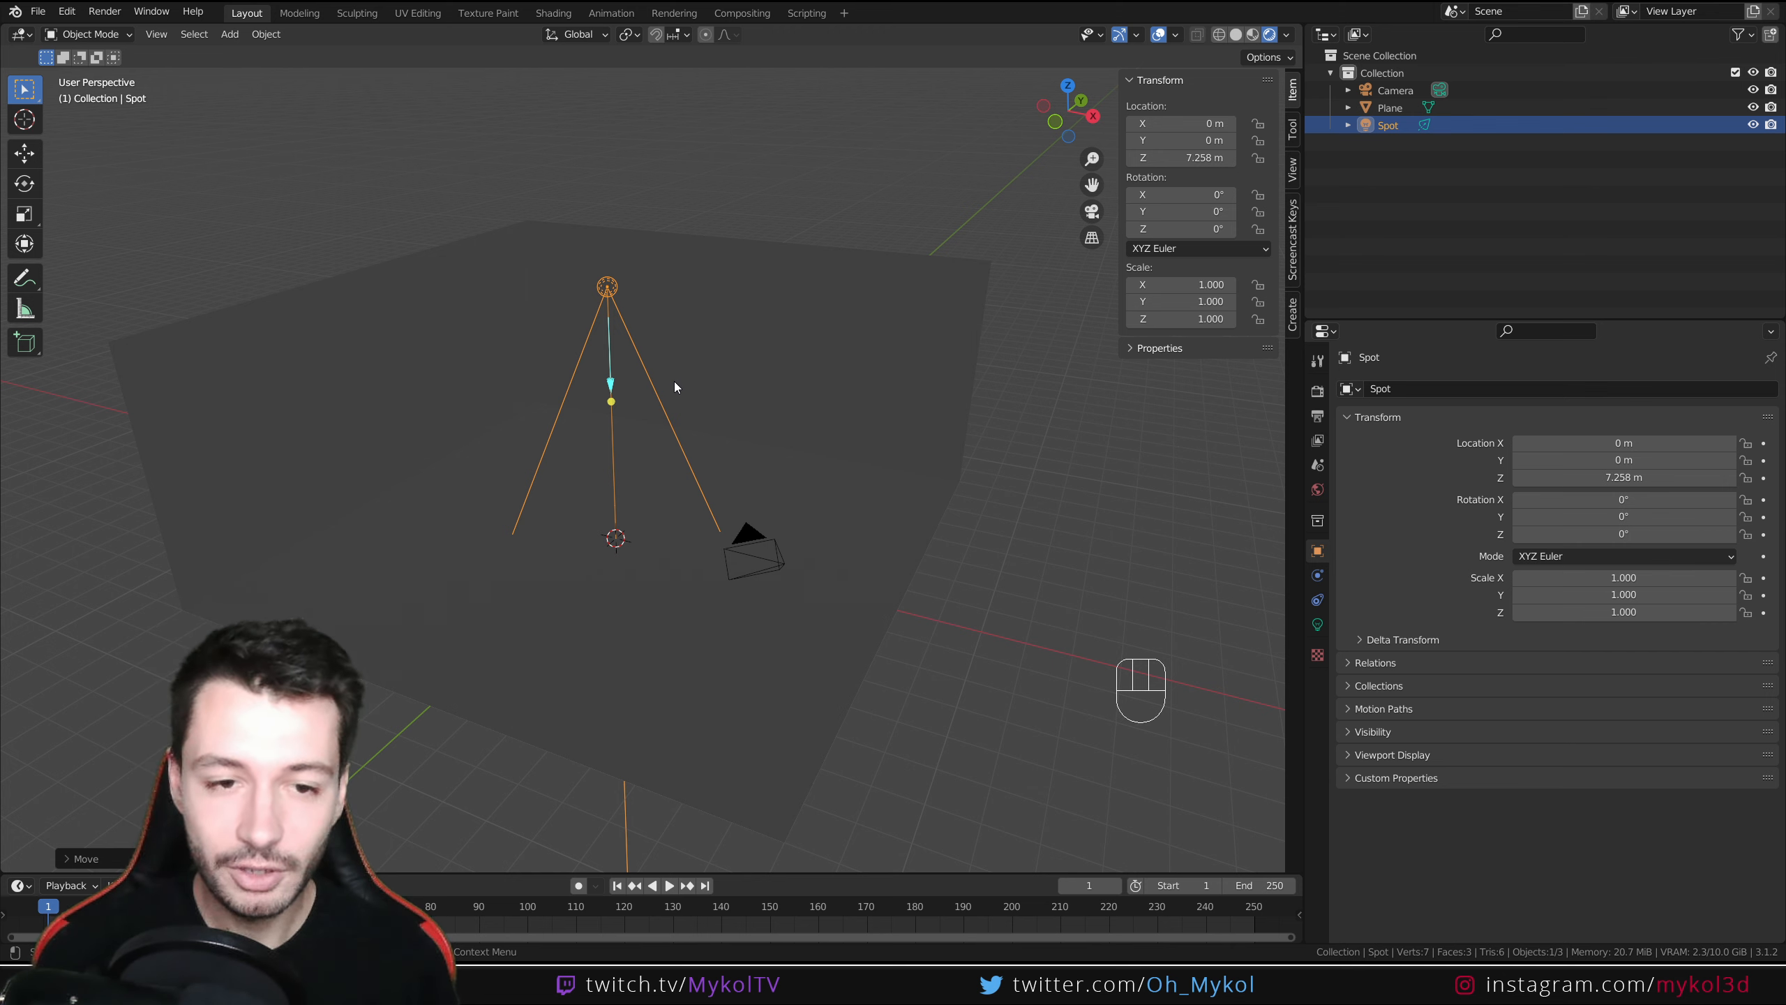
{"action": "mouse_move", "coordinate": [757, 479]}
{"action": "middle_mouse_down"}
{"action": "mouse_move", "coordinate": [774, 511]}
{"action": "mouse_move", "coordinate": [766, 480]}
{"action": "middle_mouse_up"}
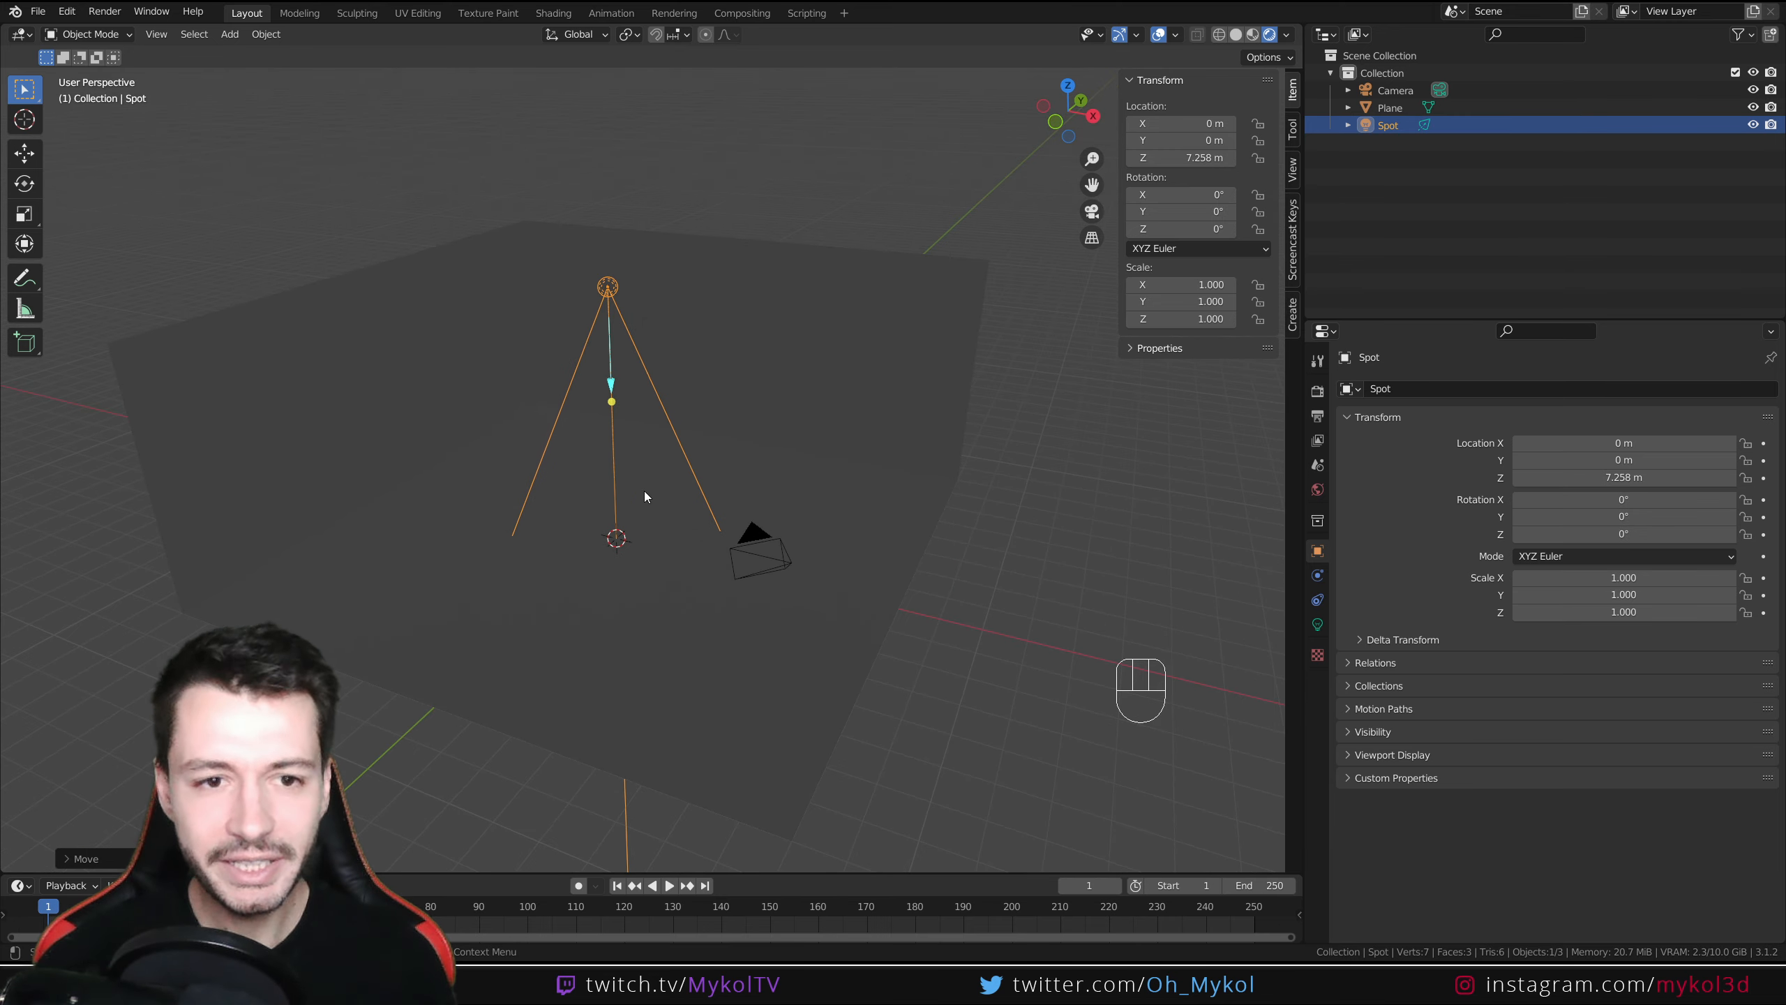
Try the spot light's power at 50 W and 100 W, and undo both changes.
{"action": "left_click", "coordinate": [1317, 624]}
{"action": "left_click_drag", "start_coordinate": [1638, 506], "coordinate": [1632, 507]}
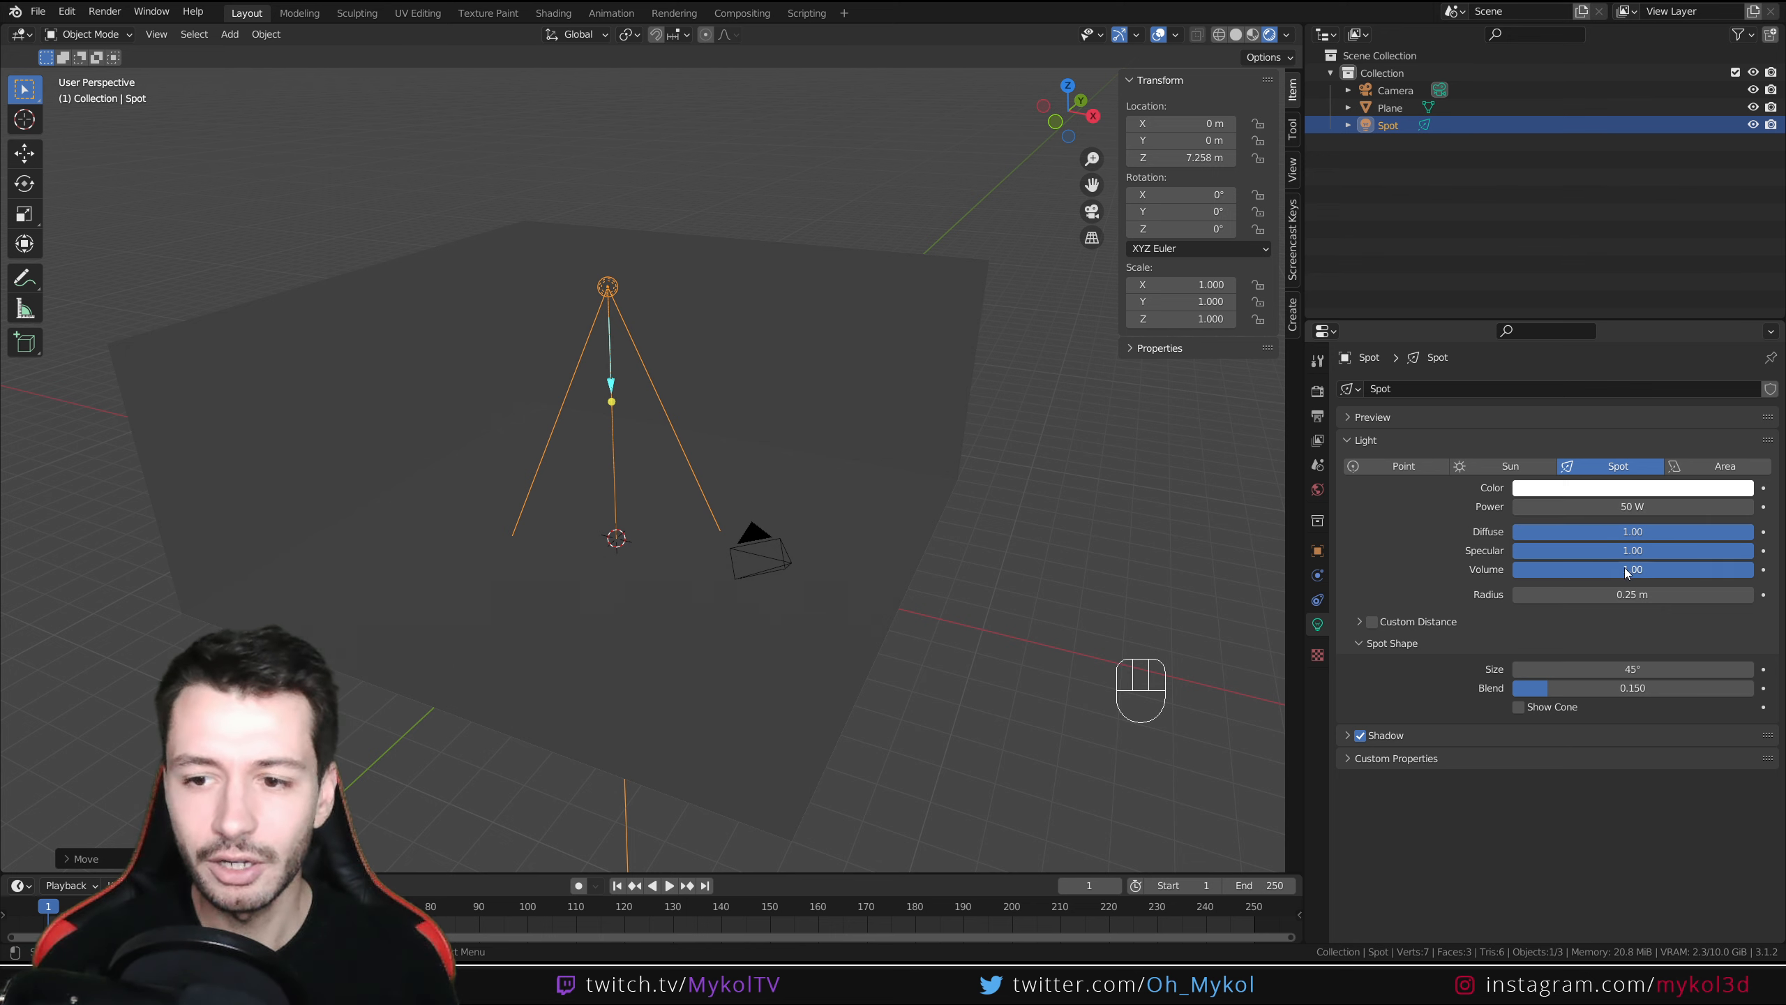
{"action": "left_click", "coordinate": [1602, 504]}
{"action": "type", "text": "100"}
{"action": "key", "text": "Return"}
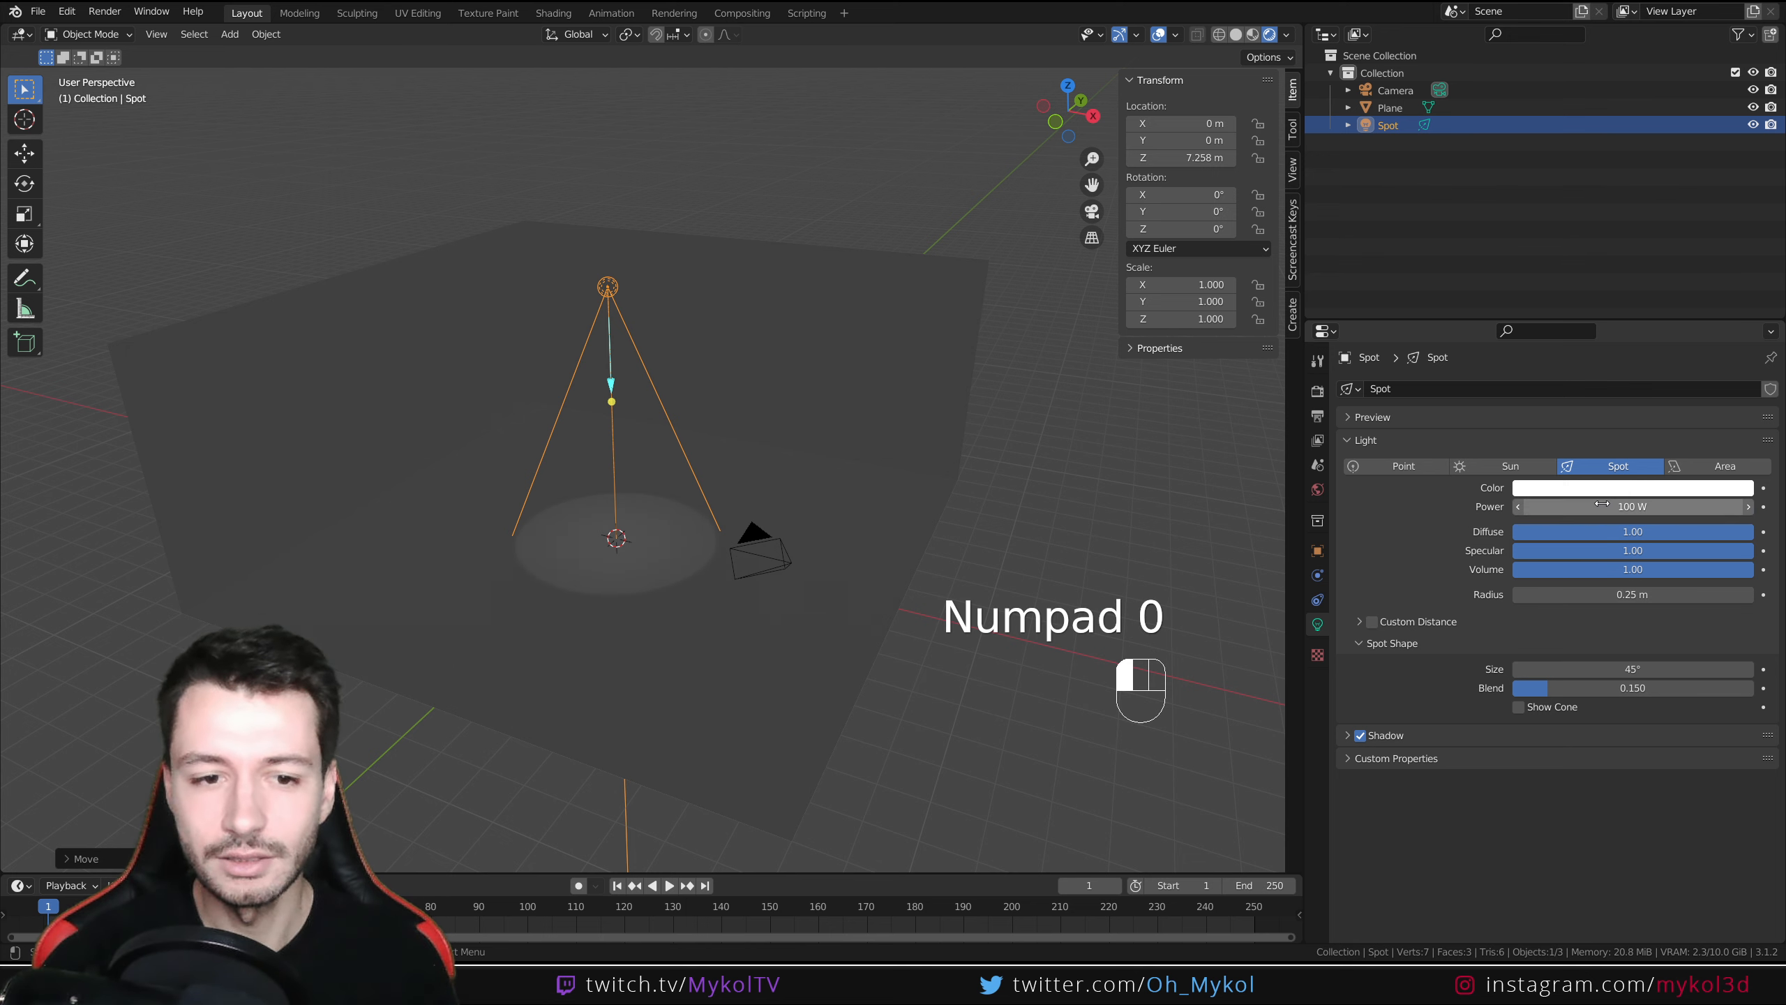
{"action": "scroll", "coordinate": [656, 632], "scroll_direction": "up", "scroll_amount": 5}
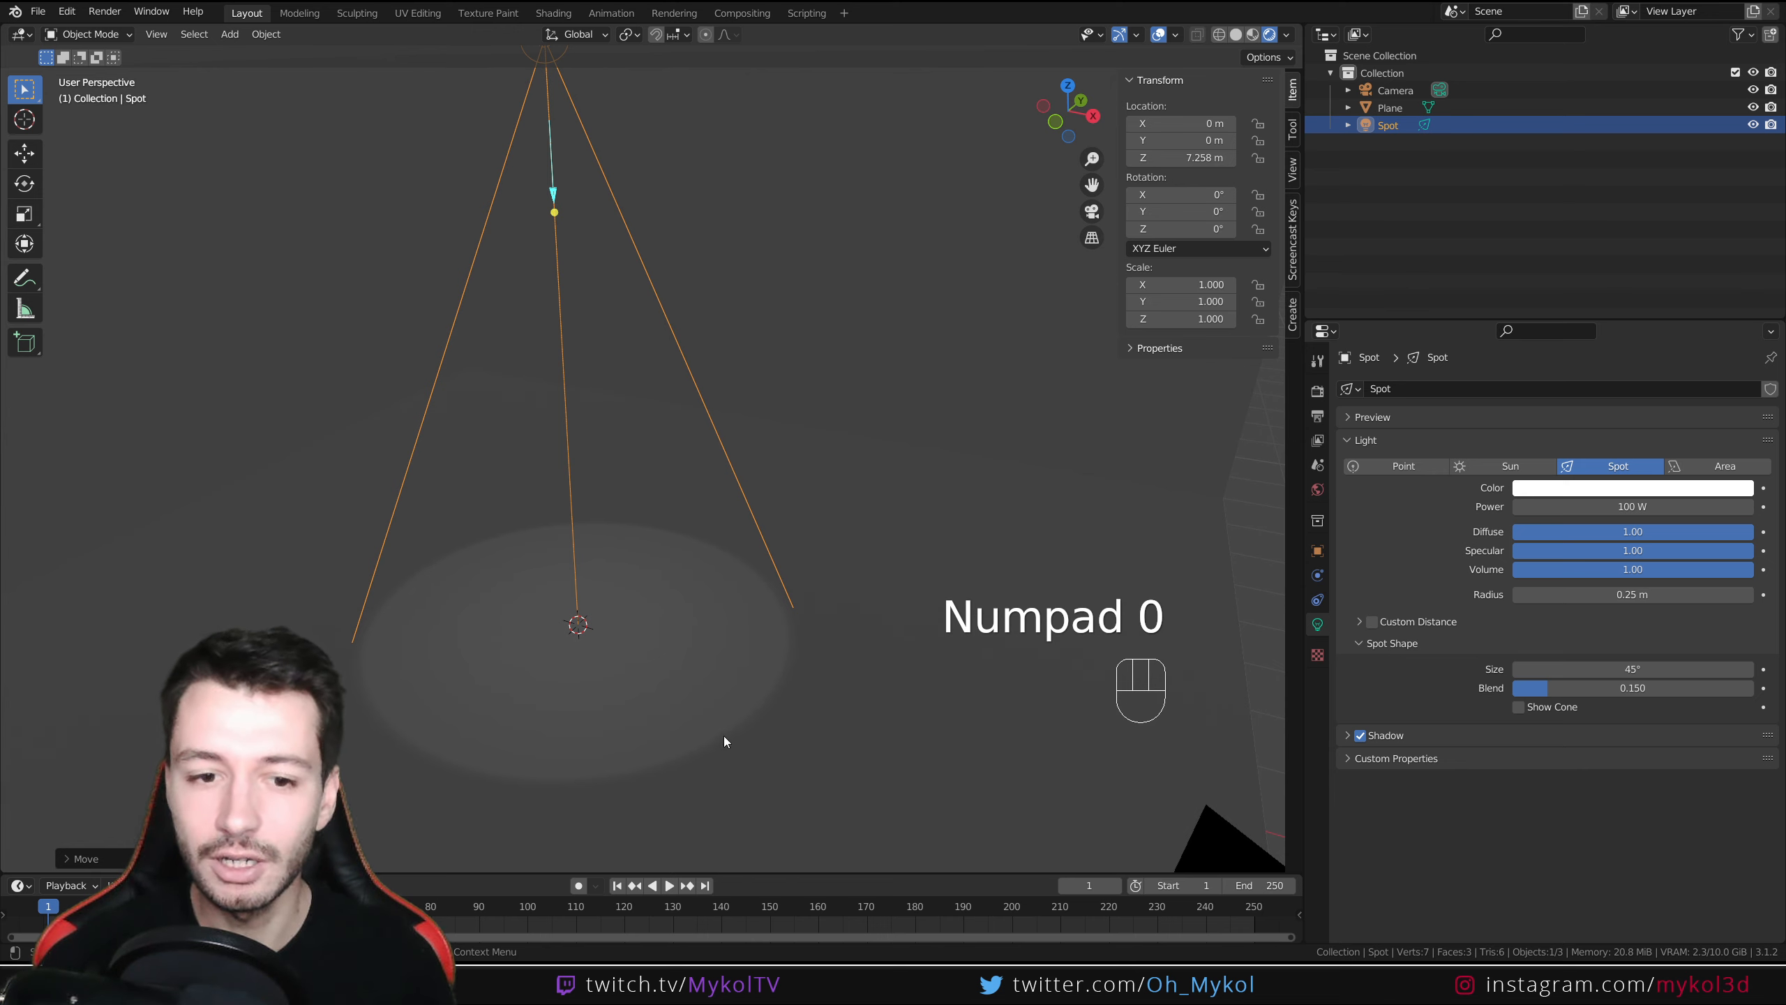
{"action": "key", "text": "ctrl+z"}
{"action": "key", "text": "ctrl+z"}
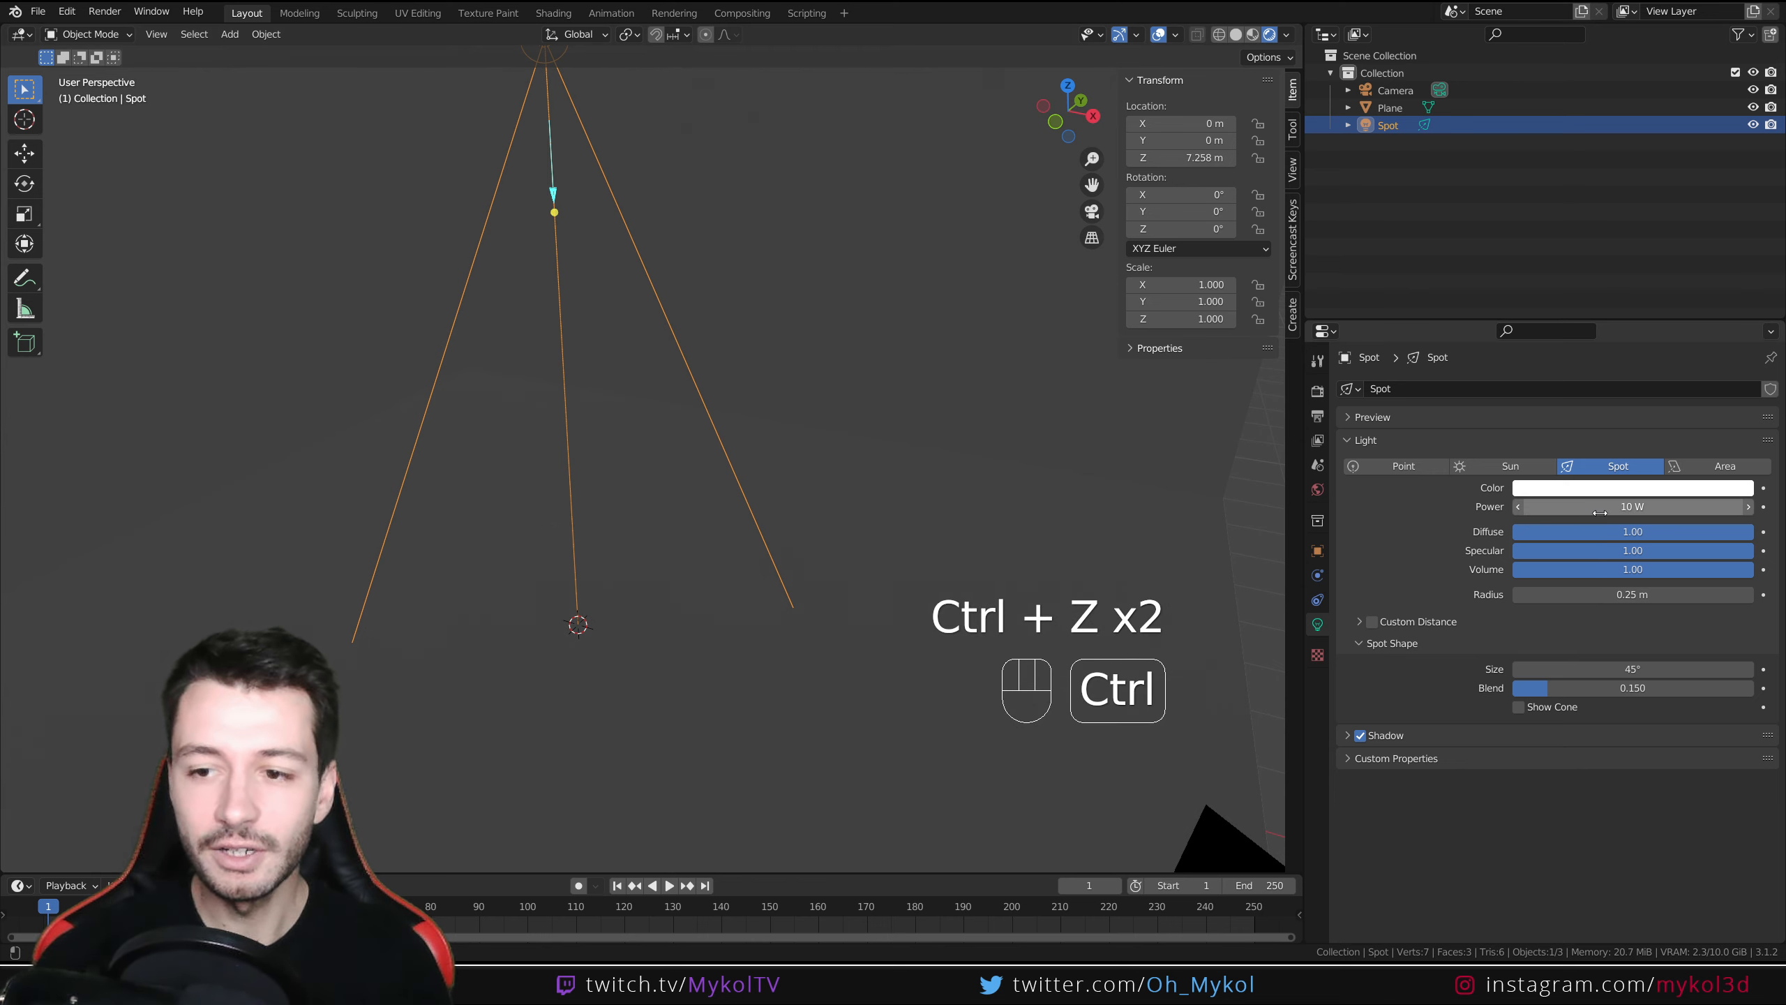
Lower the spot light along the Z axis to a height of about 6.88 m.
{"action": "scroll", "coordinate": [738, 443], "scroll_direction": "down", "scroll_amount": 5}
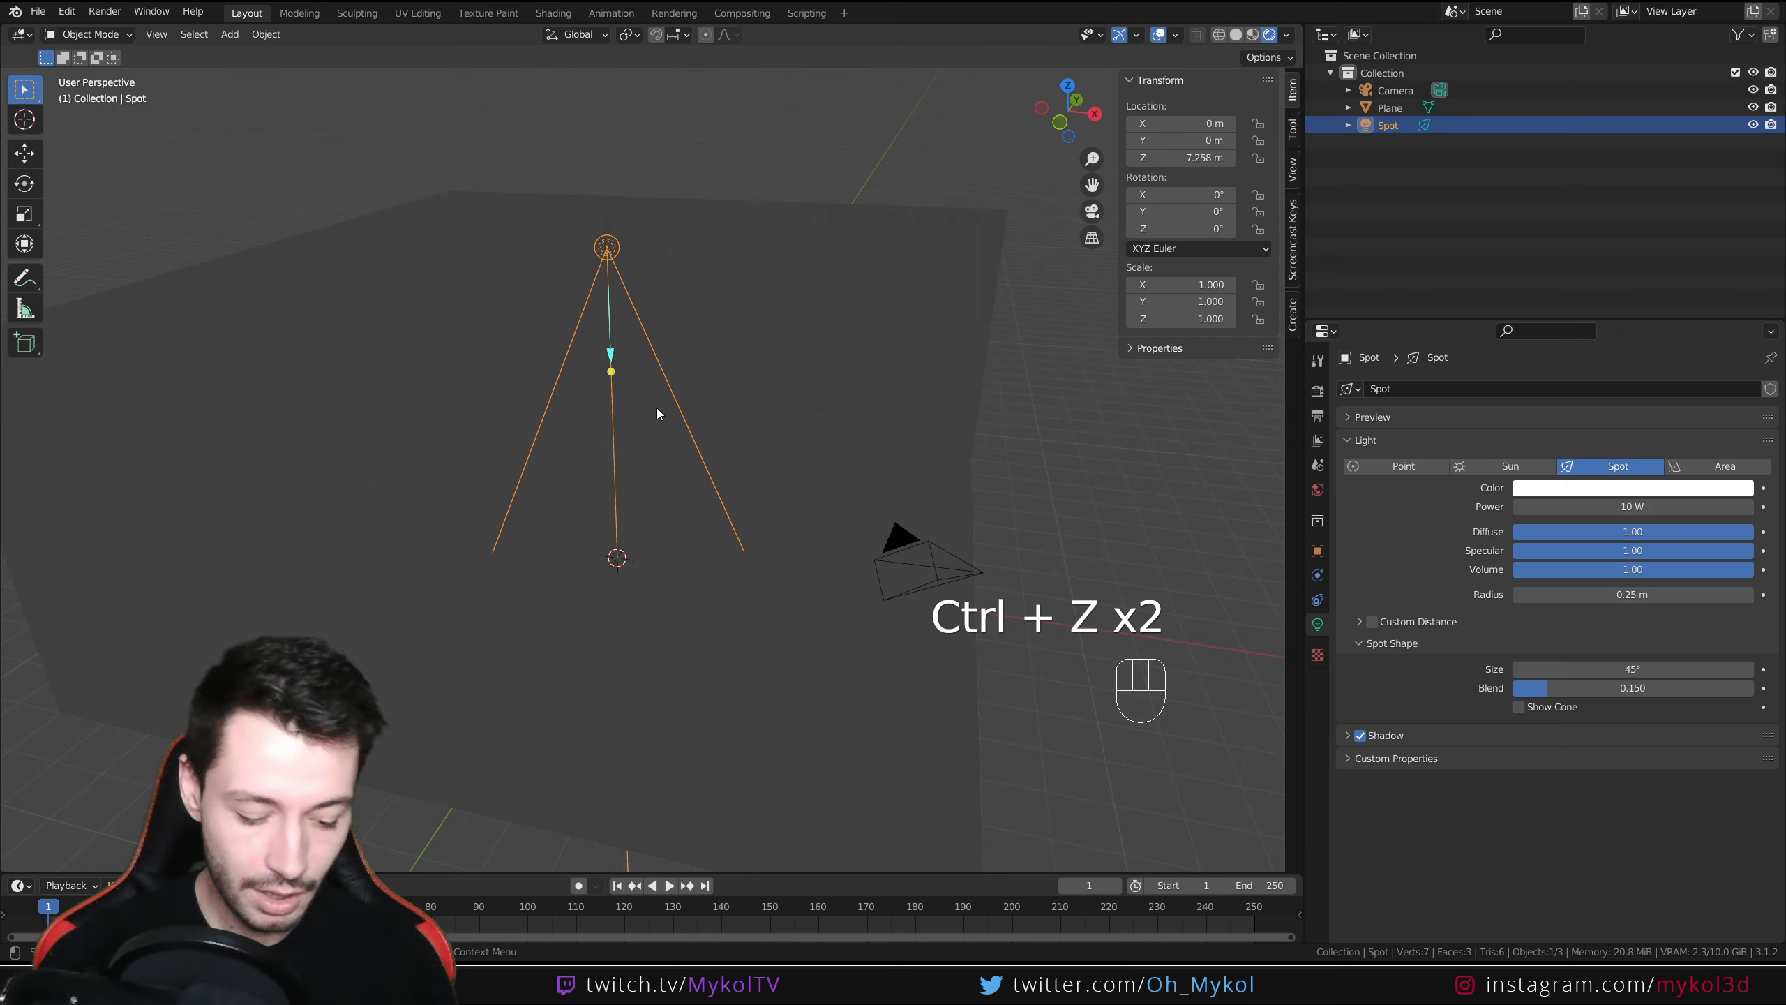
{"action": "key", "text": "g"}
{"action": "key", "text": "z"}
{"action": "left_click", "coordinate": [816, 415]}
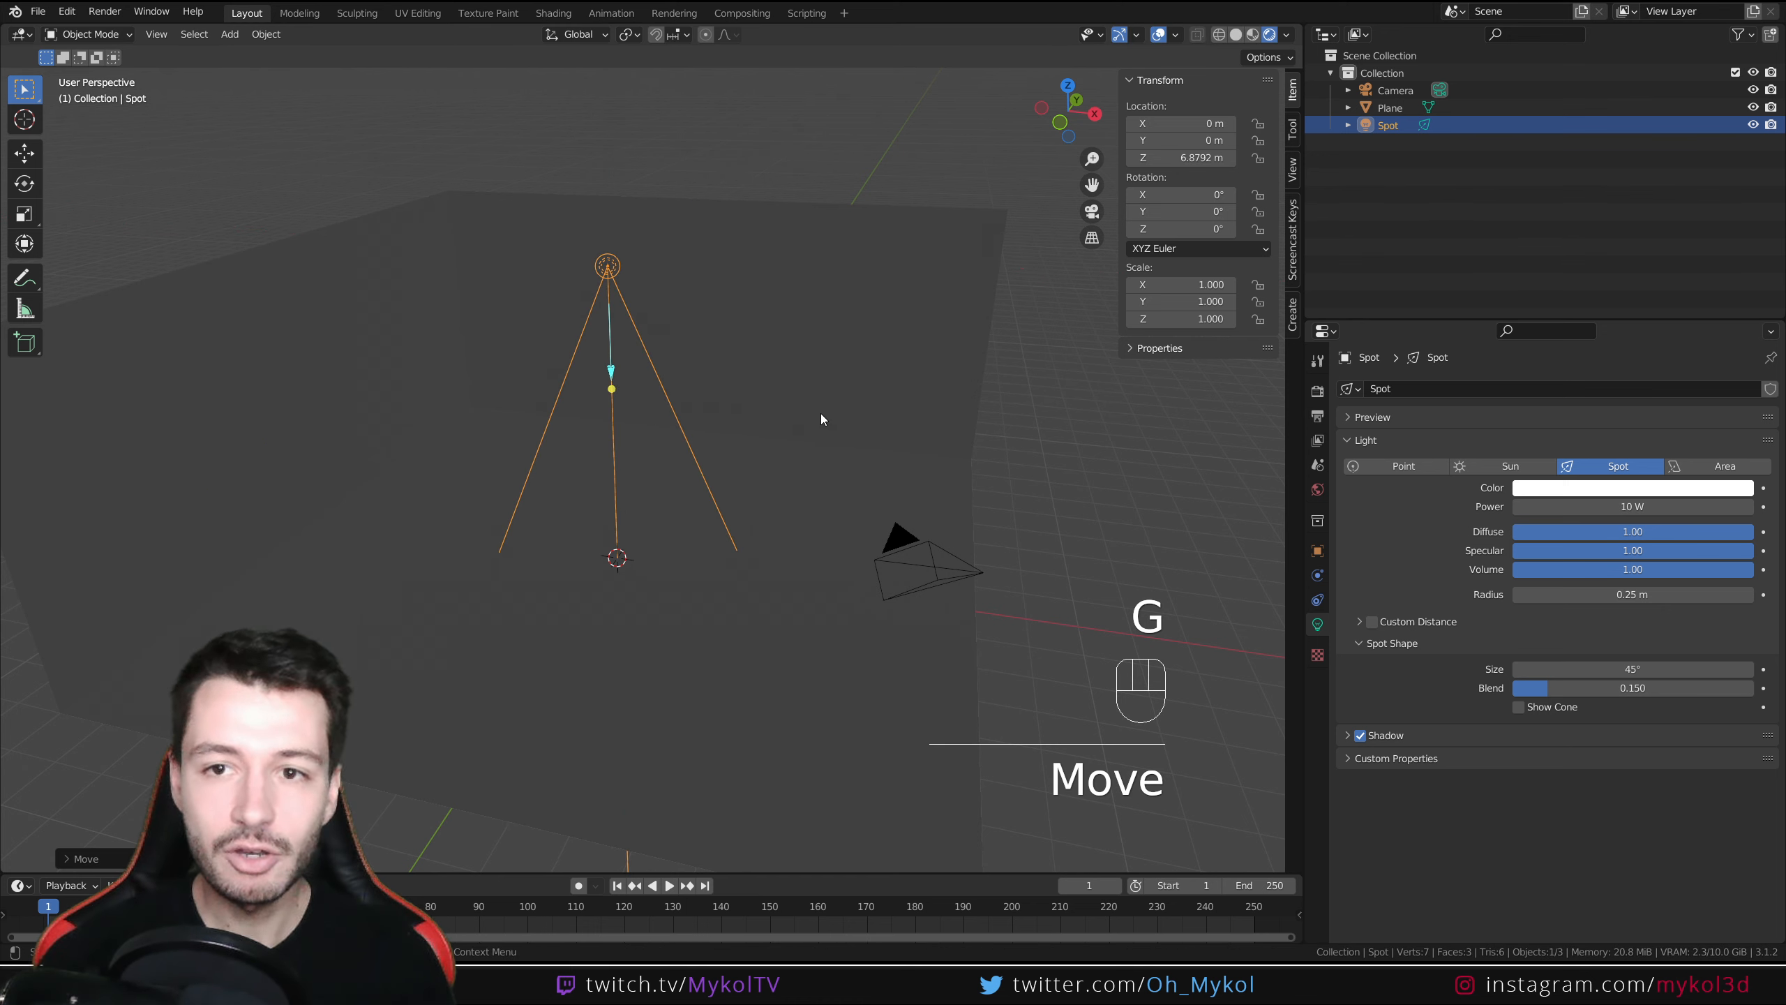
Turn the outliner area into a Shader Editor and enlarge it in width and height.
{"action": "left_click_drag", "start_coordinate": [1304, 304], "coordinate": [1054, 304]}
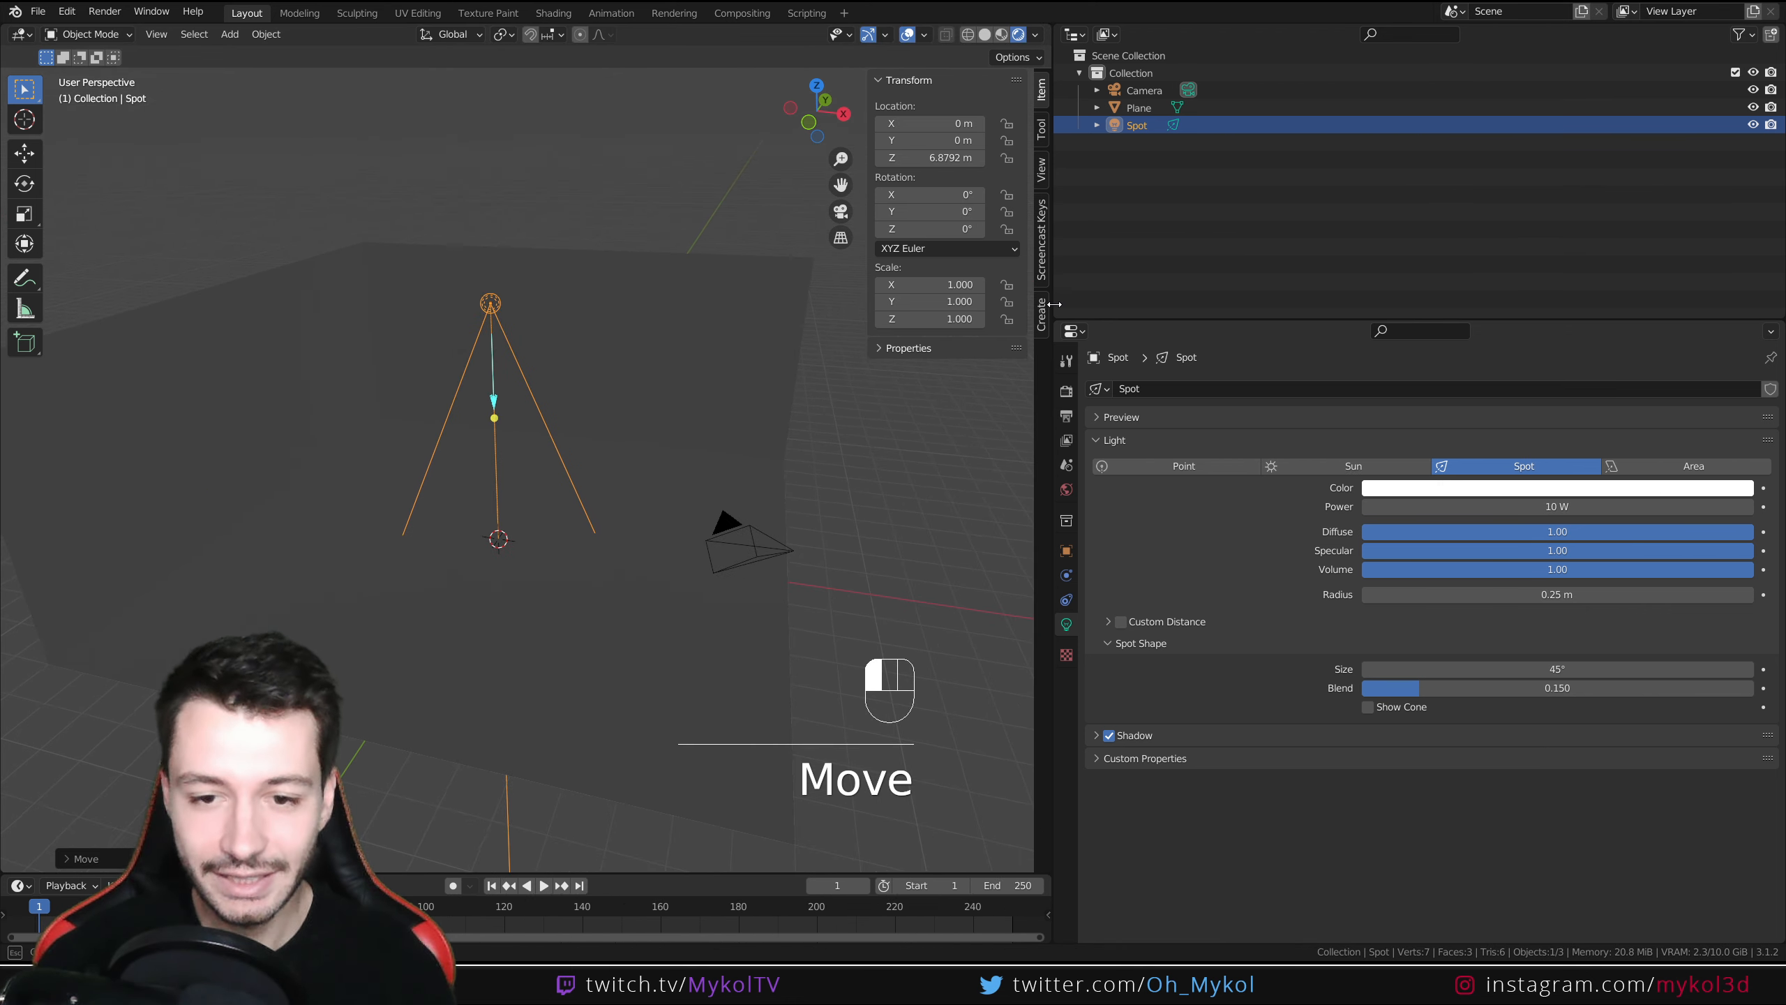
{"action": "left_click", "coordinate": [1078, 36]}
{"action": "left_click", "coordinate": [1139, 183]}
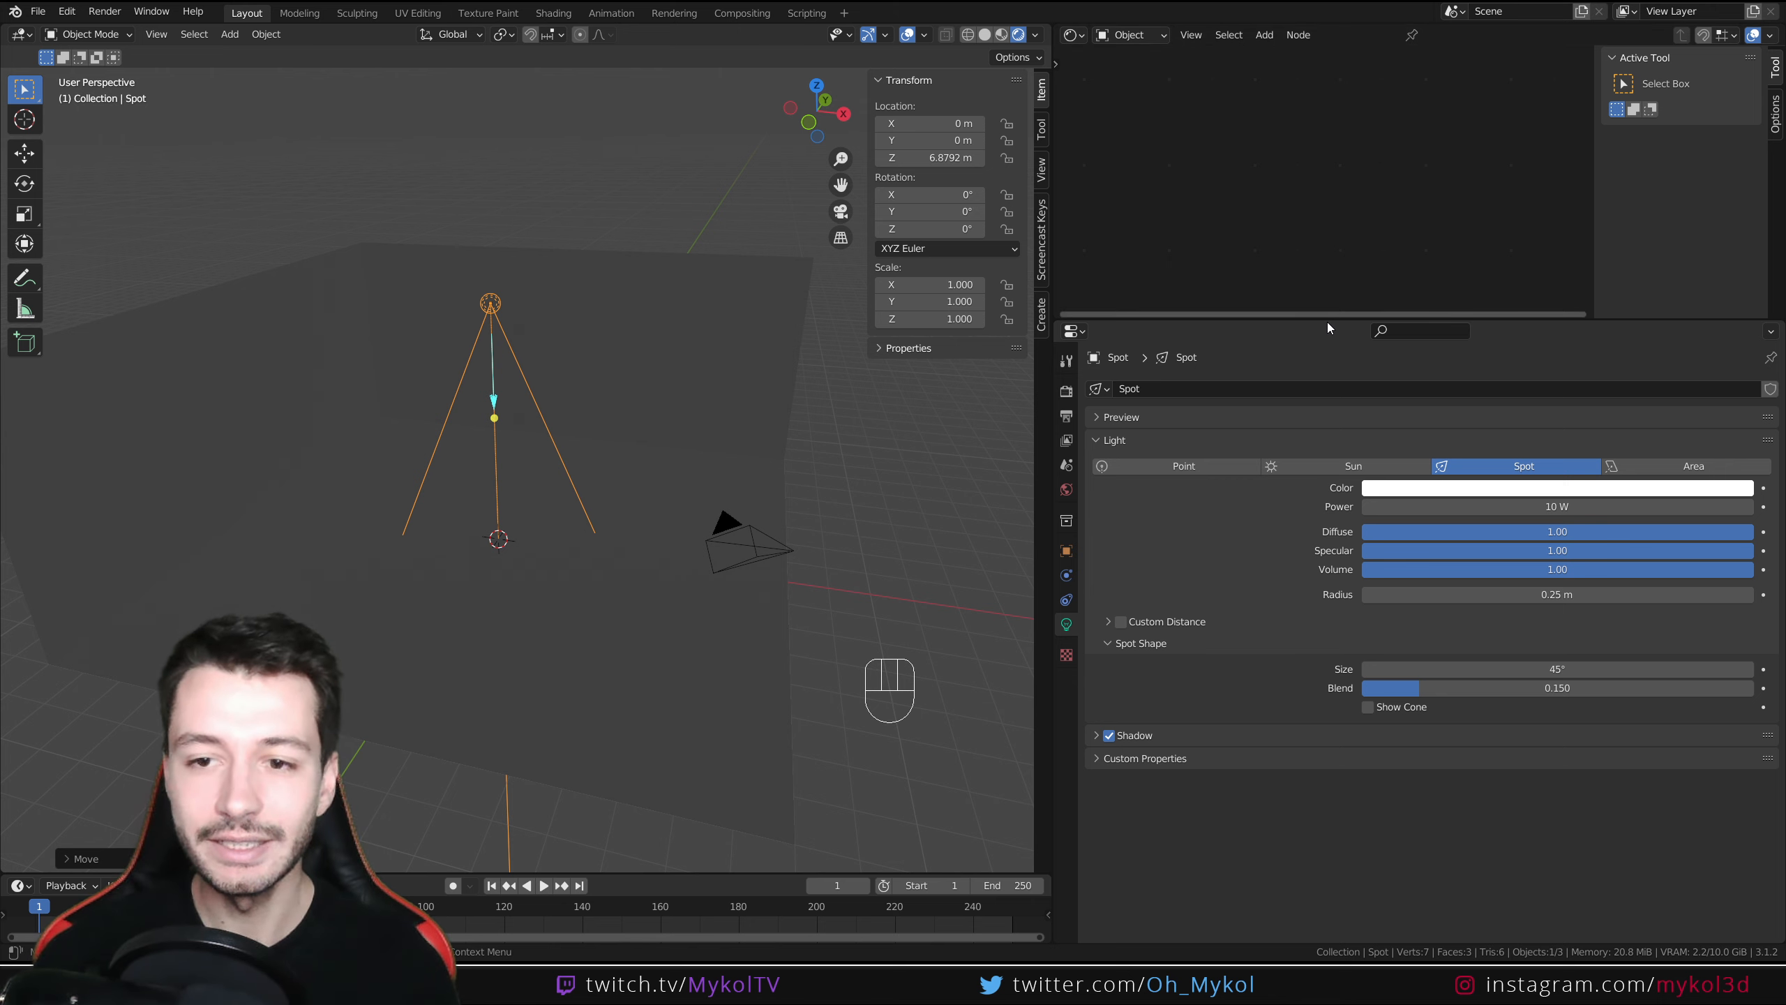
{"action": "left_click_drag", "start_coordinate": [1327, 321], "coordinate": [1323, 498]}
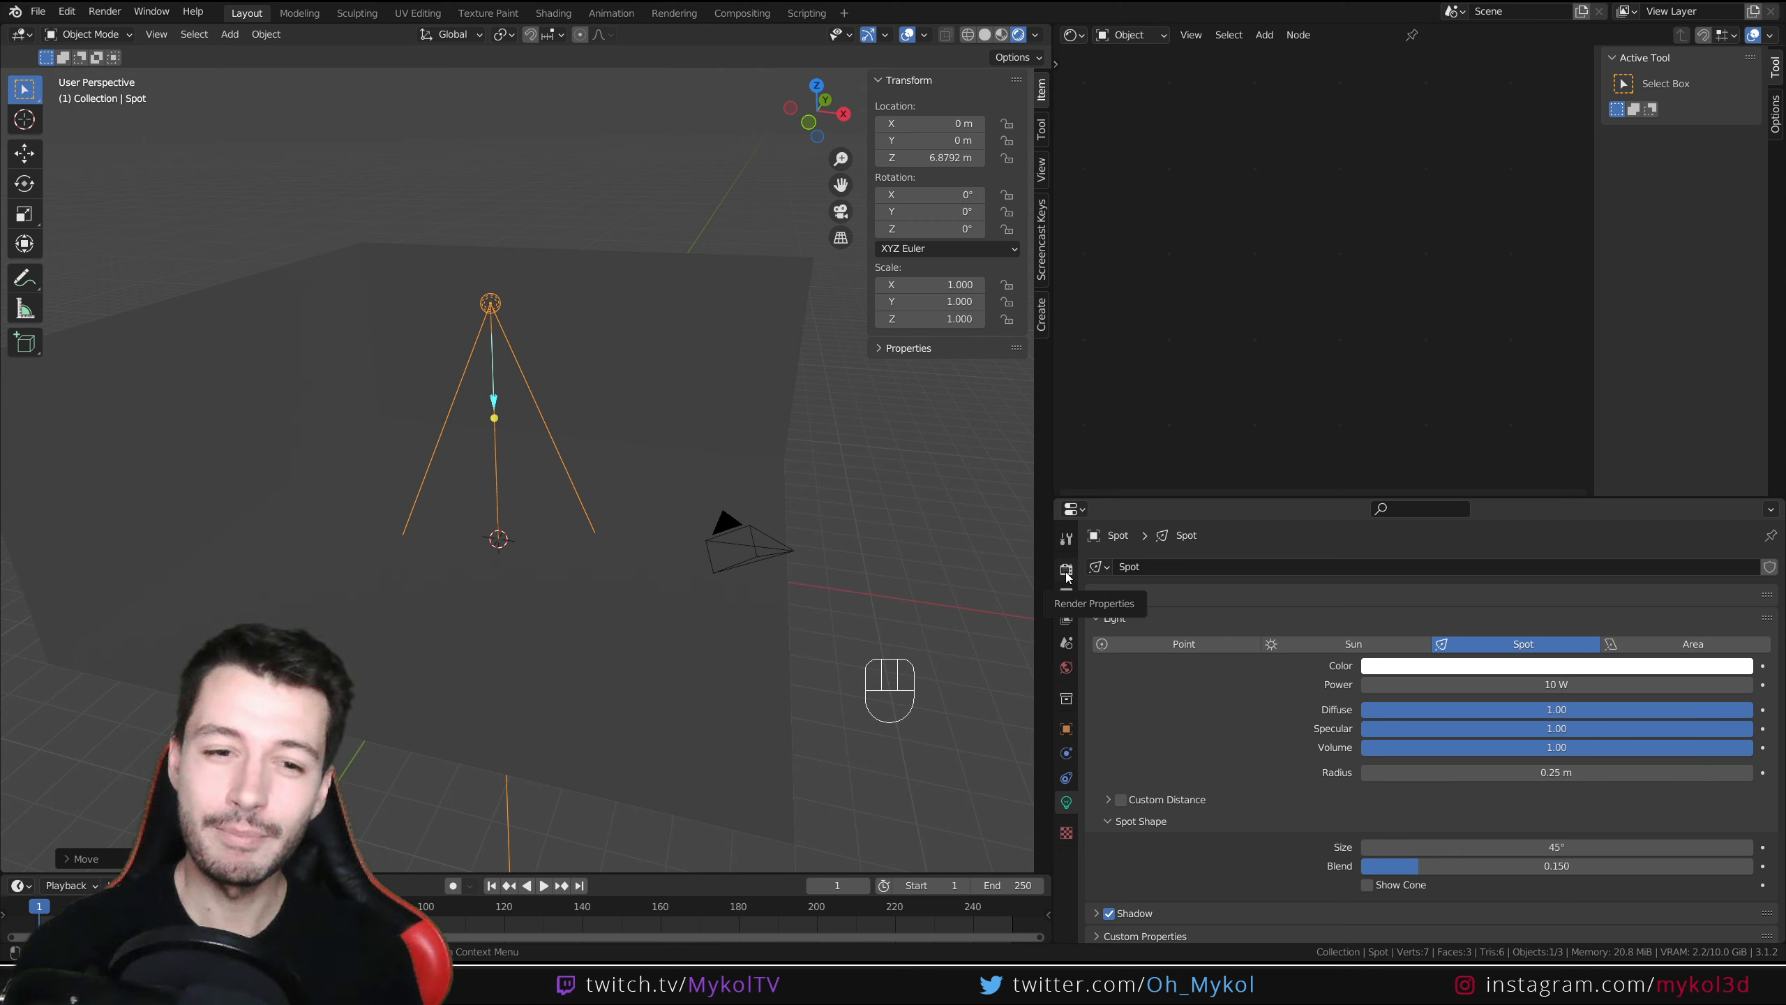
{"action": "left_click", "coordinate": [1072, 35]}
{"action": "left_click", "coordinate": [1076, 38]}
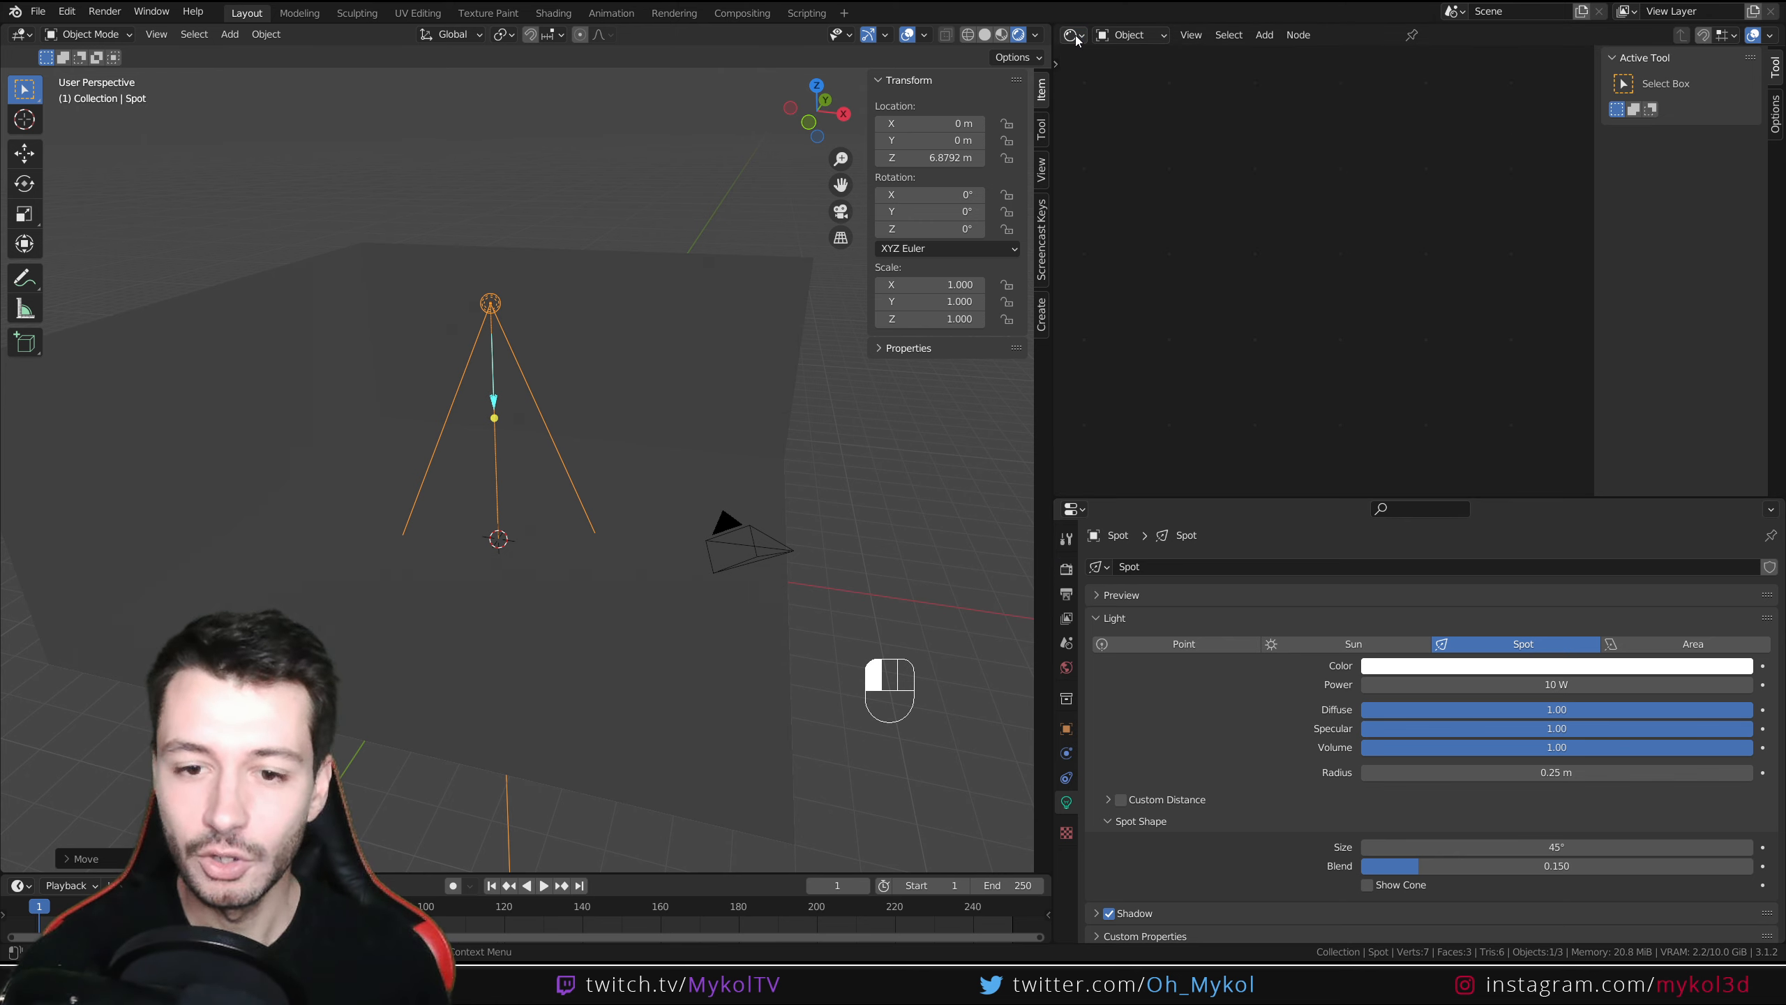
Set the scene's render engine to Cycles.
{"action": "left_click", "coordinate": [1066, 570]}
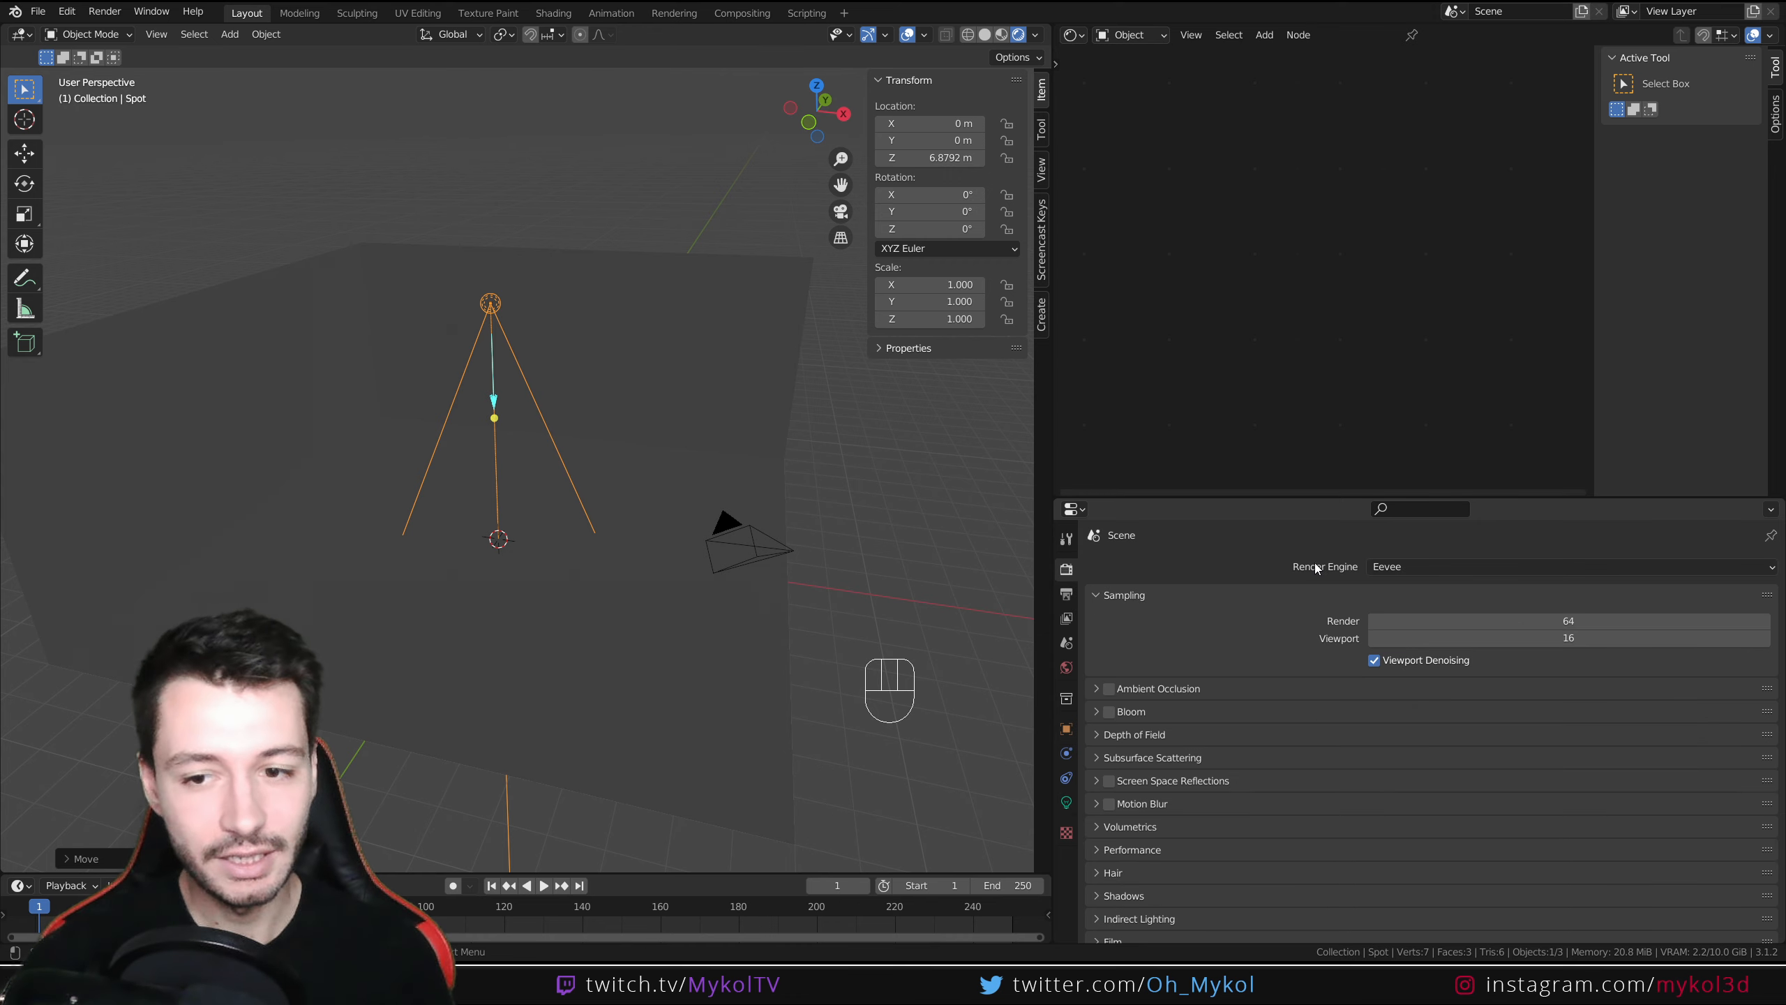
{"action": "left_click", "coordinate": [1426, 566]}
{"action": "left_click", "coordinate": [1401, 624]}
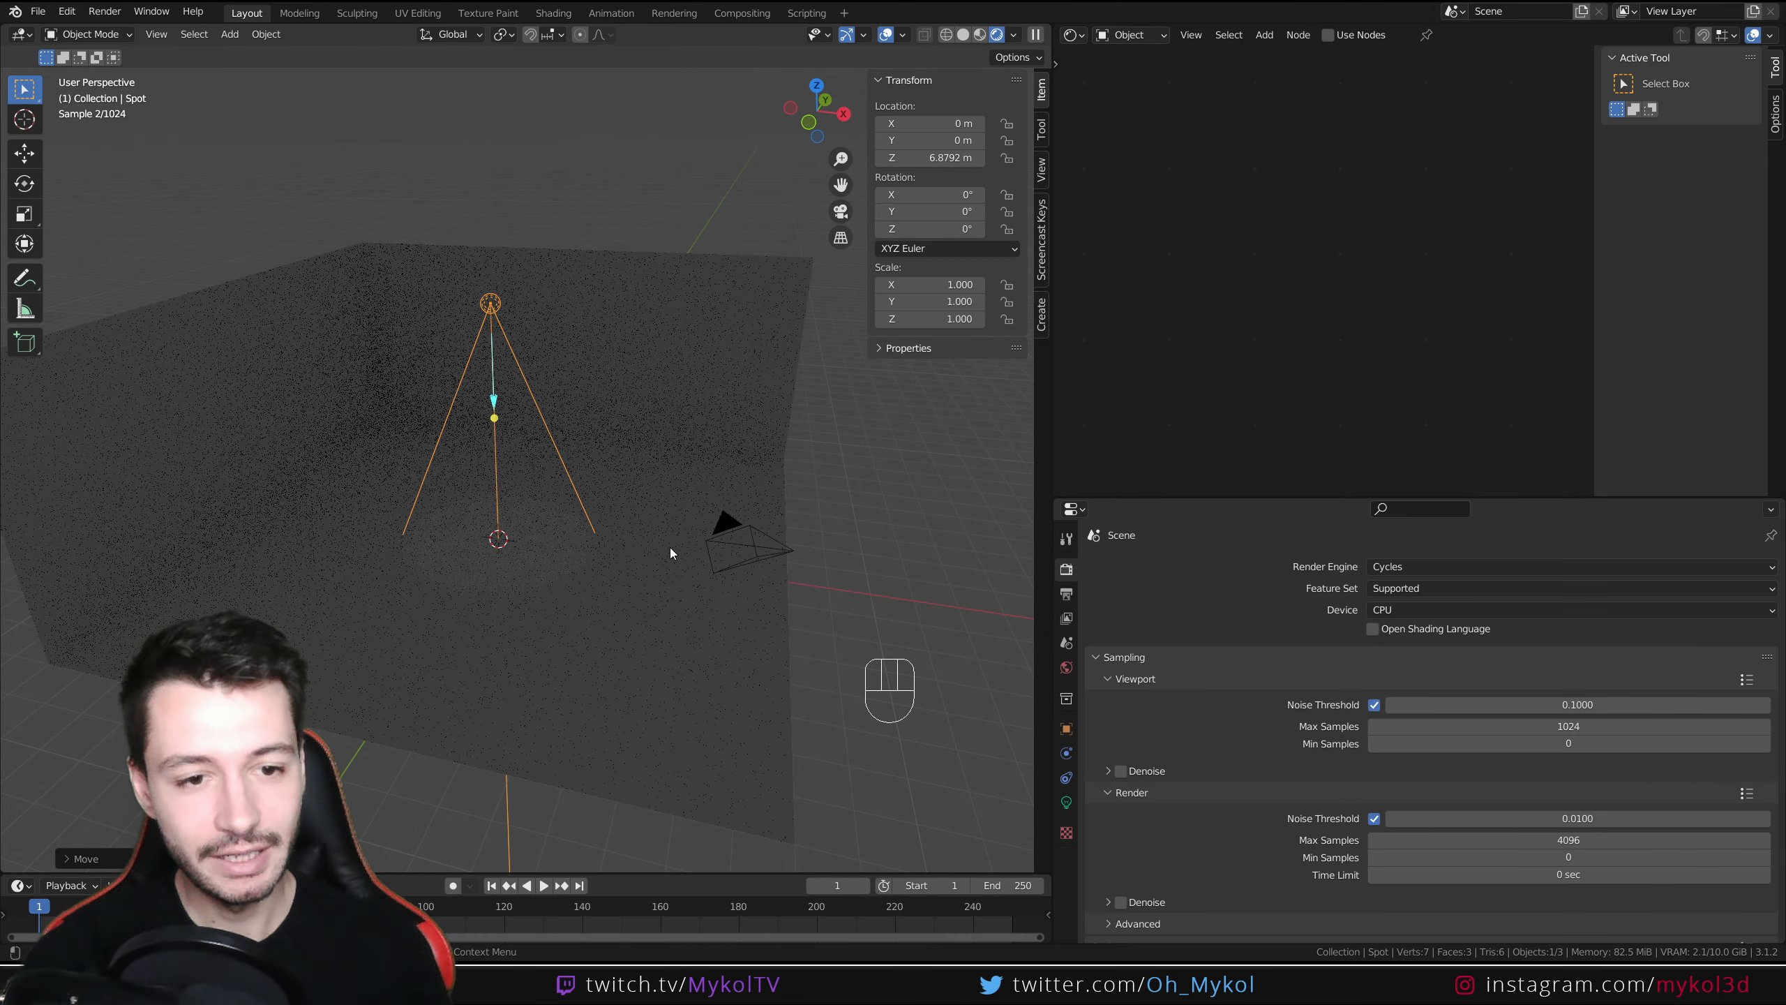
{"action": "scroll", "coordinate": [624, 541], "scroll_direction": "up", "scroll_amount": 3}
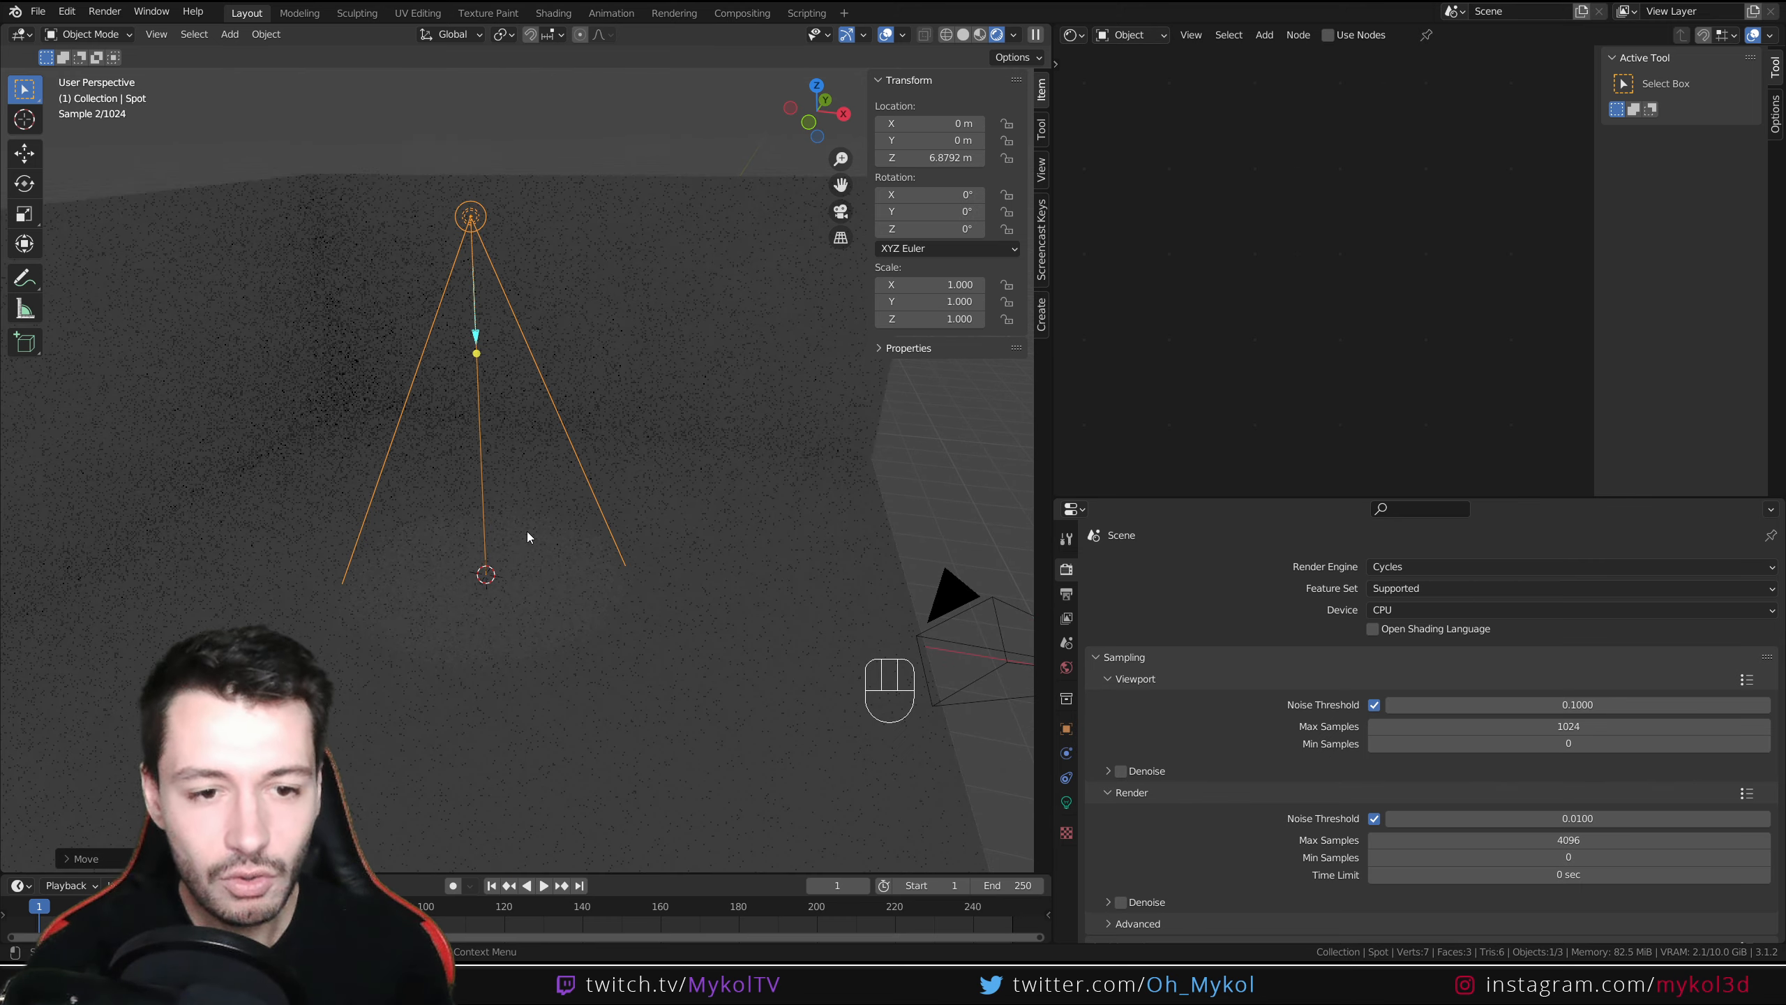
Set the Cycles render device to GPU Compute and enable denoising for the viewport.
{"action": "left_click", "coordinate": [1426, 608]}
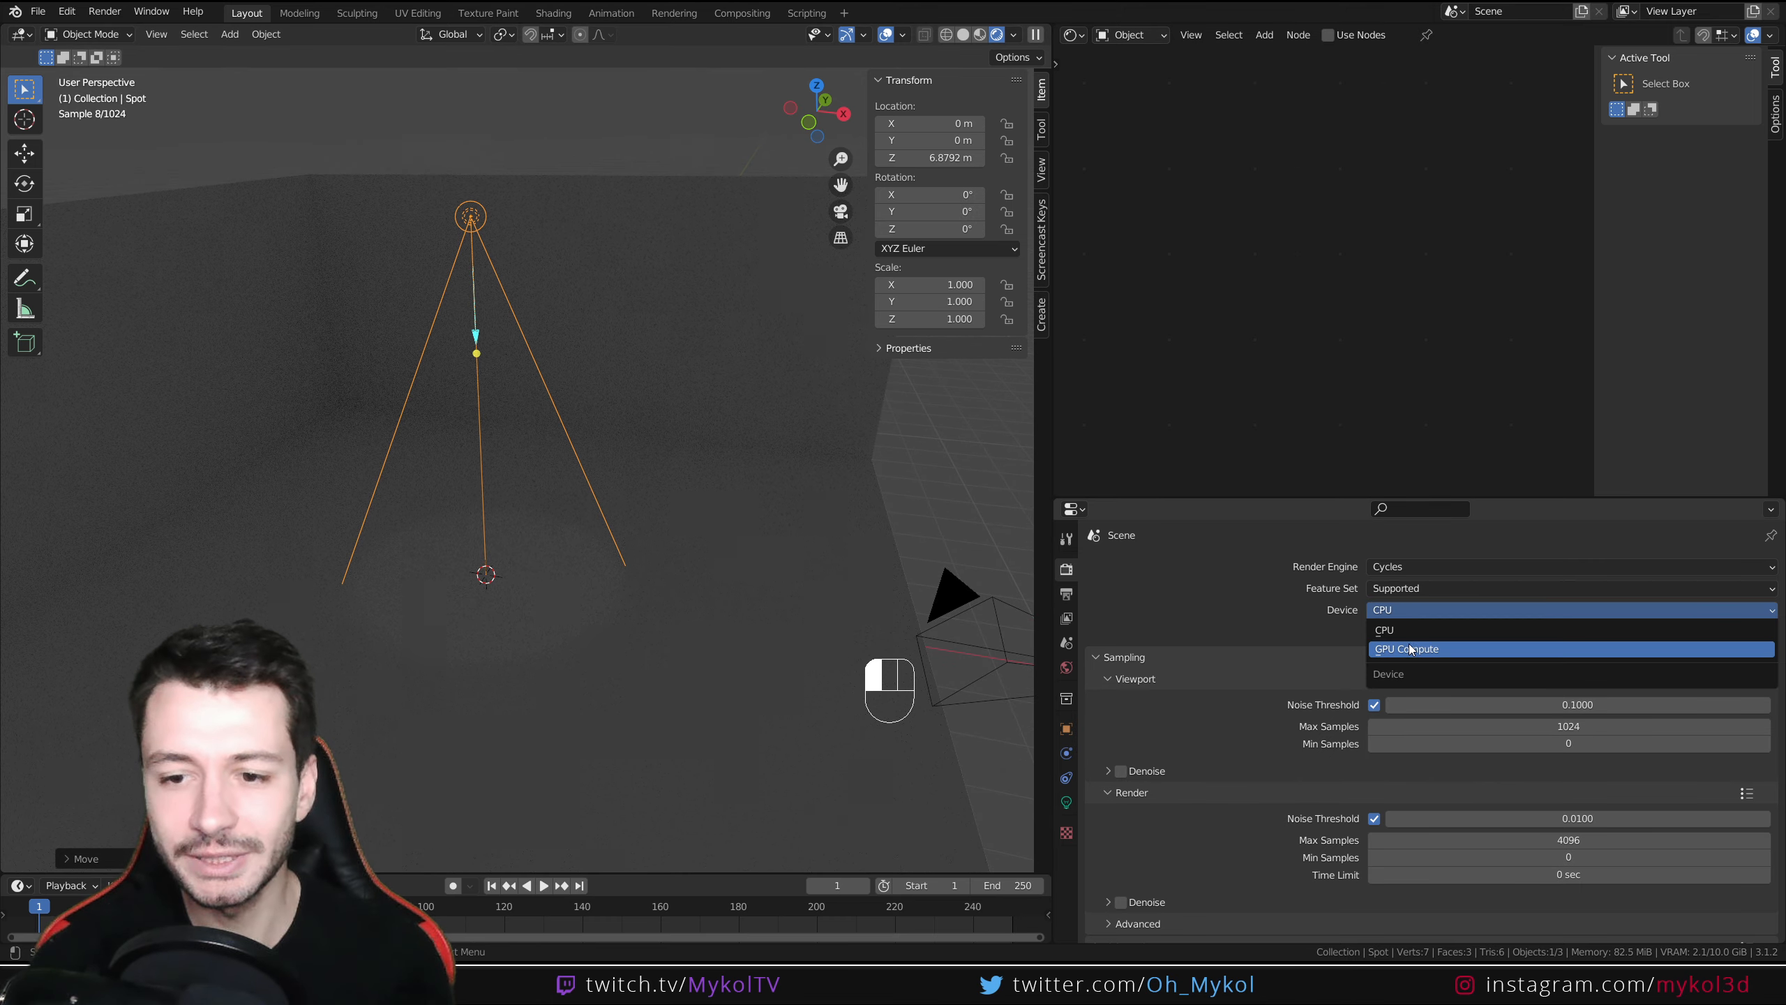
{"action": "left_click", "coordinate": [1434, 649]}
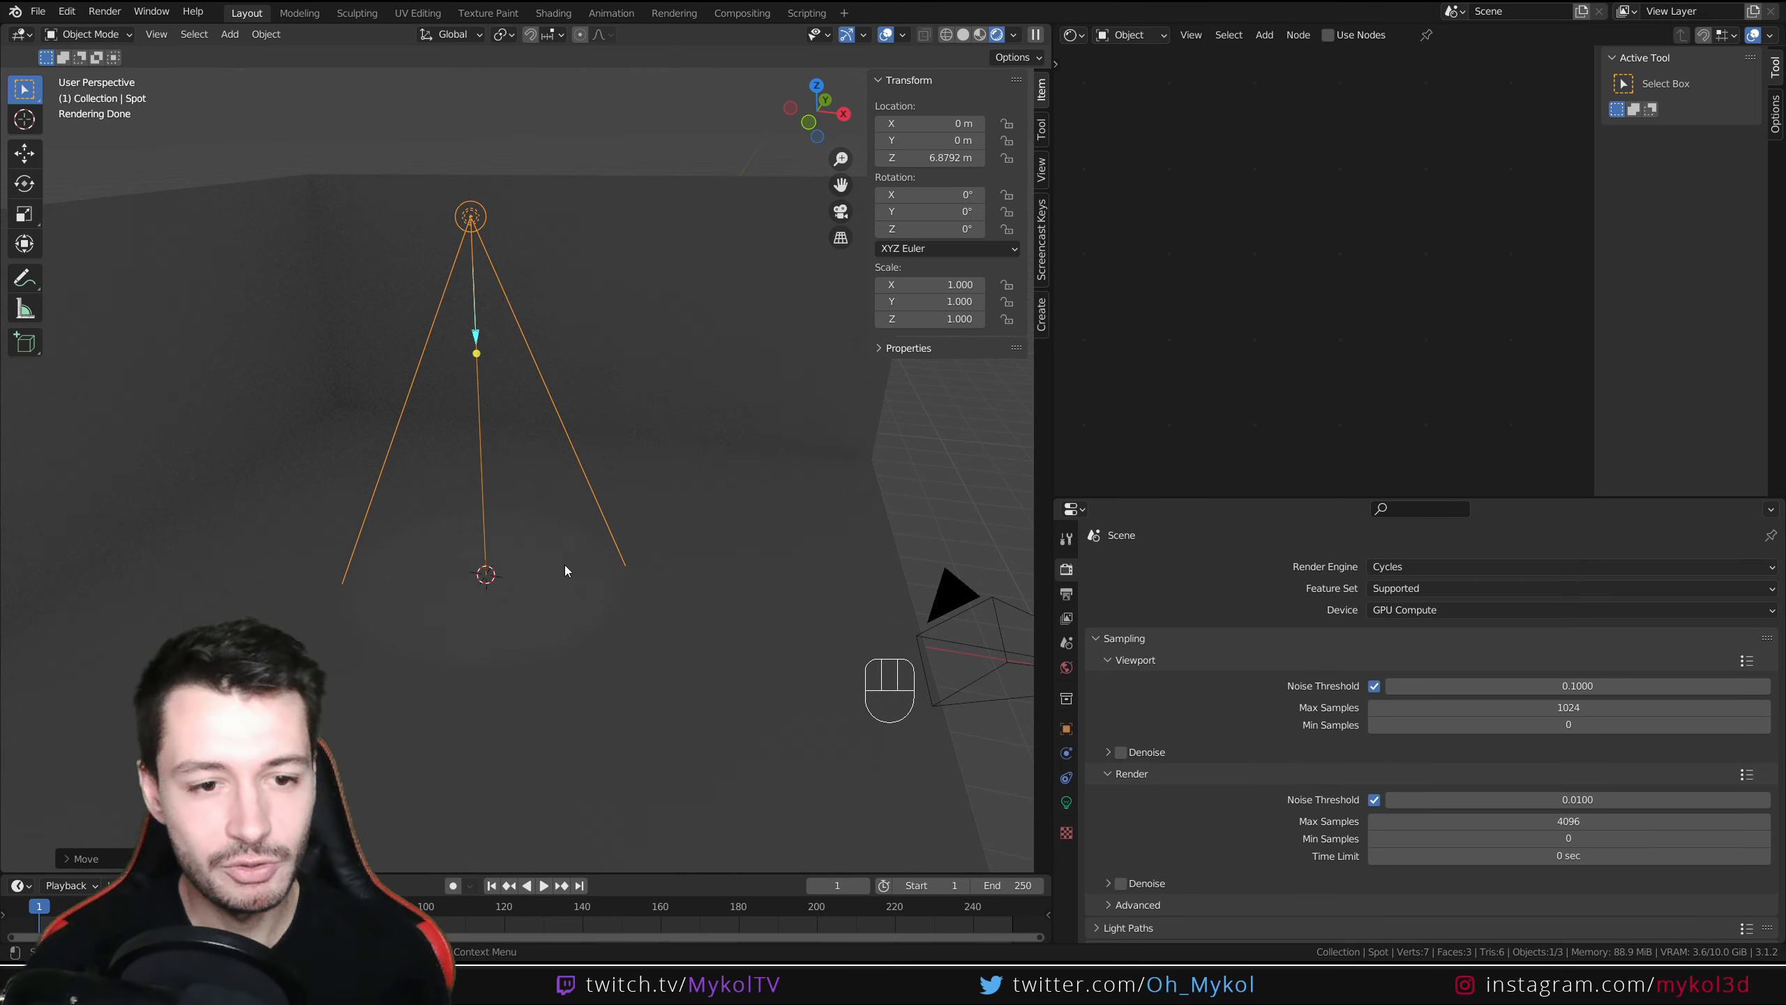
{"action": "left_click", "coordinate": [1121, 751]}
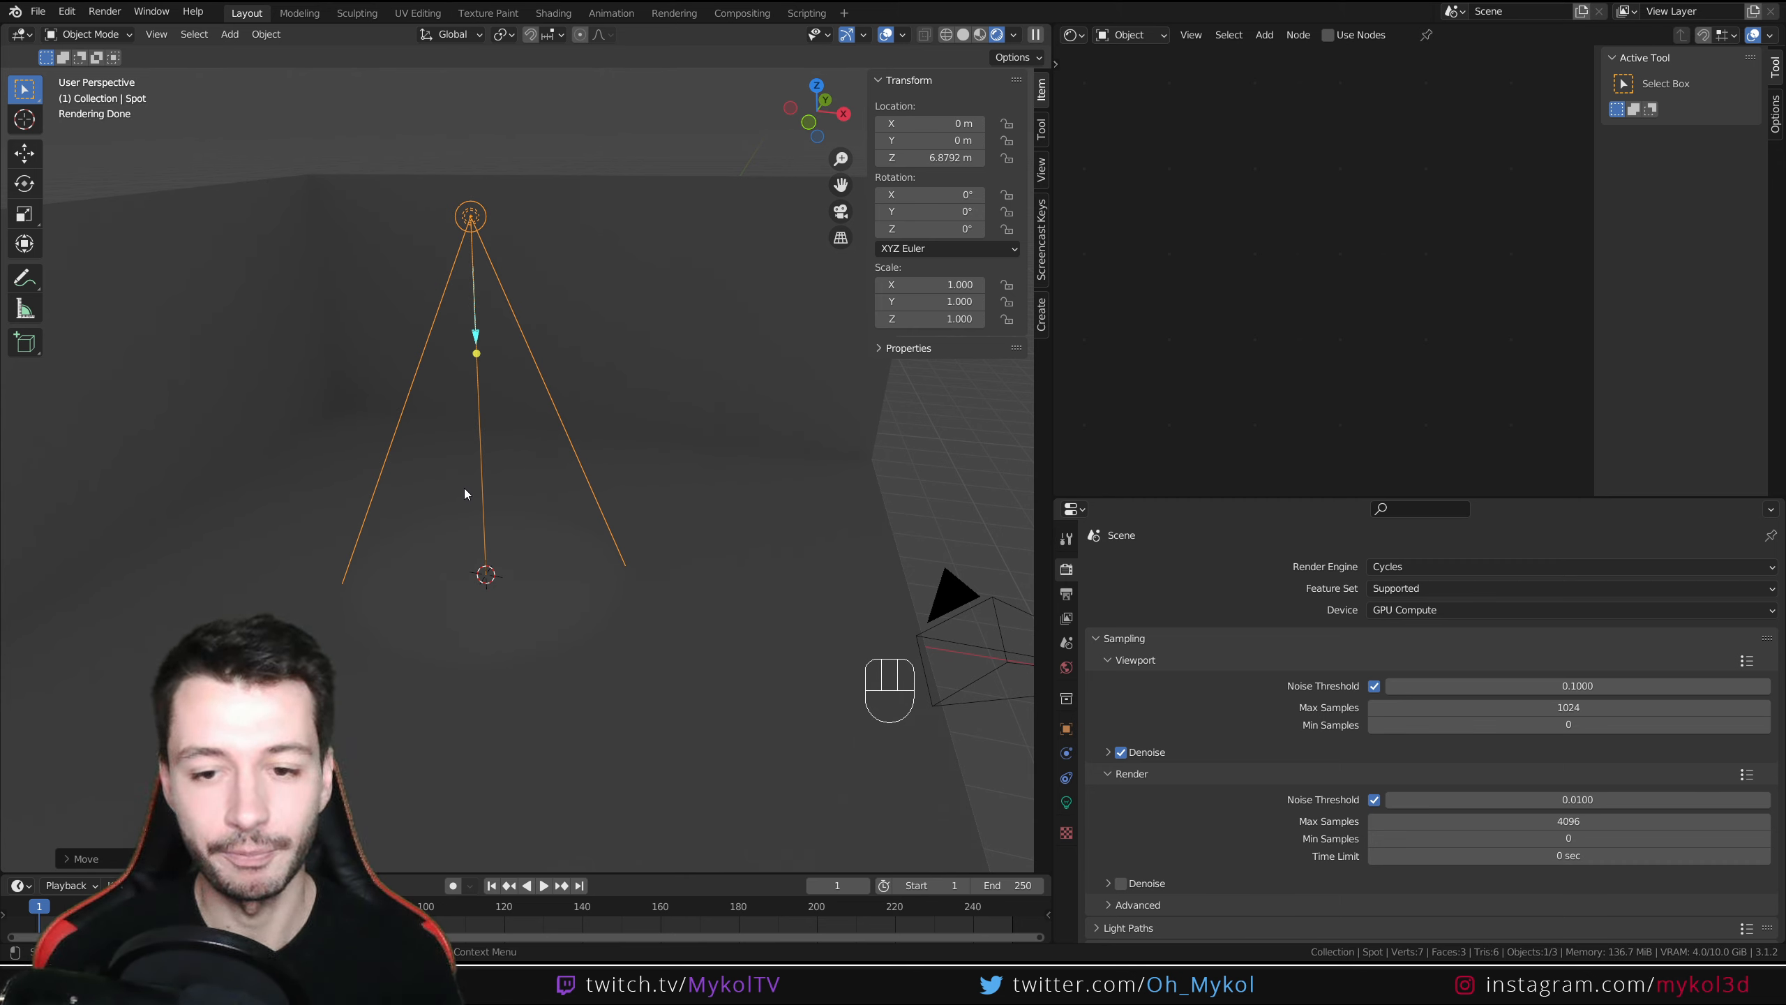
Enable shader nodes for the spot light and frame its Emission and Light Output nodes.
{"action": "left_click", "coordinate": [1329, 35]}
{"action": "scroll", "coordinate": [1314, 299], "scroll_direction": "up", "scroll_amount": 5}
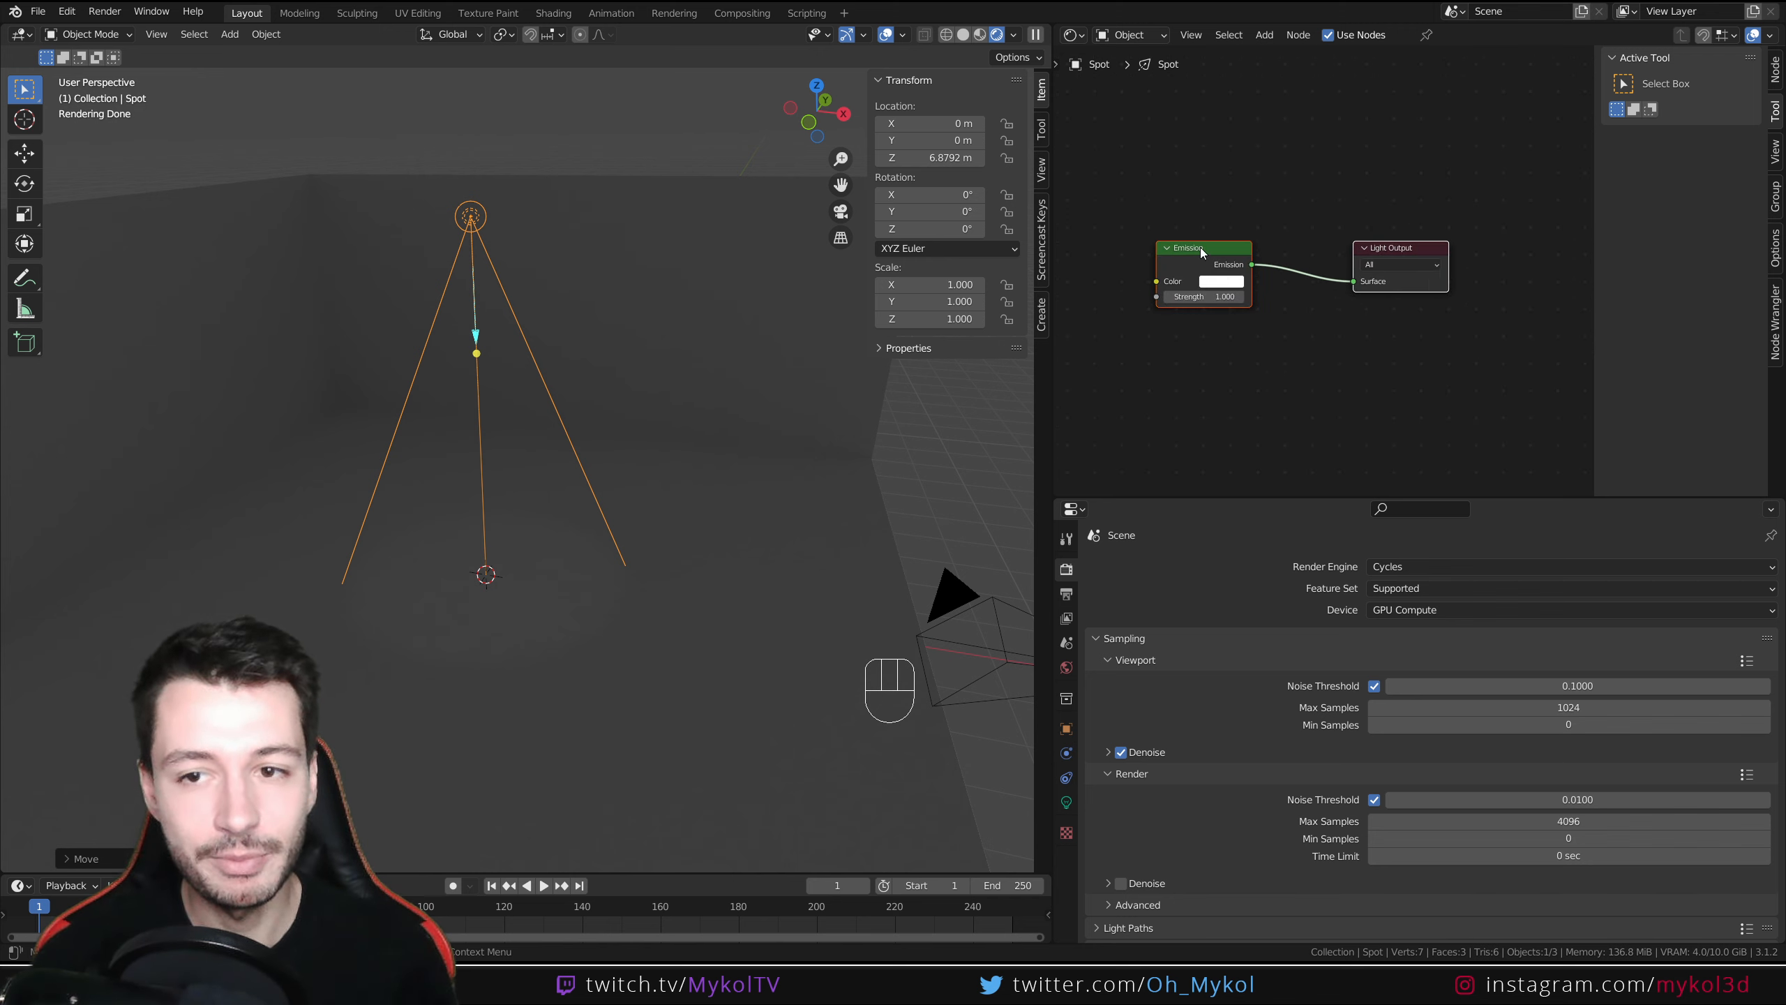
{"action": "left_click_drag", "start_coordinate": [1200, 251], "coordinate": [1243, 248]}
{"action": "left_click", "coordinate": [1295, 207]}
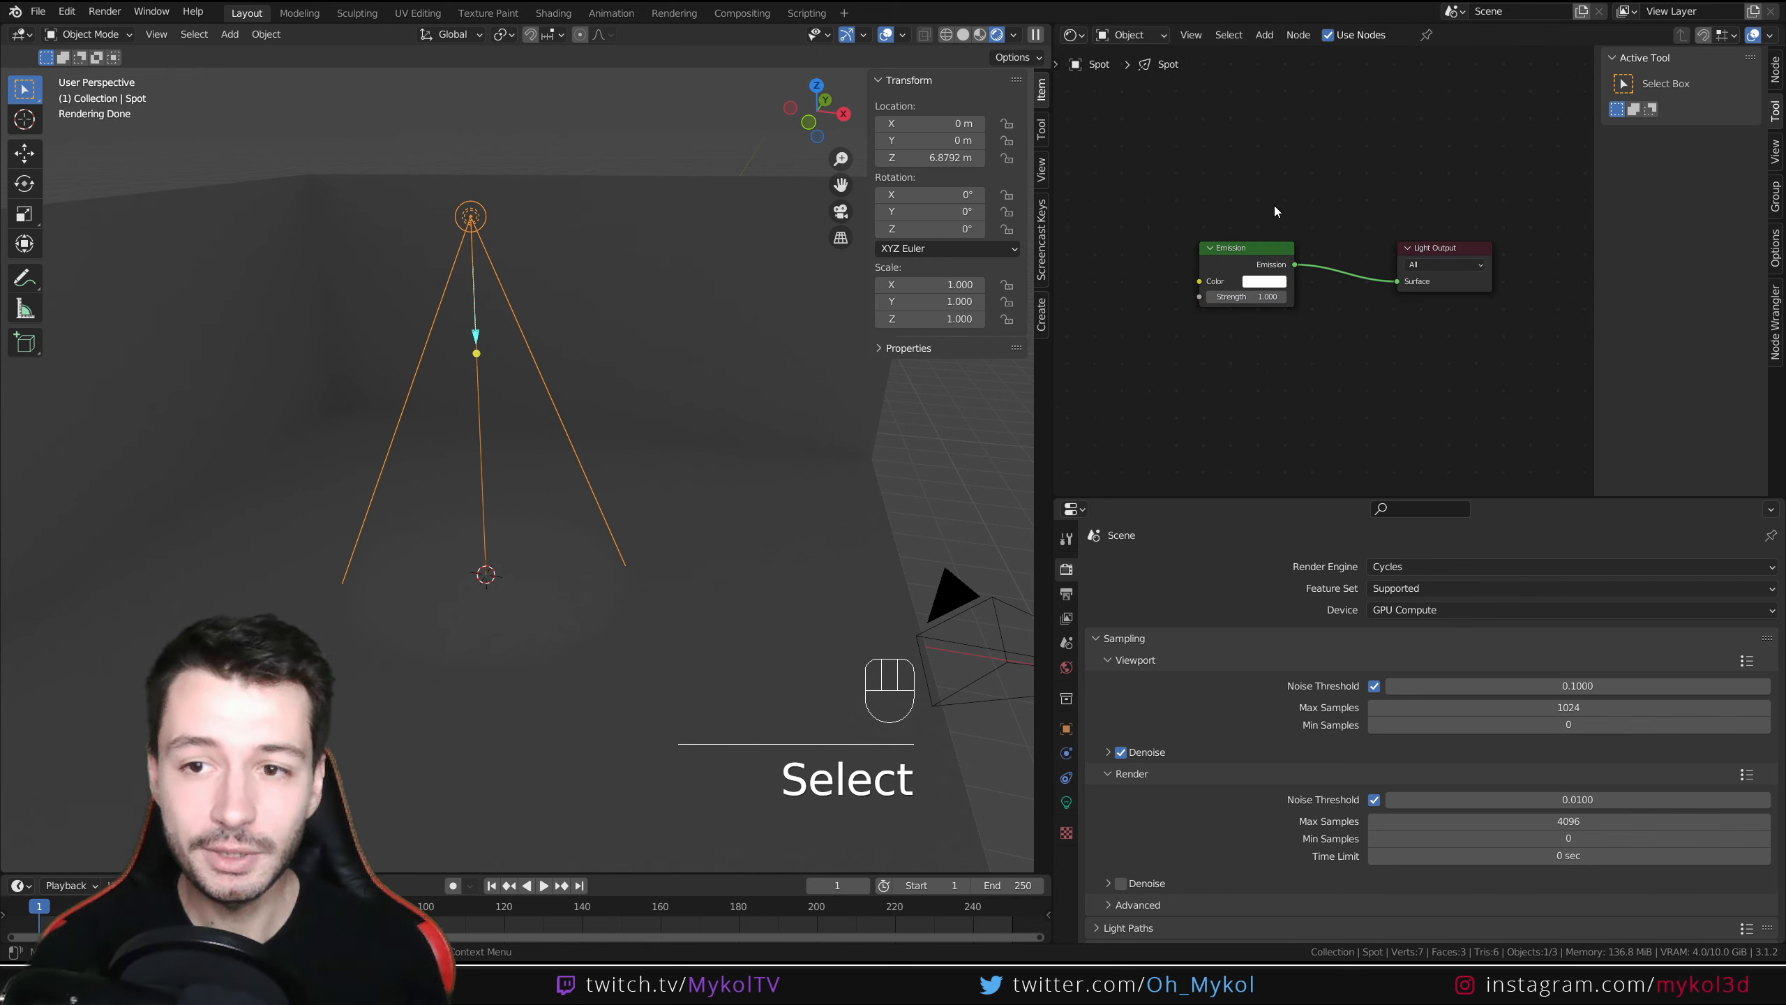
Set the spot light's Emission color to pure blue and its strength to 5.
{"action": "left_click", "coordinate": [1271, 287]}
{"action": "left_click_drag", "start_coordinate": [1292, 144], "coordinate": [1250, 141]}
{"action": "left_click", "coordinate": [1253, 297]}
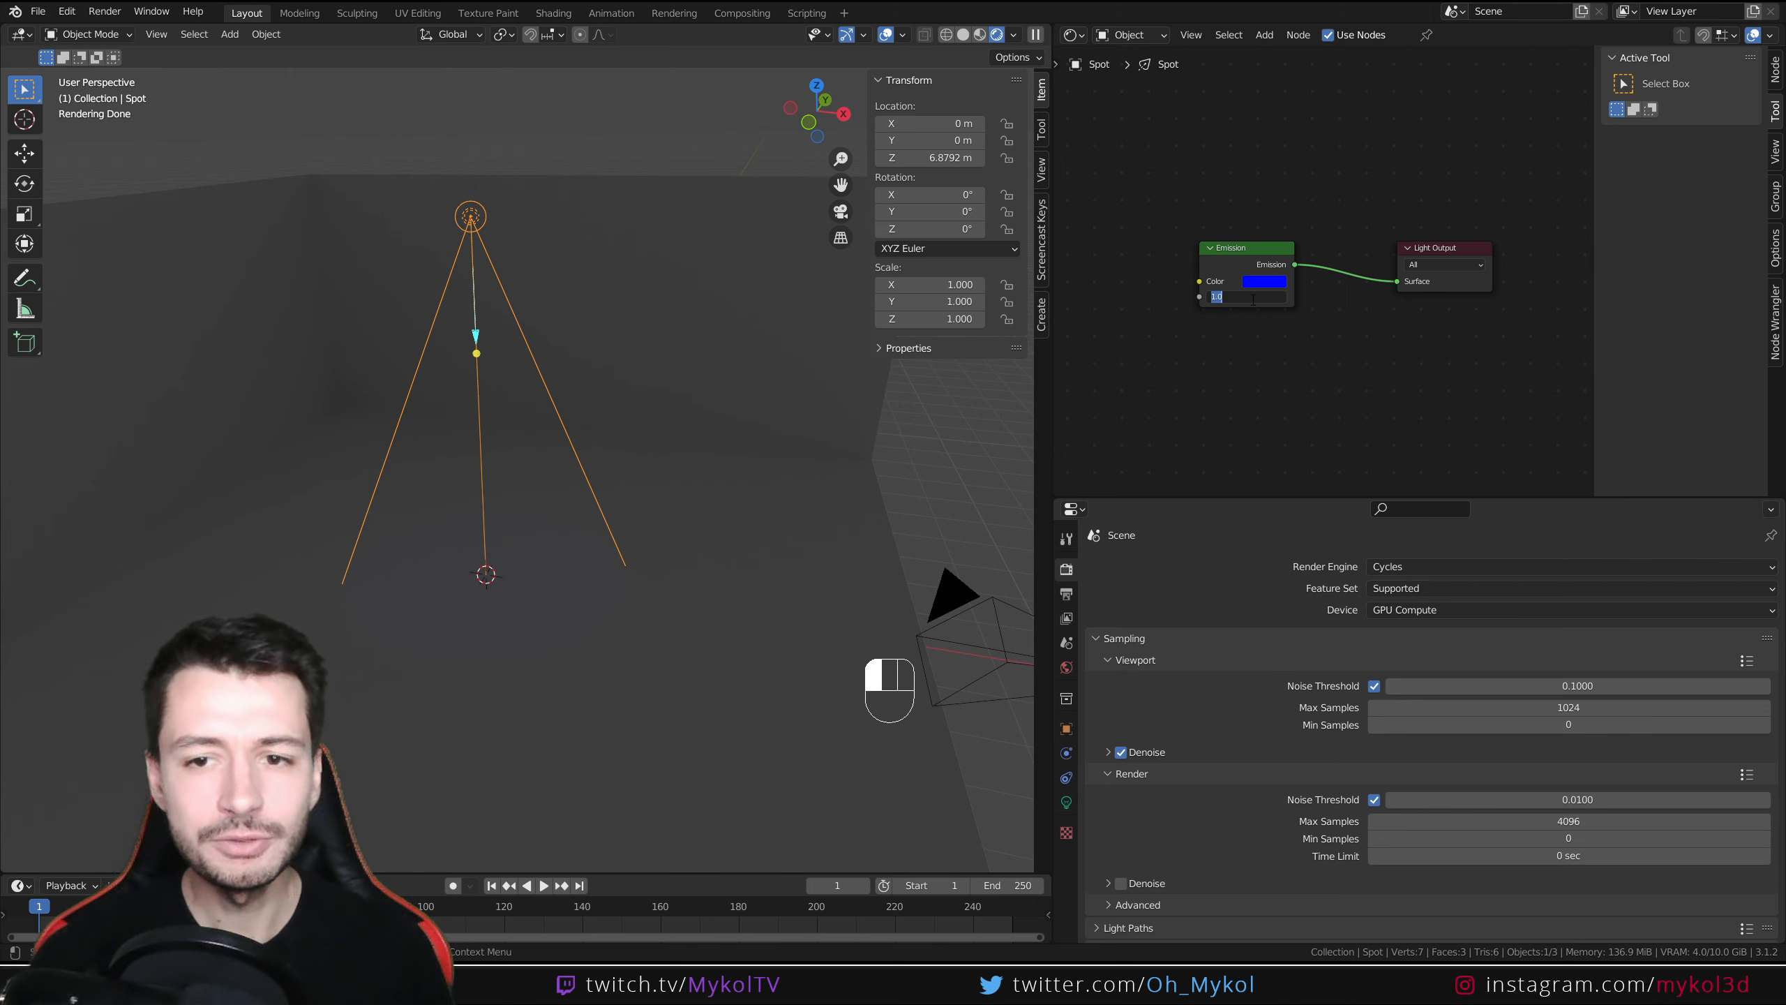
{"action": "type", "text": "5"}
{"action": "key", "text": "Return"}
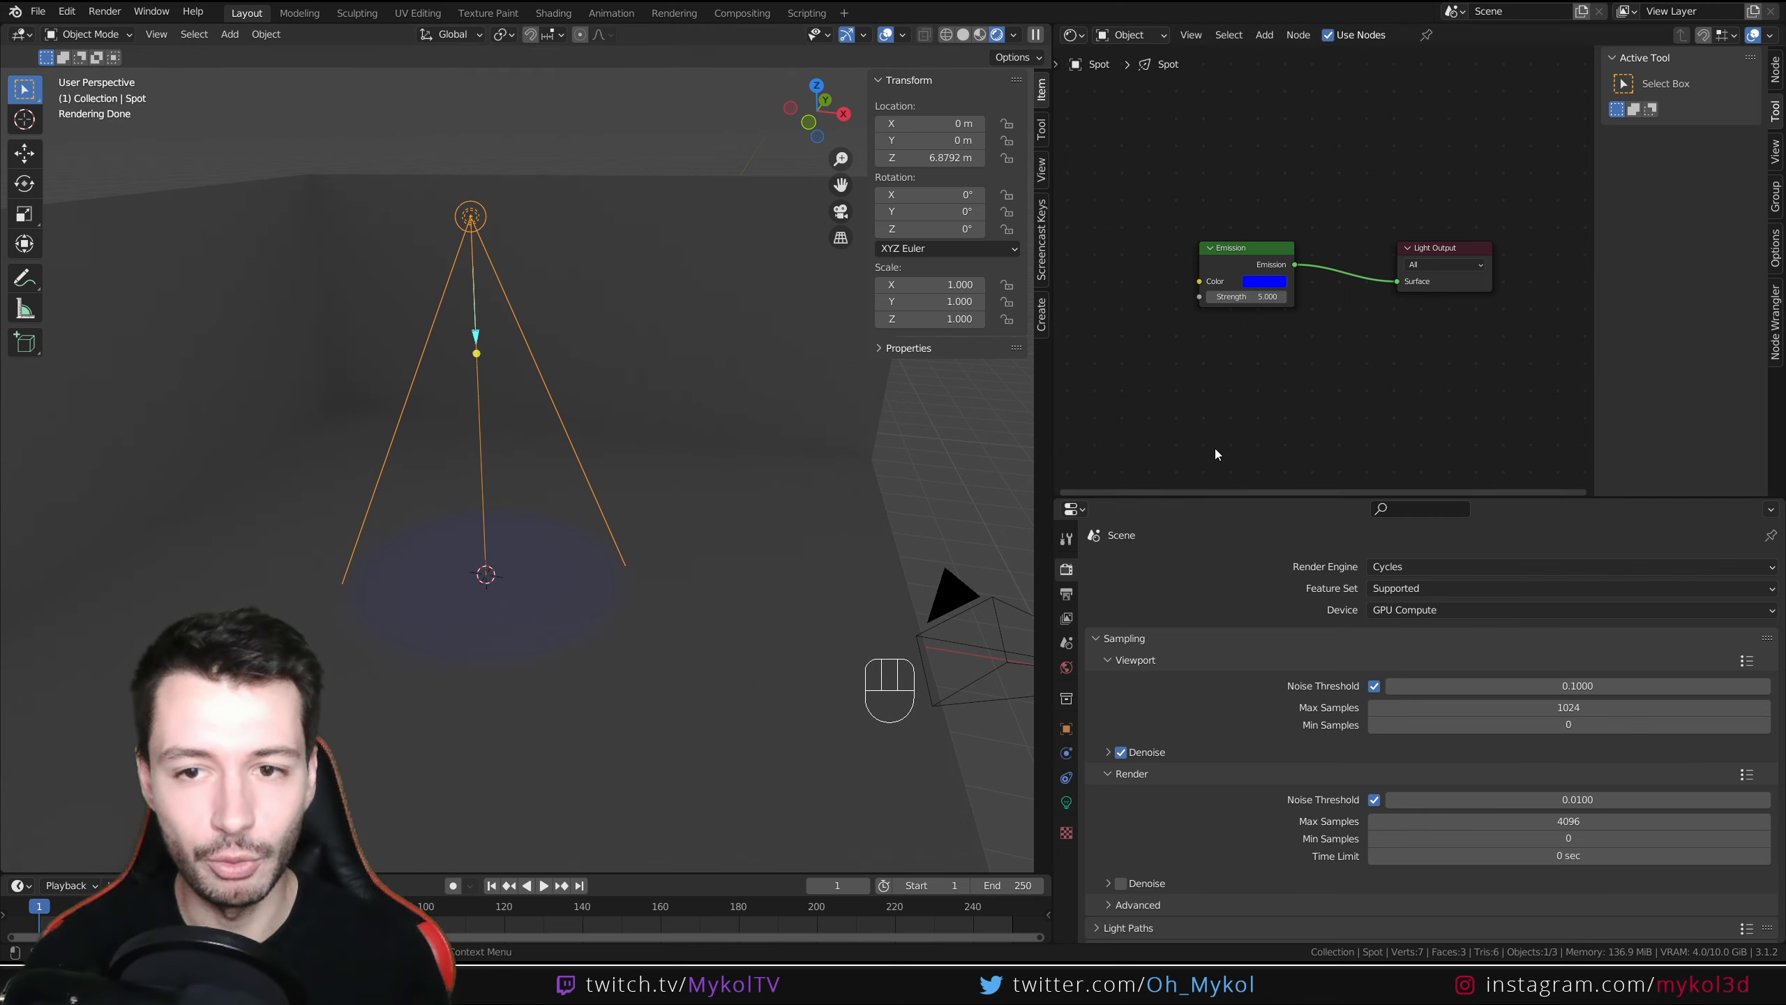
Add a Noise Texture node and link its Fac output to the Emission node's Color input.
{"action": "middle_click_drag", "start_coordinate": [1173, 340], "coordinate": [1358, 335]}
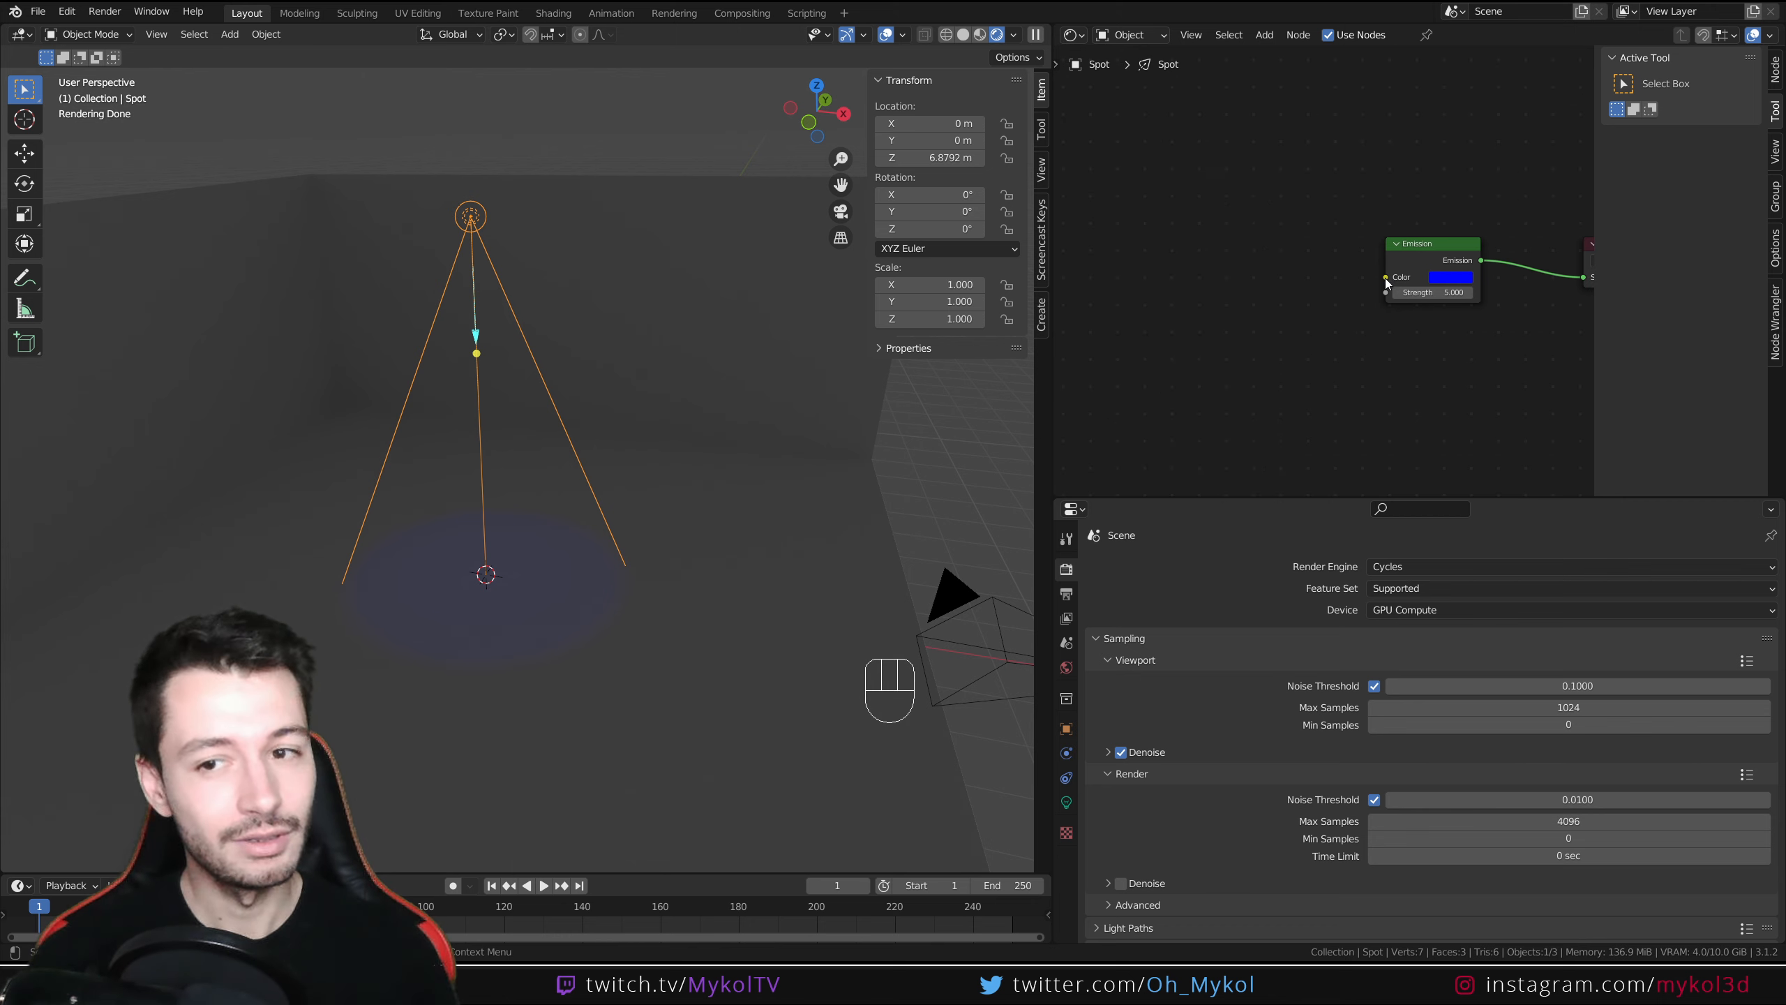
{"action": "left_click_drag", "start_coordinate": [1383, 278], "coordinate": [1225, 187]}
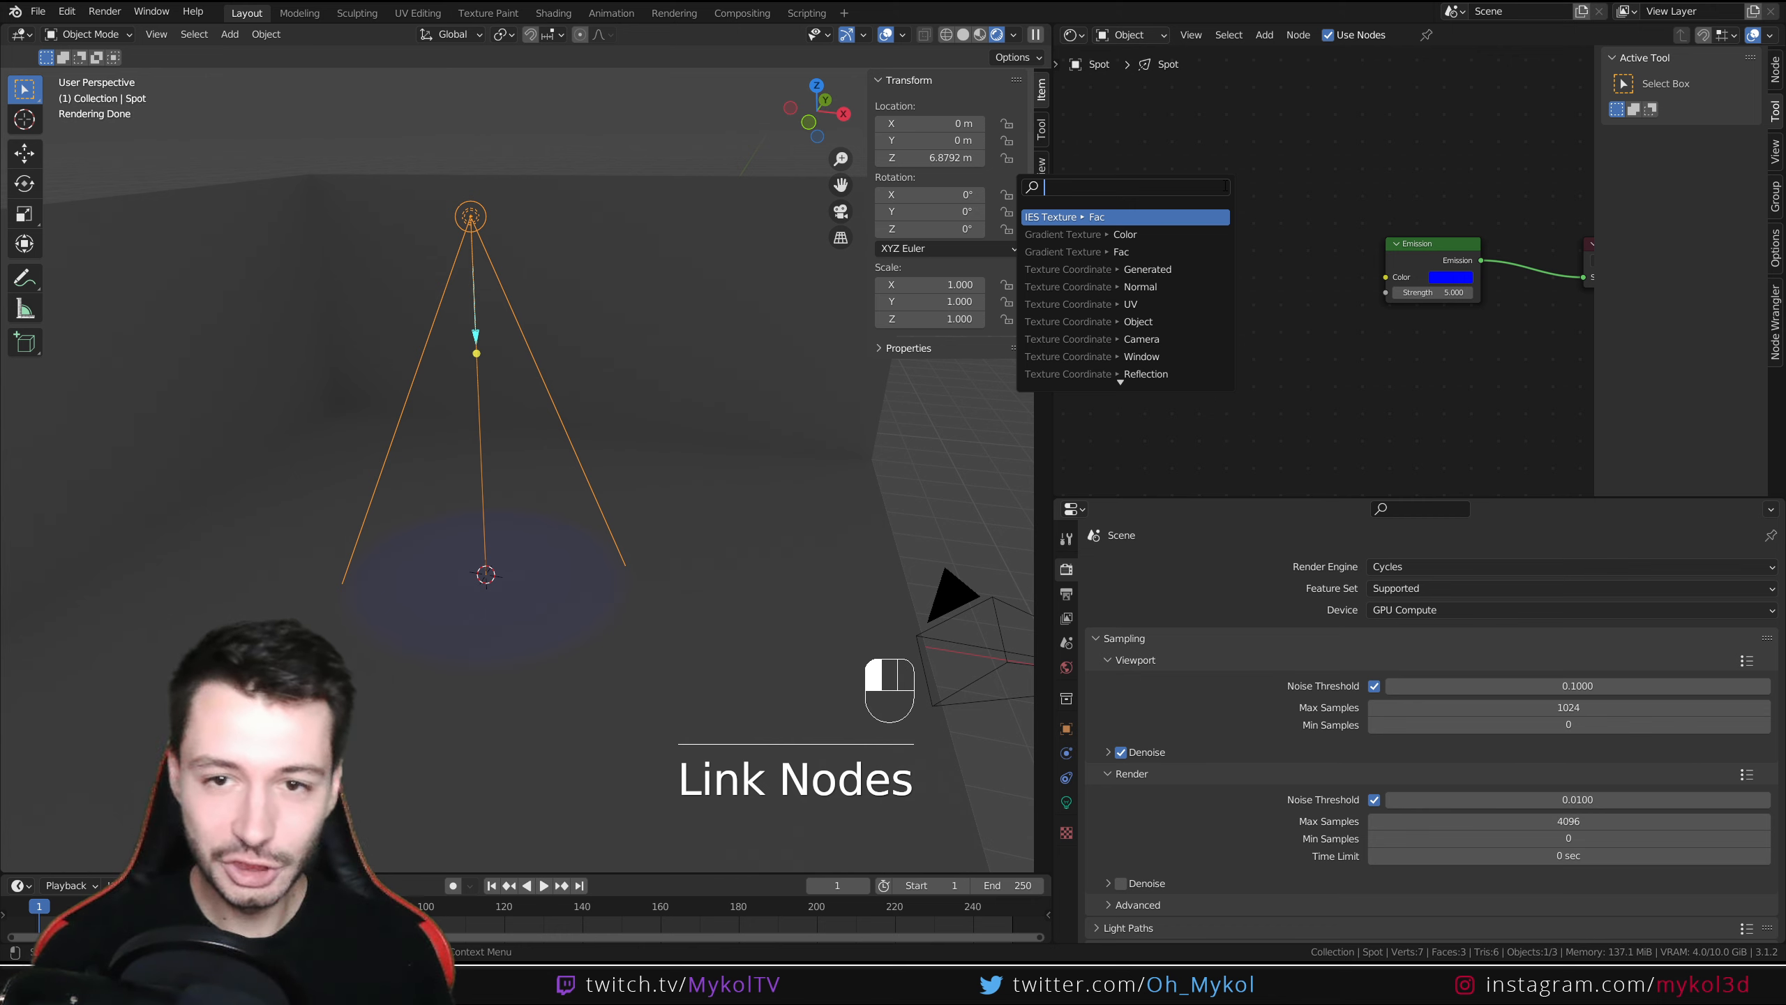
{"action": "key", "text": "shift+a"}
{"action": "type", "text": "no"}
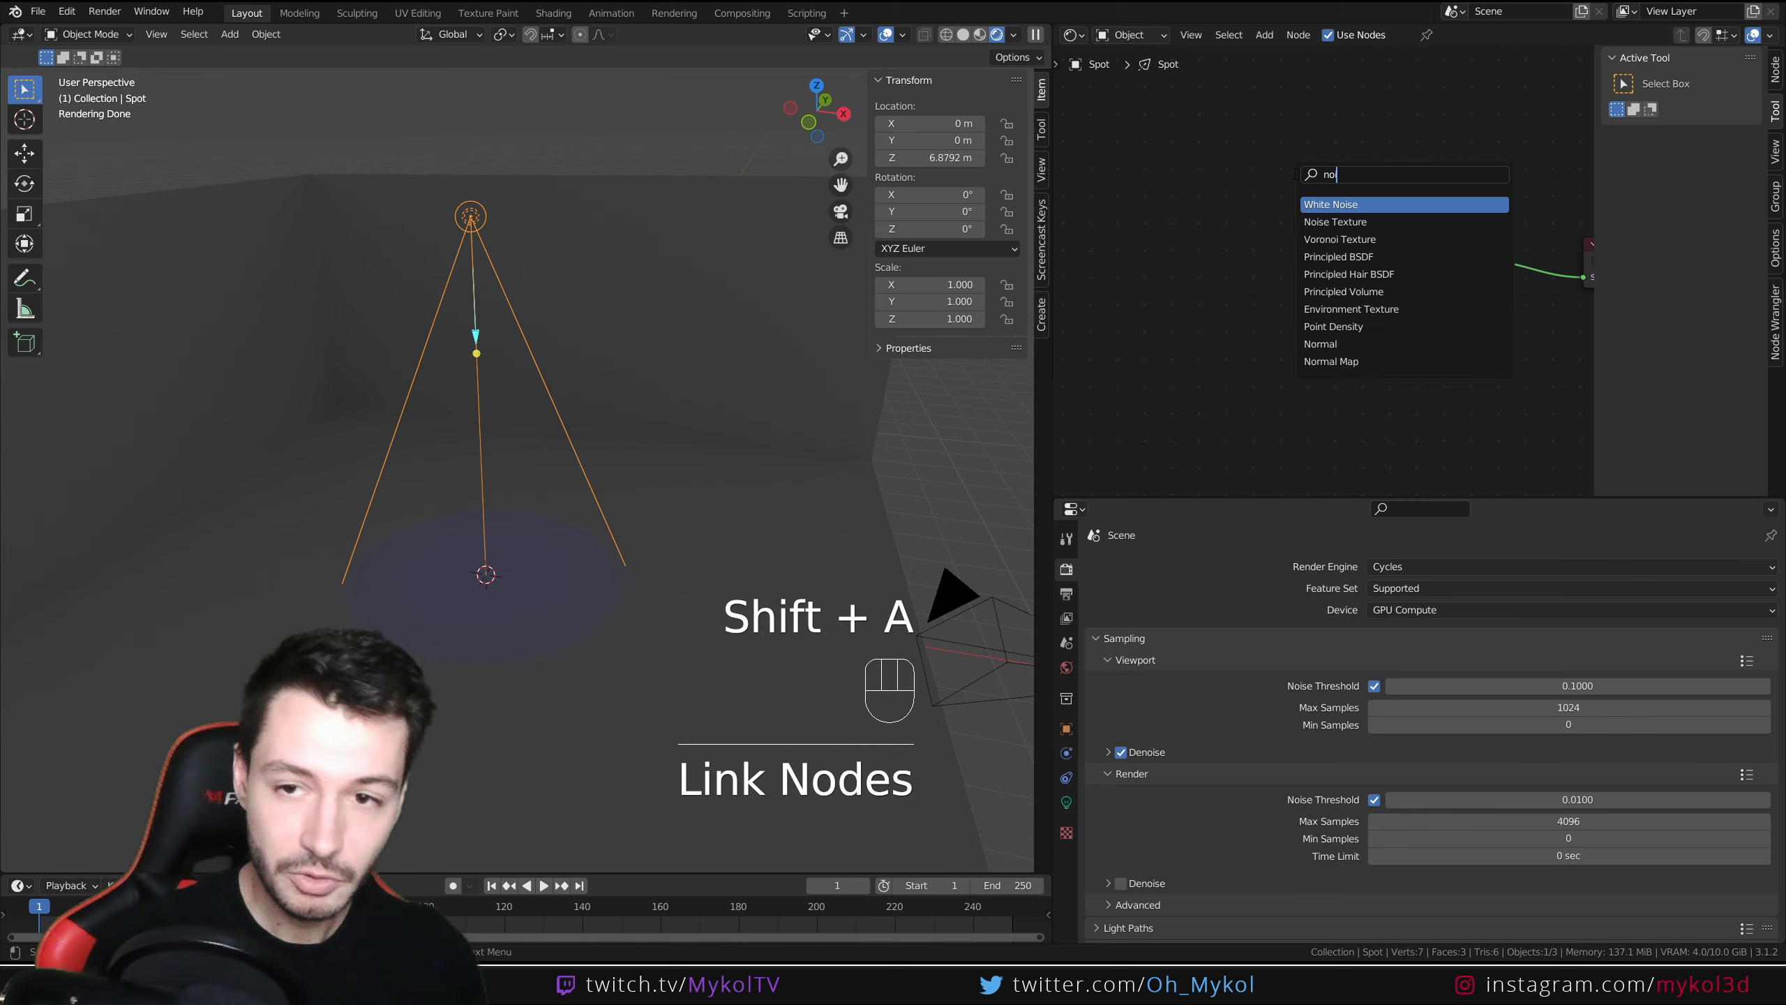
{"action": "type", "text": "ise"}
{"action": "left_click", "coordinate": [1334, 221]}
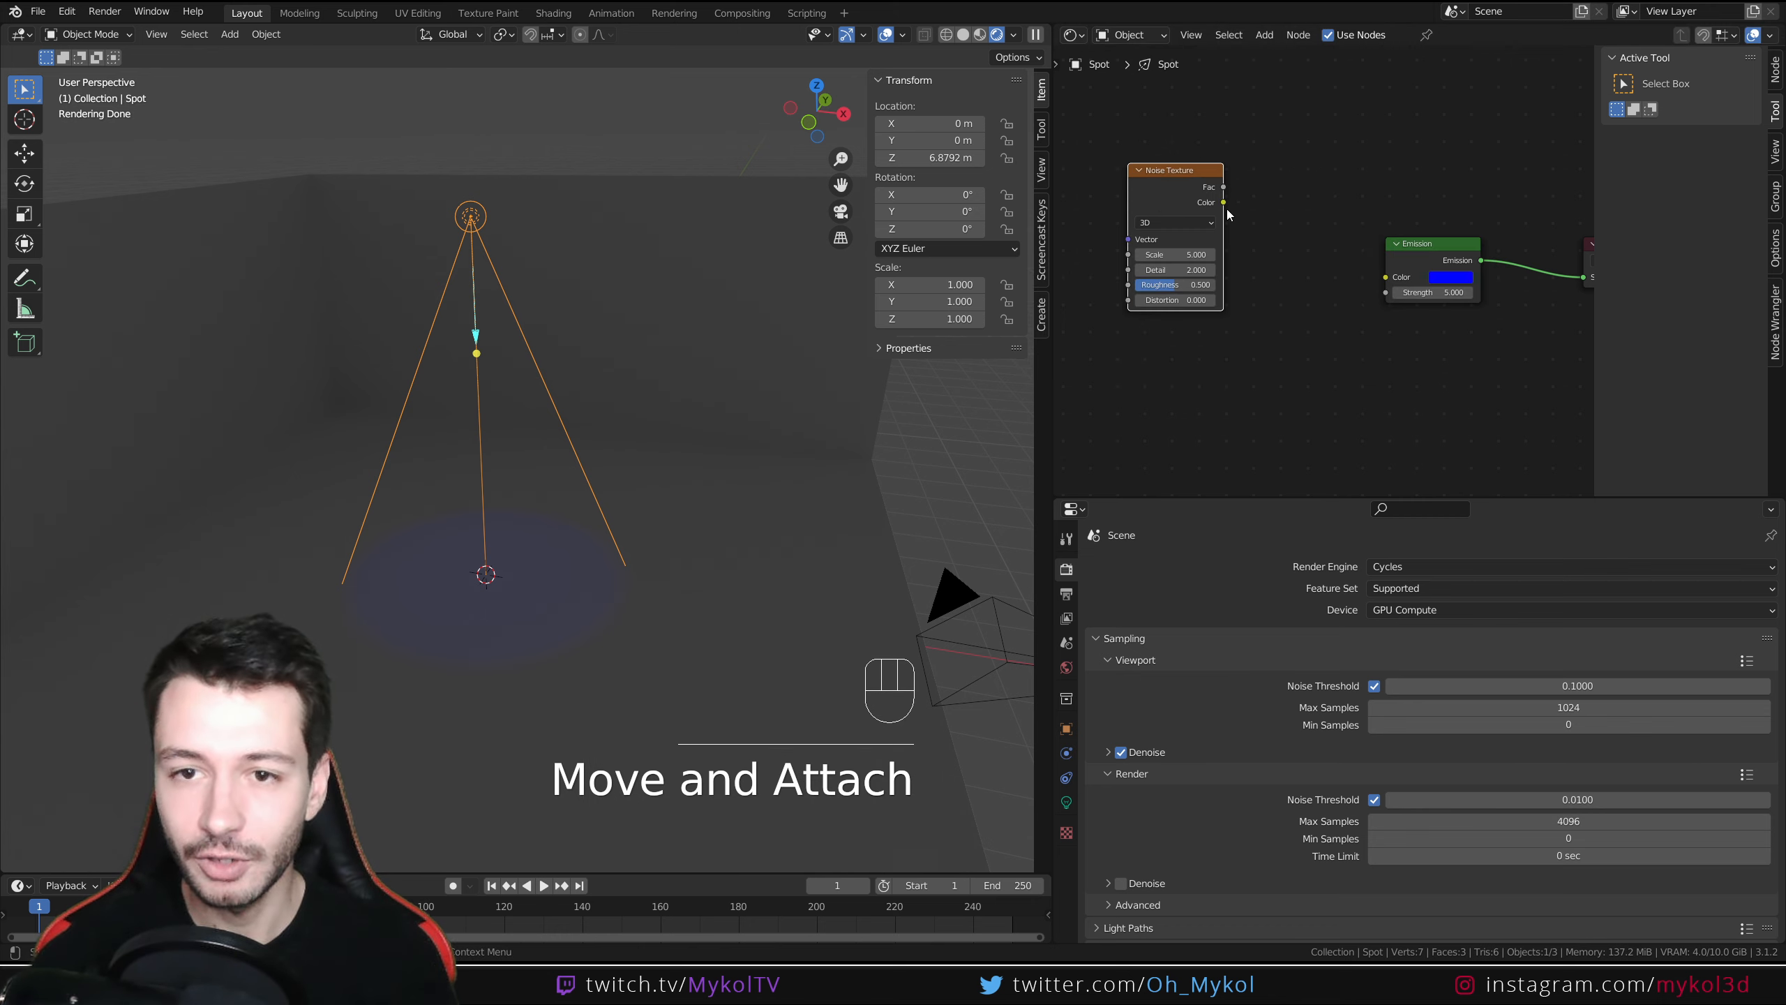
{"action": "left_click_drag", "start_coordinate": [1225, 189], "coordinate": [1384, 278]}
{"action": "scroll", "coordinate": [485, 612], "scroll_direction": "up", "scroll_amount": 4}
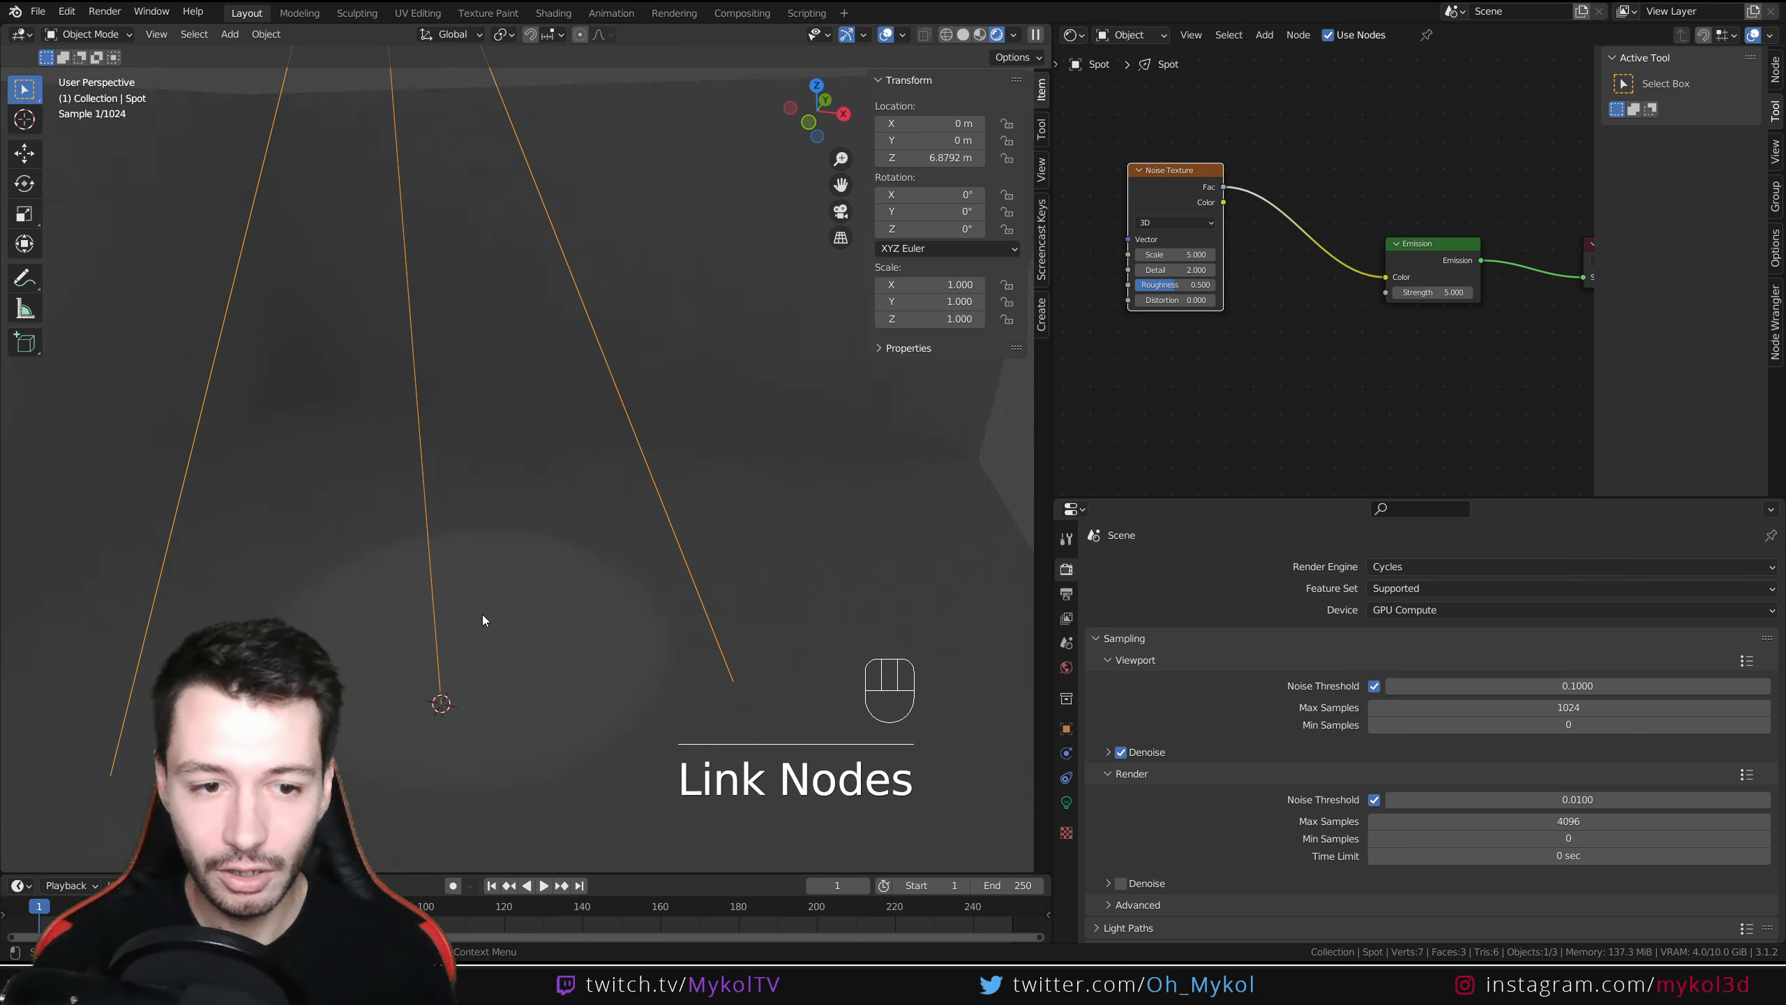
{"action": "middle_click_drag", "start_coordinate": [514, 591], "coordinate": [551, 491], "text": "shift"}
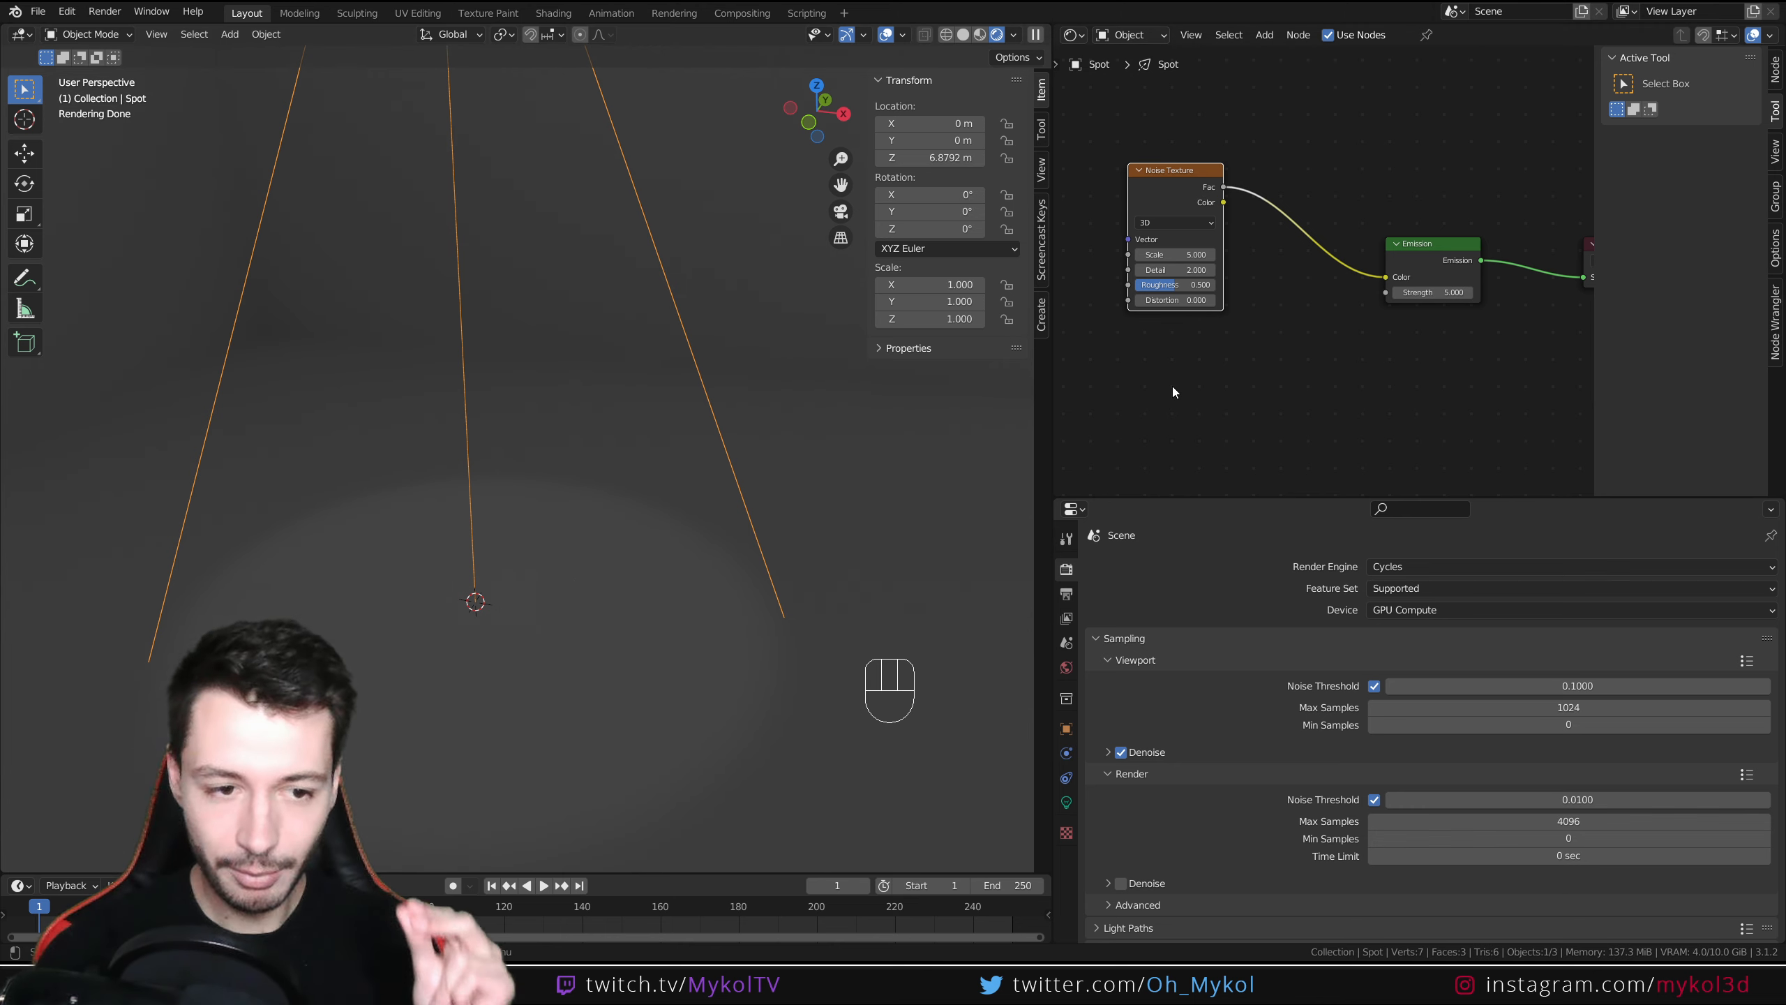
Delete the Noise Texture node from the spot light's node tree.
{"action": "left_click_drag", "start_coordinate": [1174, 173], "coordinate": [1261, 185]}
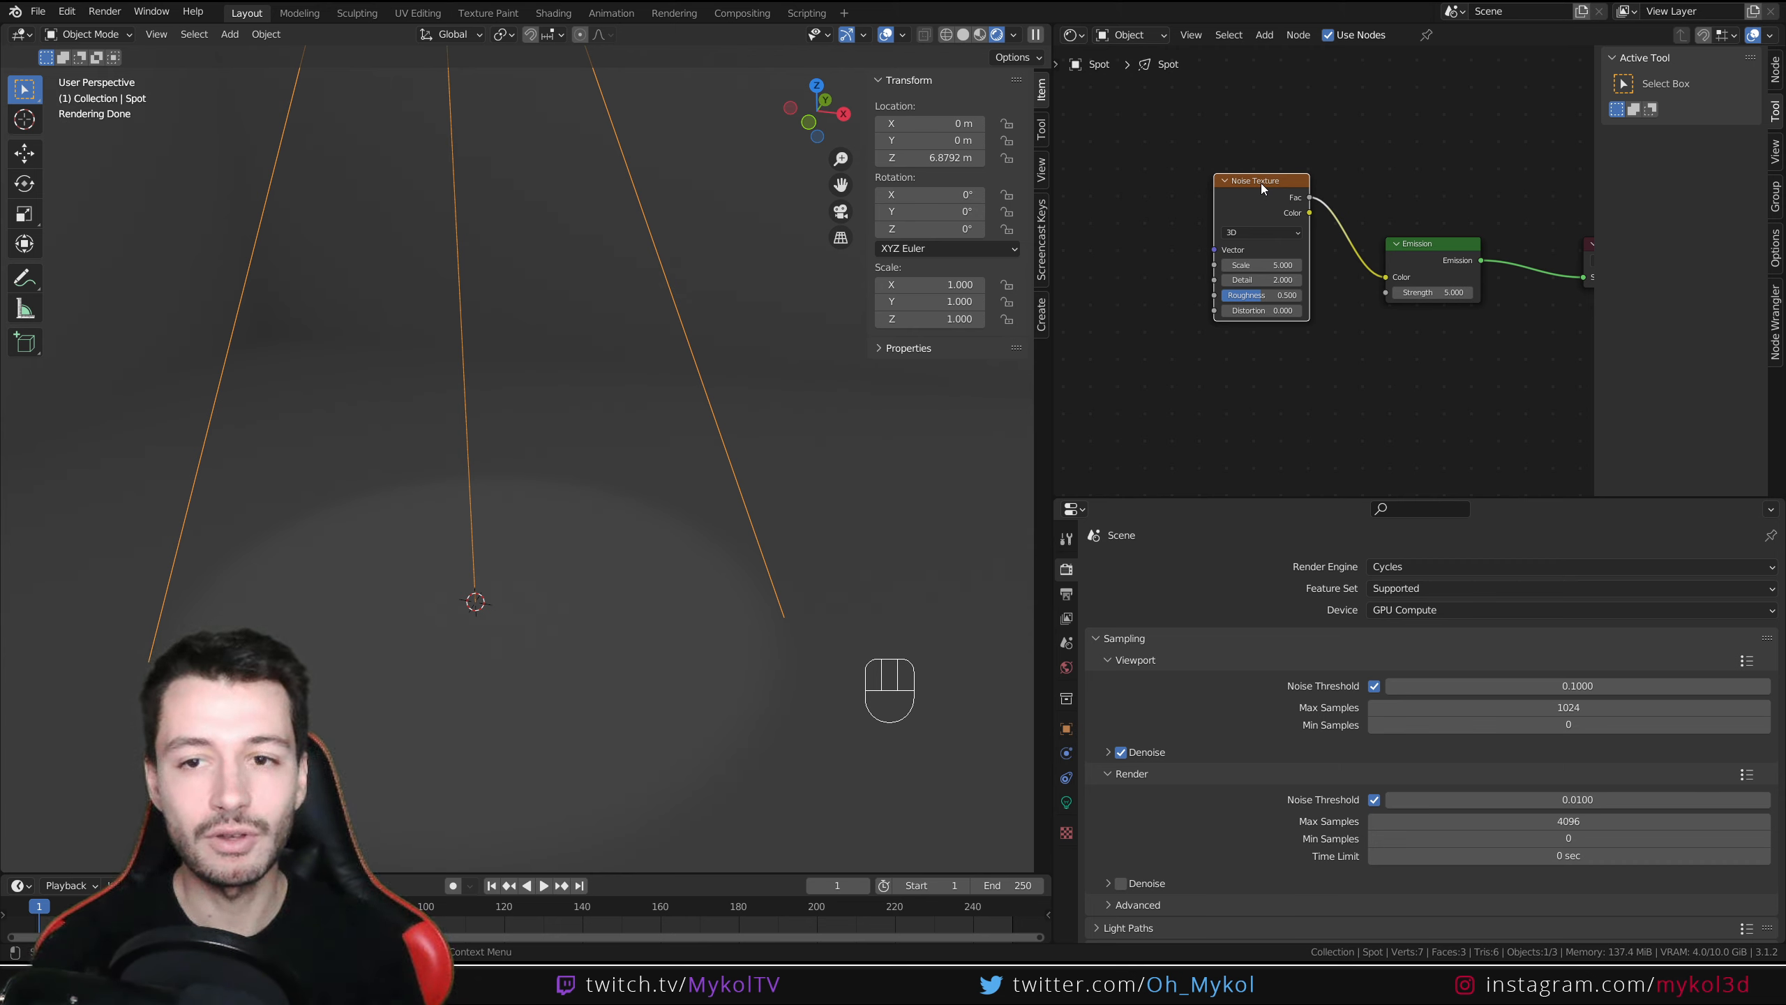
{"action": "left_click", "coordinate": [1261, 182]}
{"action": "key", "text": "Delete"}
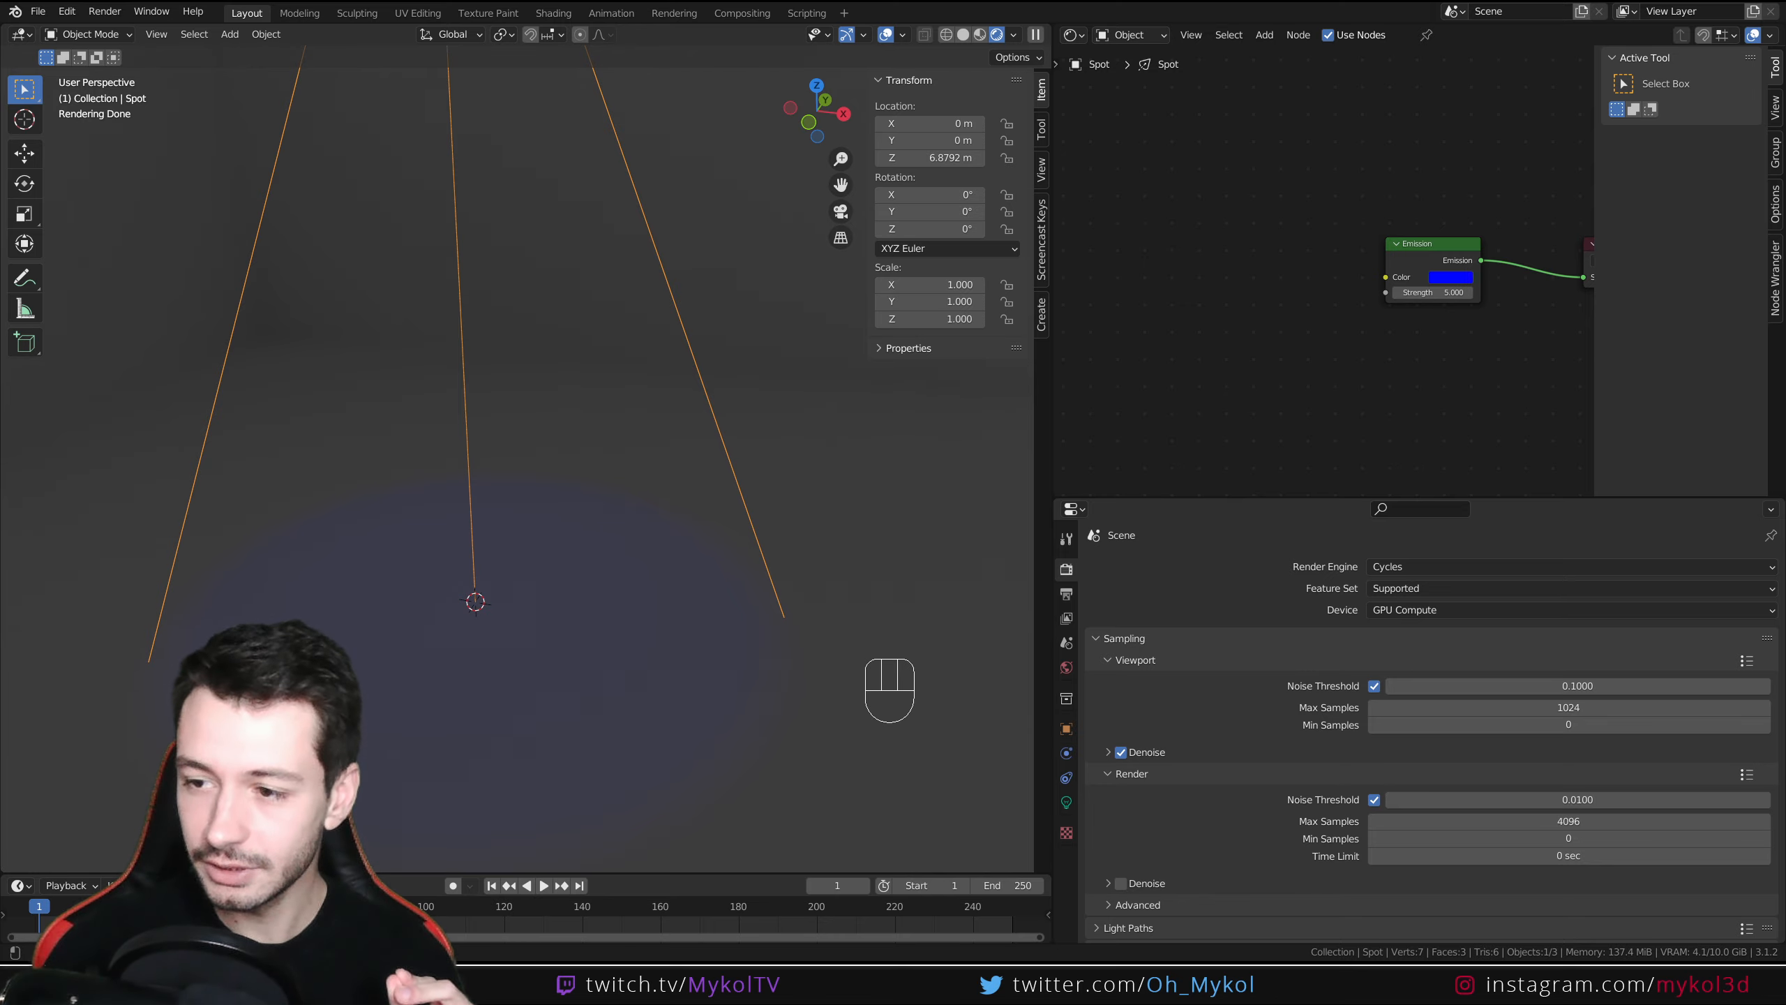
Bring the logo image unnamed.jpg into the Shader Editor as an image texture and link its Color output to the Emission Color.
{"action": "key", "text": "alt+Tab"}
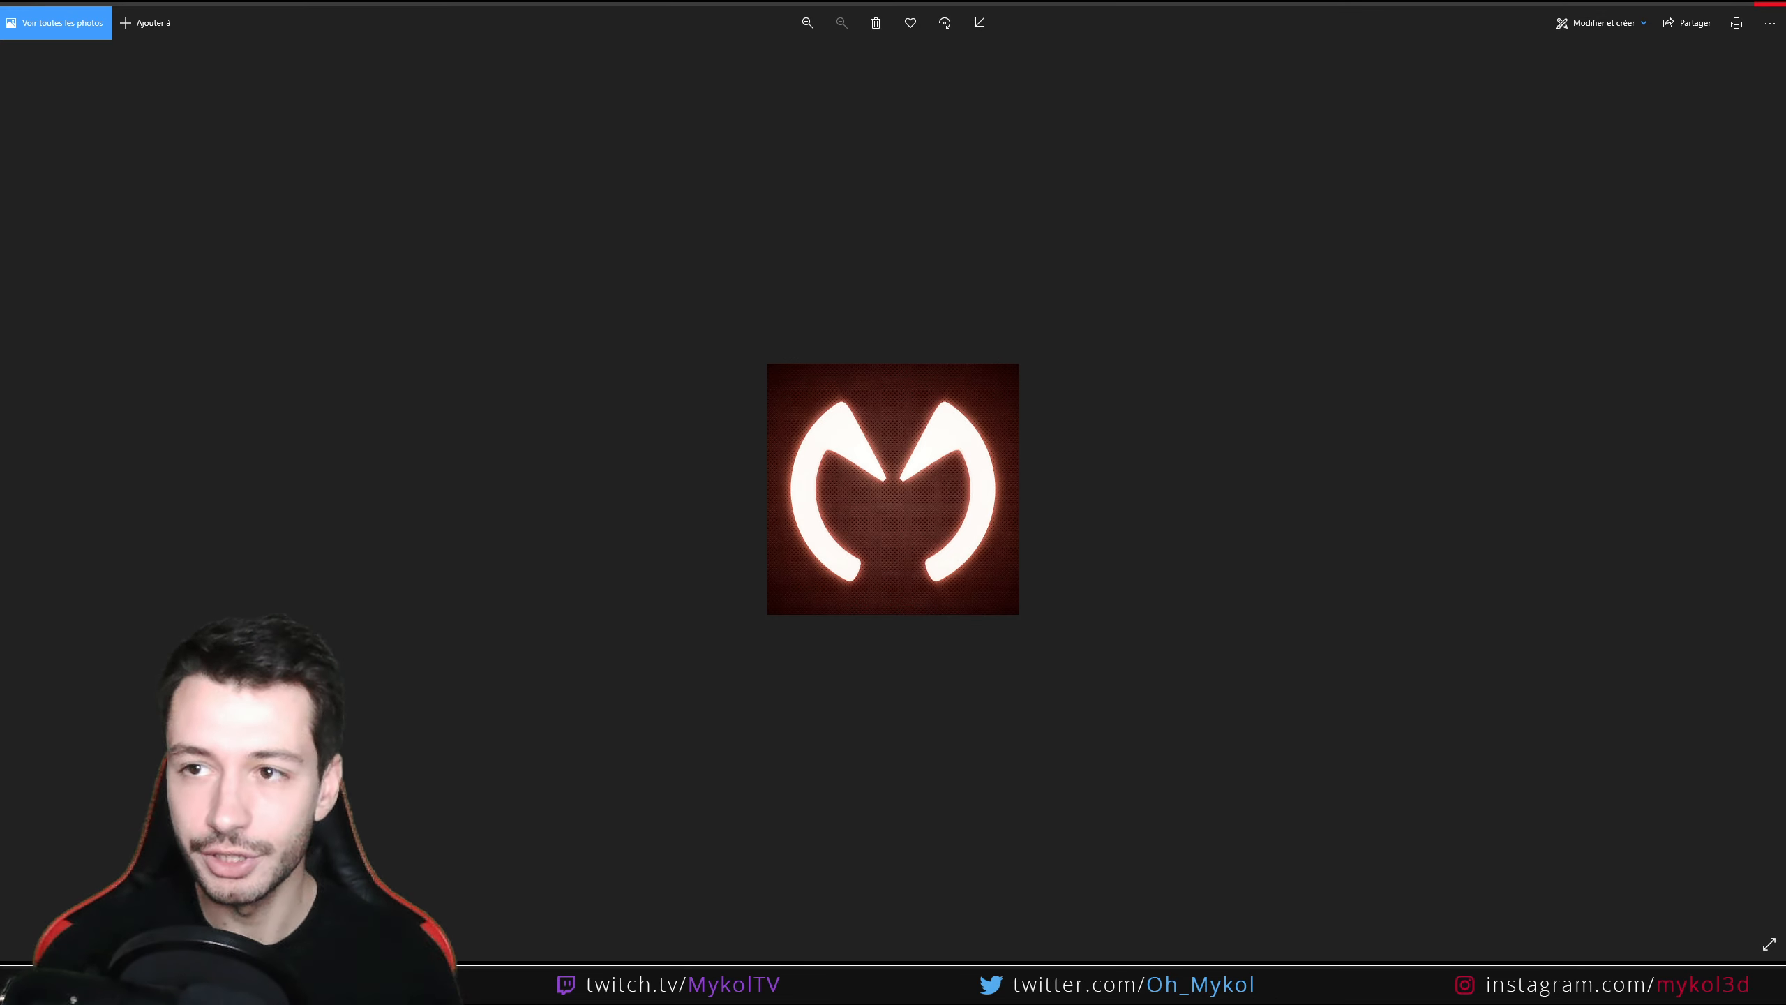
{"action": "left_click", "coordinate": [1769, 4]}
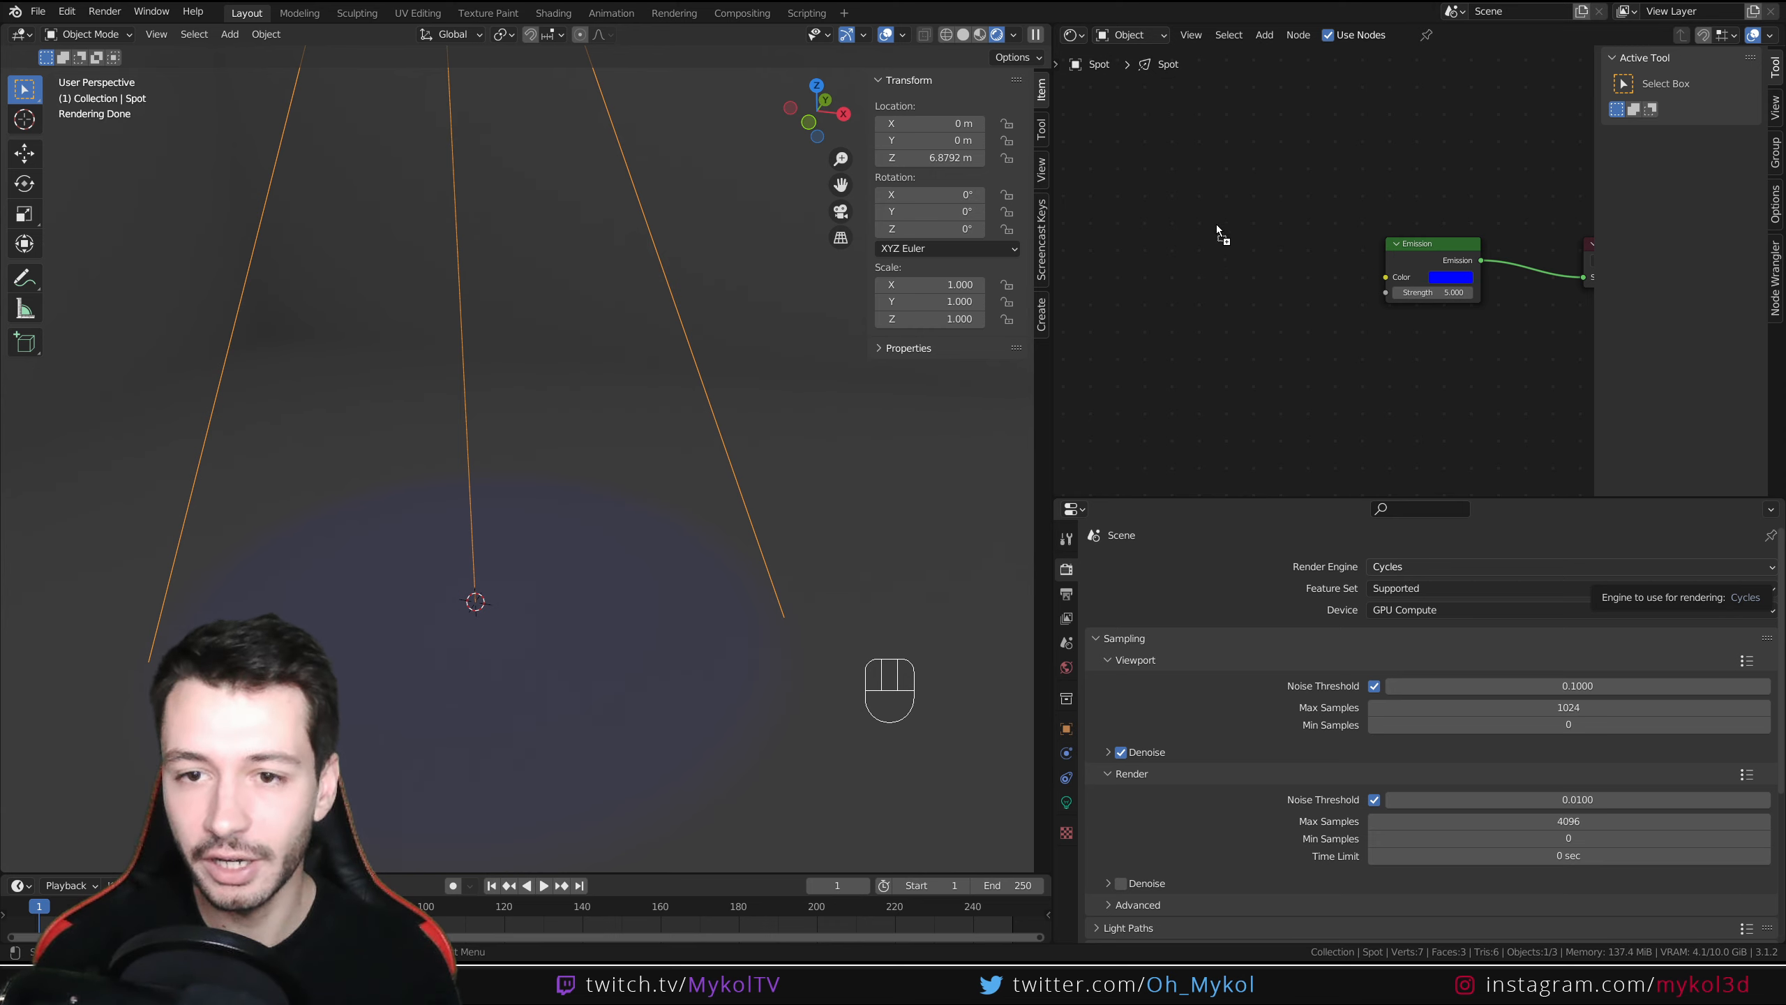
{"action": "left_click_drag", "start_coordinate": [1218, 227], "coordinate": [1214, 218]}
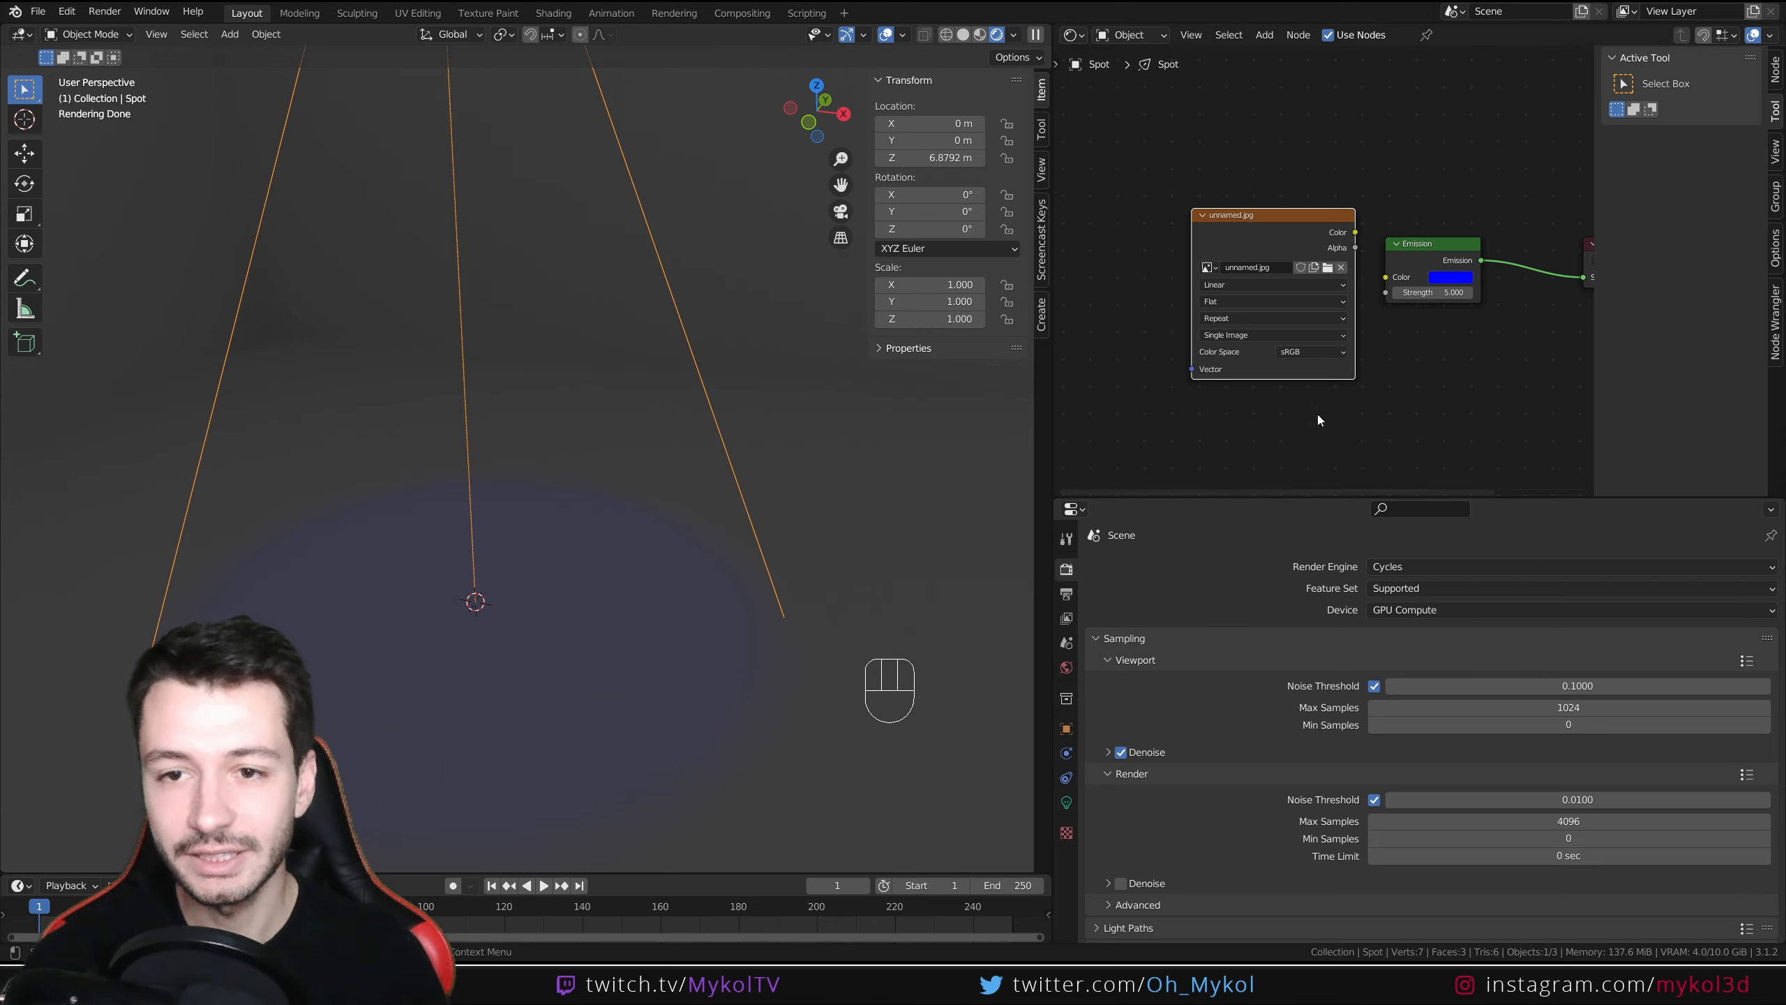
{"action": "left_click_drag", "start_coordinate": [1278, 229], "coordinate": [1234, 197]}
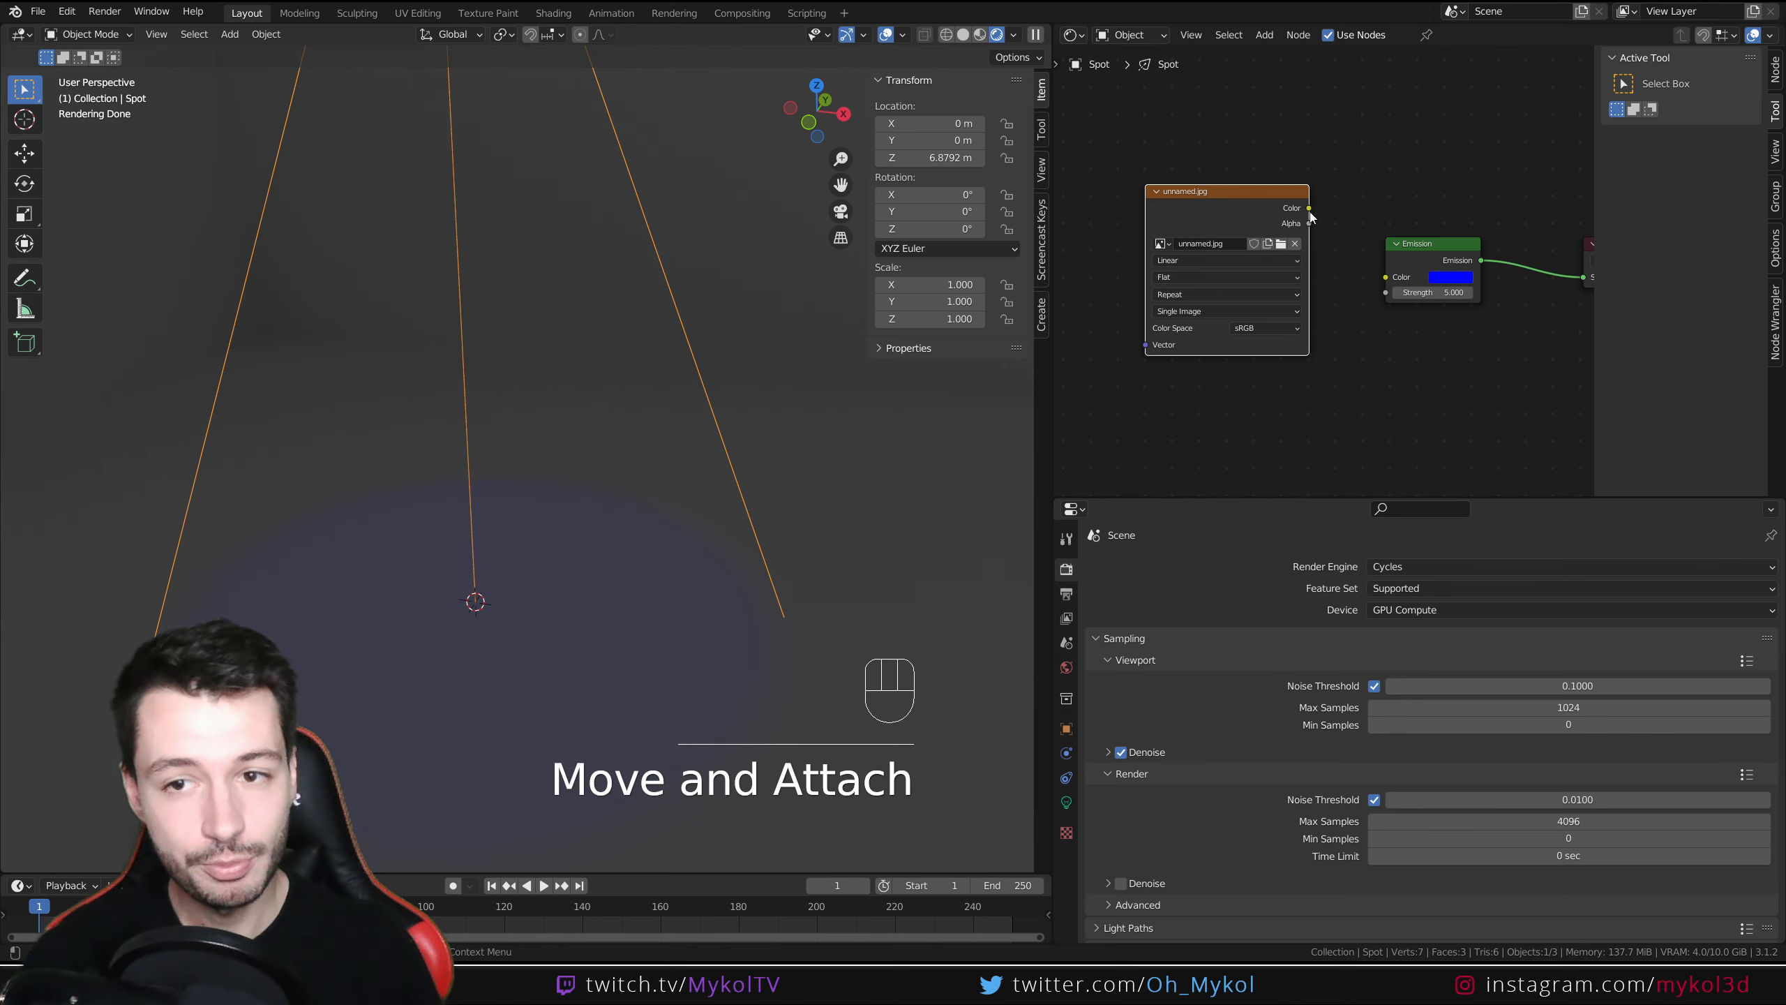
{"action": "left_click_drag", "start_coordinate": [1309, 210], "coordinate": [1395, 277]}
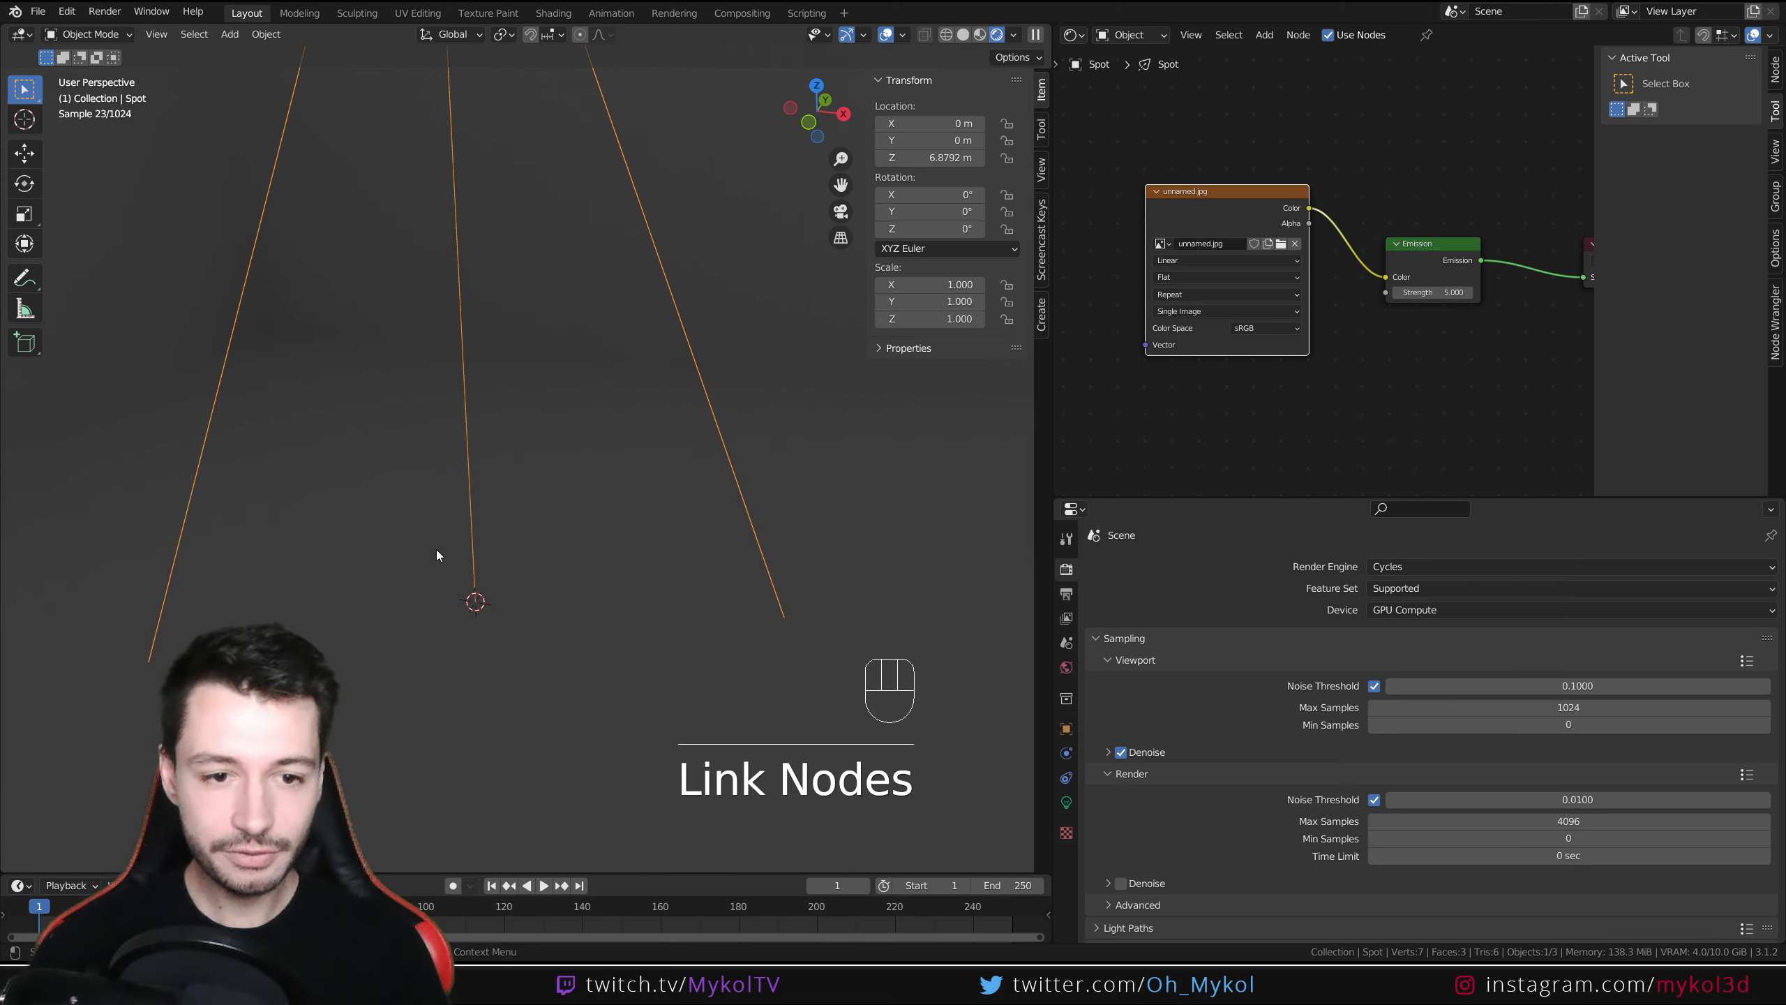
Lower the spot light along the Z axis to a height of about 5.91 m.
{"action": "scroll", "coordinate": [493, 563], "scroll_direction": "down", "scroll_amount": 2}
{"action": "middle_click_drag", "start_coordinate": [556, 541], "coordinate": [520, 366]}
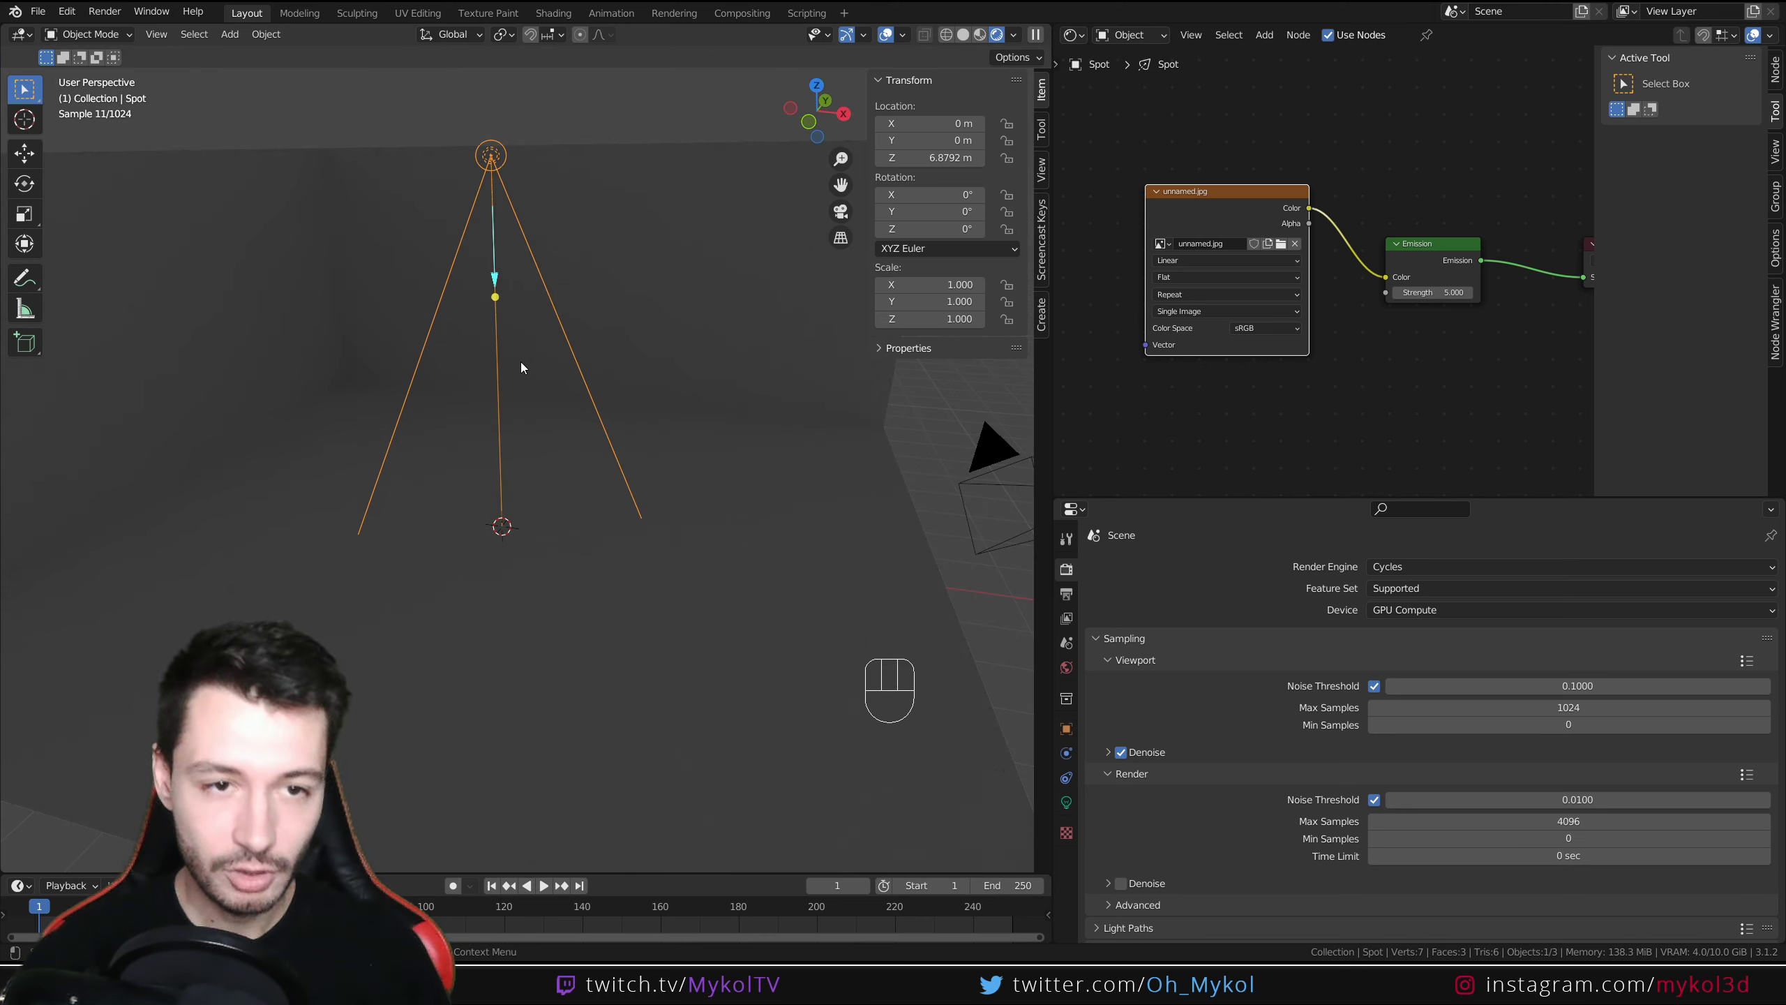
{"action": "key", "text": "g"}
{"action": "key", "text": "z"}
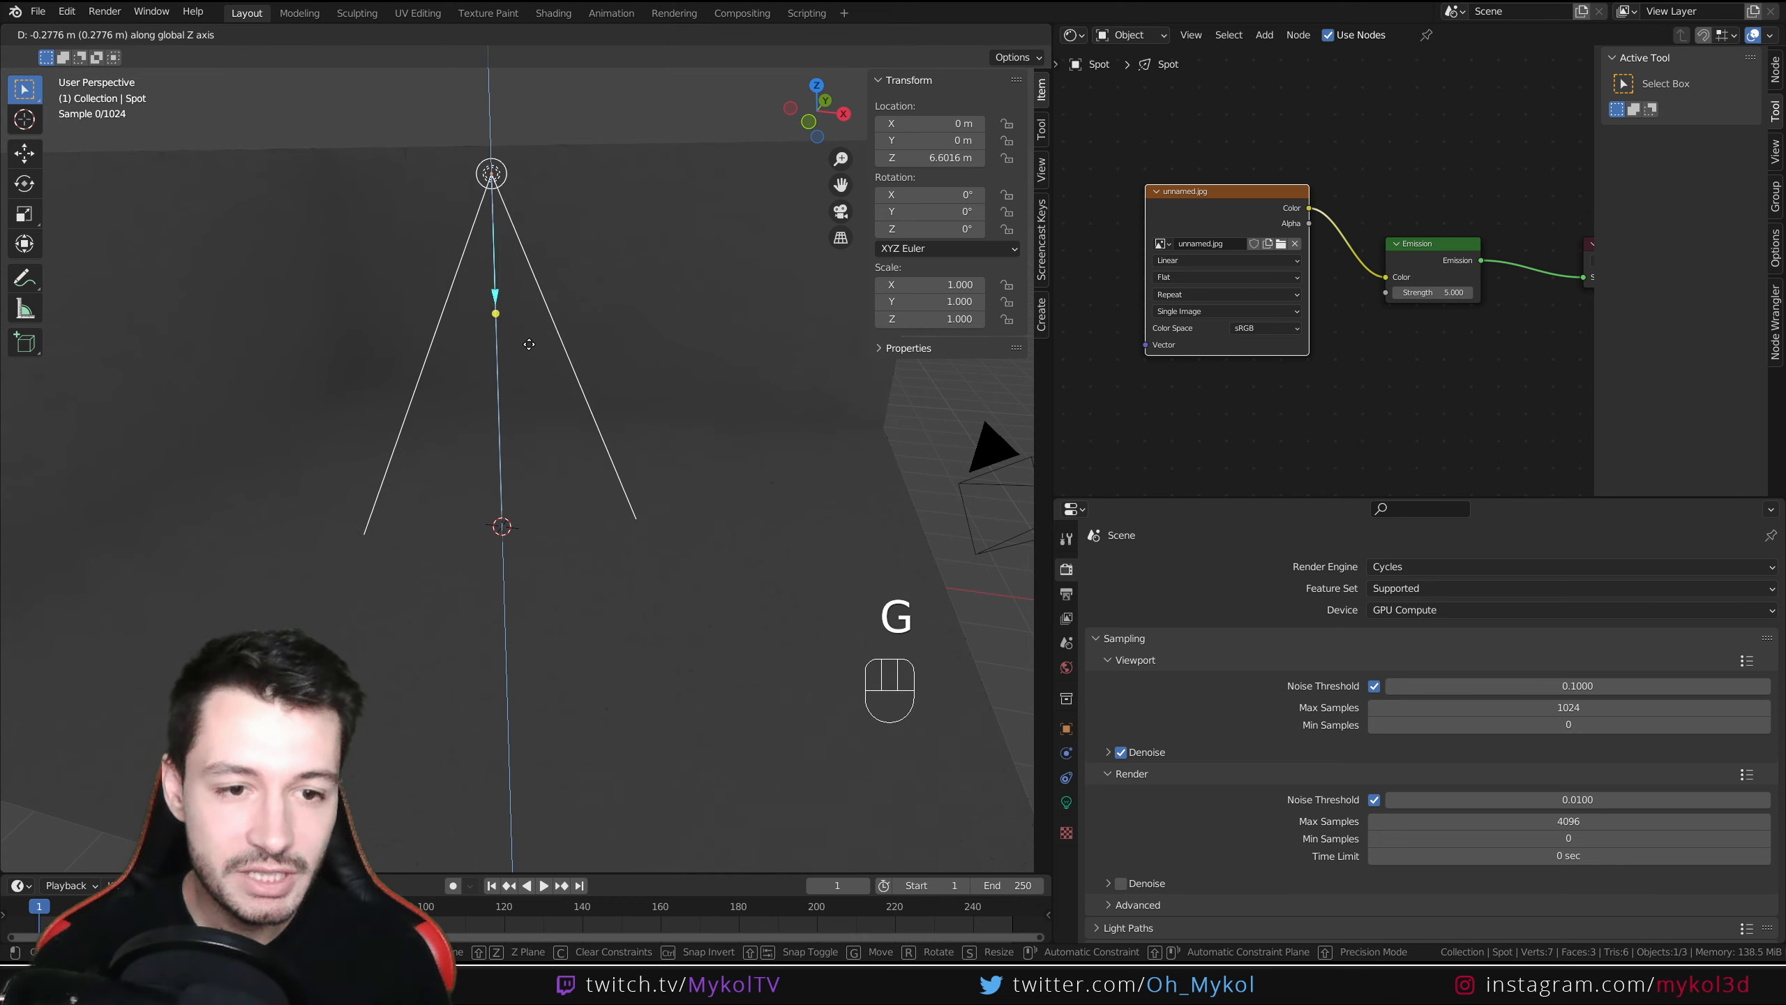
{"action": "left_click", "coordinate": [539, 391]}
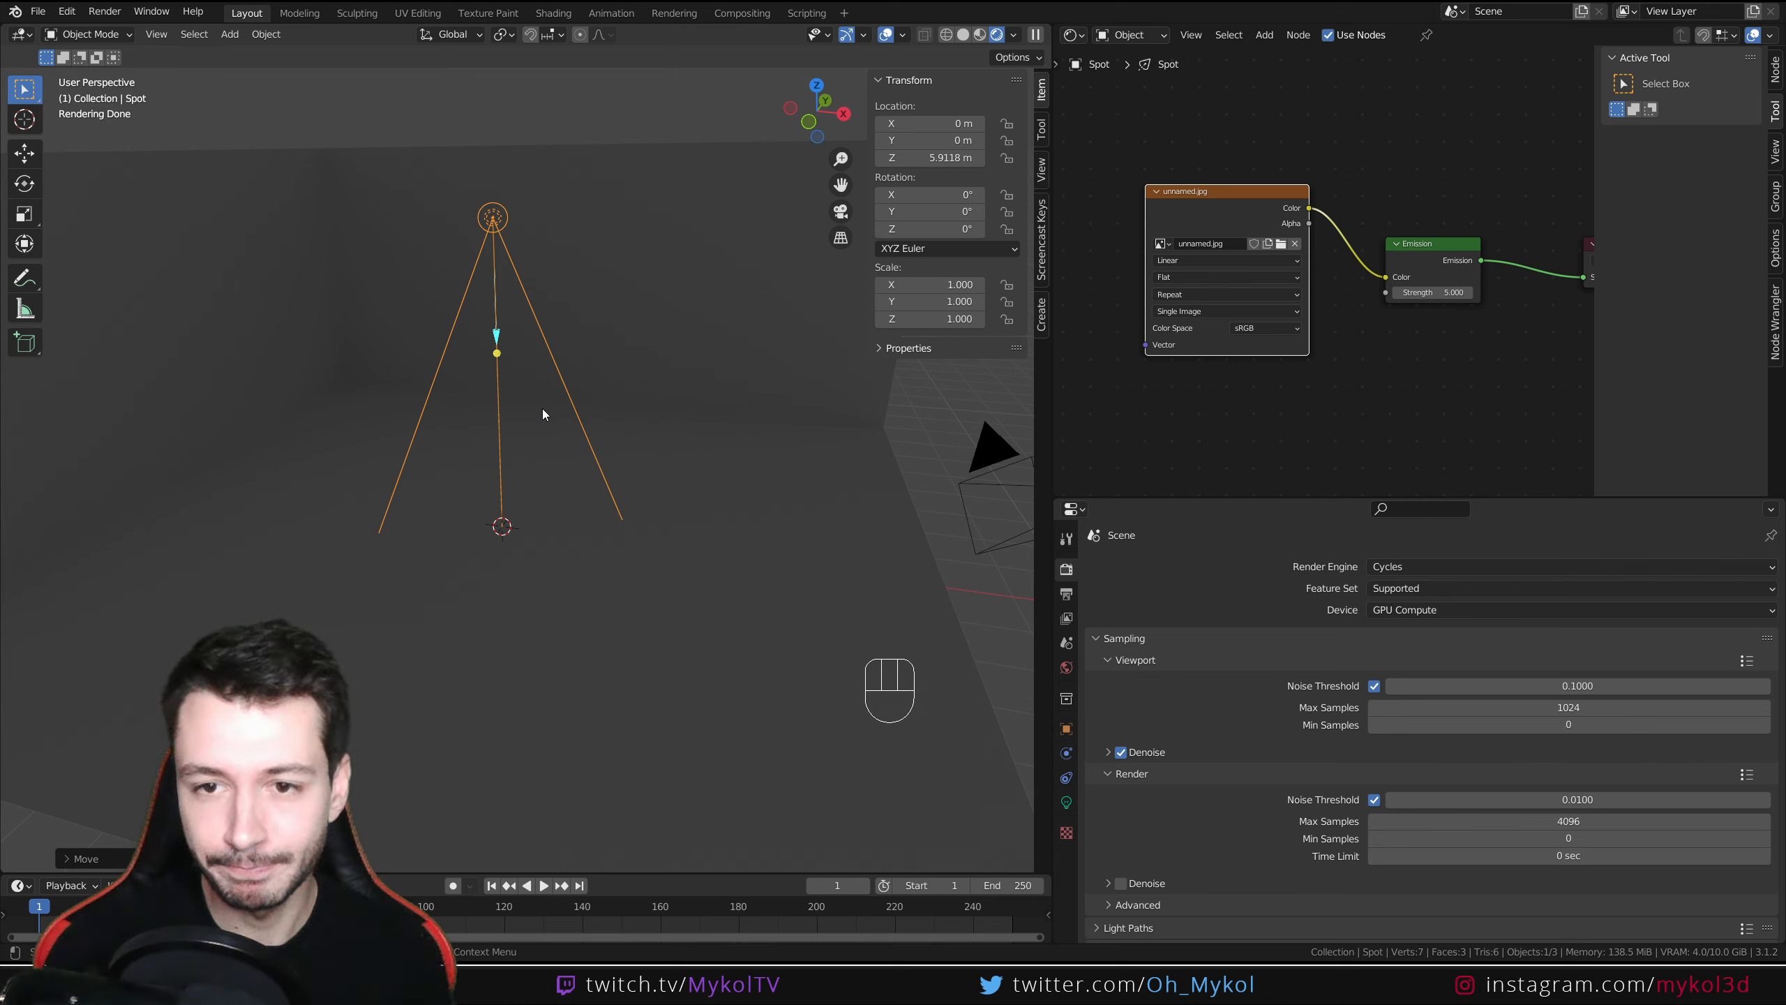
Add a Mapping node before the image texture and link its Vector output to the texture's Vector input.
{"action": "scroll", "coordinate": [1125, 360], "scroll_direction": "down", "scroll_amount": 3}
{"action": "key", "text": "shift+a"}
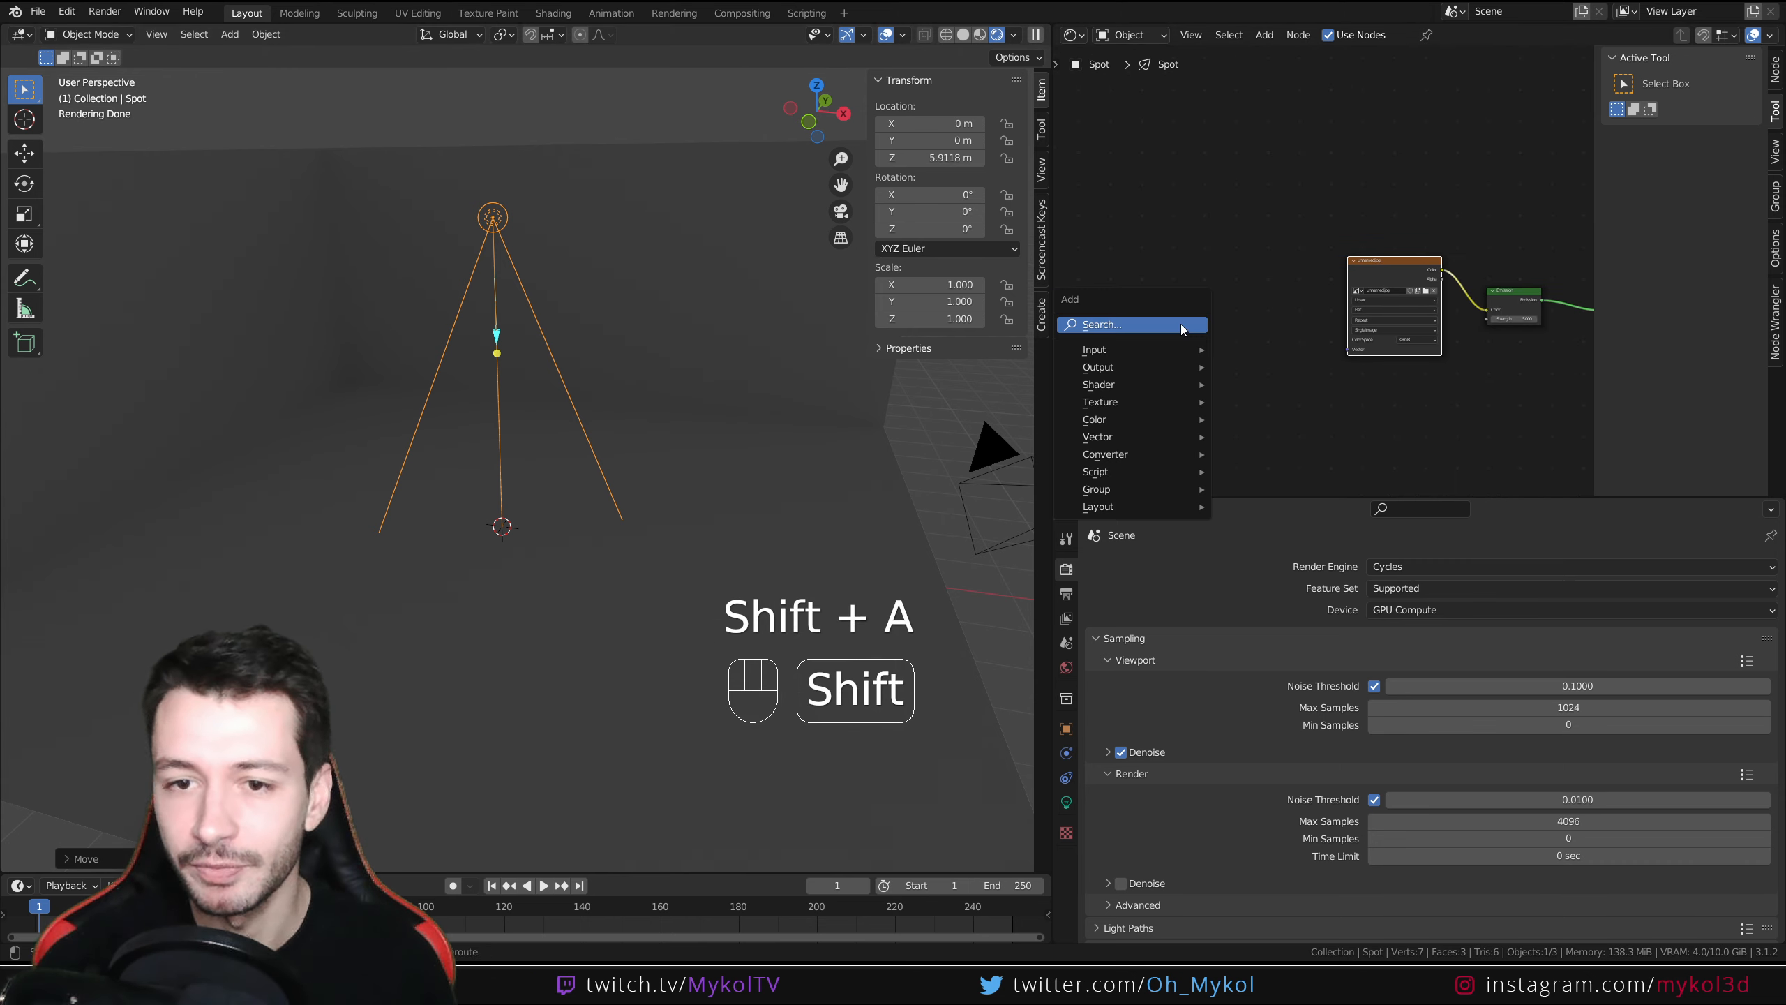
{"action": "left_click", "coordinate": [1180, 324]}
{"action": "type", "text": "mapp"}
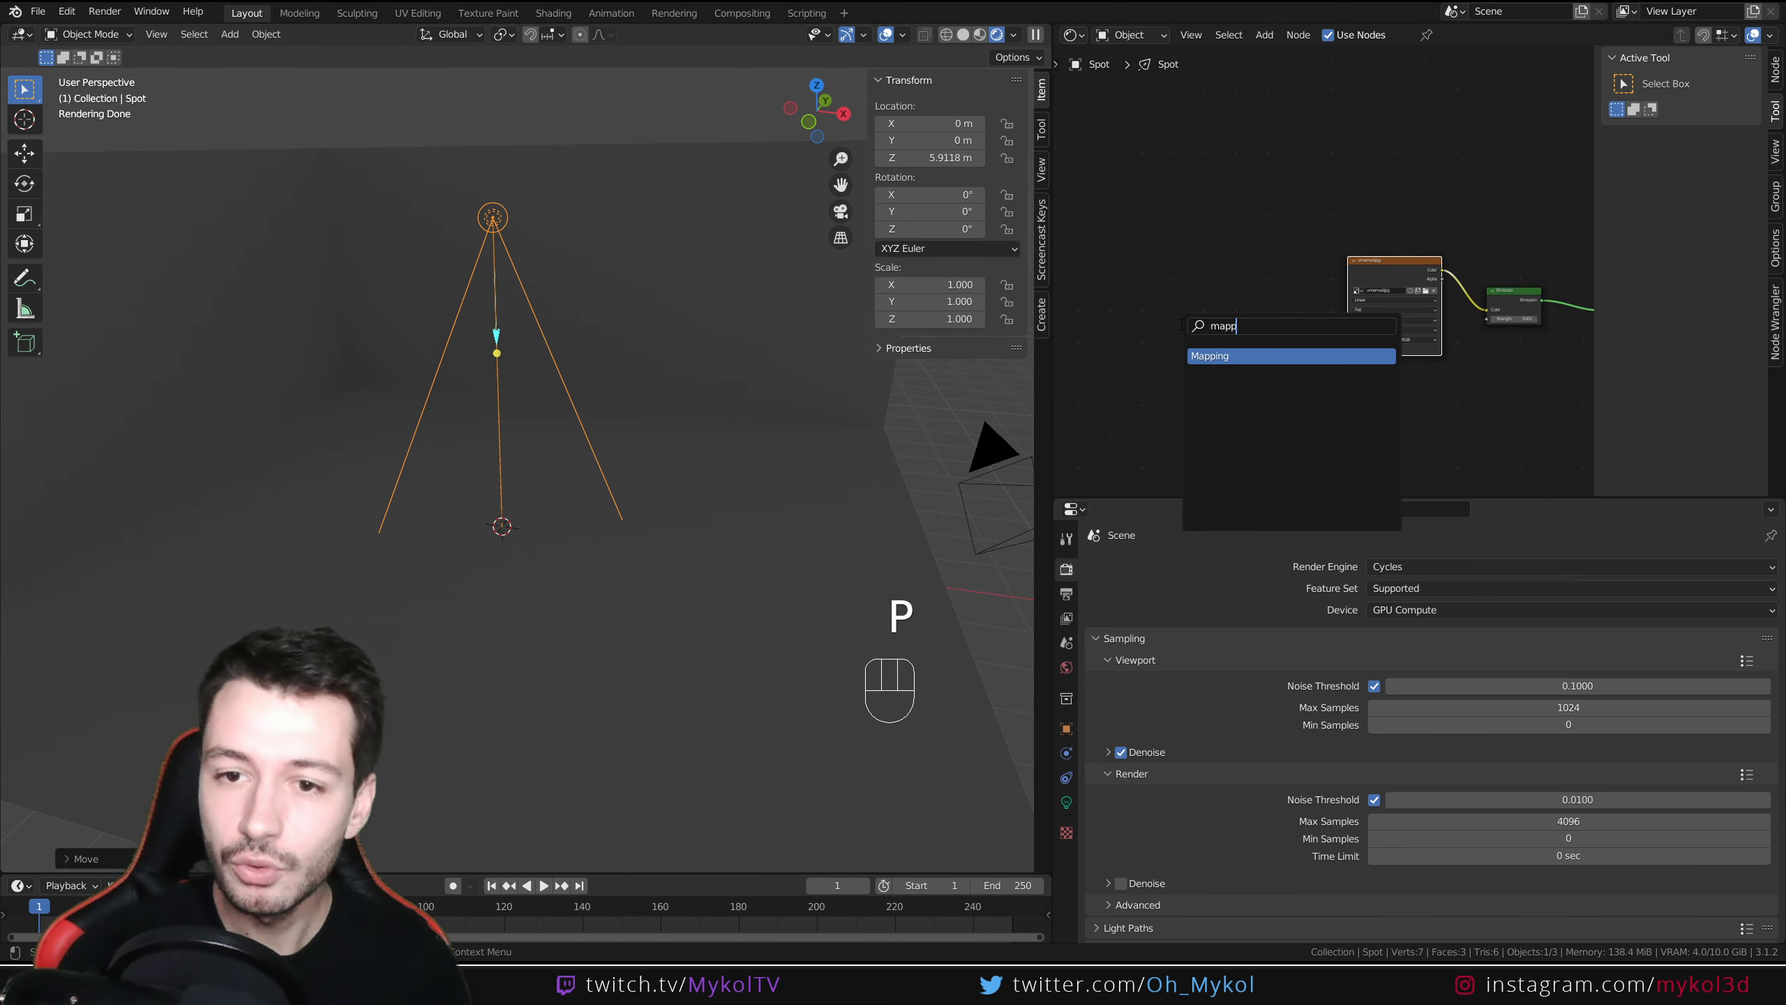
{"action": "key", "text": "Return"}
{"action": "left_click", "coordinate": [1247, 257]}
{"action": "scroll", "coordinate": [1293, 260], "scroll_direction": "up", "scroll_amount": 2}
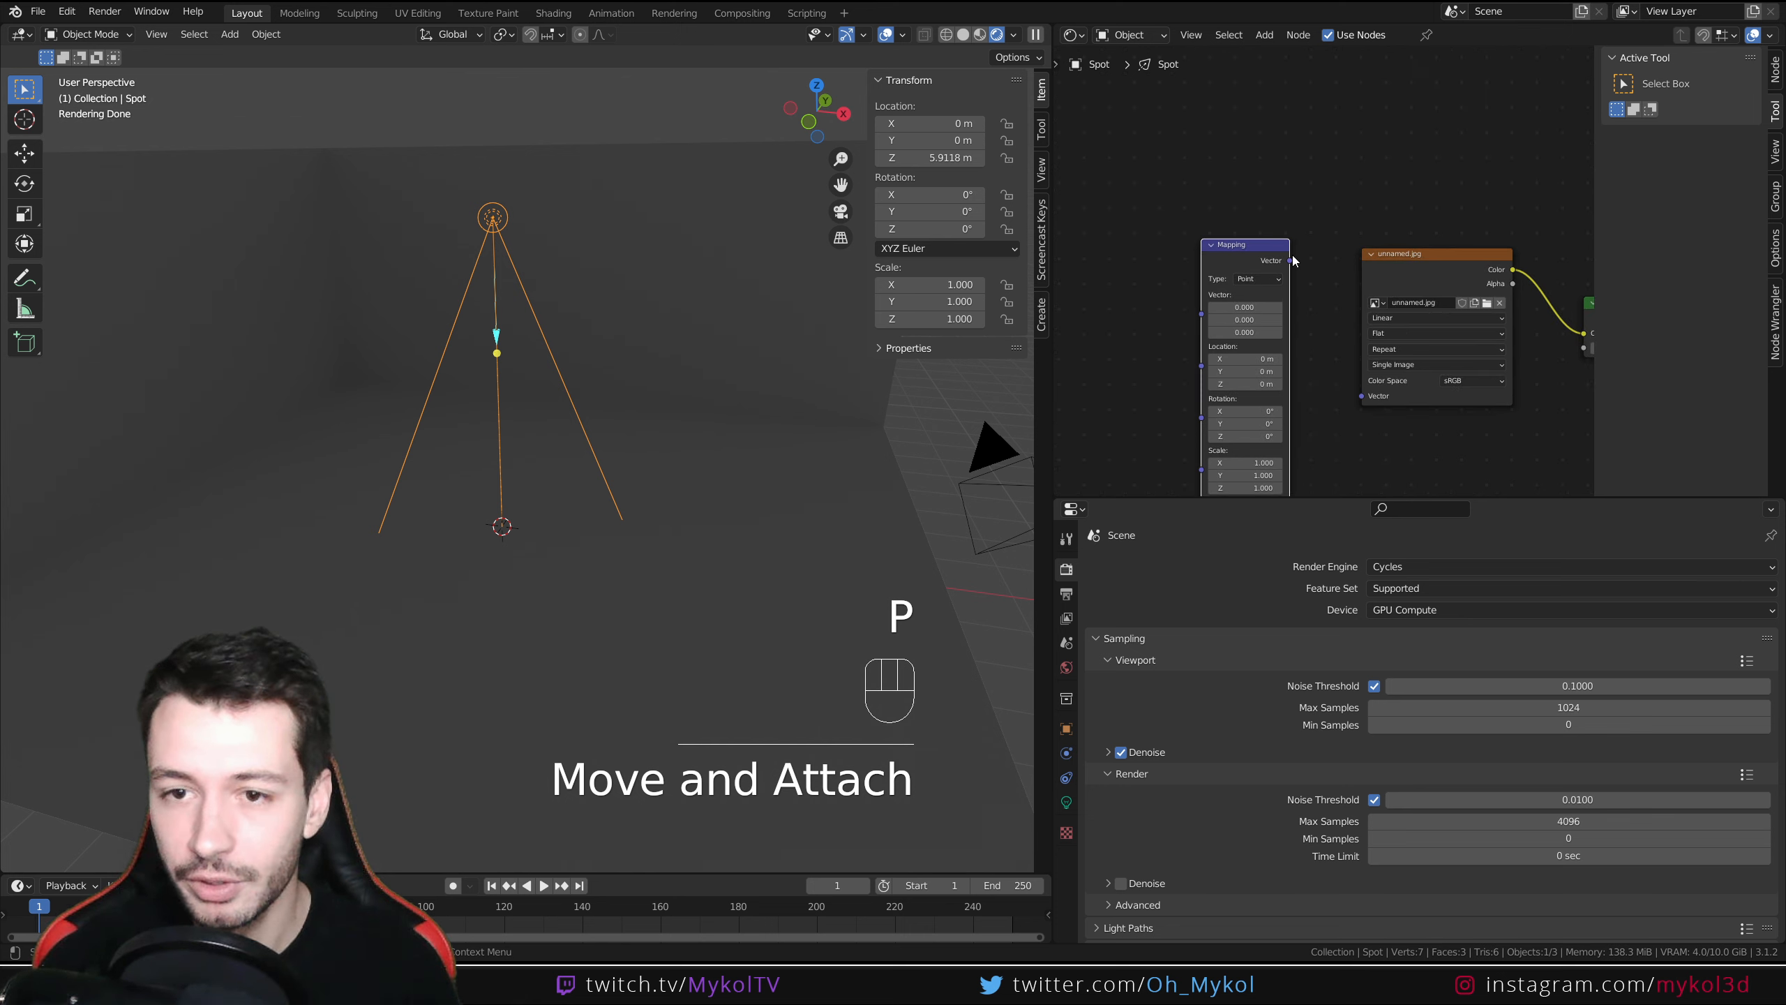
{"action": "left_click_drag", "start_coordinate": [1289, 261], "coordinate": [1383, 381]}
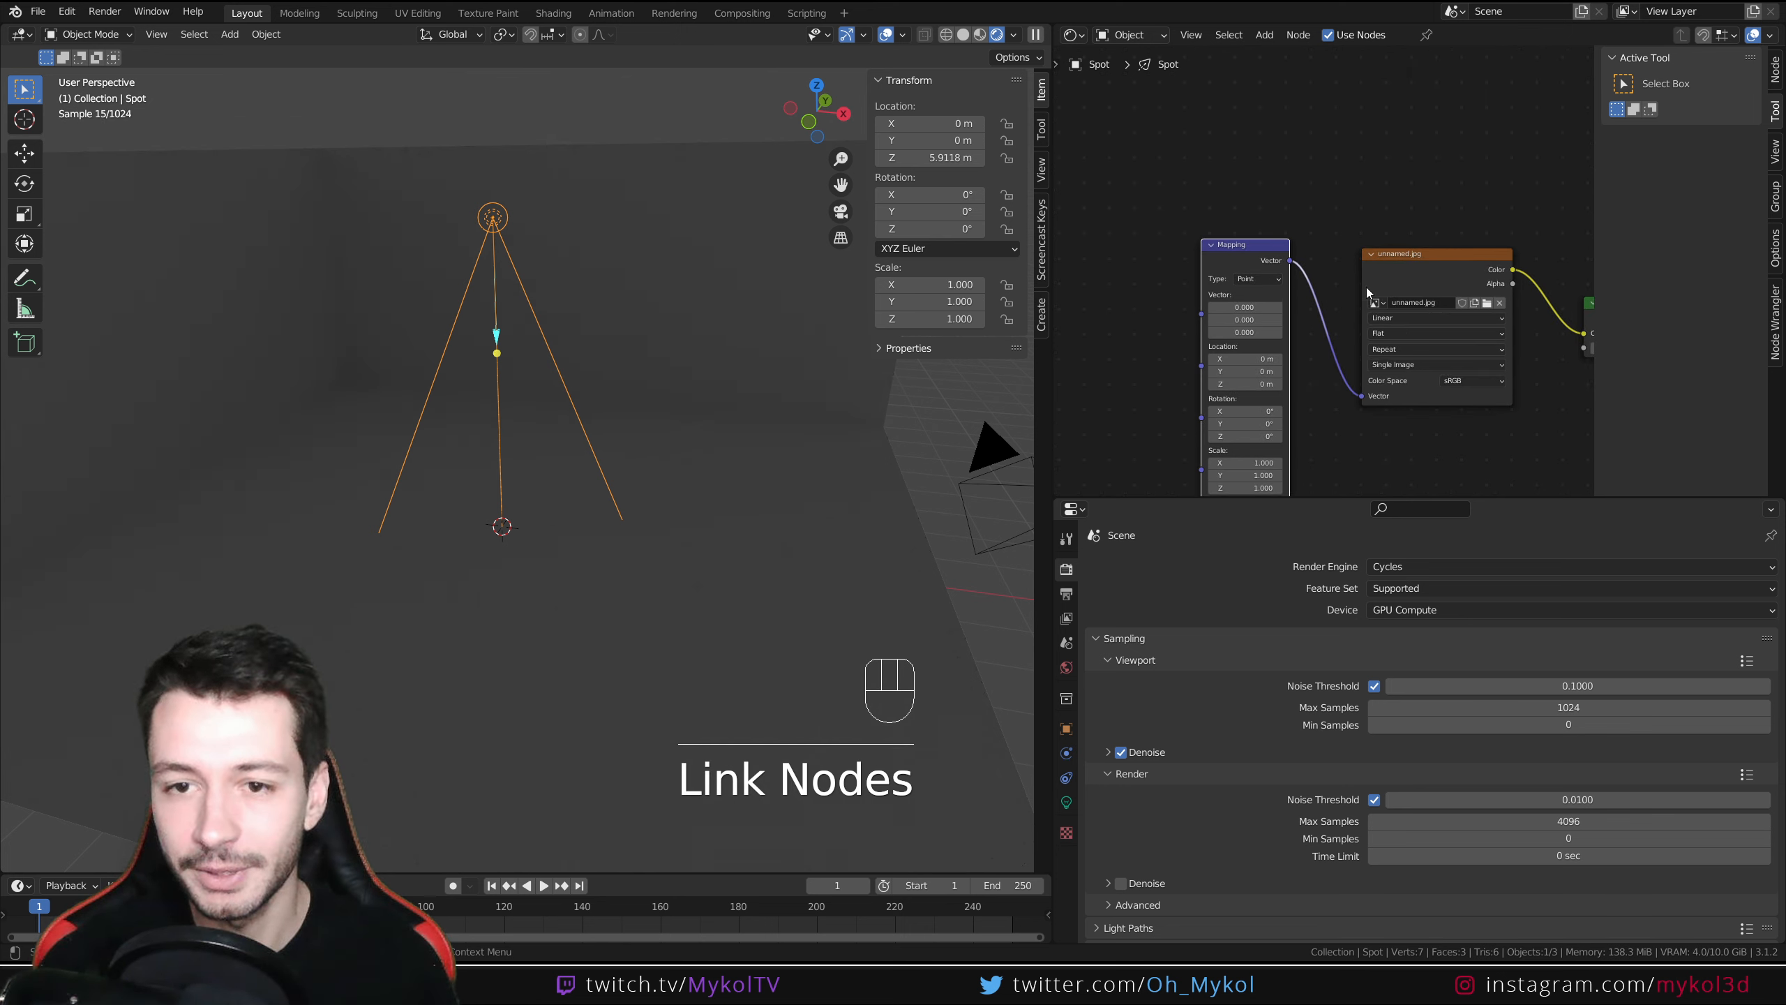
Add a Texture Coordinate node before the Mapping node and link its Generated output to the Mapping Vector input.
{"action": "middle_click_drag", "start_coordinate": [1366, 287], "coordinate": [1472, 235]}
{"action": "left_click_drag", "start_coordinate": [1088, 160], "coordinate": [1273, 441]}
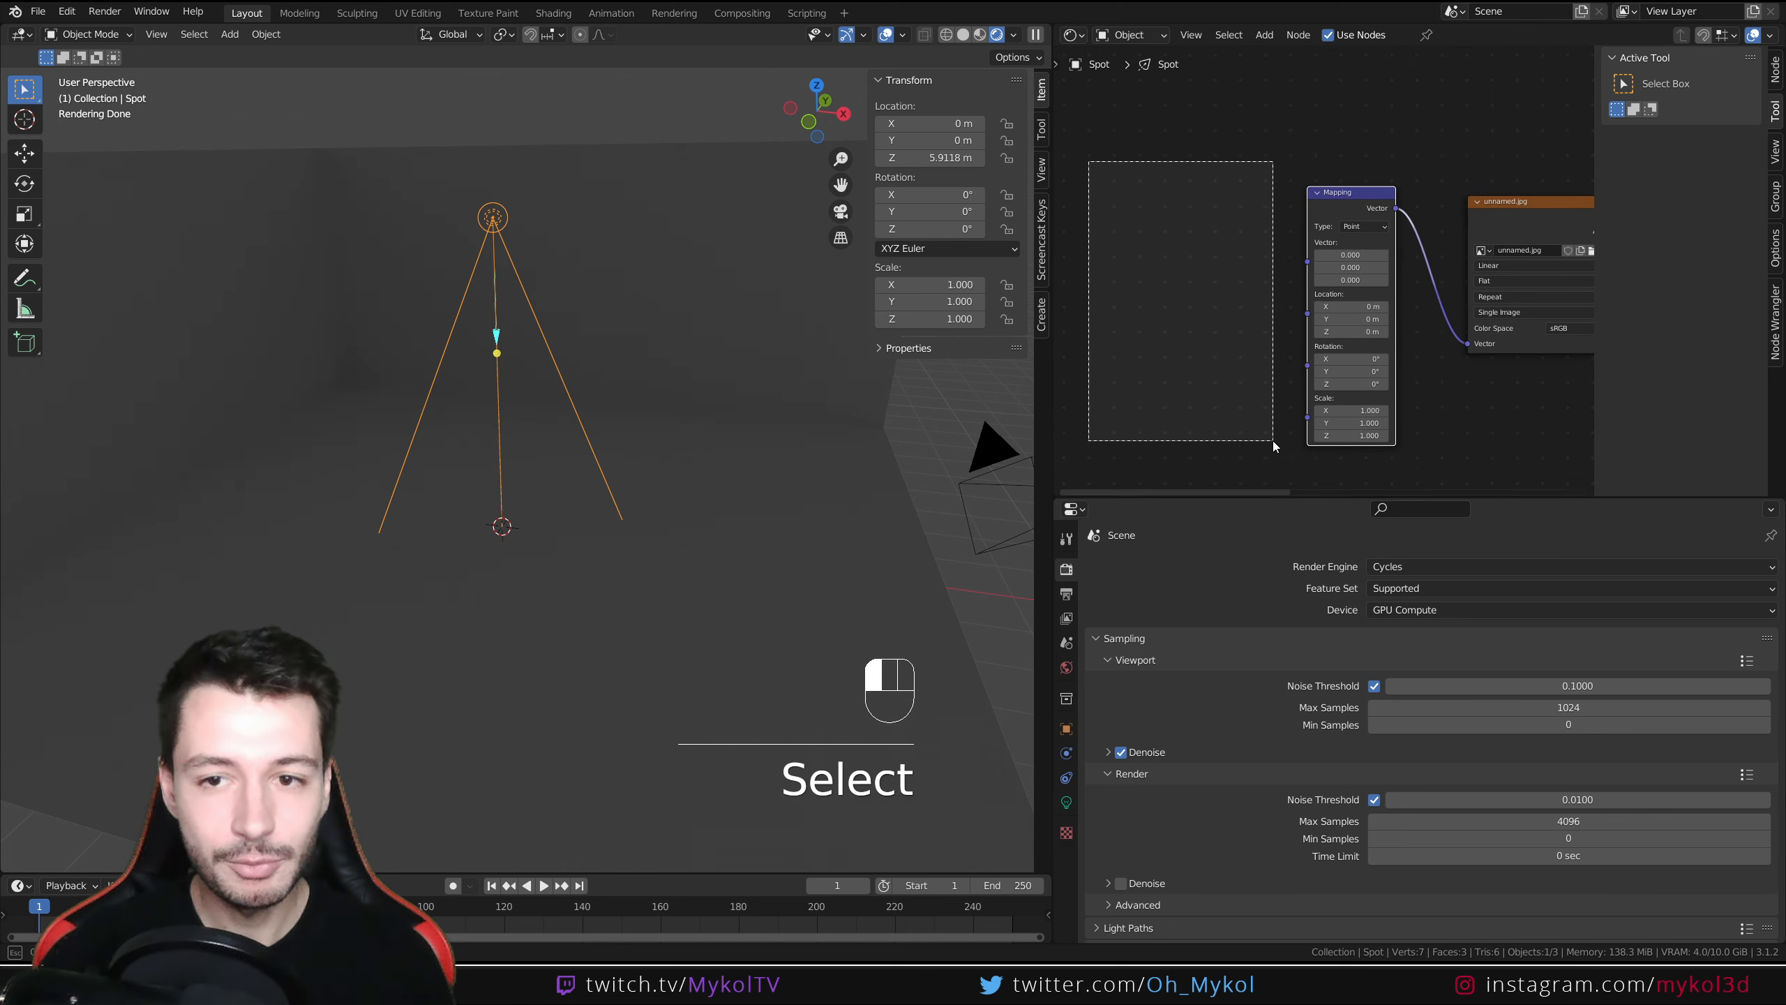
{"action": "key", "text": "shift+a"}
{"action": "type", "text": "coor"}
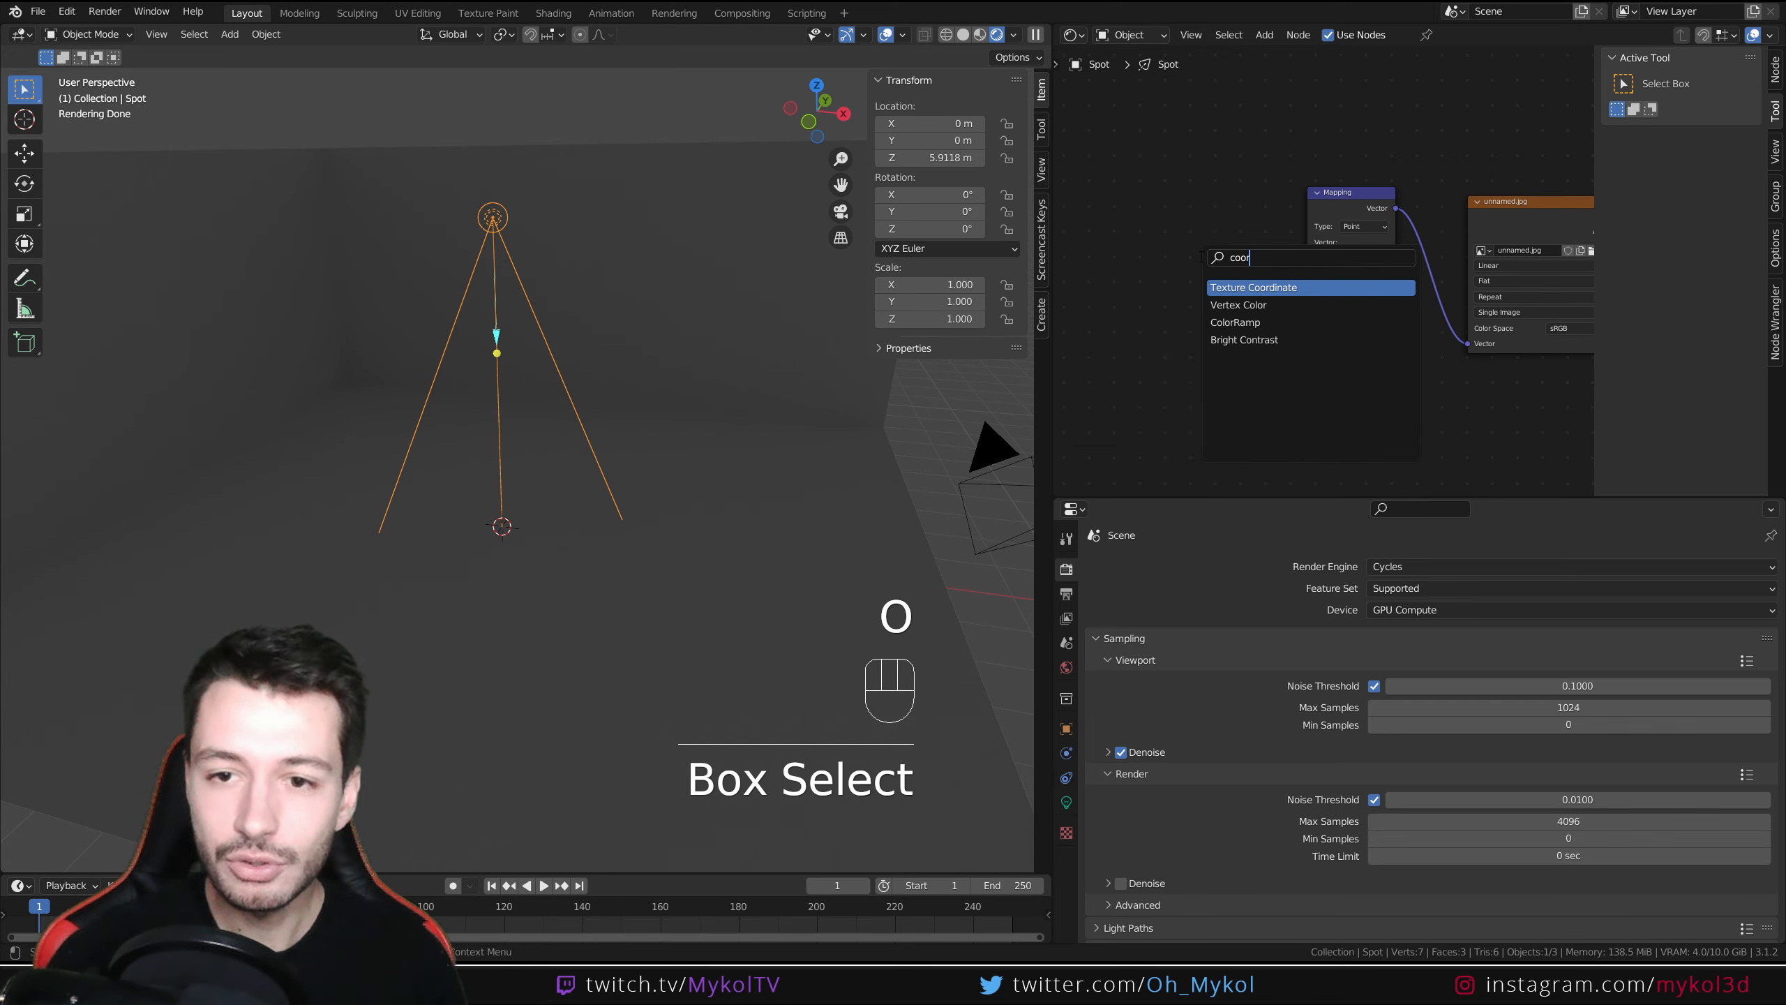
{"action": "left_click", "coordinate": [1255, 288]}
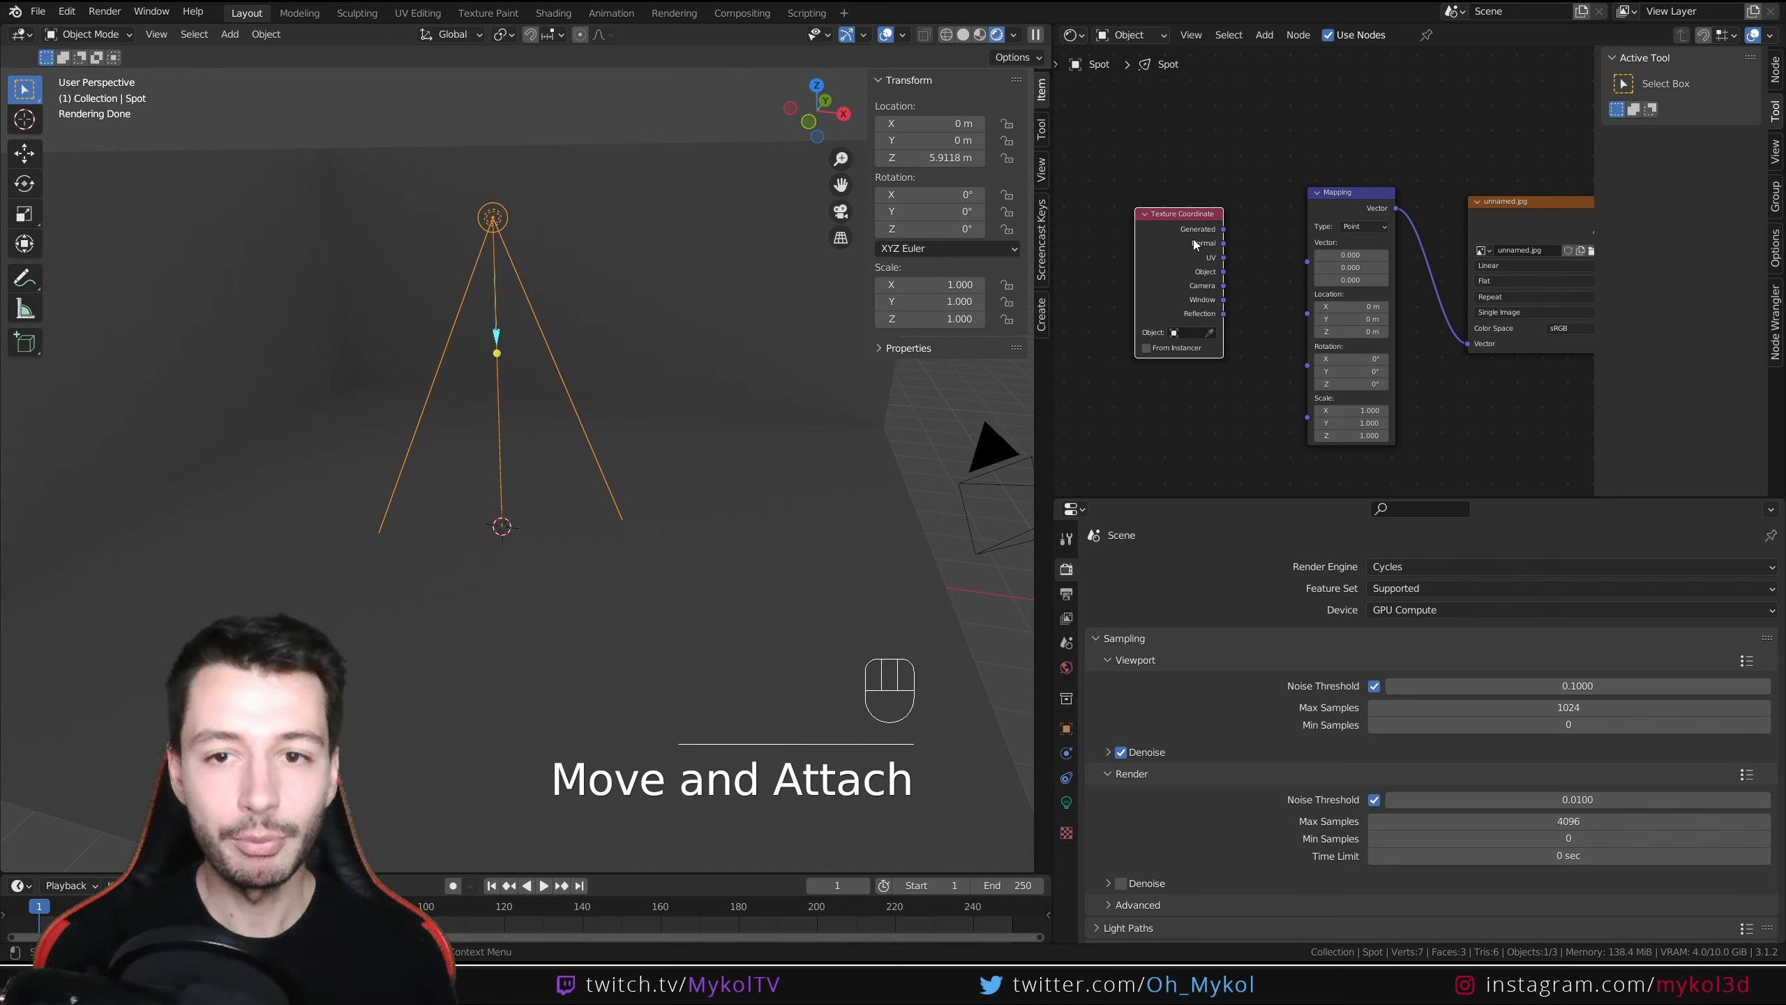
{"action": "left_click_drag", "start_coordinate": [1222, 234], "coordinate": [1309, 262]}
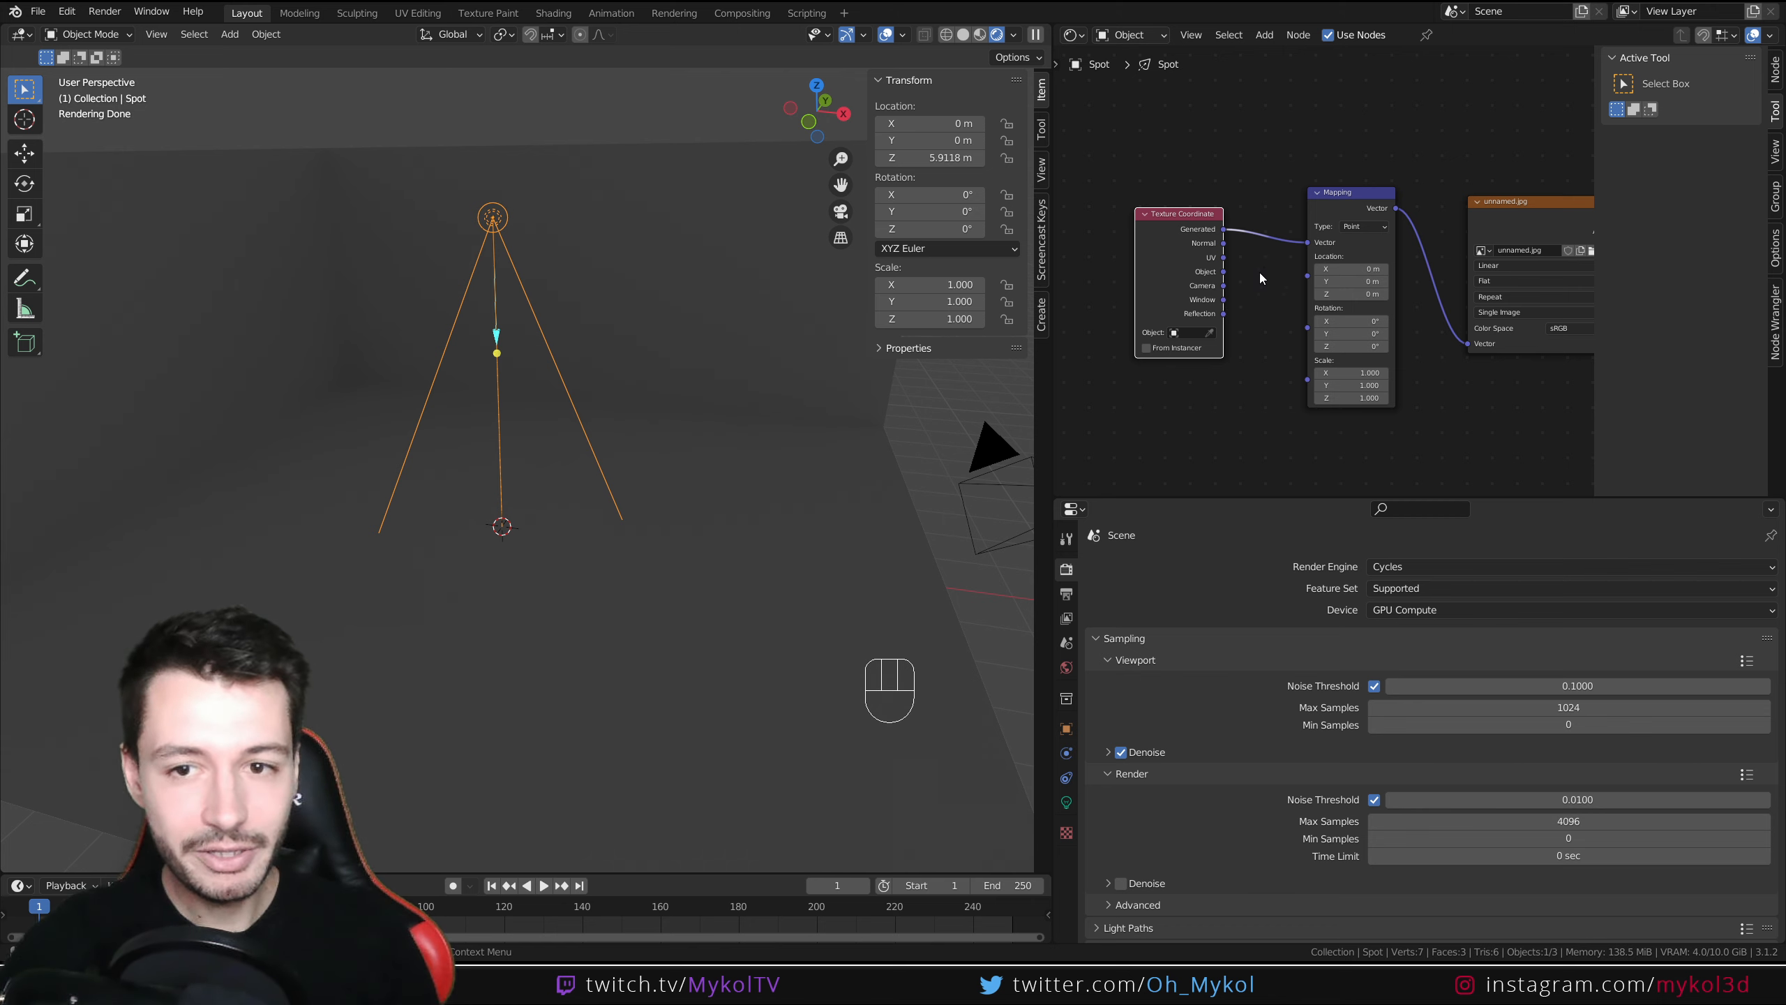
Try the Texture Coordinate node's Camera output as the Mapping node's Vector input and check the projection on the floor.
{"action": "left_click_drag", "start_coordinate": [1229, 284], "coordinate": [1308, 243]}
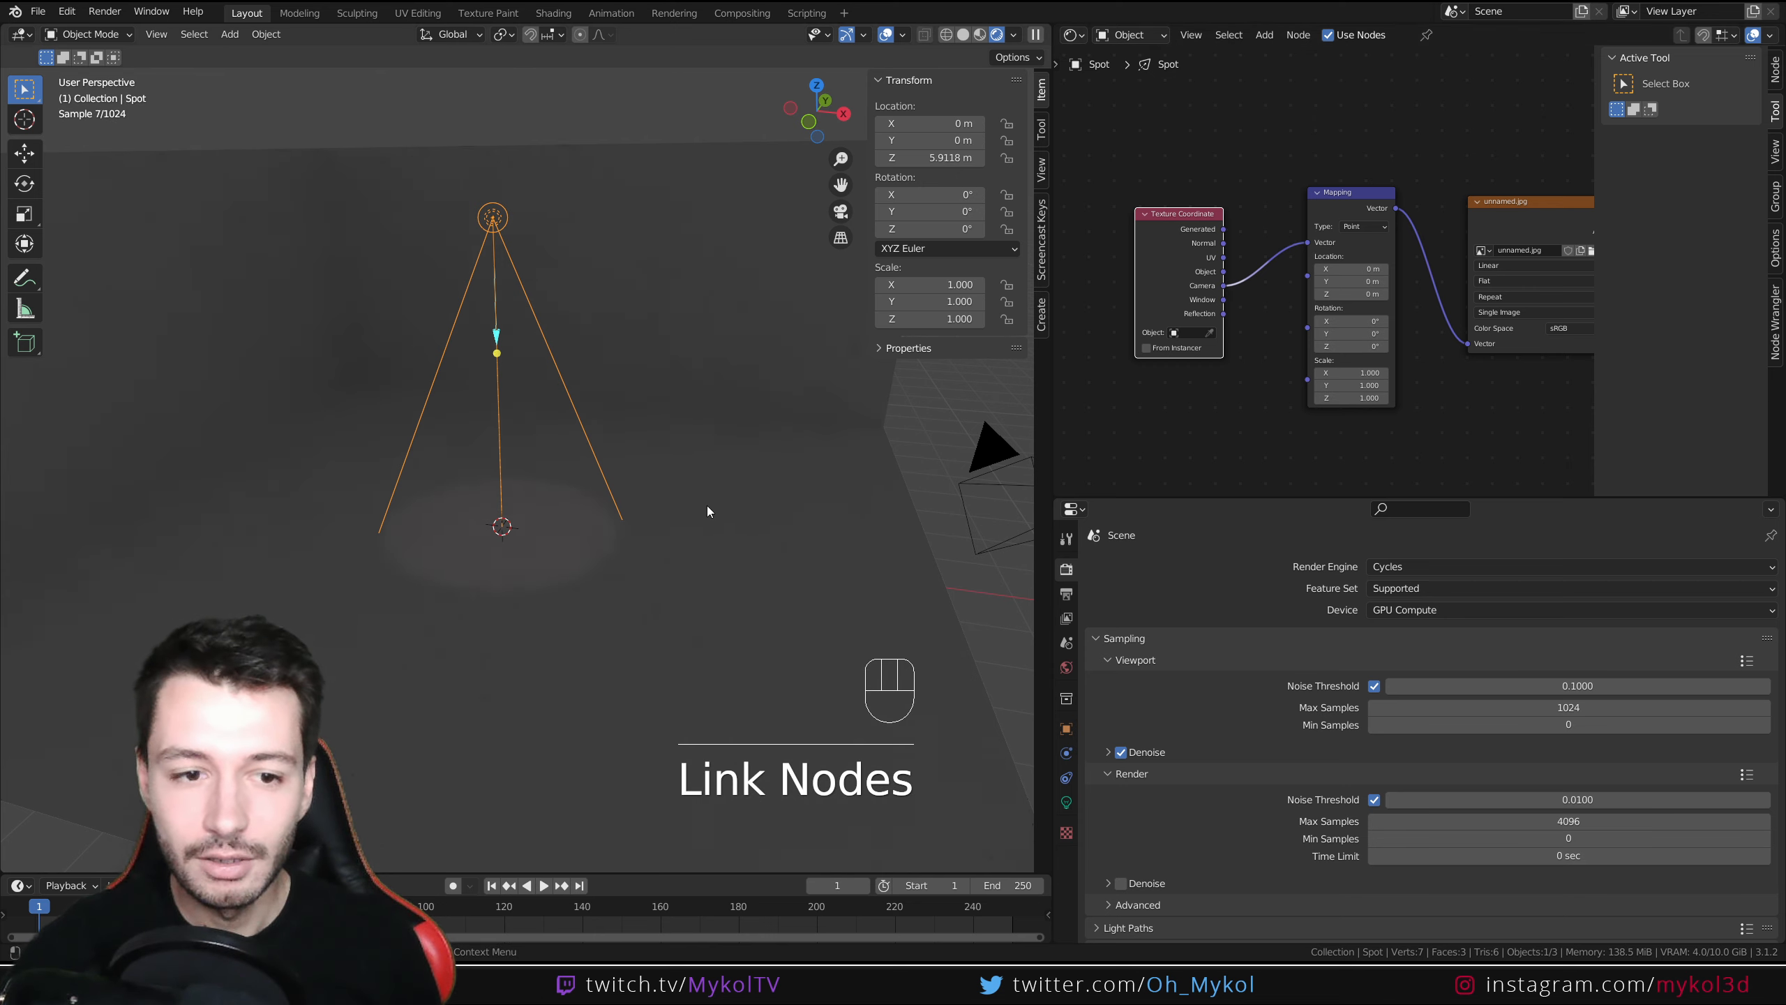
{"action": "key", "text": "KP_0"}
{"action": "mouse_move", "coordinate": [1166, 408]}
{"action": "middle_mouse_down"}
{"action": "mouse_move", "coordinate": [1184, 411]}
{"action": "mouse_move", "coordinate": [1160, 406]}
{"action": "middle_mouse_up"}
{"action": "middle_click_drag", "start_coordinate": [469, 459], "coordinate": [494, 492]}
Try the Texture Coordinate node's Window output on the Mapping Vector input, and replace it with the Object output.
{"action": "left_click_drag", "start_coordinate": [1219, 299], "coordinate": [1302, 241]}
{"action": "middle_click_drag", "start_coordinate": [685, 430], "coordinate": [620, 475]}
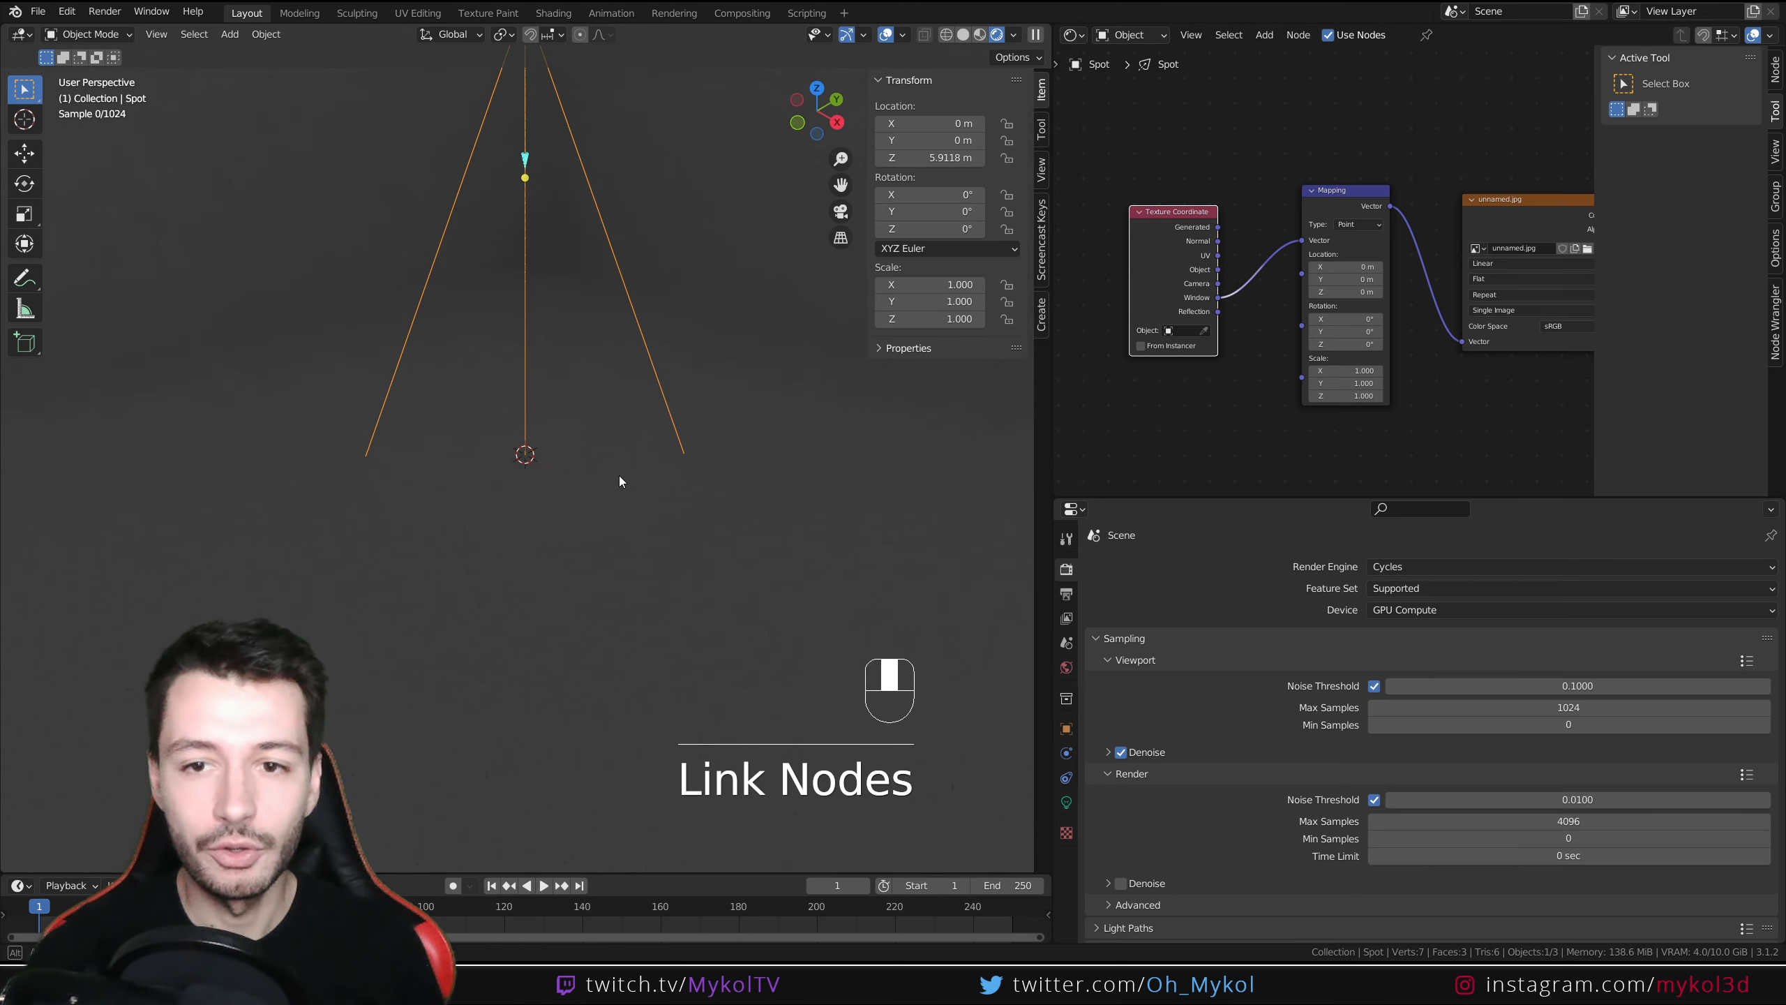
{"action": "mouse_move", "coordinate": [1219, 269]}
{"action": "left_mouse_down"}
{"action": "mouse_move", "coordinate": [1237, 264]}
{"action": "mouse_move", "coordinate": [1219, 270]}
{"action": "left_mouse_up"}
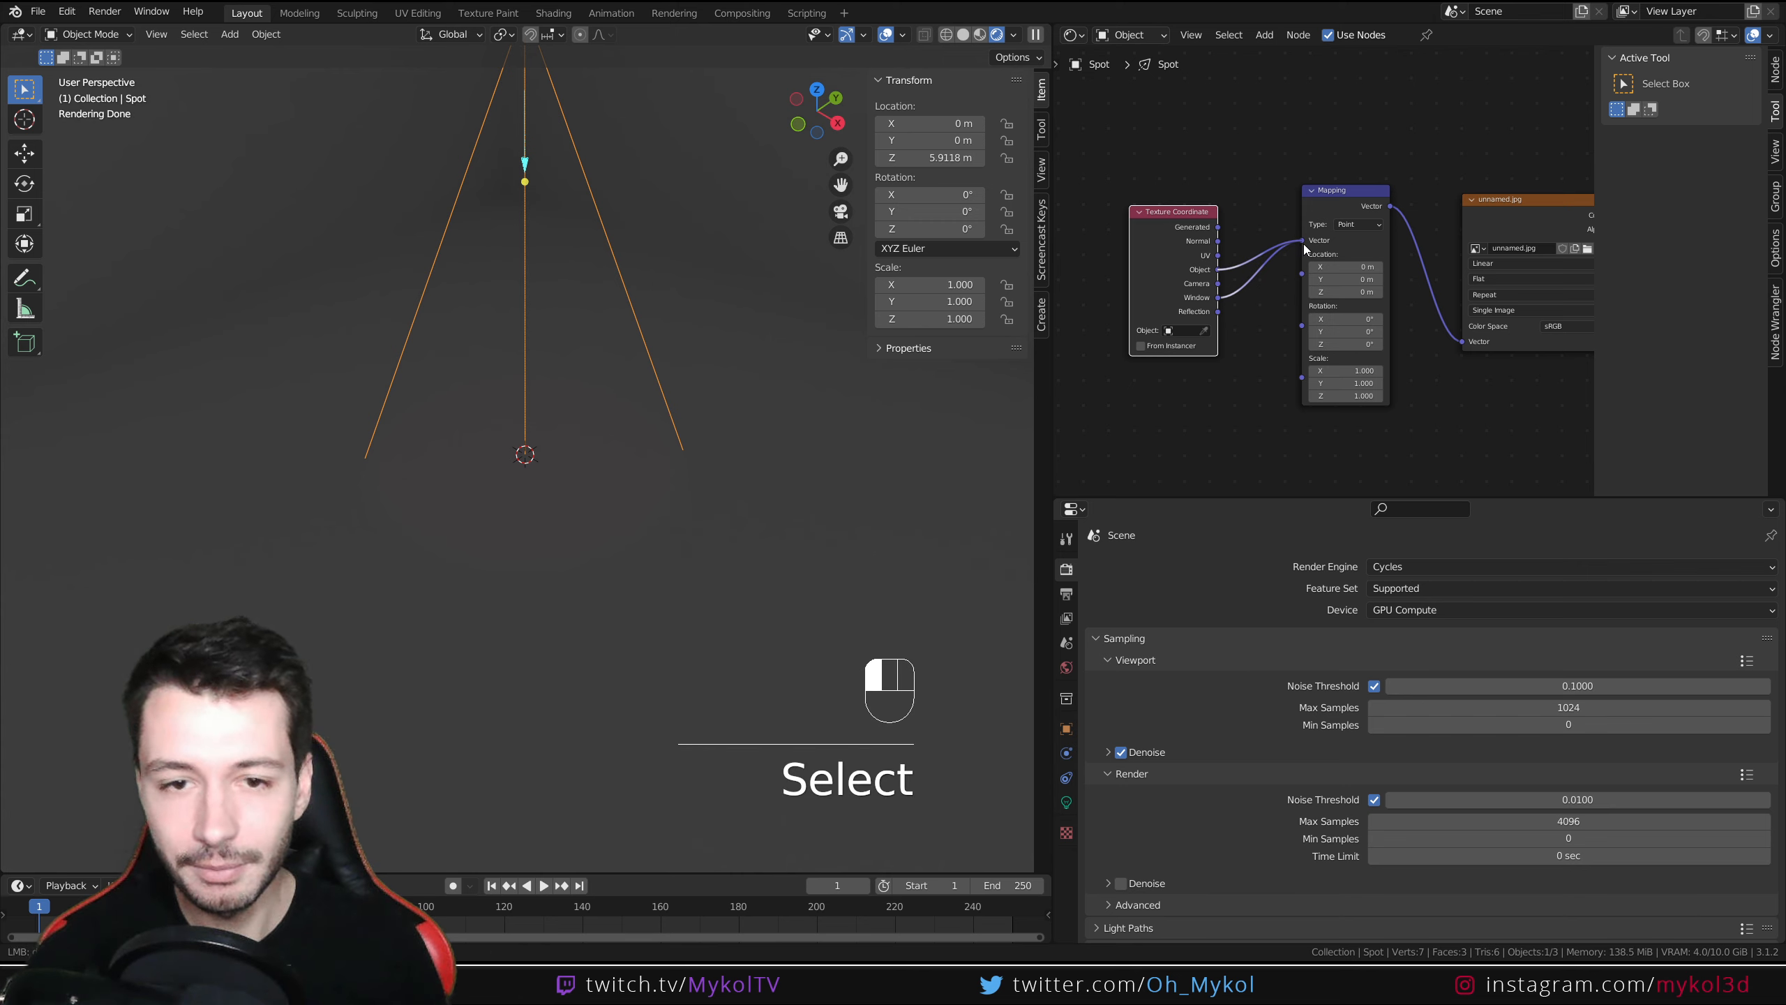
{"action": "middle_click_drag", "start_coordinate": [641, 496], "coordinate": [673, 530]}
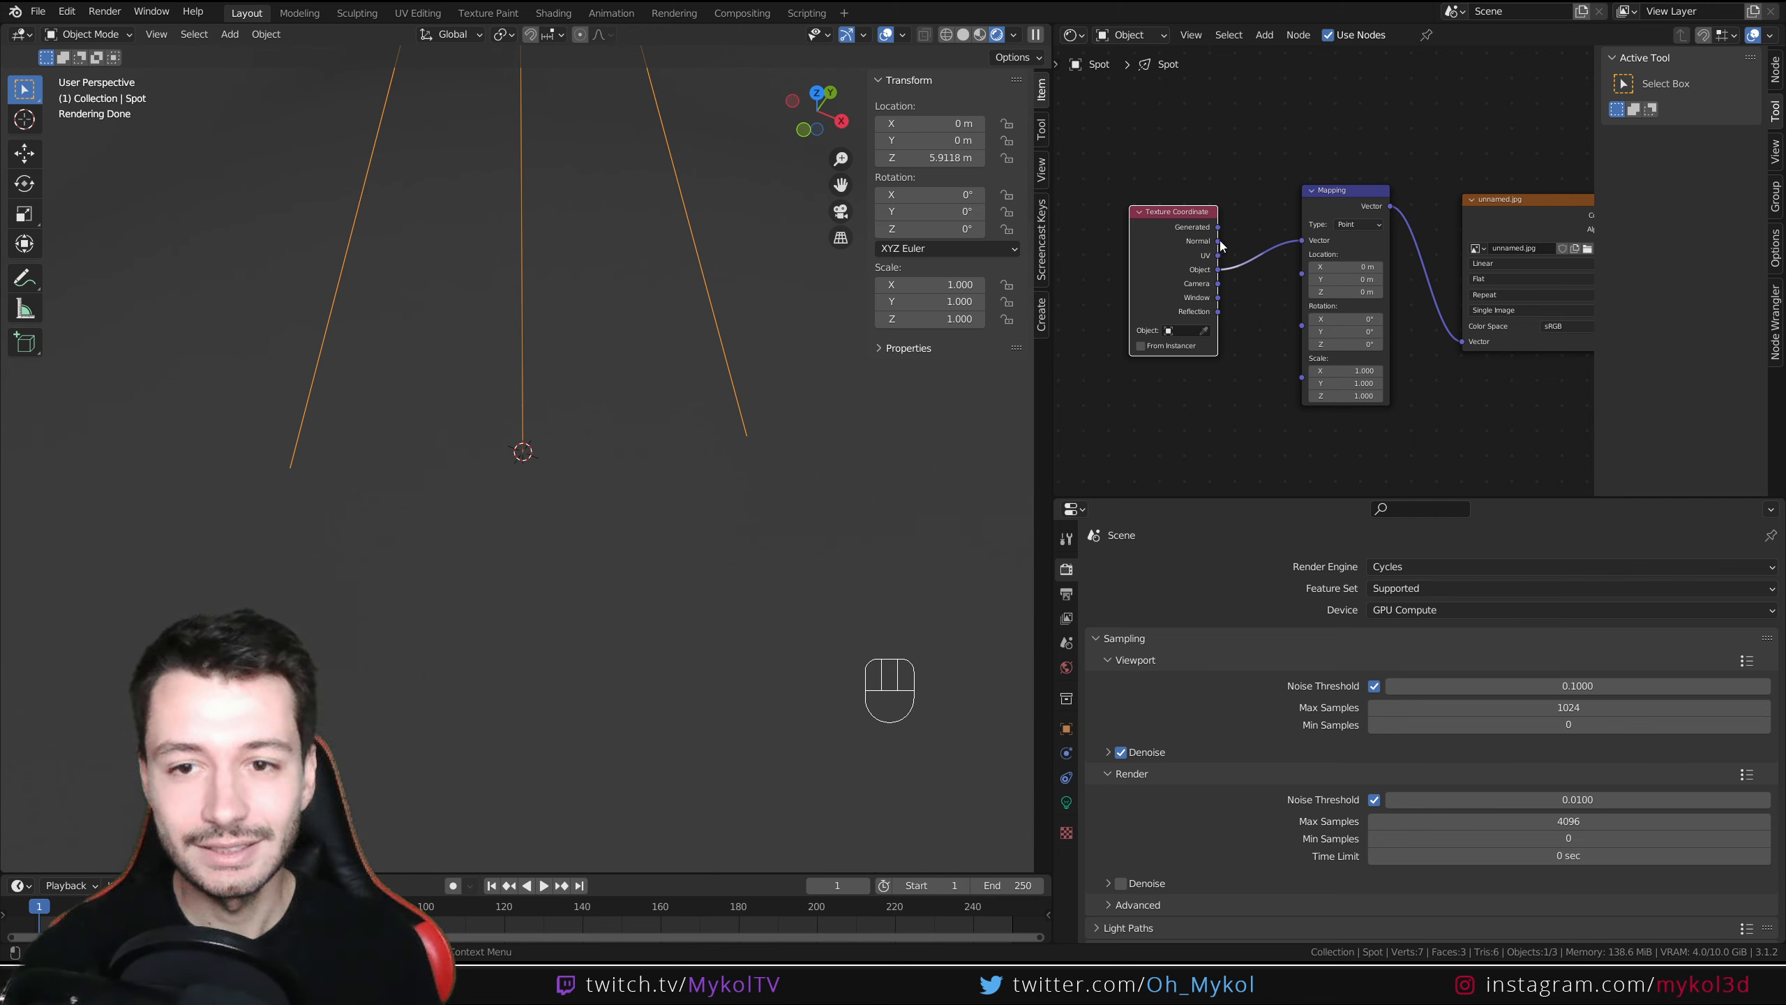
Link the Texture Coordinate node's Normal output to the Mapping node's Vector input and compare the floor projection with the original logo image.
{"action": "left_click_drag", "start_coordinate": [1217, 241], "coordinate": [1309, 244]}
{"action": "scroll", "coordinate": [668, 436], "scroll_direction": "down", "scroll_amount": 4}
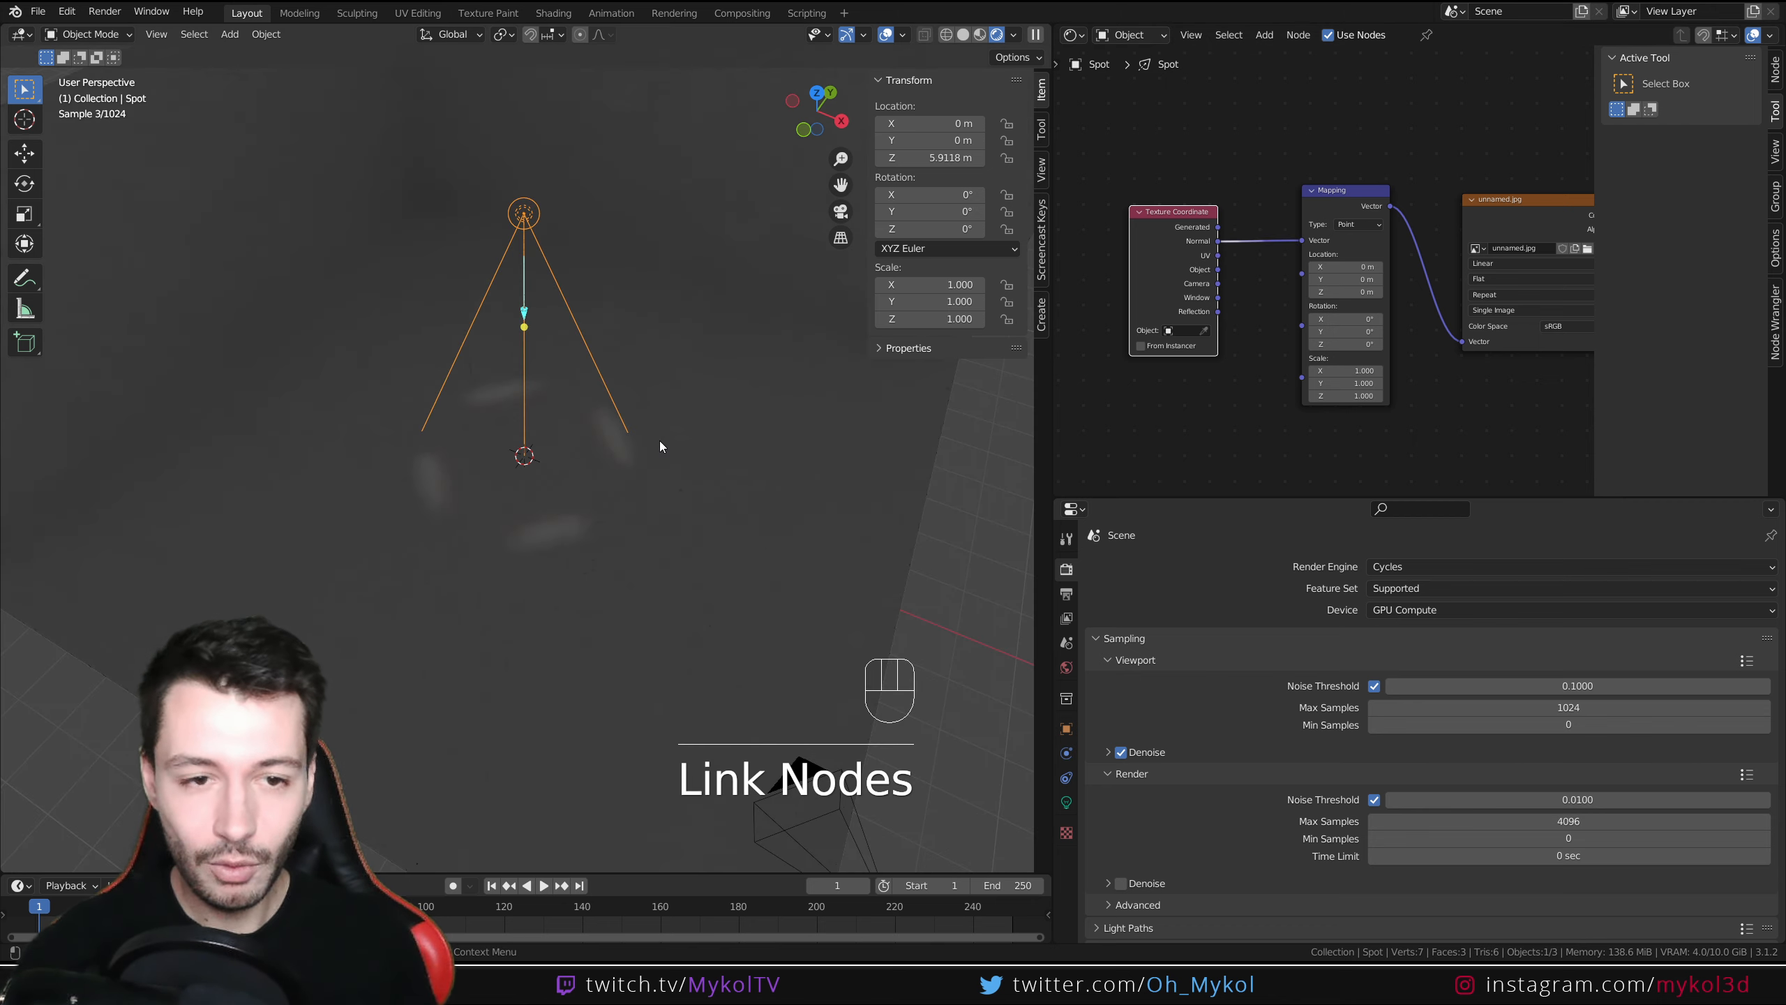
{"action": "middle_click_drag", "start_coordinate": [622, 462], "coordinate": [675, 439]}
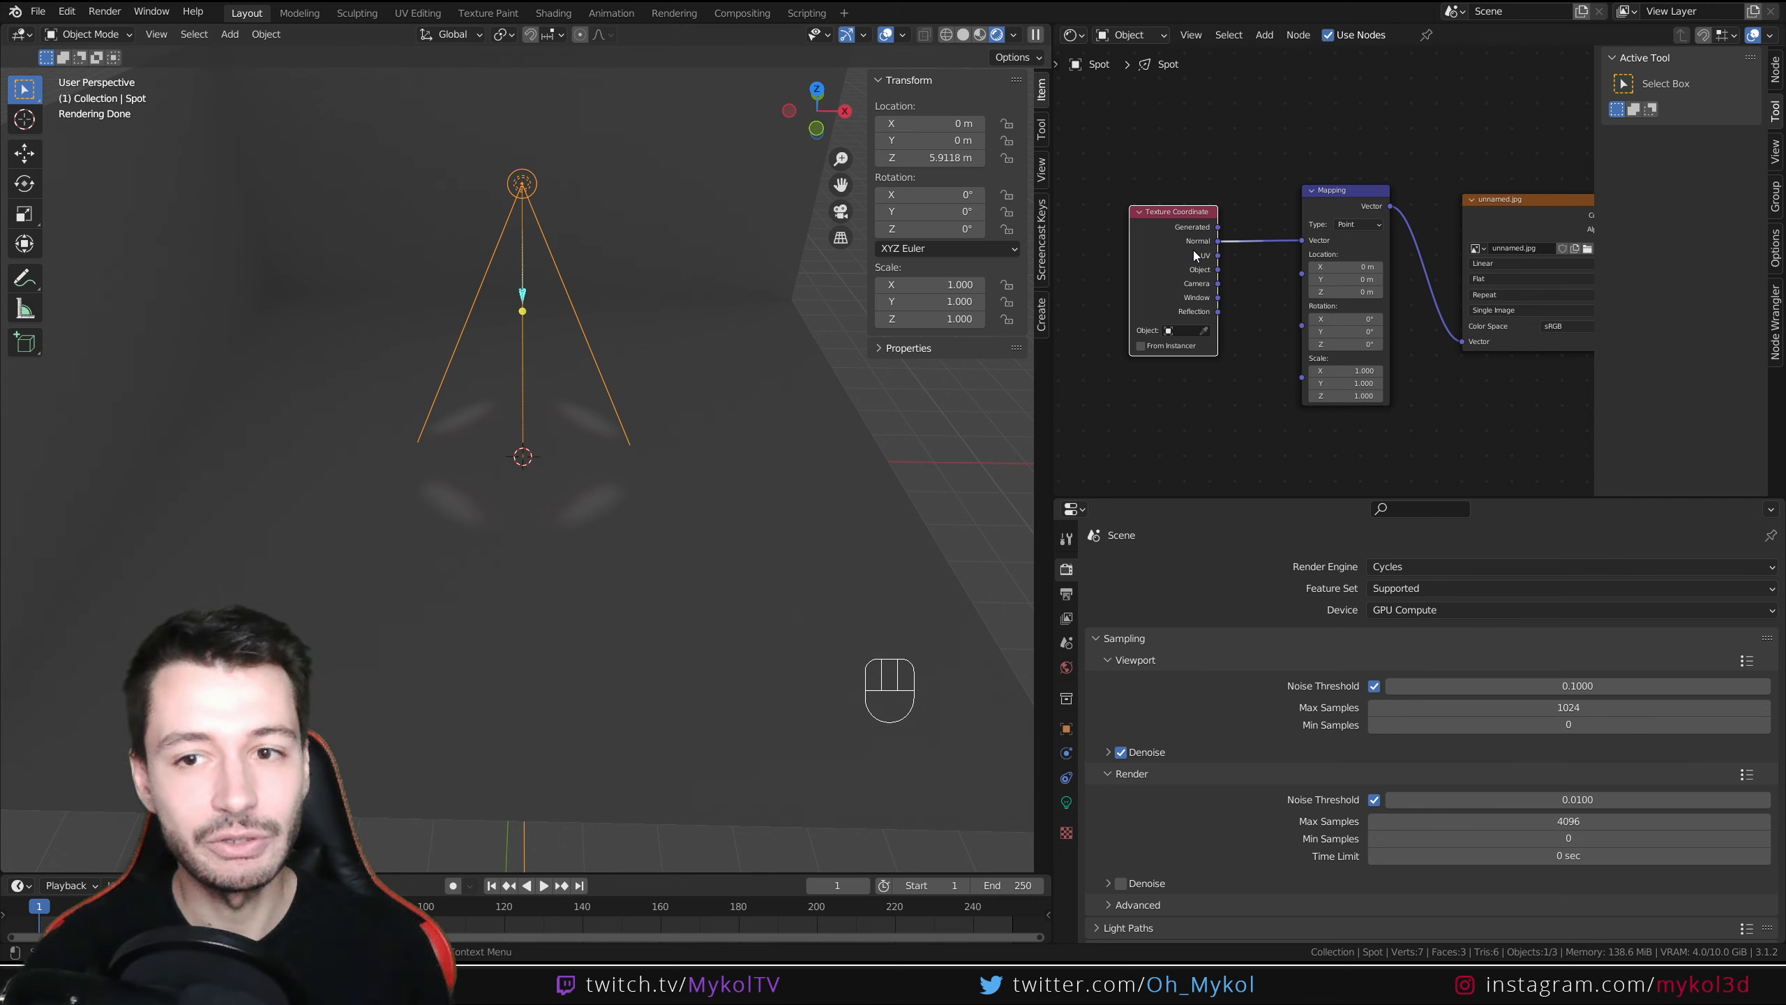
{"action": "scroll", "coordinate": [567, 489], "scroll_direction": "up", "scroll_amount": 2}
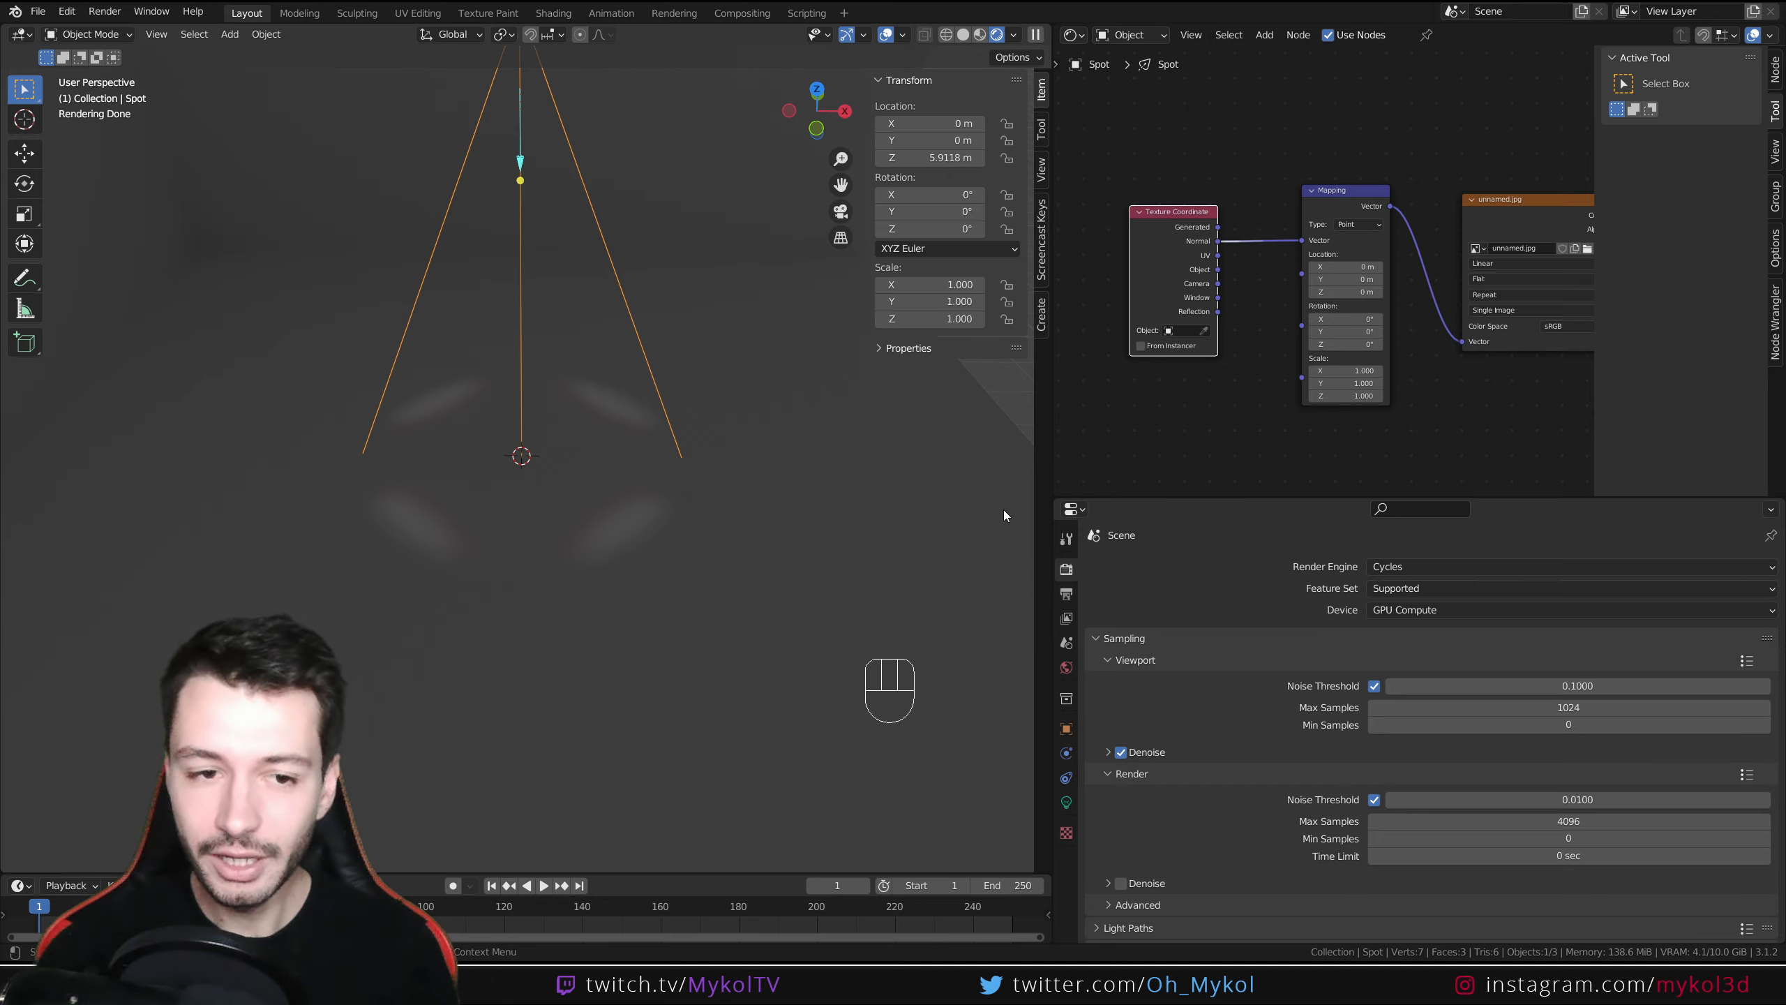
{"action": "key", "text": "alt+Tab"}
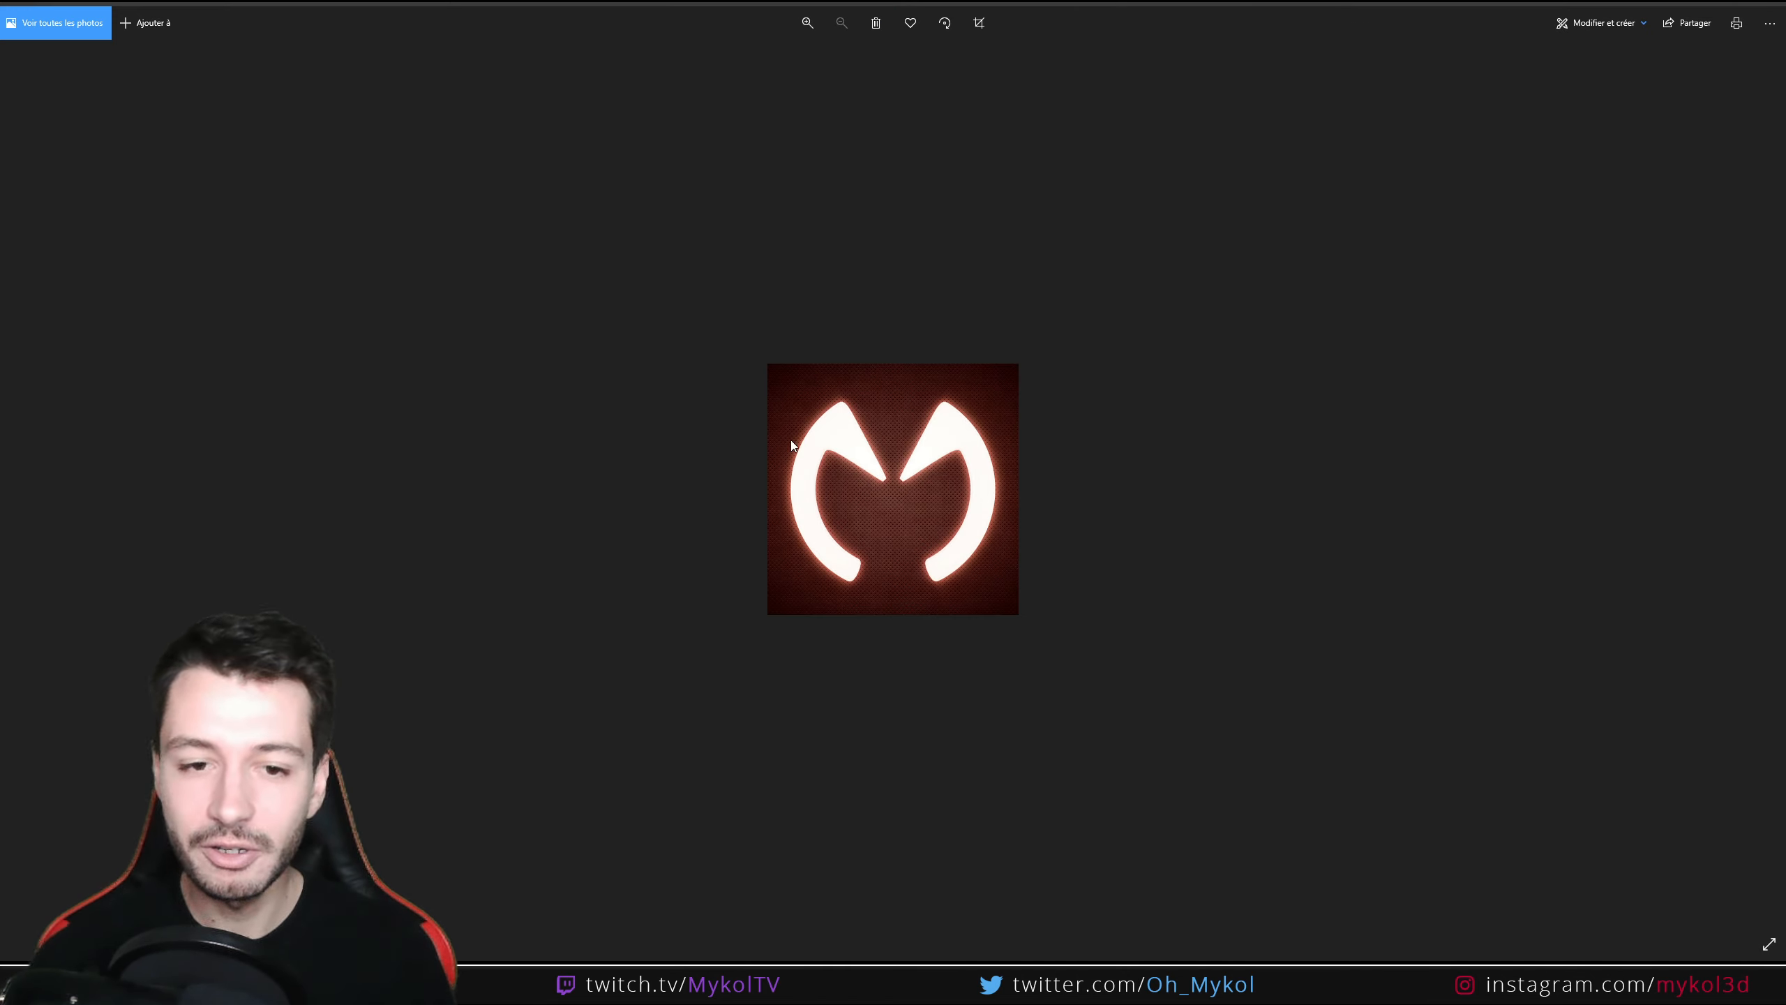
{"action": "key", "text": "alt+Tab"}
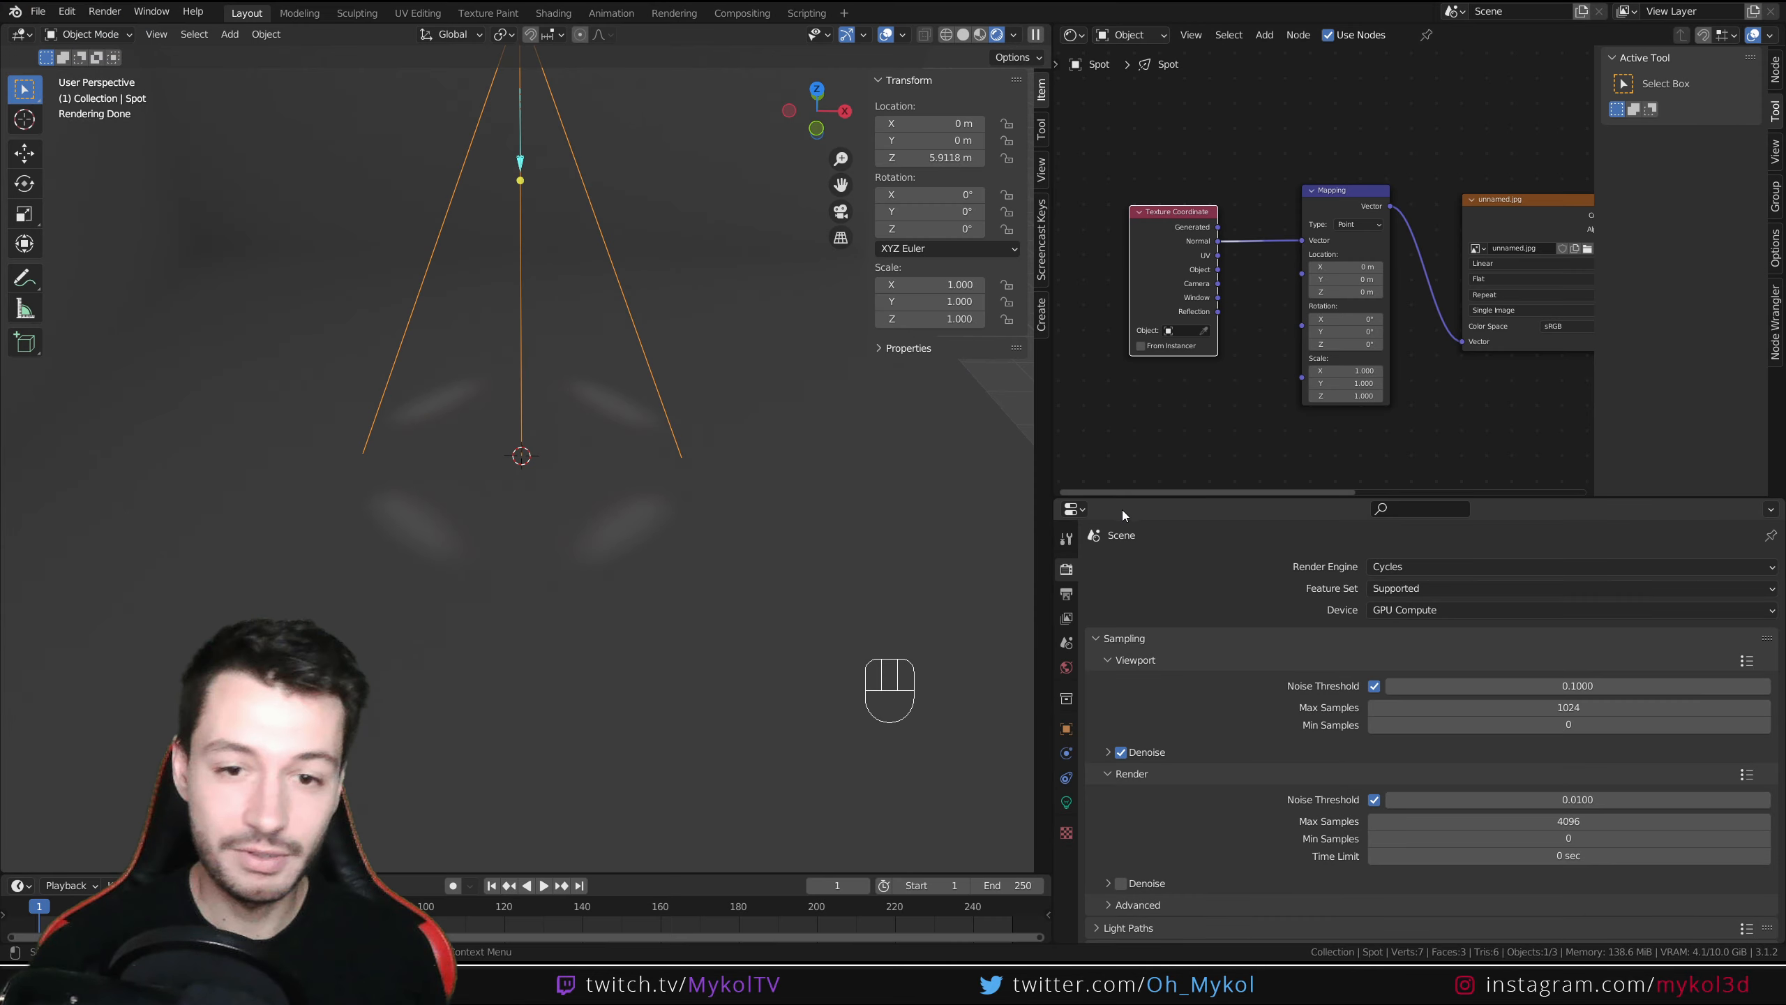
Set the Emission node's strength to 15.
{"action": "middle_click_drag", "start_coordinate": [1402, 405], "coordinate": [1216, 363]}
{"action": "scroll", "coordinate": [626, 491], "scroll_direction": "up", "scroll_amount": 2}
{"action": "middle_click_drag", "start_coordinate": [1554, 251], "coordinate": [1438, 261]}
{"action": "double_click", "coordinate": [1439, 260]}
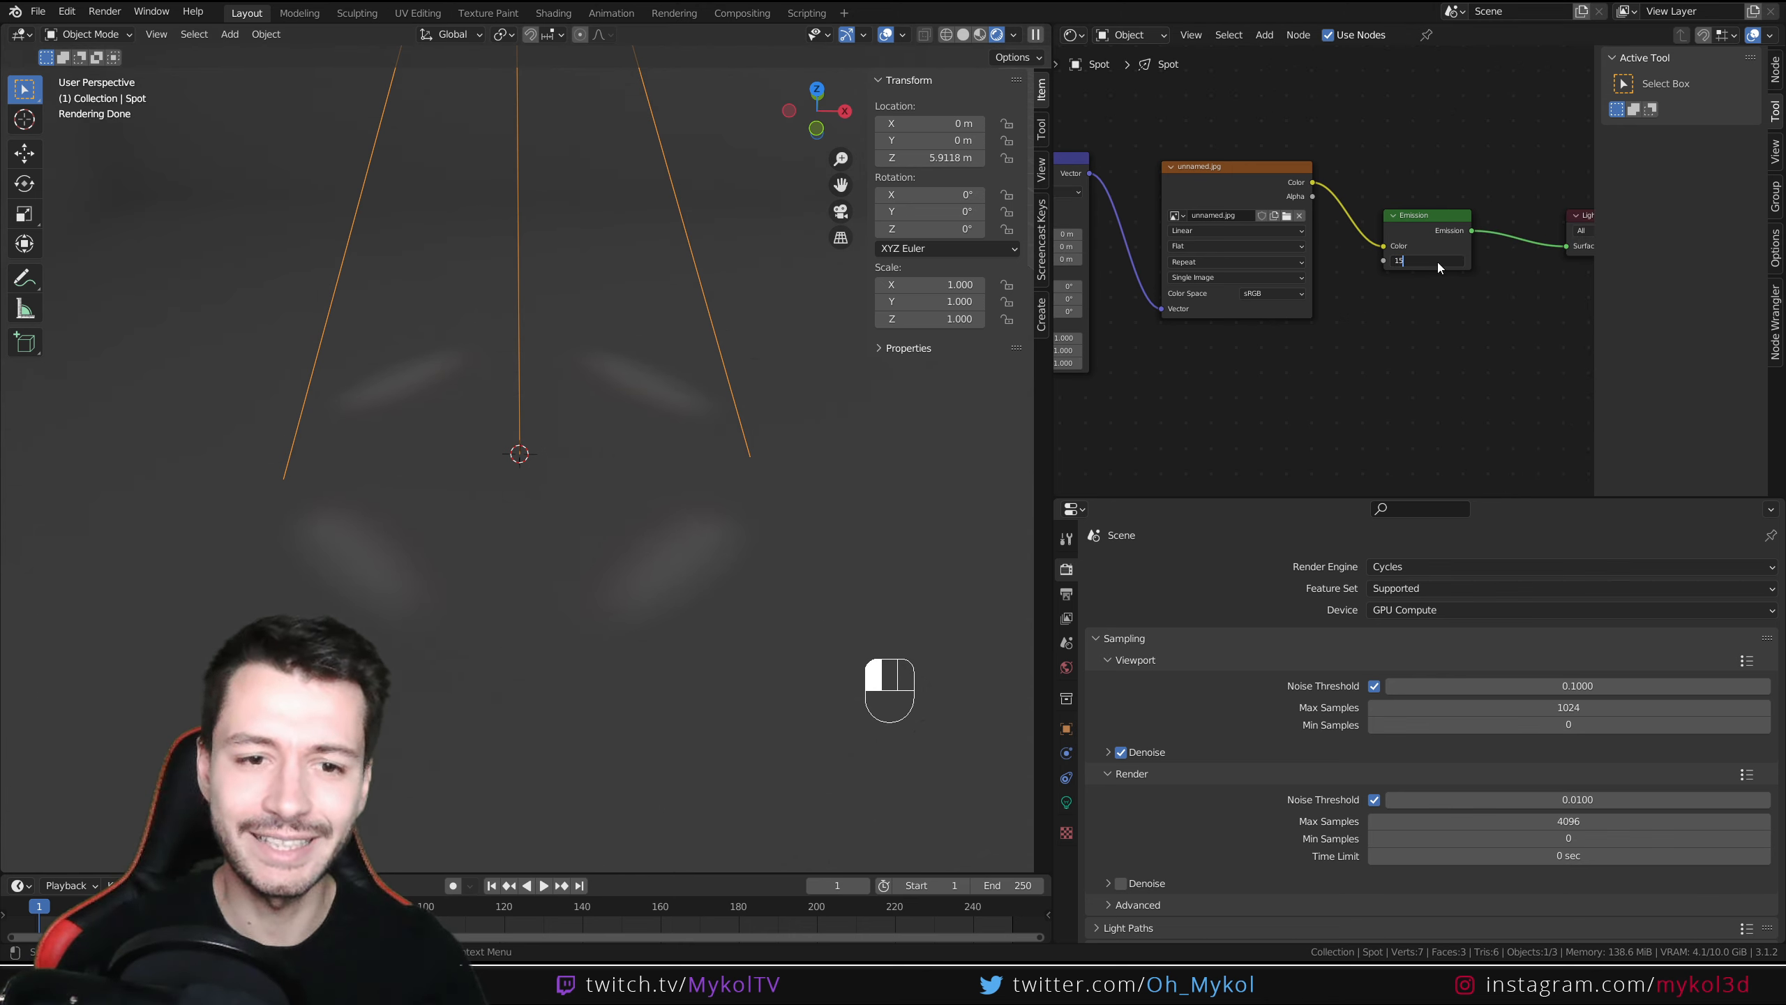
{"action": "type", "text": "15"}
{"action": "key", "text": "Return"}
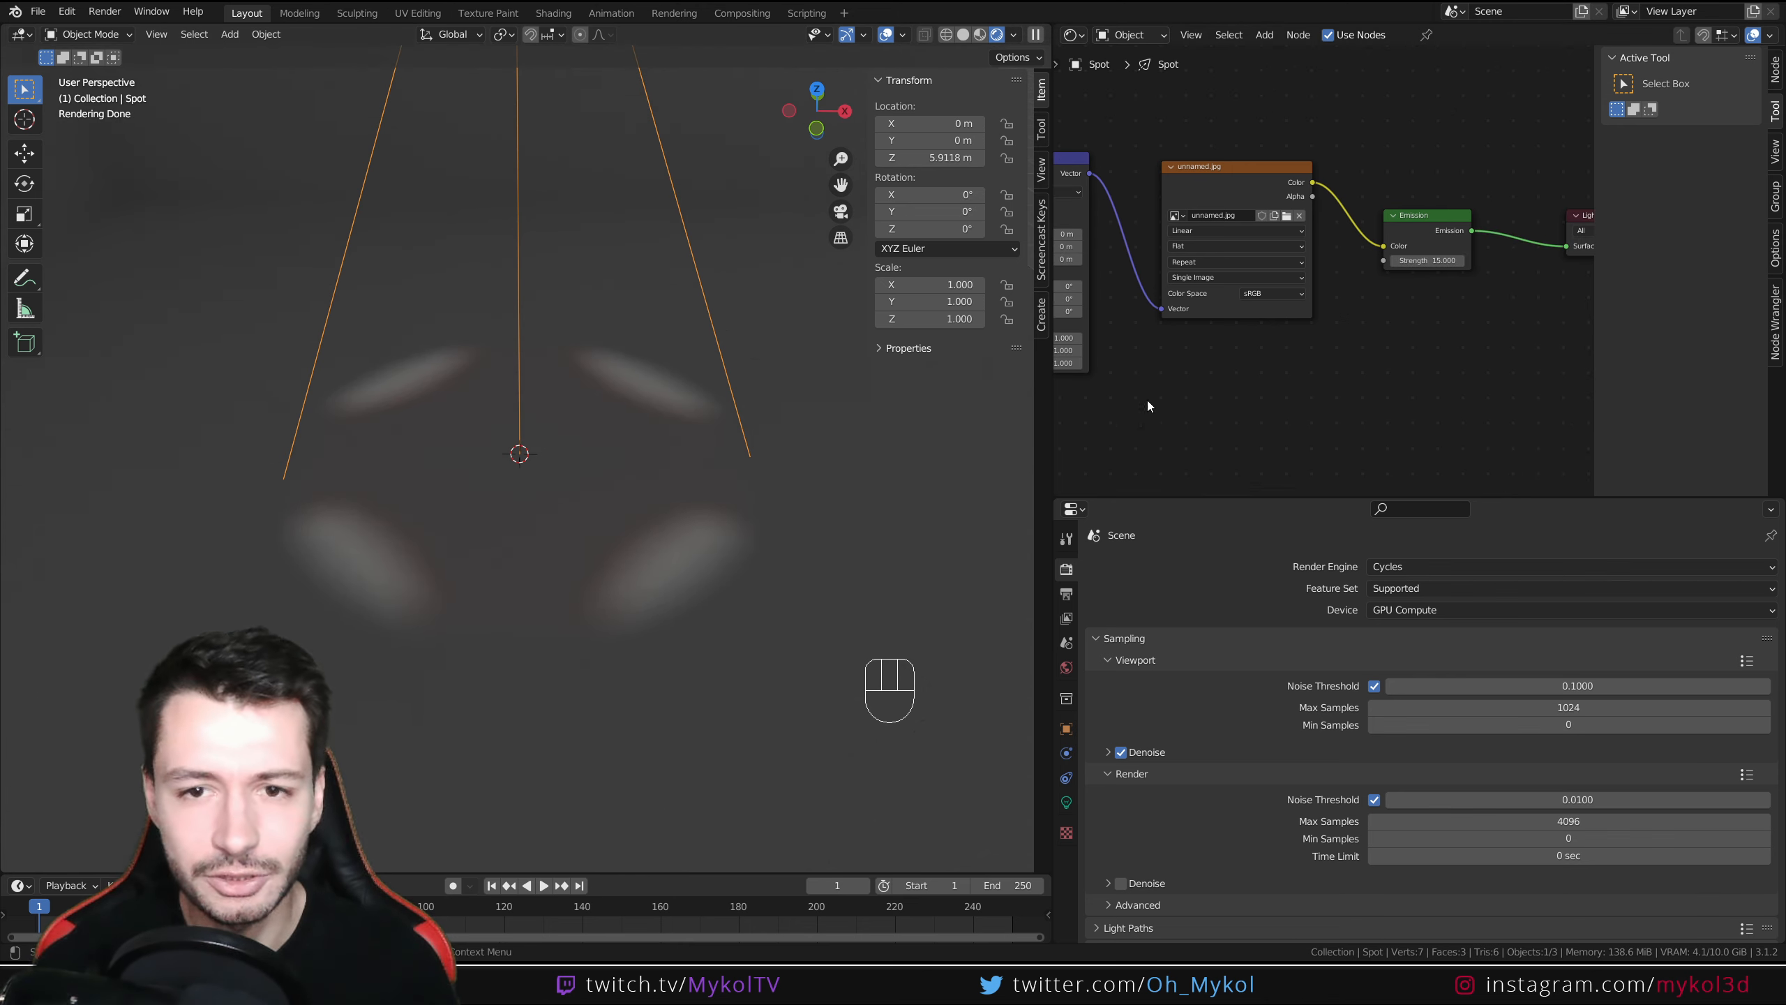
Set the Mapping node's X and Y location to 0.5 m and inspect the logo projected on the floor.
{"action": "middle_click_drag", "start_coordinate": [1148, 406], "coordinate": [1323, 407]}
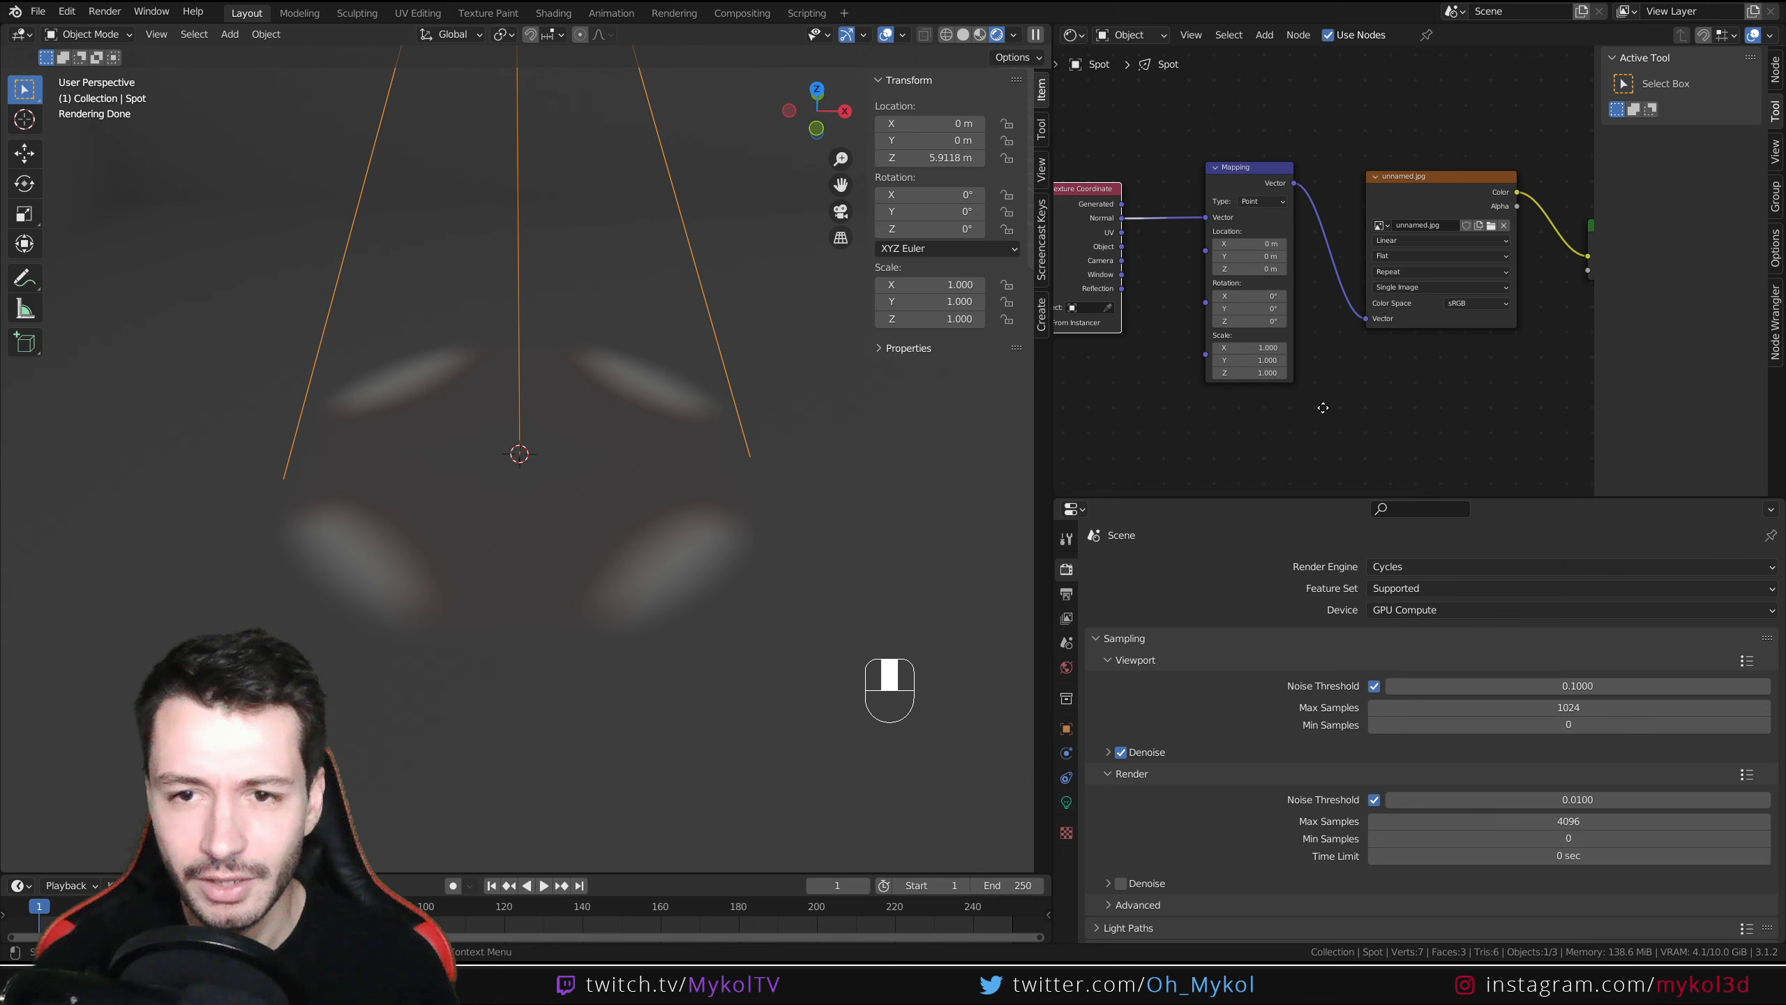
{"action": "mouse_move", "coordinate": [1250, 243]}
{"action": "left_mouse_down"}
{"action": "mouse_move", "coordinate": [1292, 243]}
{"action": "mouse_move", "coordinate": [1256, 243]}
{"action": "left_mouse_up"}
{"action": "left_click", "coordinate": [1256, 243]}
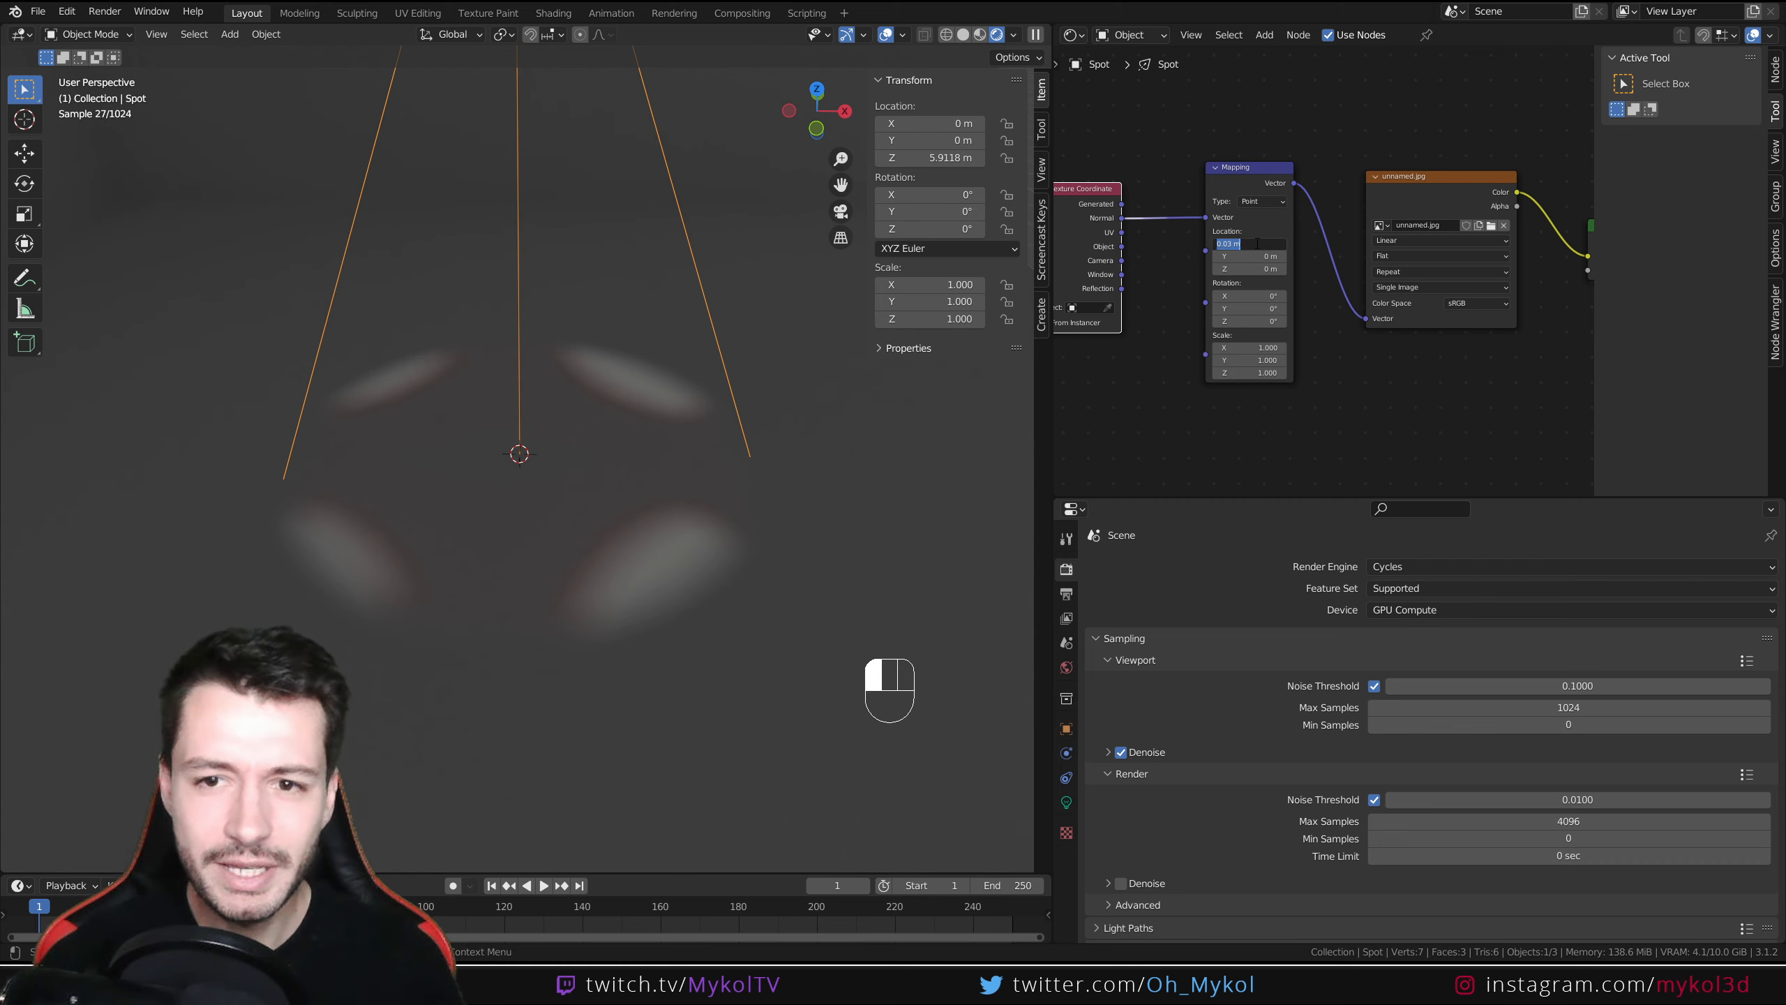
{"action": "key", "text": "Return"}
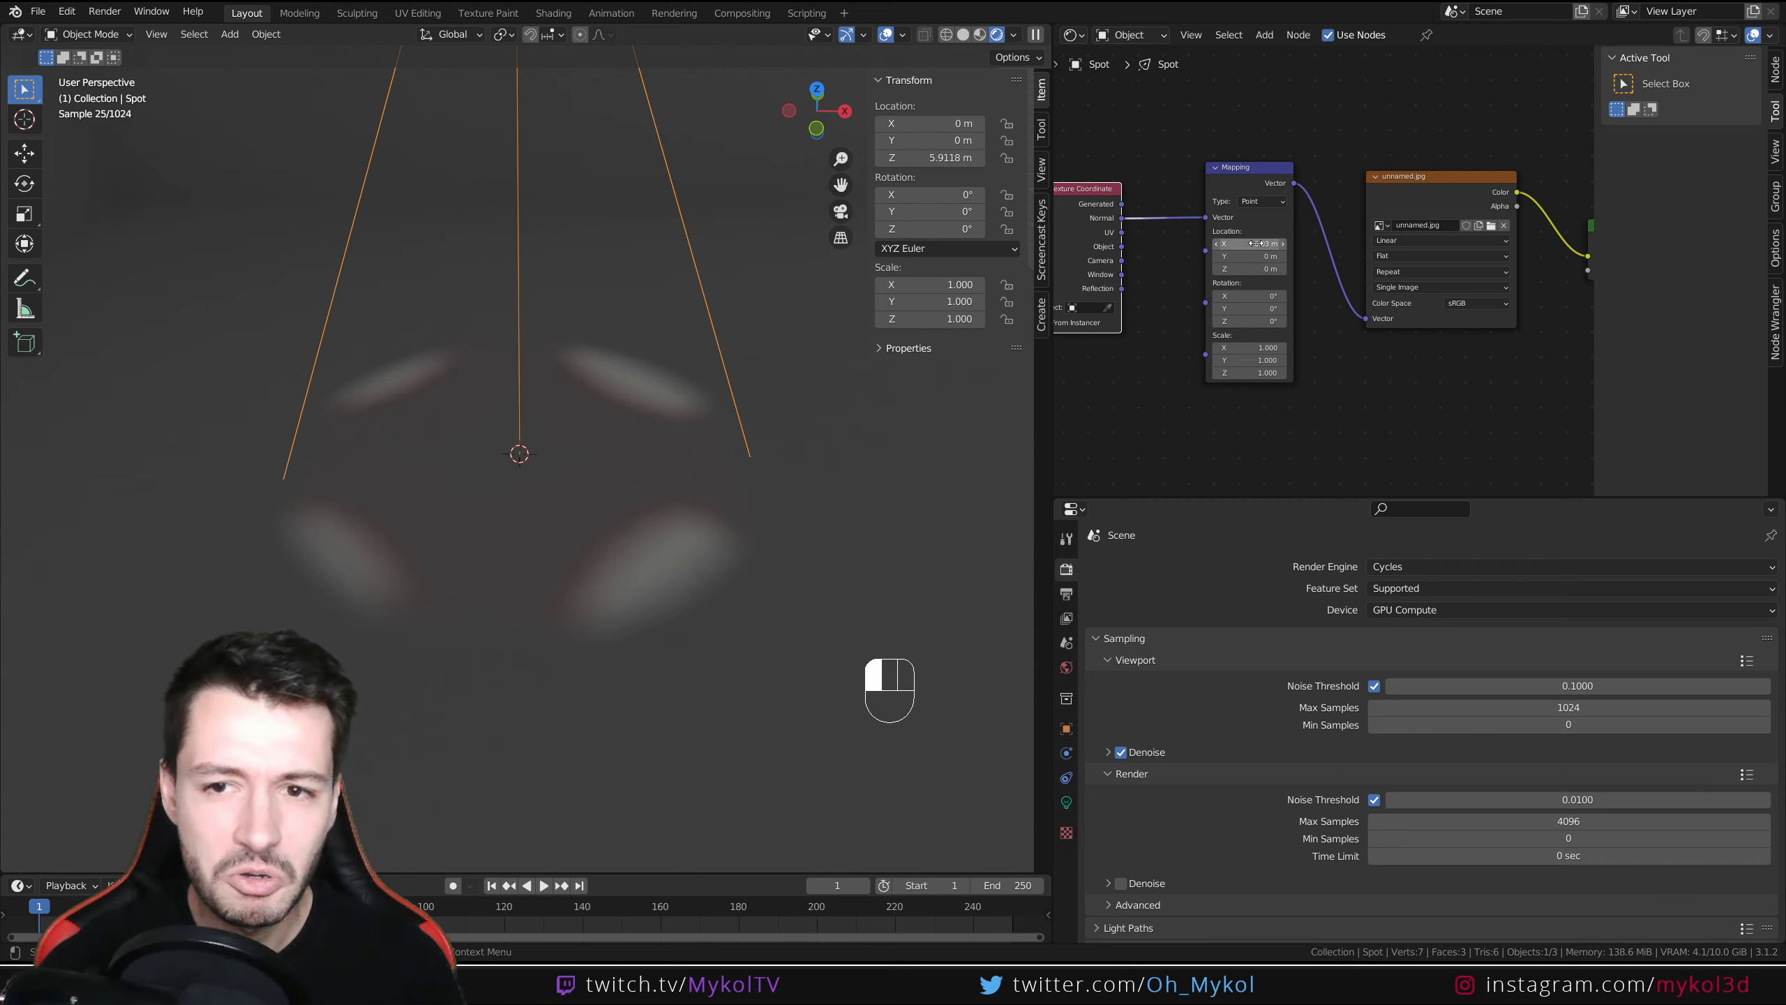
{"action": "left_click", "coordinate": [1256, 244]}
{"action": "type", "text": "0.5"}
{"action": "key", "text": "Return"}
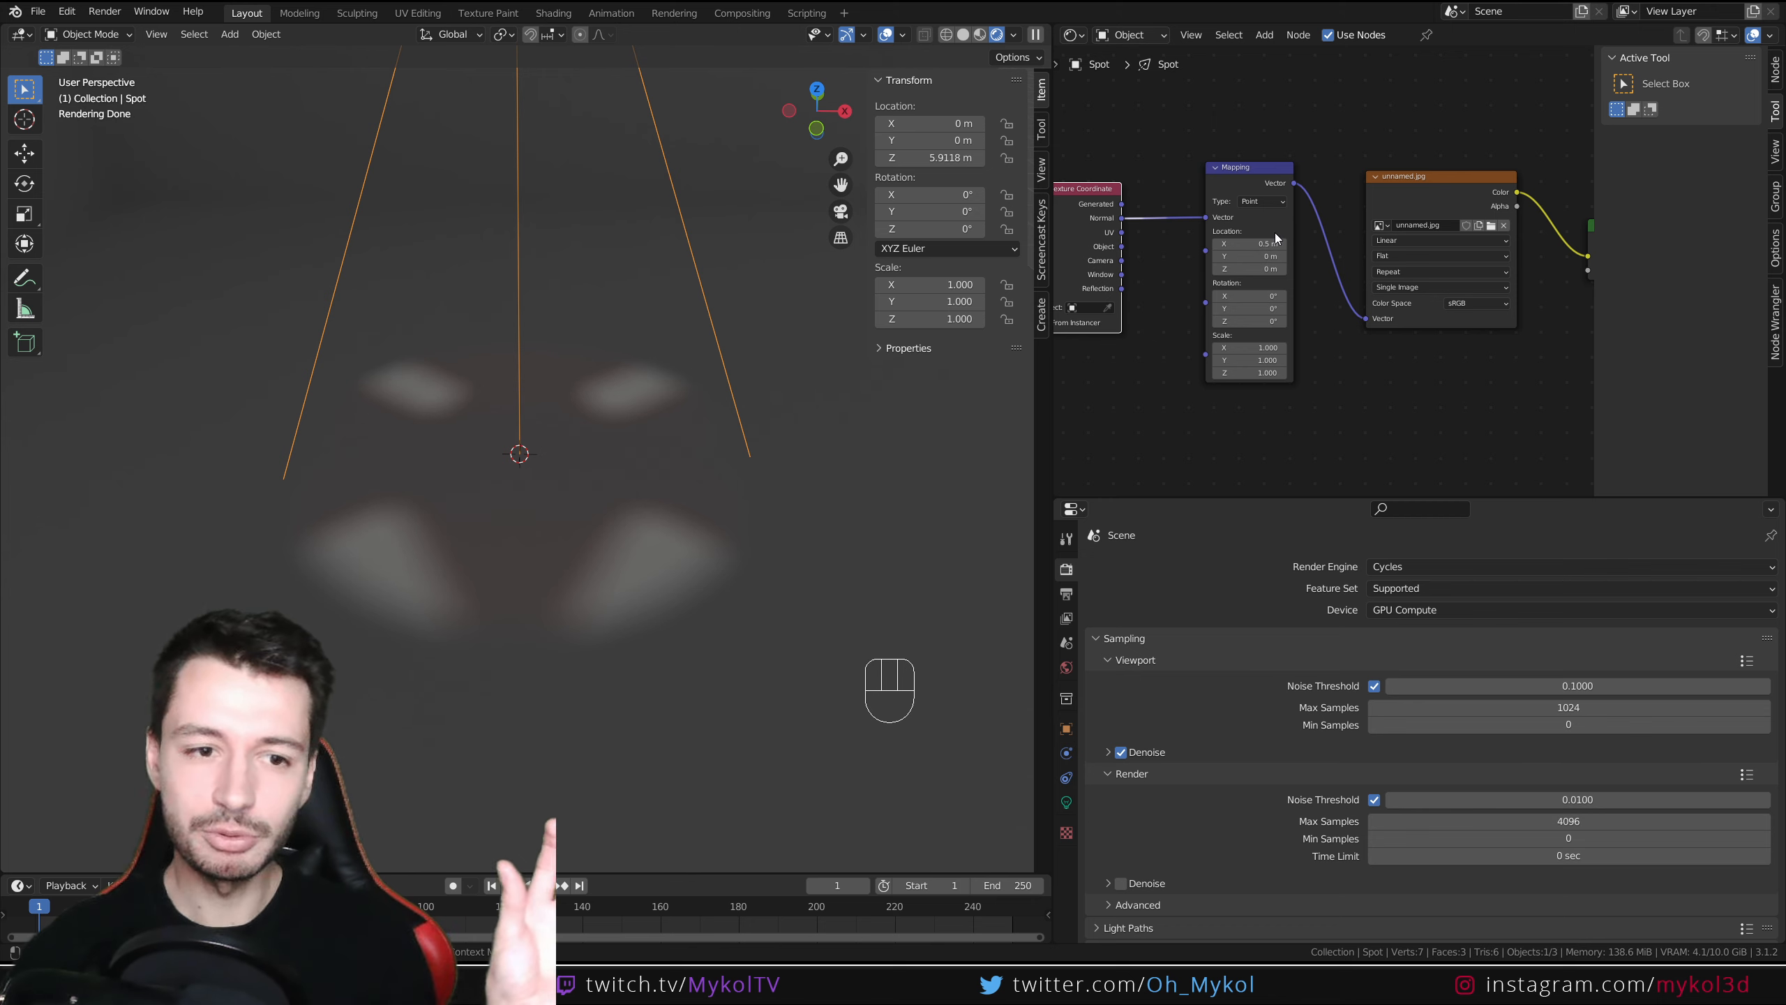
{"action": "left_click", "coordinate": [1239, 256]}
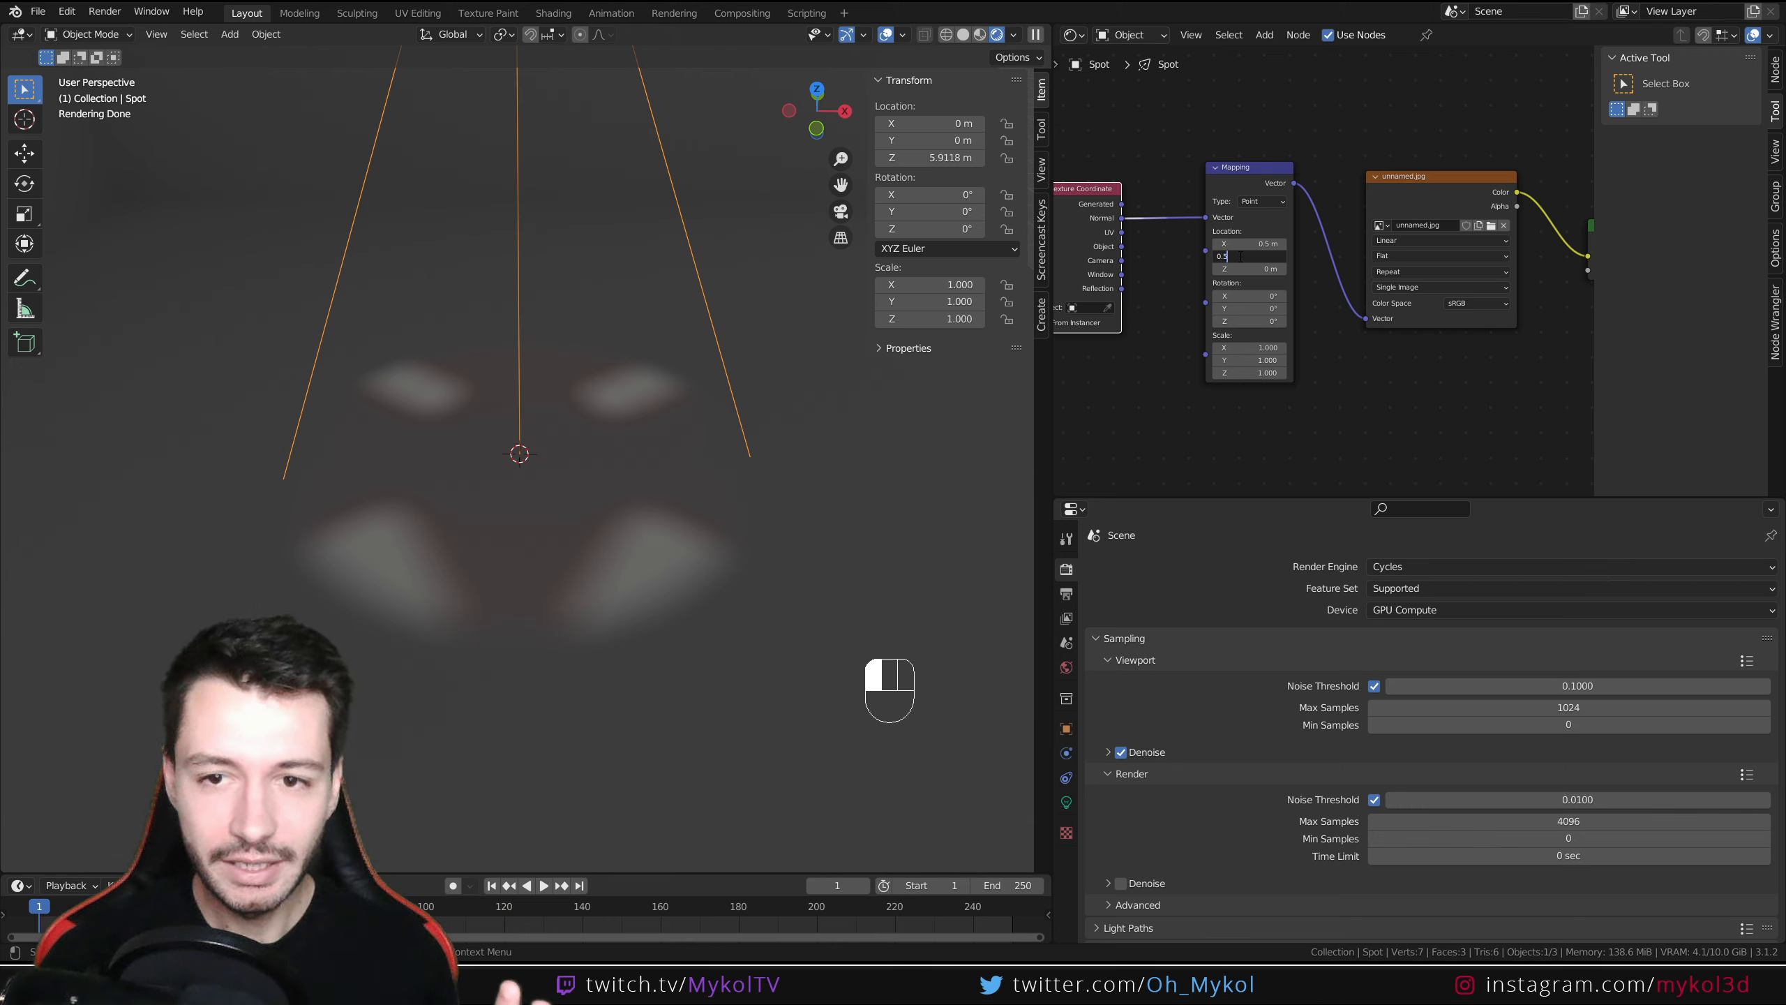
{"action": "type", "text": "0.5"}
{"action": "key", "text": "Return"}
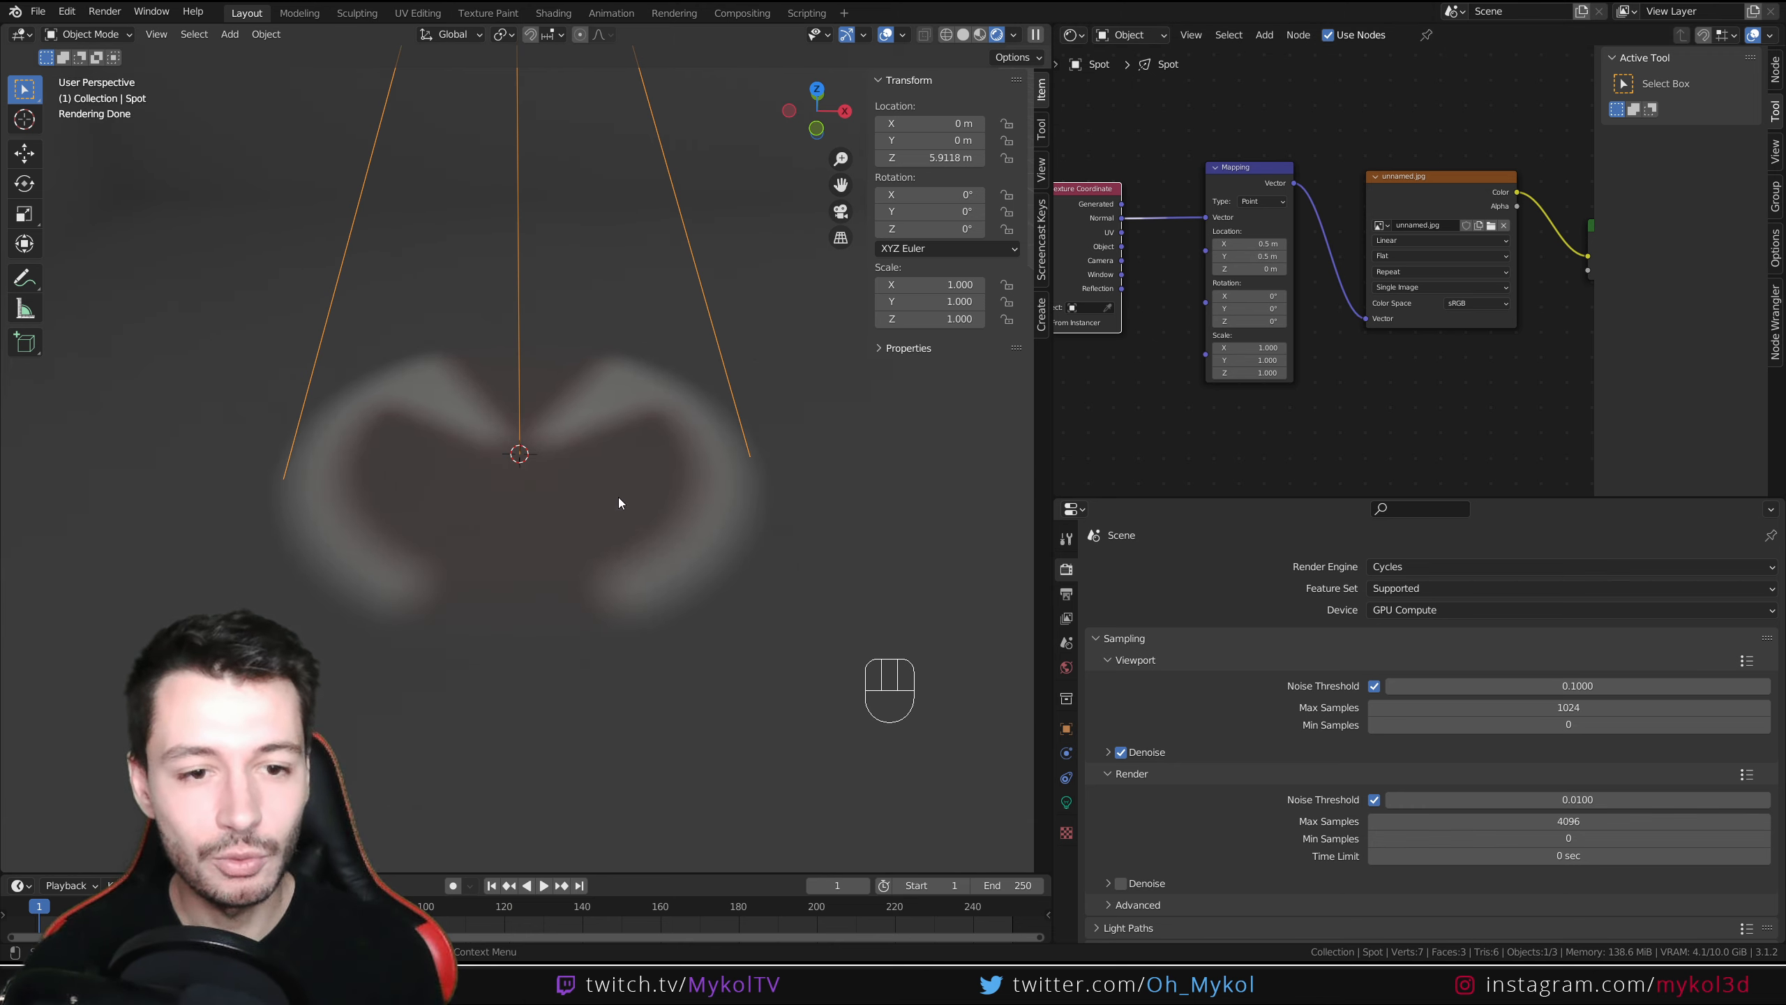
{"action": "middle_click_drag", "start_coordinate": [627, 488], "coordinate": [663, 579]}
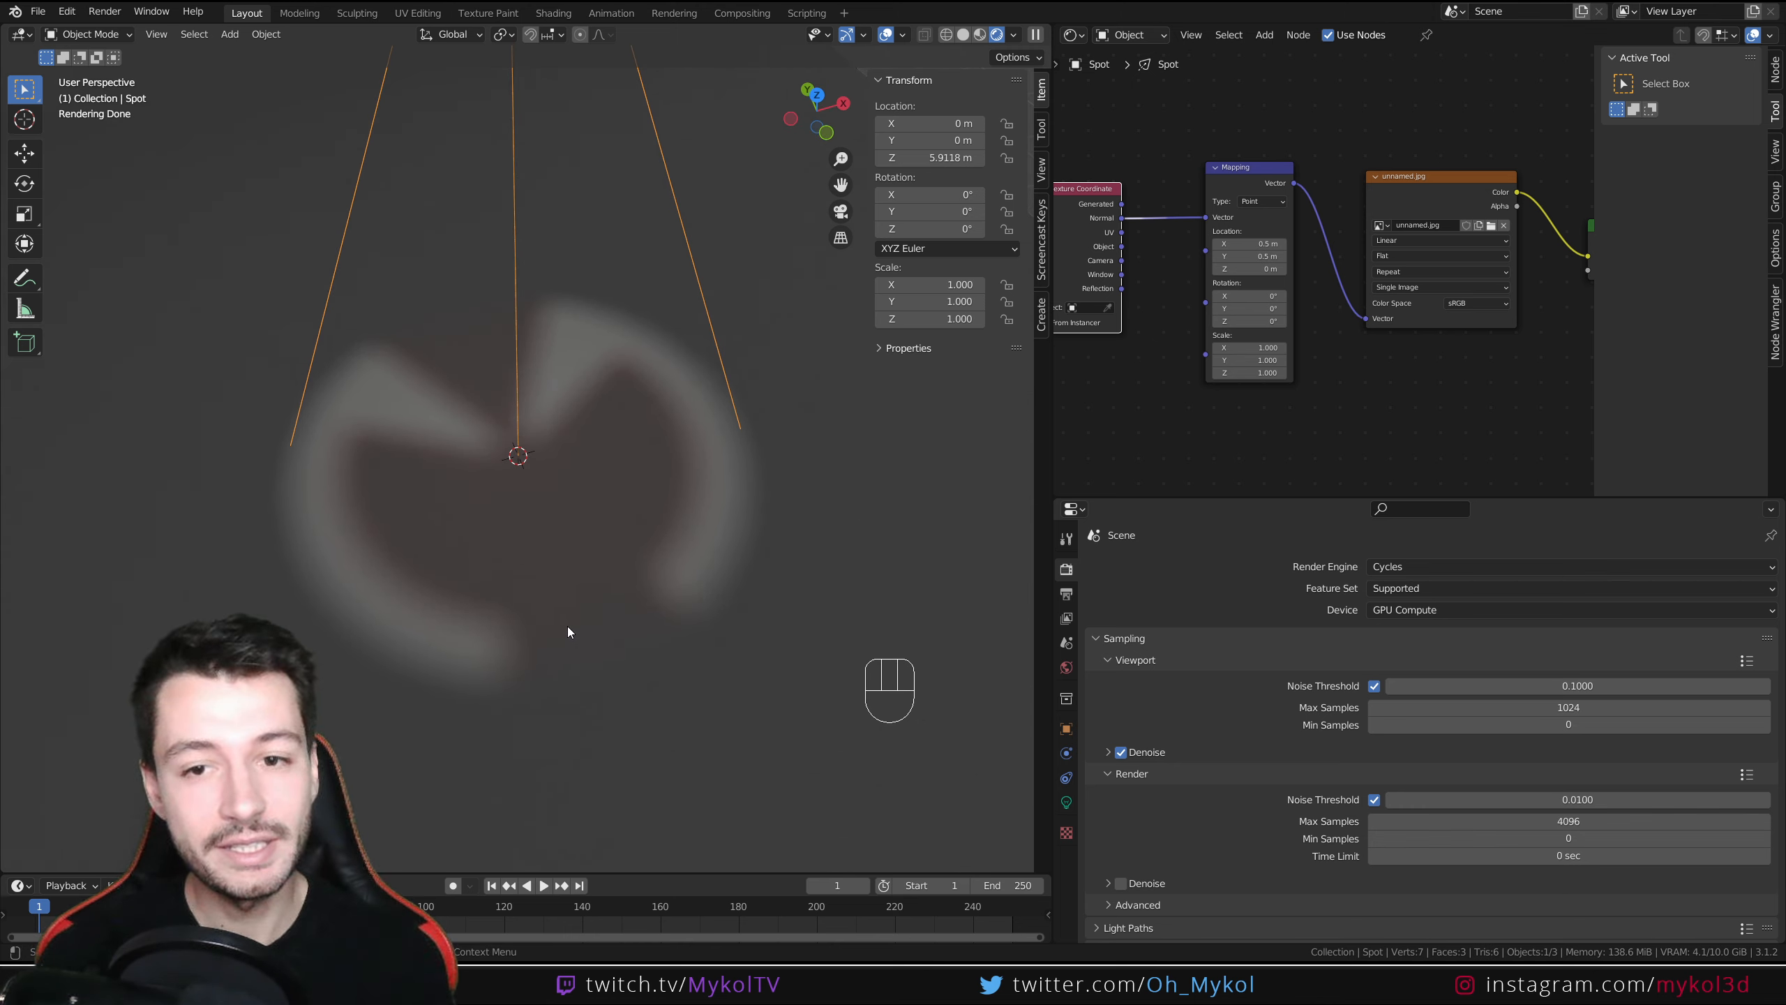
Set the spot light's radius to 0 m to sharpen the projected logo.
{"action": "left_click", "coordinate": [1066, 803]}
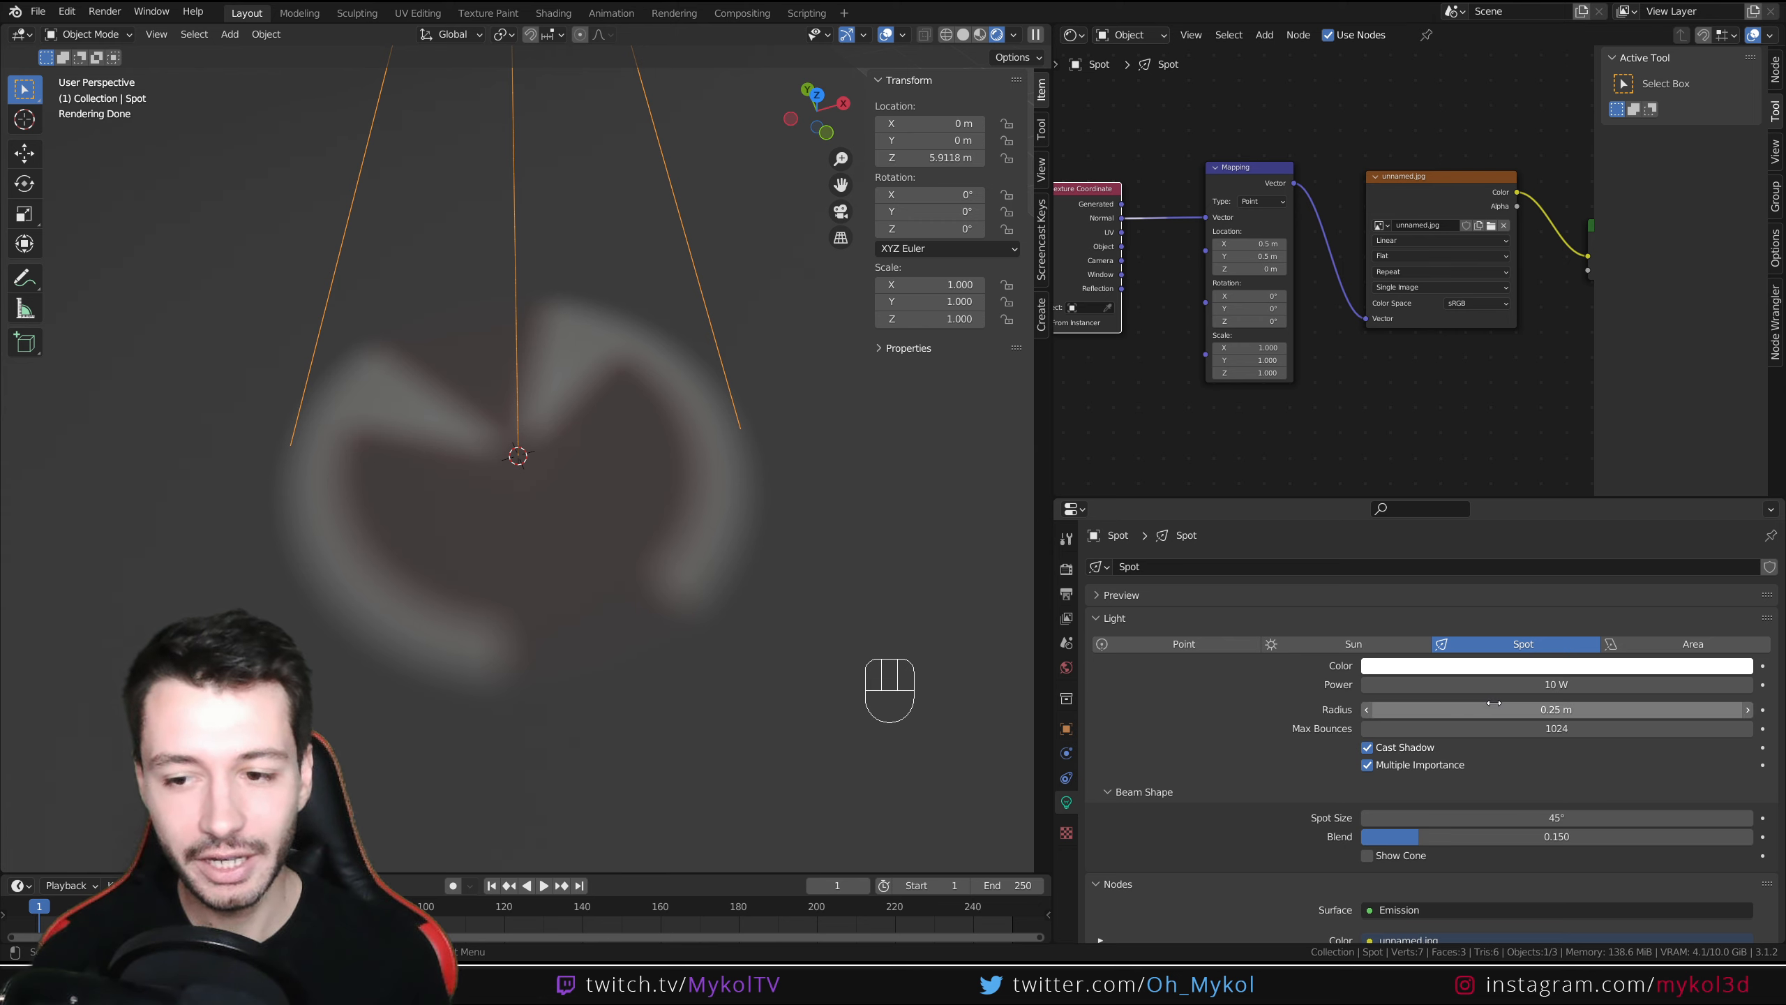
{"action": "left_click_drag", "start_coordinate": [1433, 710], "coordinate": [1364, 710]}
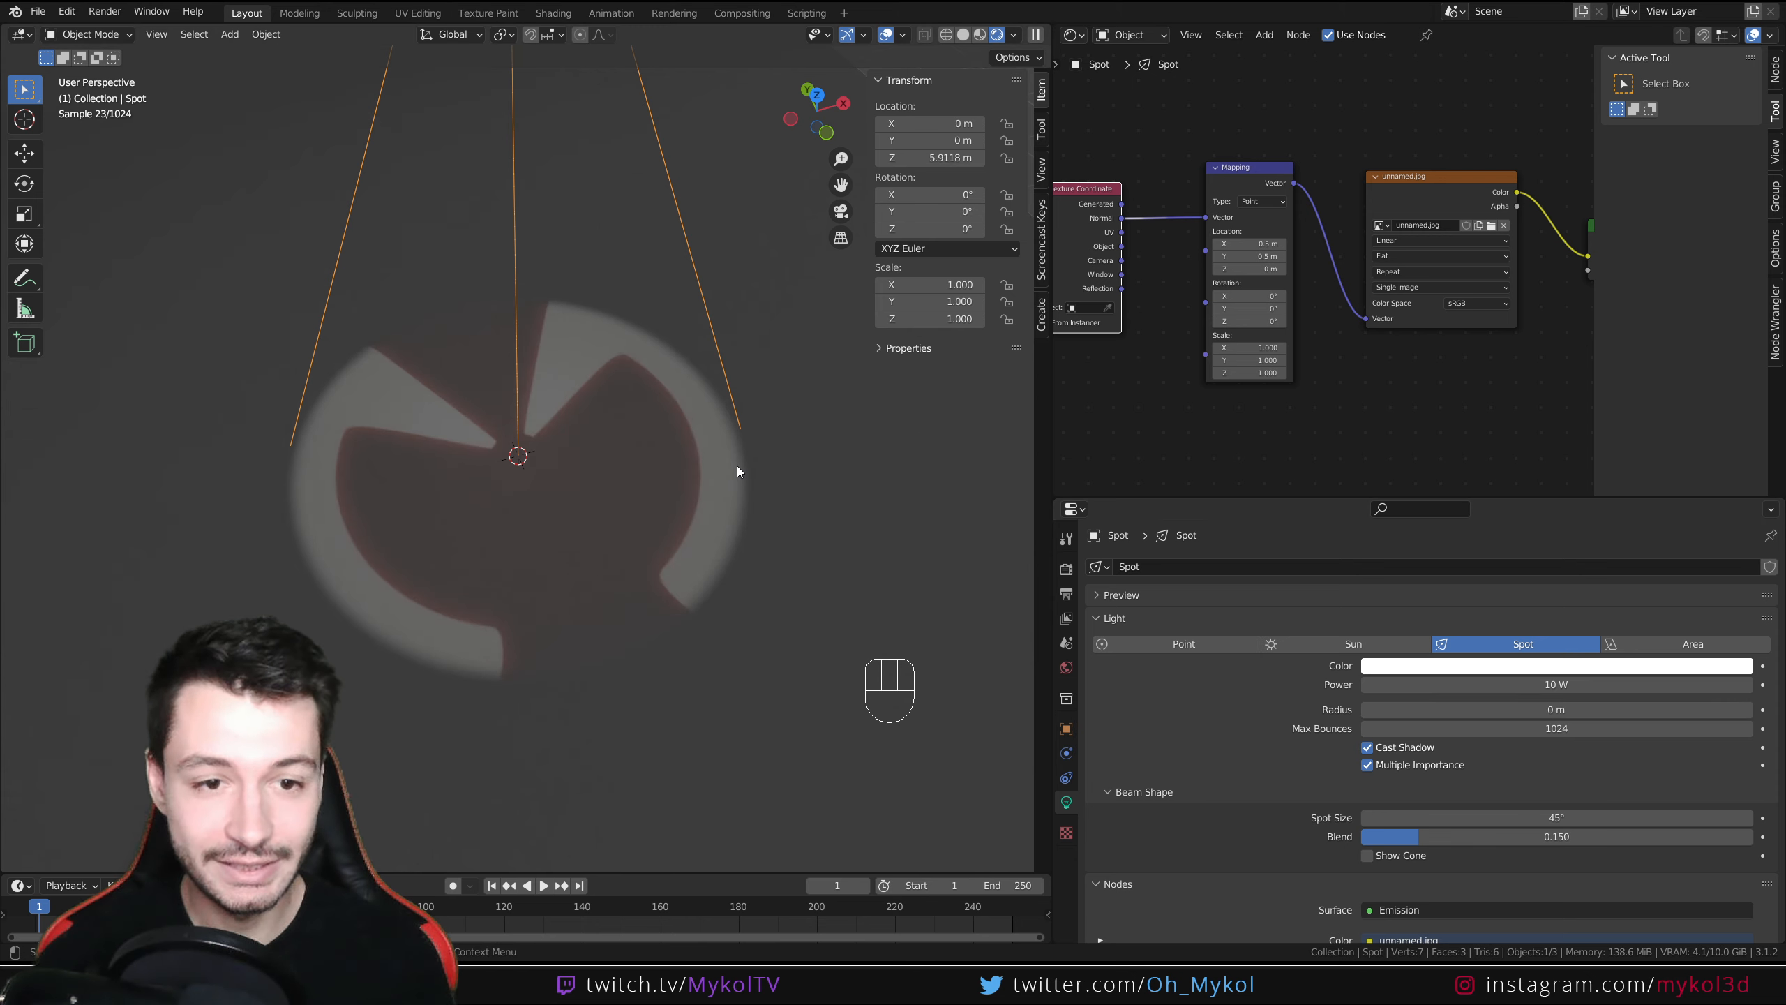
{"action": "mouse_move", "coordinate": [736, 466]}
{"action": "middle_mouse_down"}
{"action": "mouse_move", "coordinate": [688, 547]}
{"action": "mouse_move", "coordinate": [739, 441]}
{"action": "middle_mouse_up"}
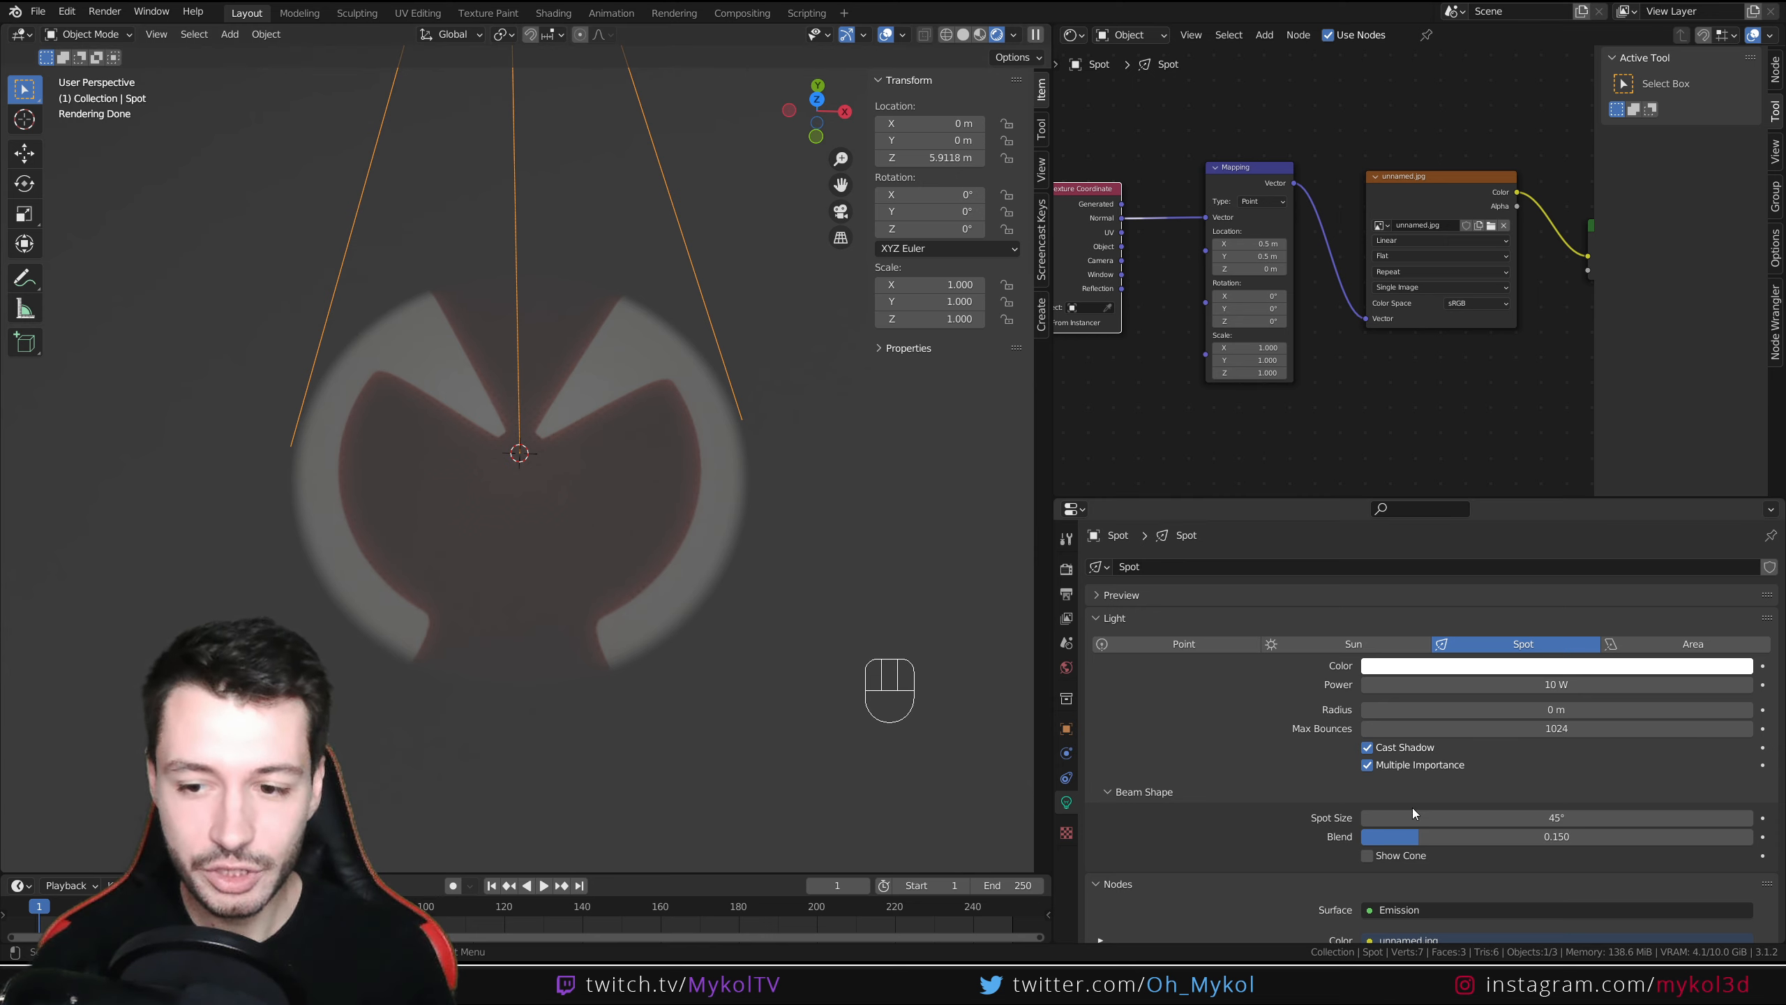
Widen the spot light's beam to a spot size of 88.4°.
{"action": "left_click_drag", "start_coordinate": [1415, 817], "coordinate": [1491, 817]}
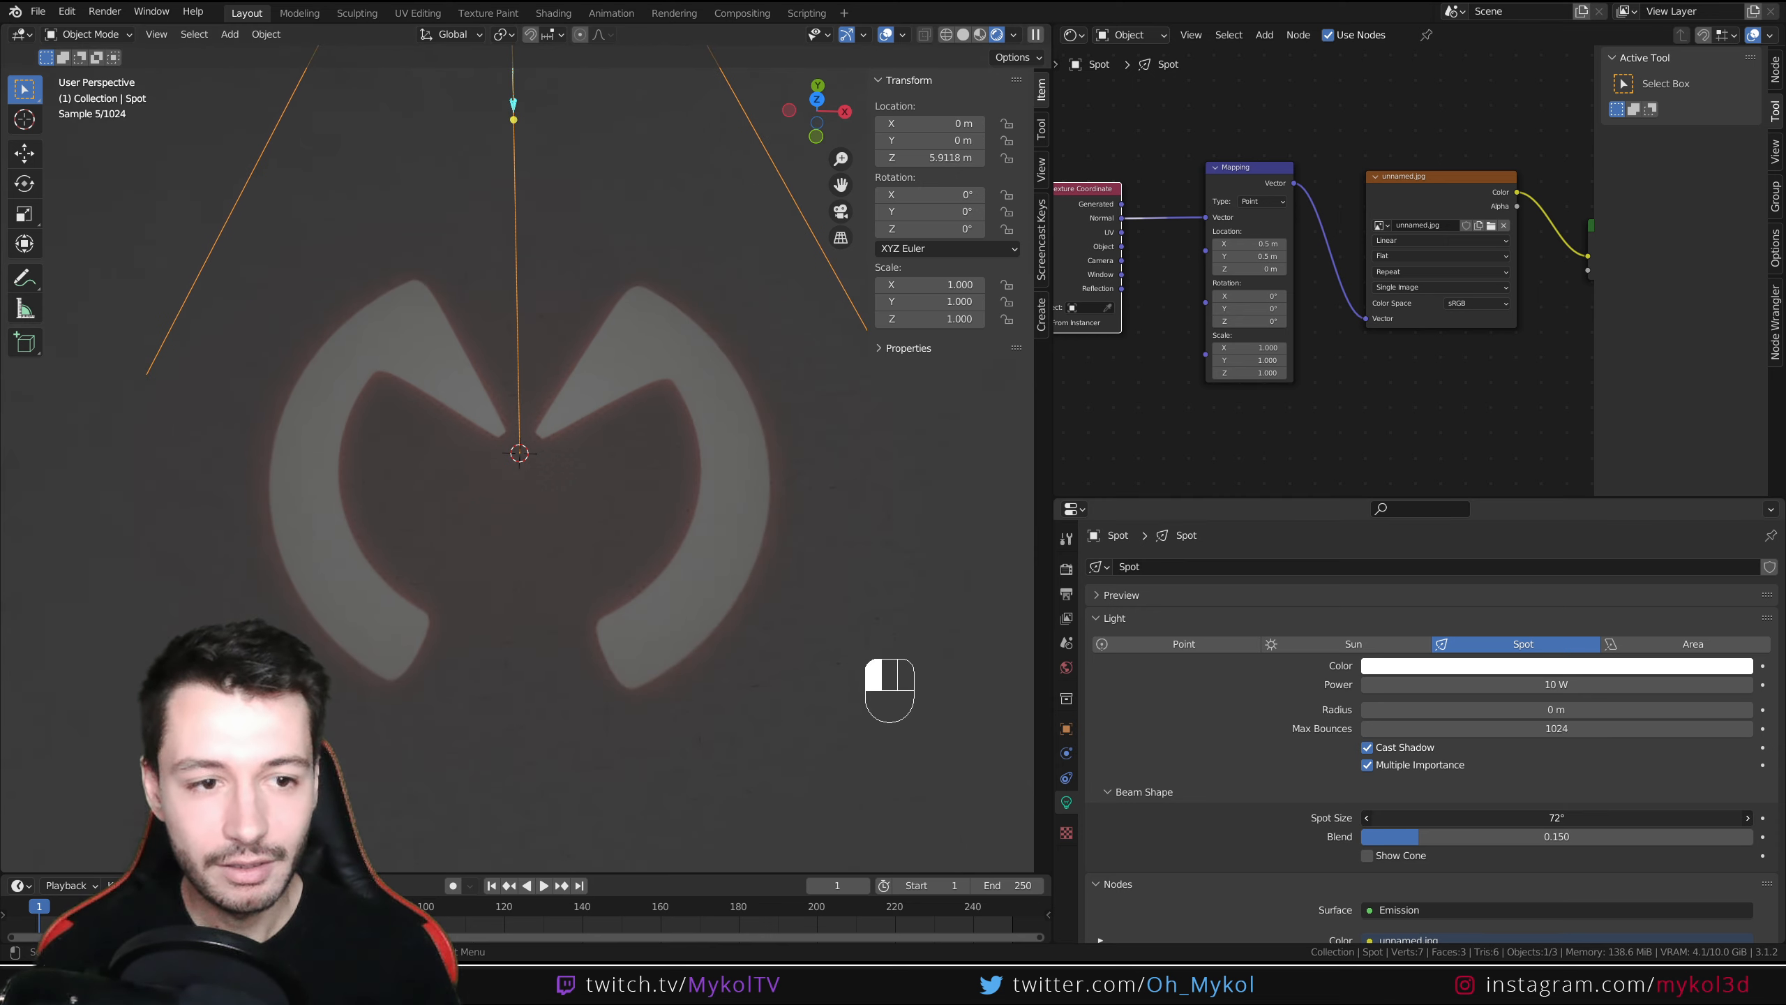
{"action": "left_click_drag", "start_coordinate": [1656, 817], "coordinate": [1491, 817]}
{"action": "left_click_drag", "start_coordinate": [1609, 817], "coordinate": [1751, 817]}
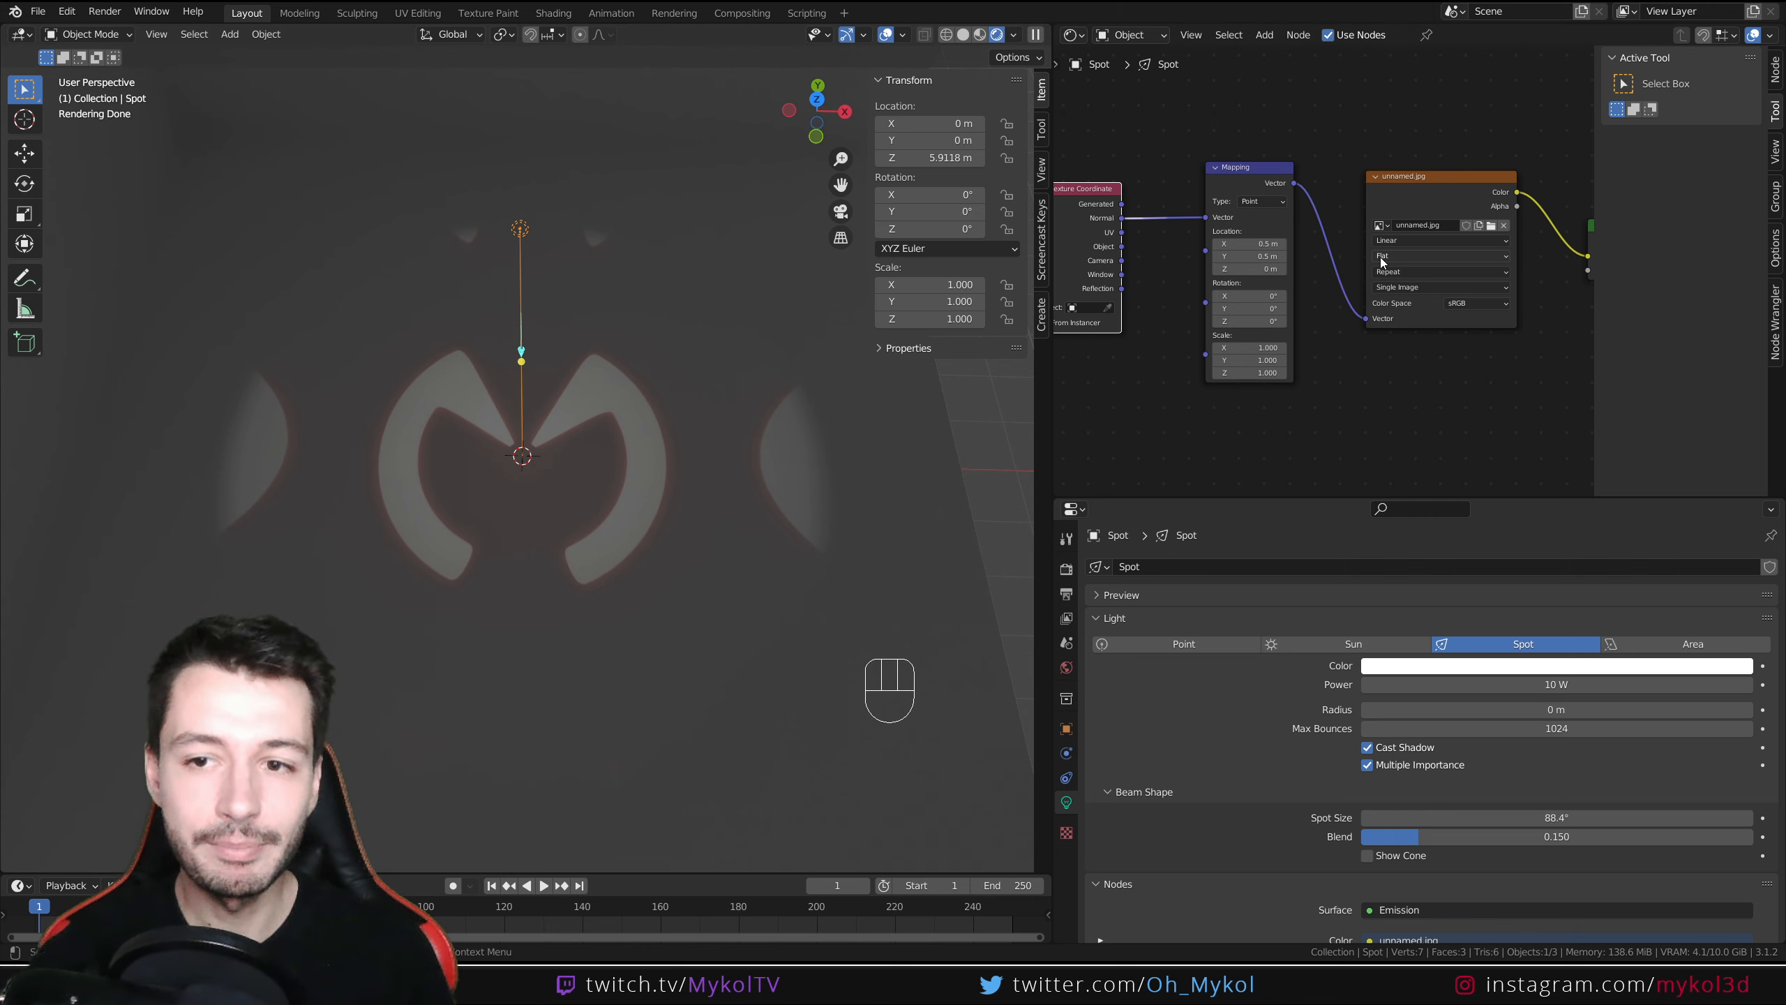
Try the Extend extension mode on the logo image texture, and set it to Clip.
{"action": "left_click", "coordinate": [1409, 274]}
{"action": "left_click", "coordinate": [1406, 301]}
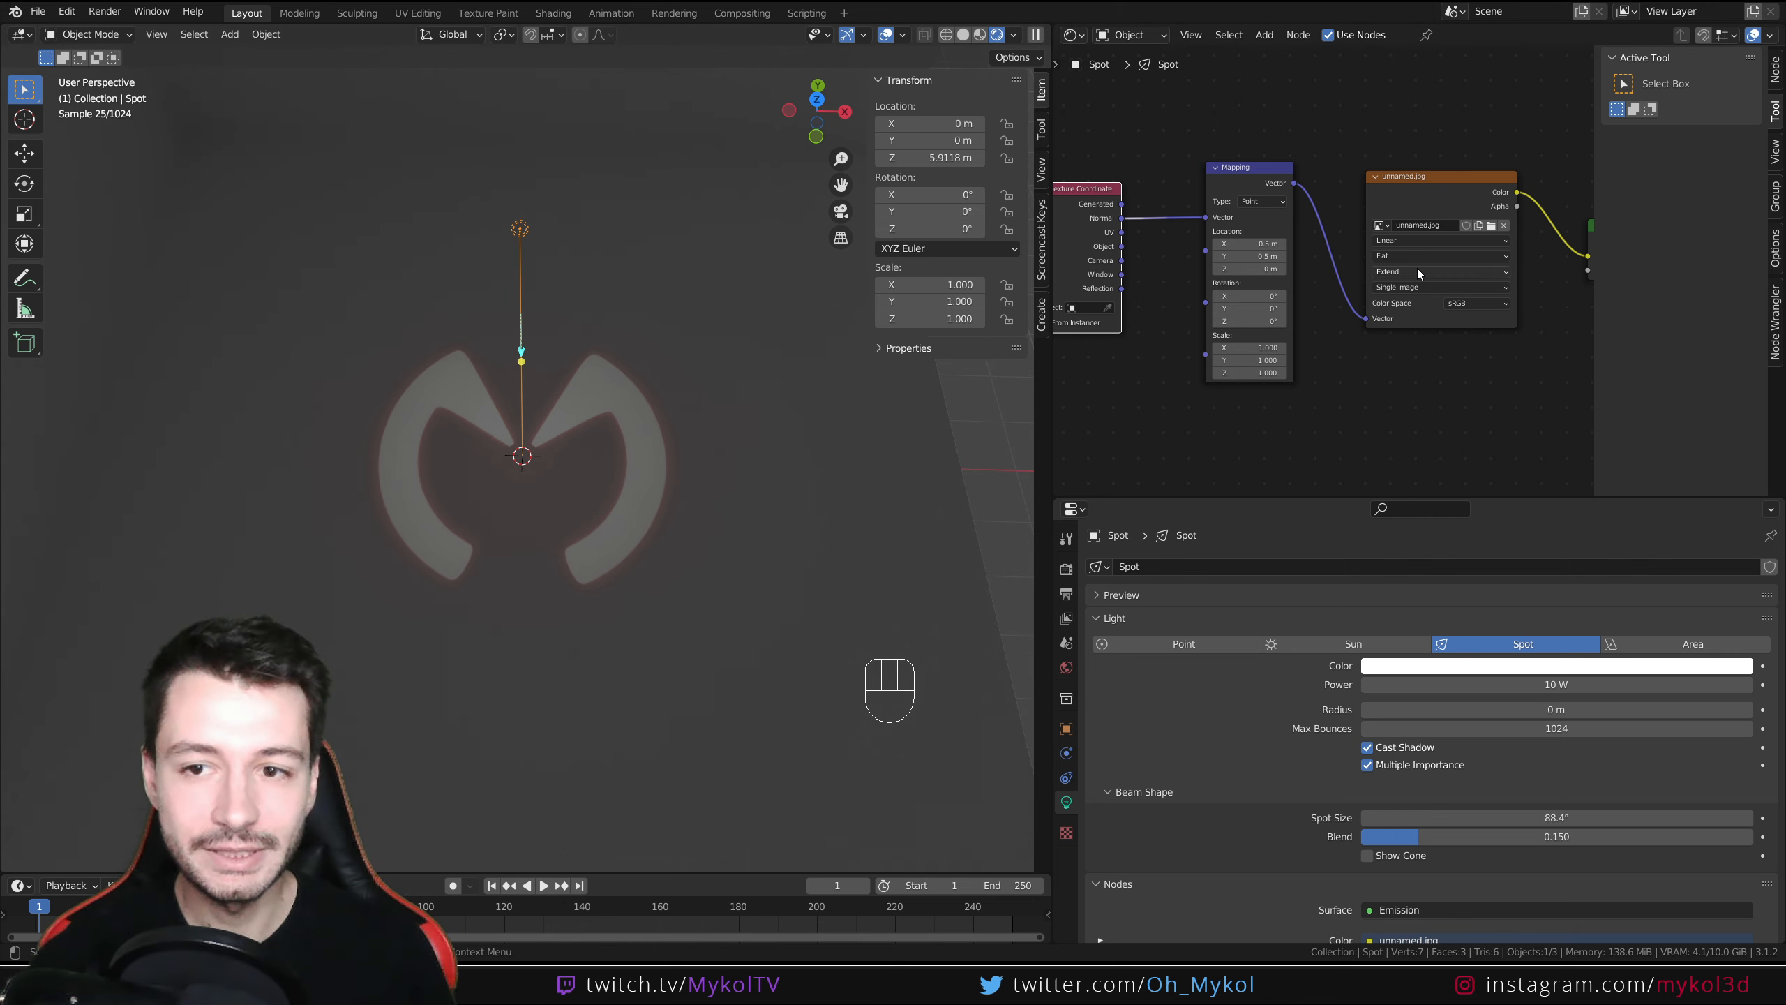
{"action": "left_click", "coordinate": [1417, 268]}
{"action": "left_click", "coordinate": [1404, 311]}
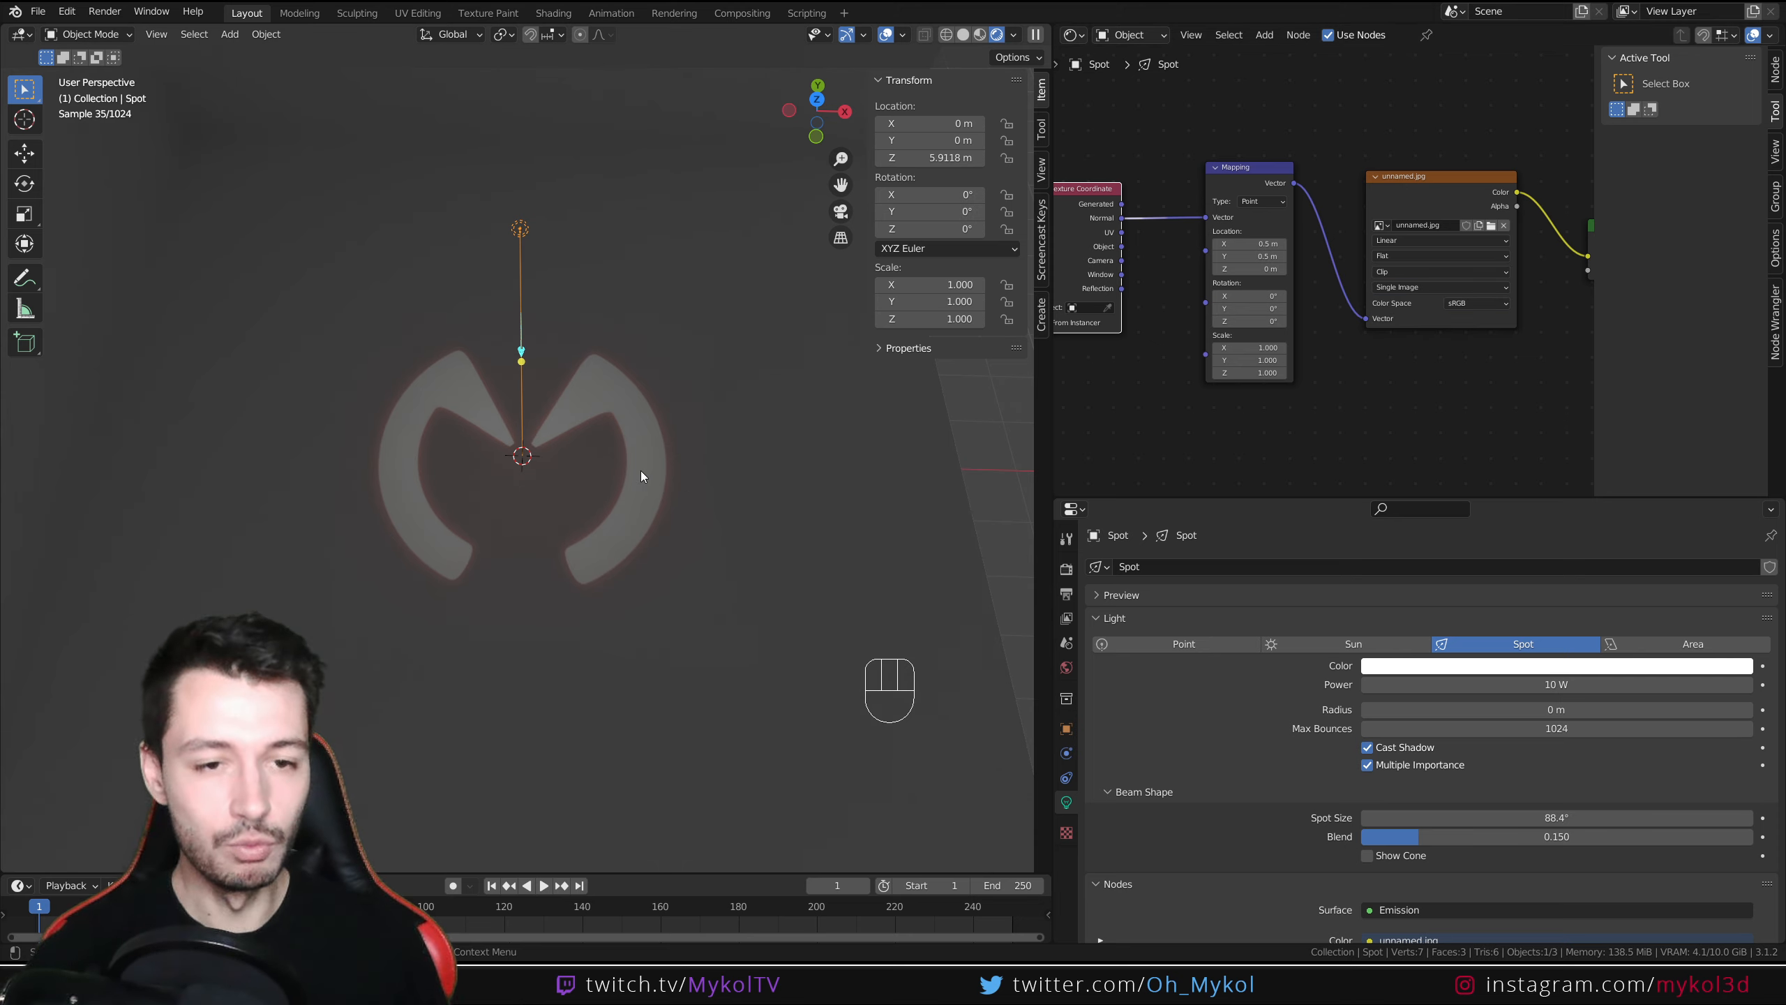
{"action": "mouse_move", "coordinate": [640, 471]}
{"action": "middle_mouse_down"}
{"action": "mouse_move", "coordinate": [639, 519]}
{"action": "mouse_move", "coordinate": [607, 491]}
{"action": "mouse_move", "coordinate": [619, 473]}
{"action": "middle_mouse_up"}
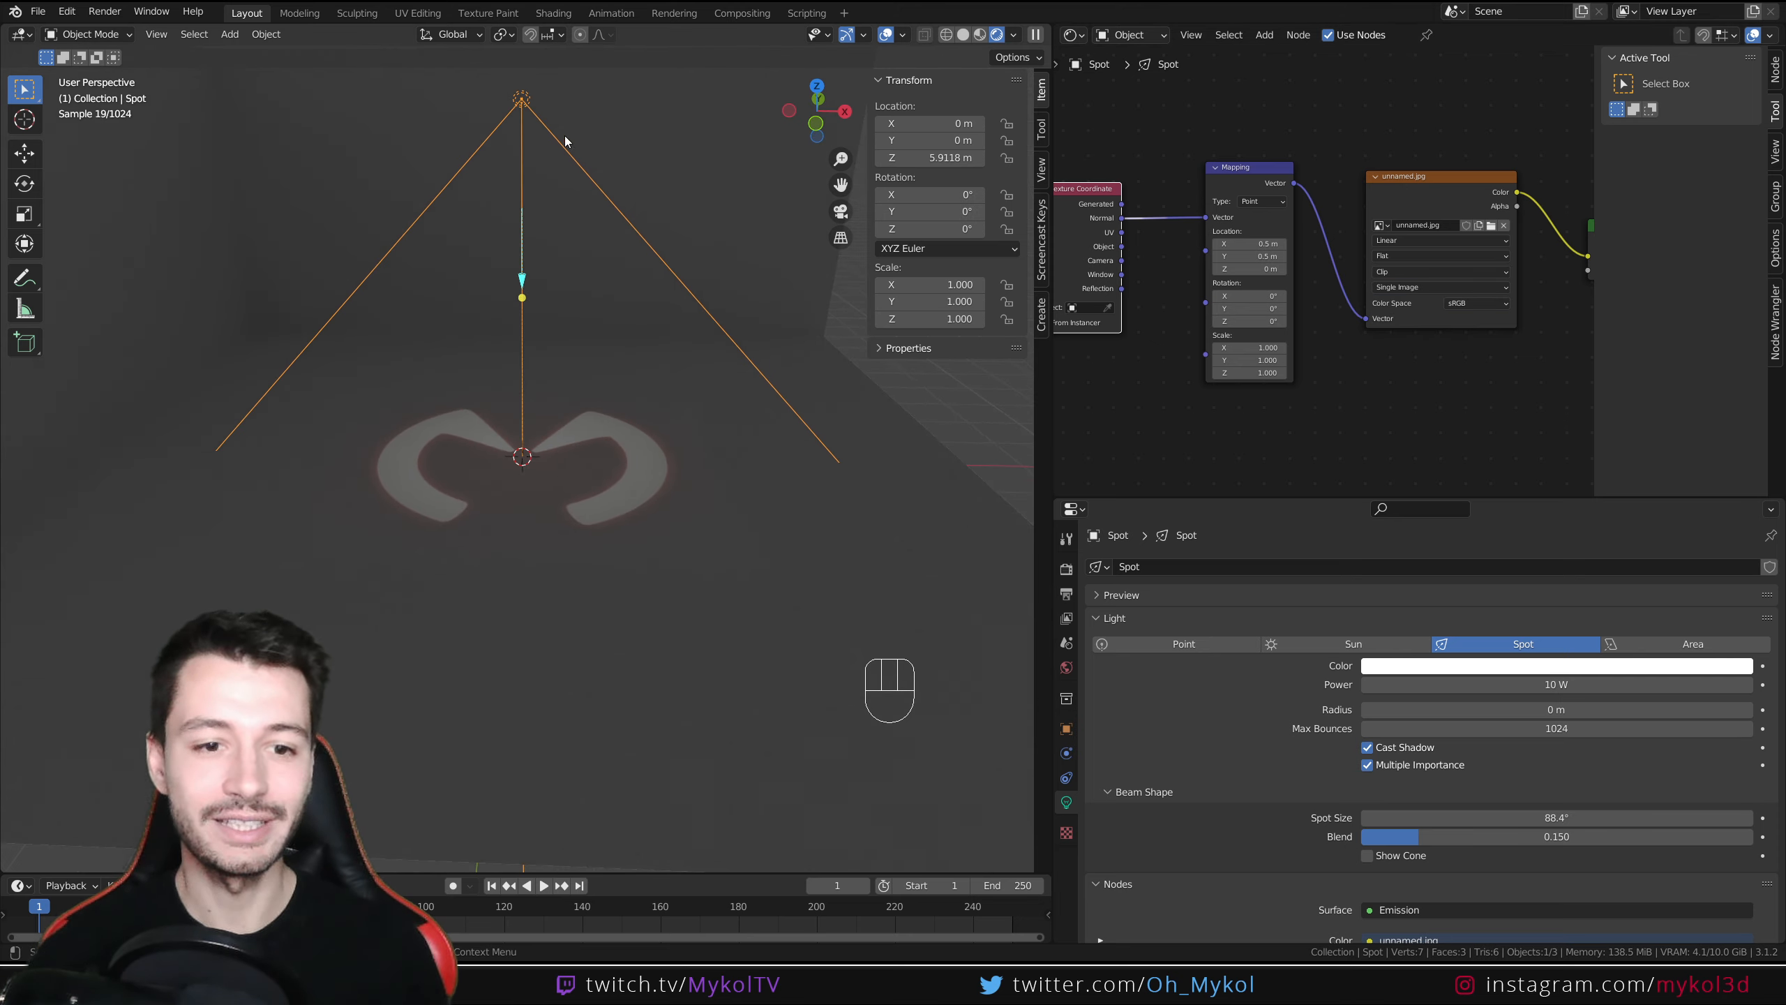
Set the Emission node's strength to 50 and narrow the spot light's spot size to 54.2°.
{"action": "middle_click_drag", "start_coordinate": [1582, 288], "coordinate": [1448, 312]}
{"action": "type", "text": "50"}
{"action": "key", "text": "Return"}
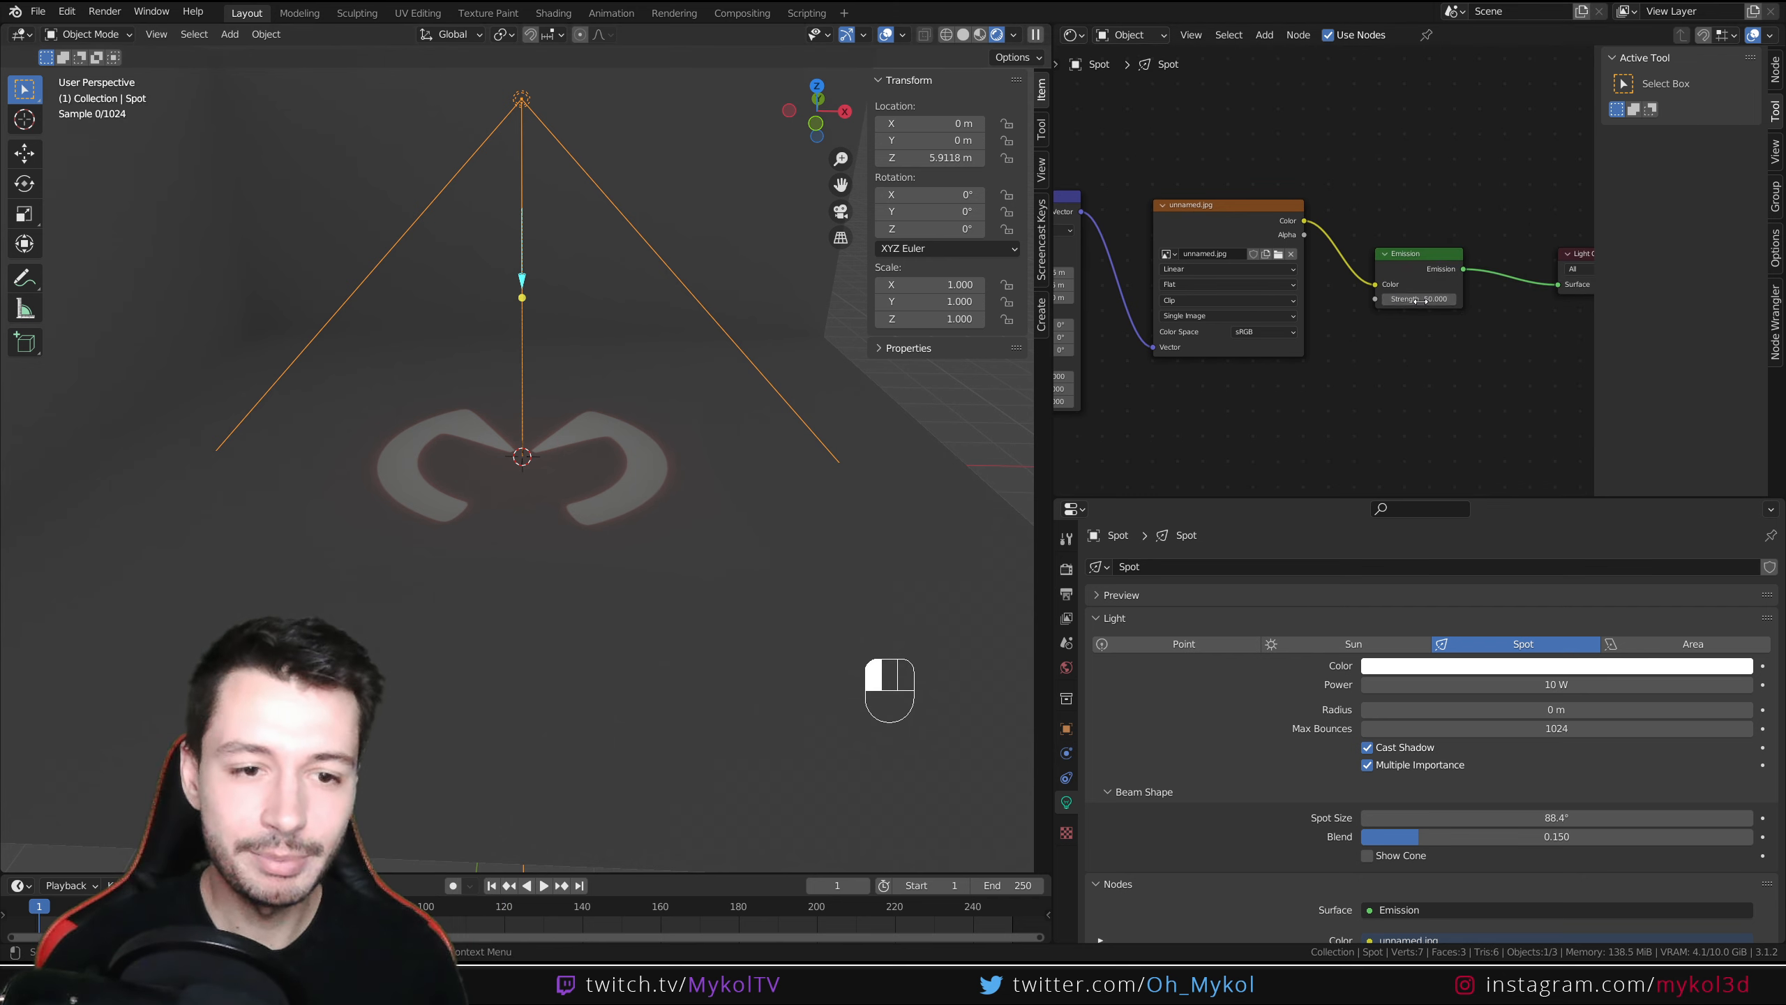
{"action": "middle_click_drag", "start_coordinate": [843, 422], "coordinate": [749, 514]}
{"action": "scroll", "coordinate": [760, 527], "scroll_direction": "up", "scroll_amount": 2}
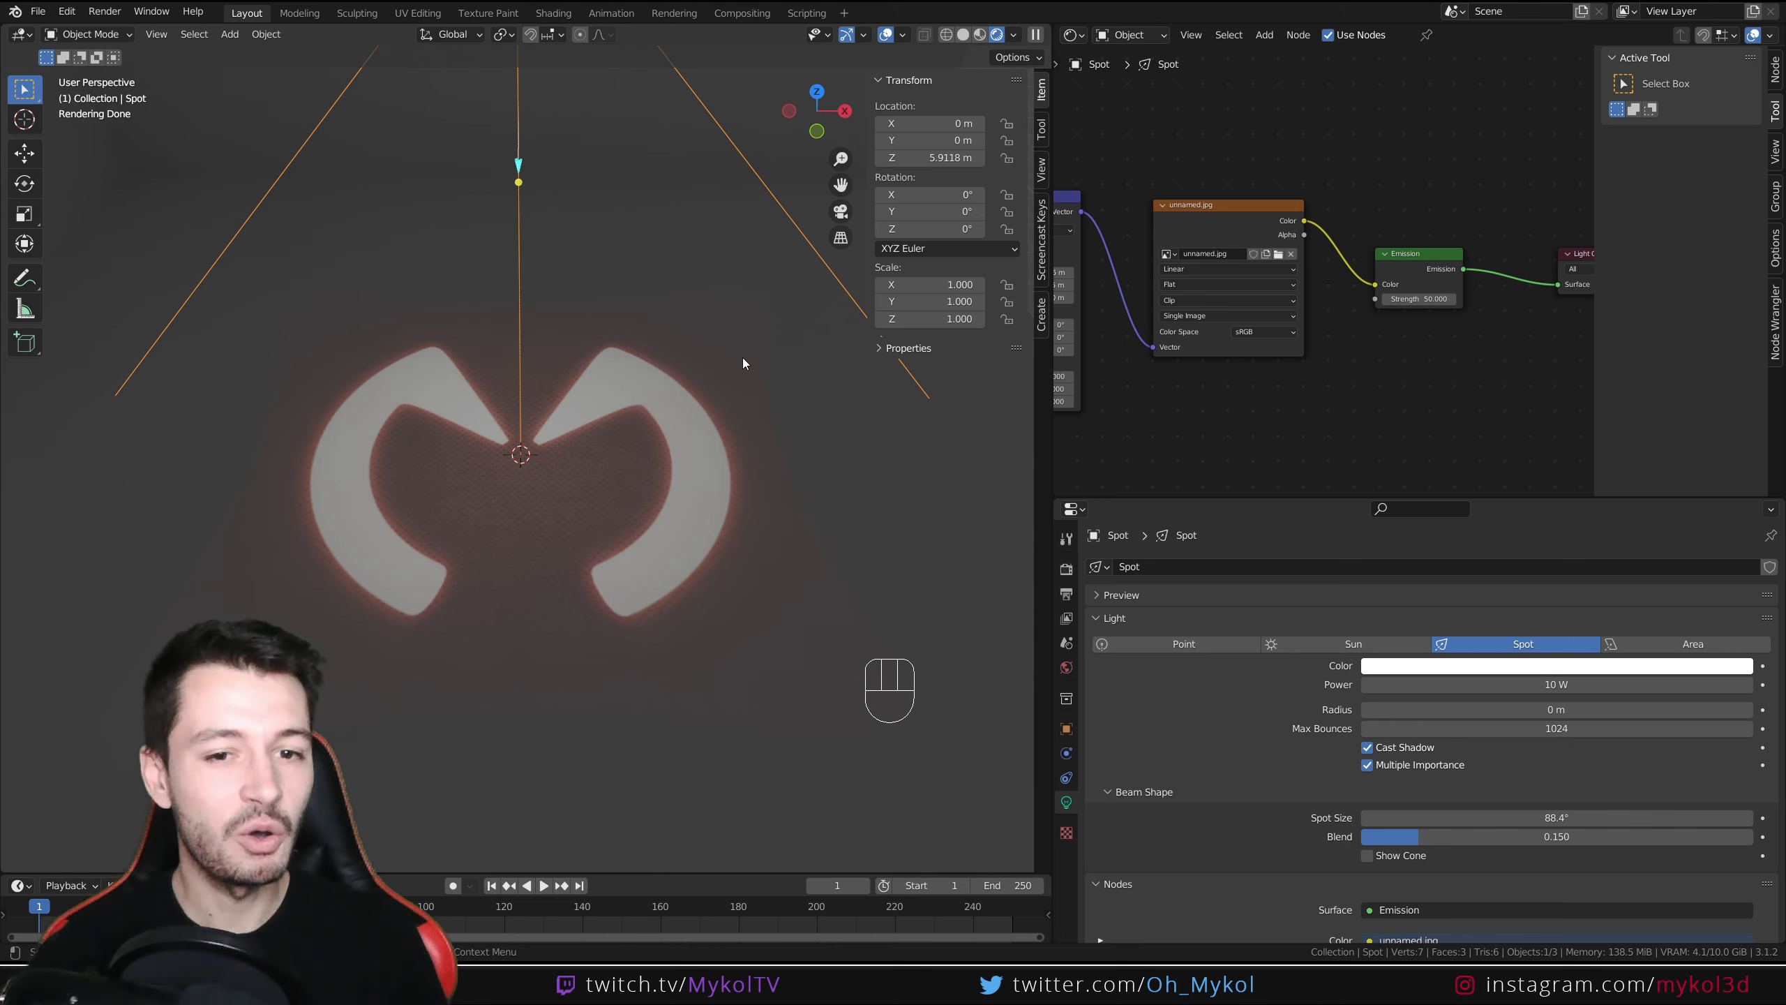
{"action": "left_click_drag", "start_coordinate": [1556, 817], "coordinate": [1454, 818]}
{"action": "middle_click_drag", "start_coordinate": [332, 478], "coordinate": [497, 646]}
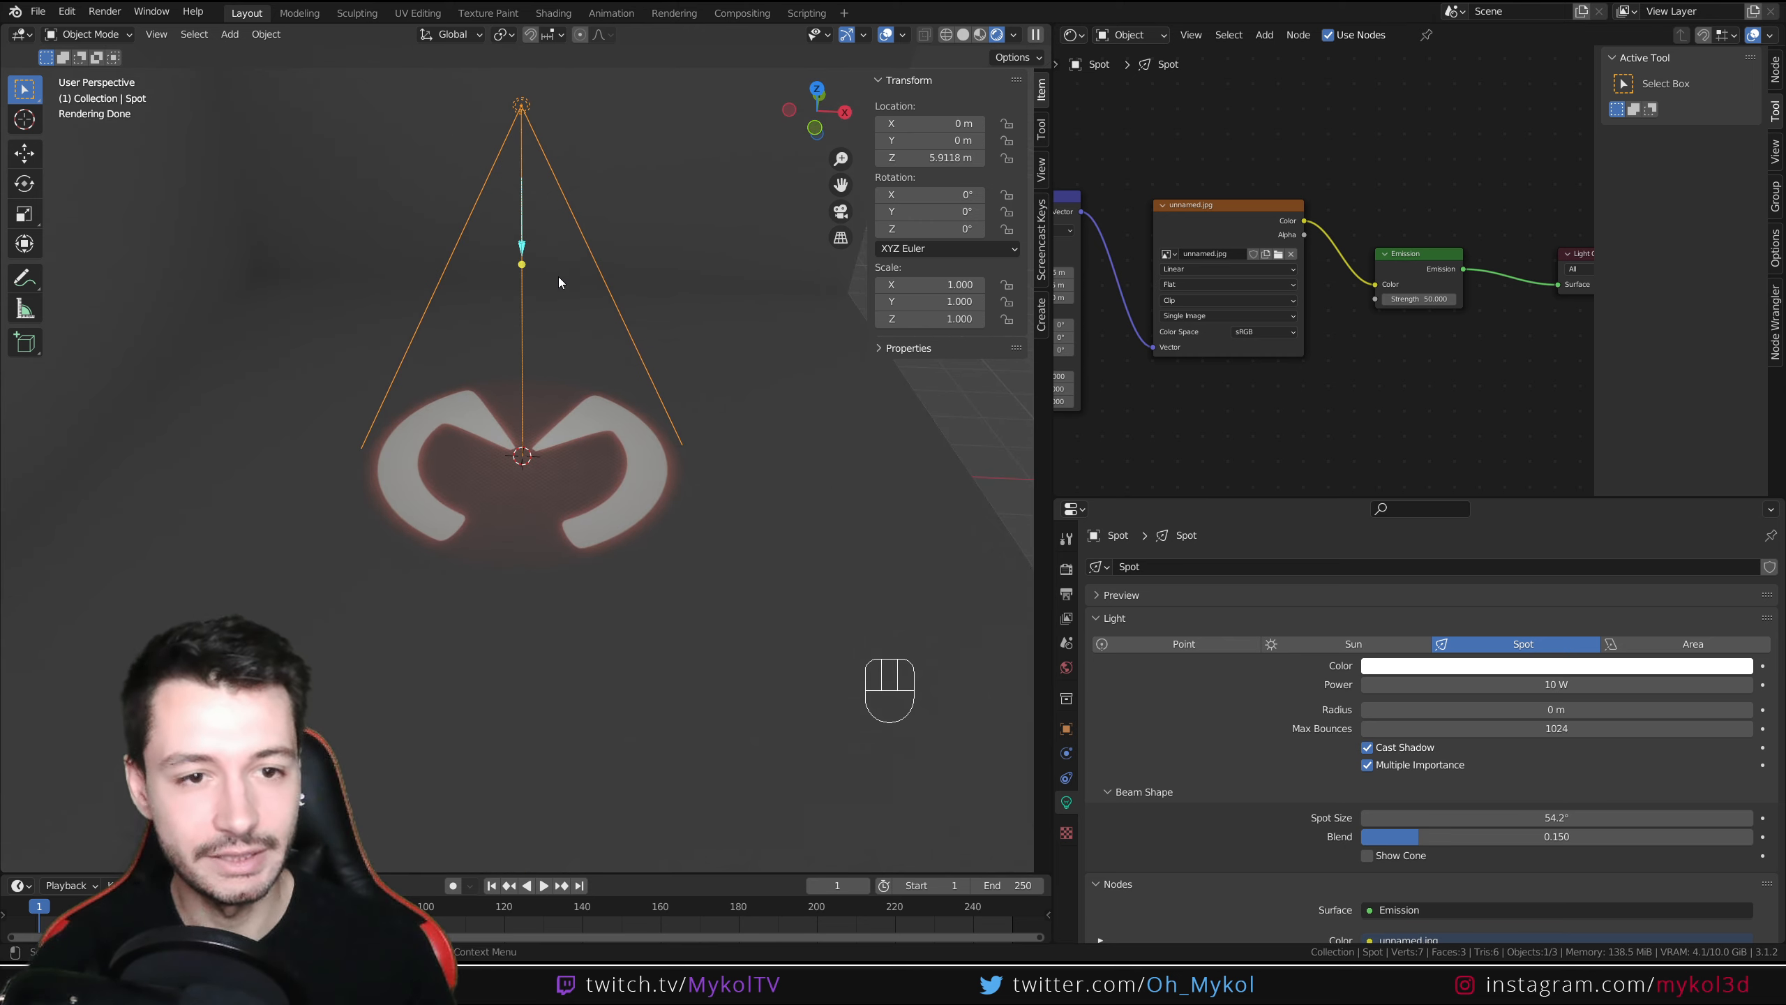
Try aiming the spot light at another point on the floor, and undo the rotation.
{"action": "left_click_drag", "start_coordinate": [513, 279], "coordinate": [456, 503]}
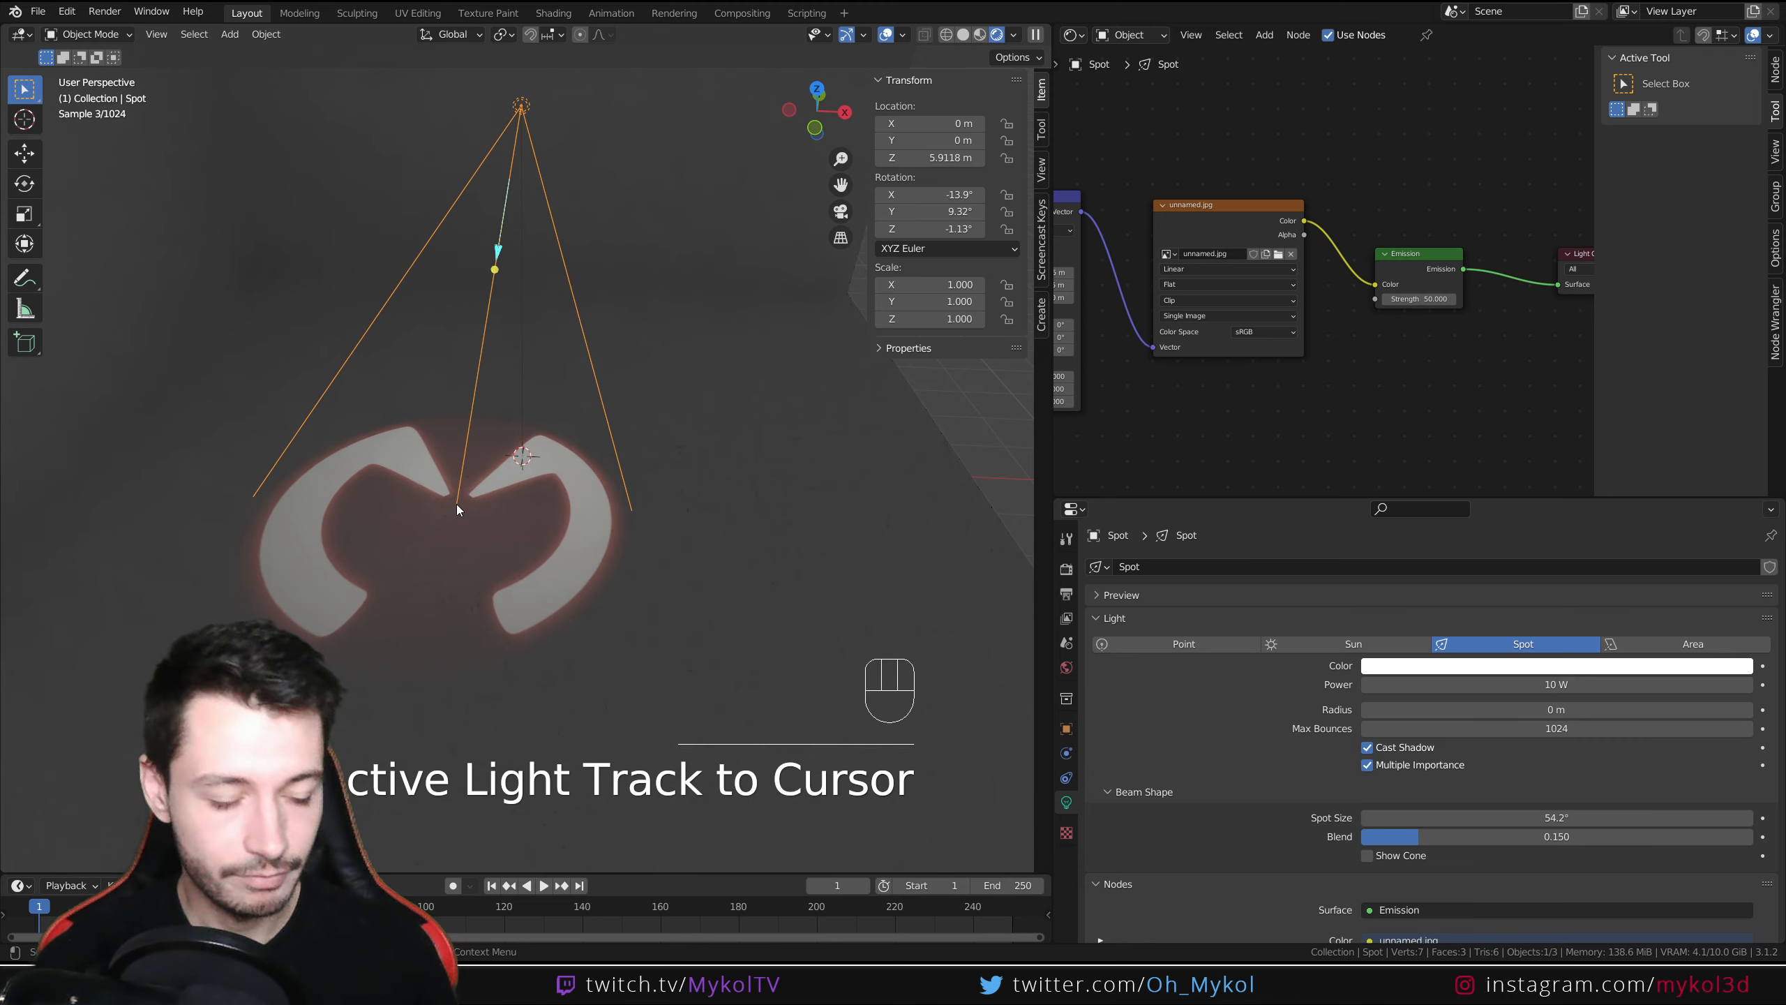
{"action": "key", "text": "ctrl+z"}
{"action": "middle_click_drag", "start_coordinate": [1228, 421], "coordinate": [1302, 432]}
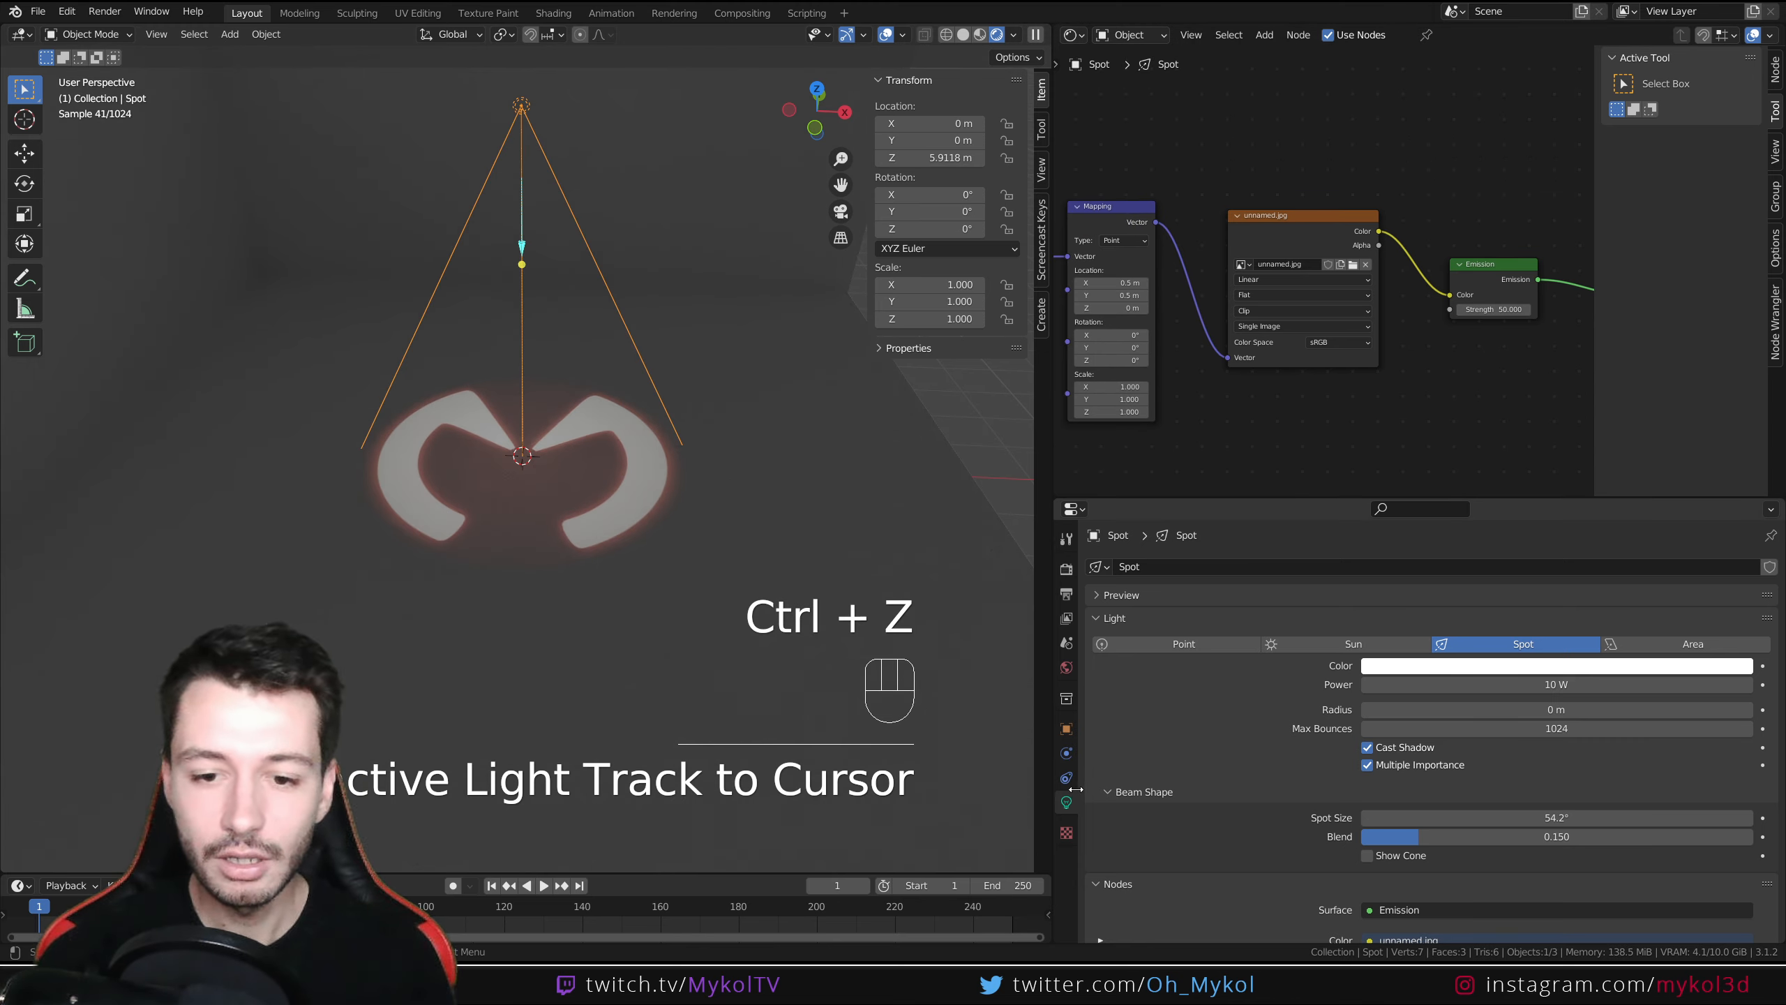
Darken the scene by setting the world background strength to 0.1.
{"action": "left_click", "coordinate": [1066, 667]}
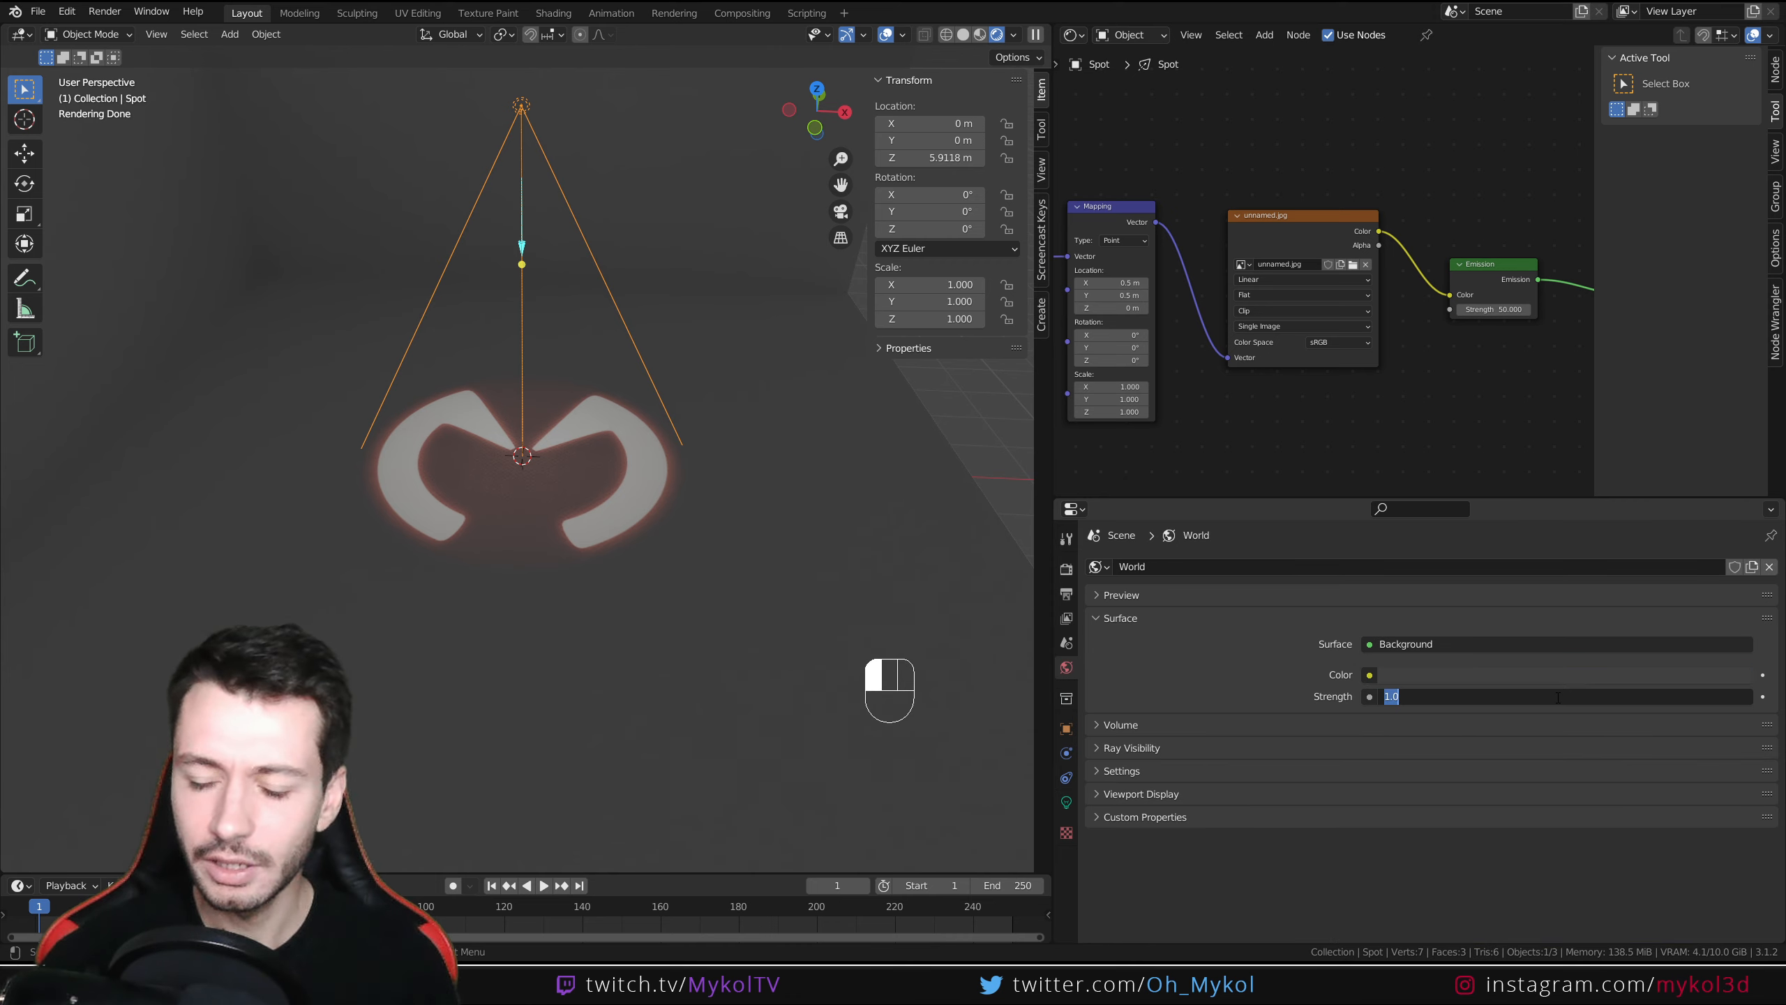
{"action": "left_click_drag", "start_coordinate": [1556, 696], "coordinate": [951, 687]}
{"action": "mouse_move", "coordinate": [692, 529]}
{"action": "middle_mouse_down"}
{"action": "mouse_move", "coordinate": [652, 511]}
{"action": "mouse_move", "coordinate": [679, 519]}
{"action": "middle_mouse_up"}
{"action": "left_click", "coordinate": [1438, 694]}
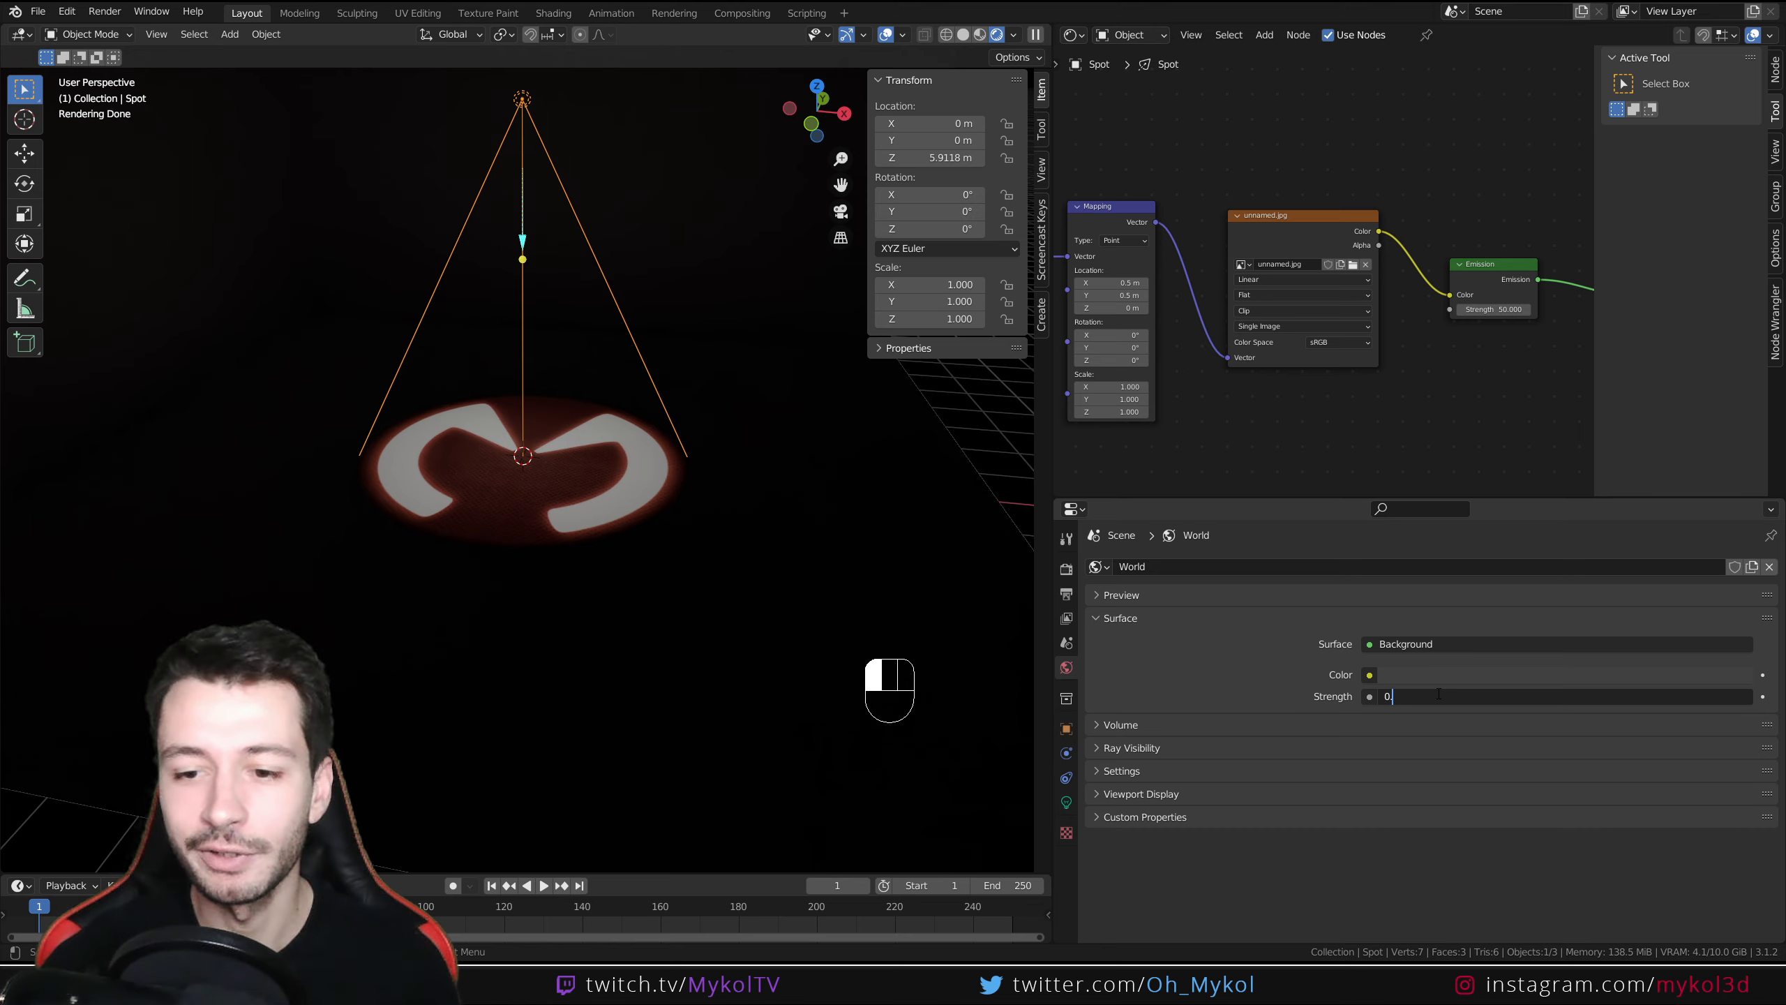
{"action": "type", "text": "0.05"}
{"action": "key", "text": "Return"}
{"action": "left_click", "coordinate": [1578, 697]}
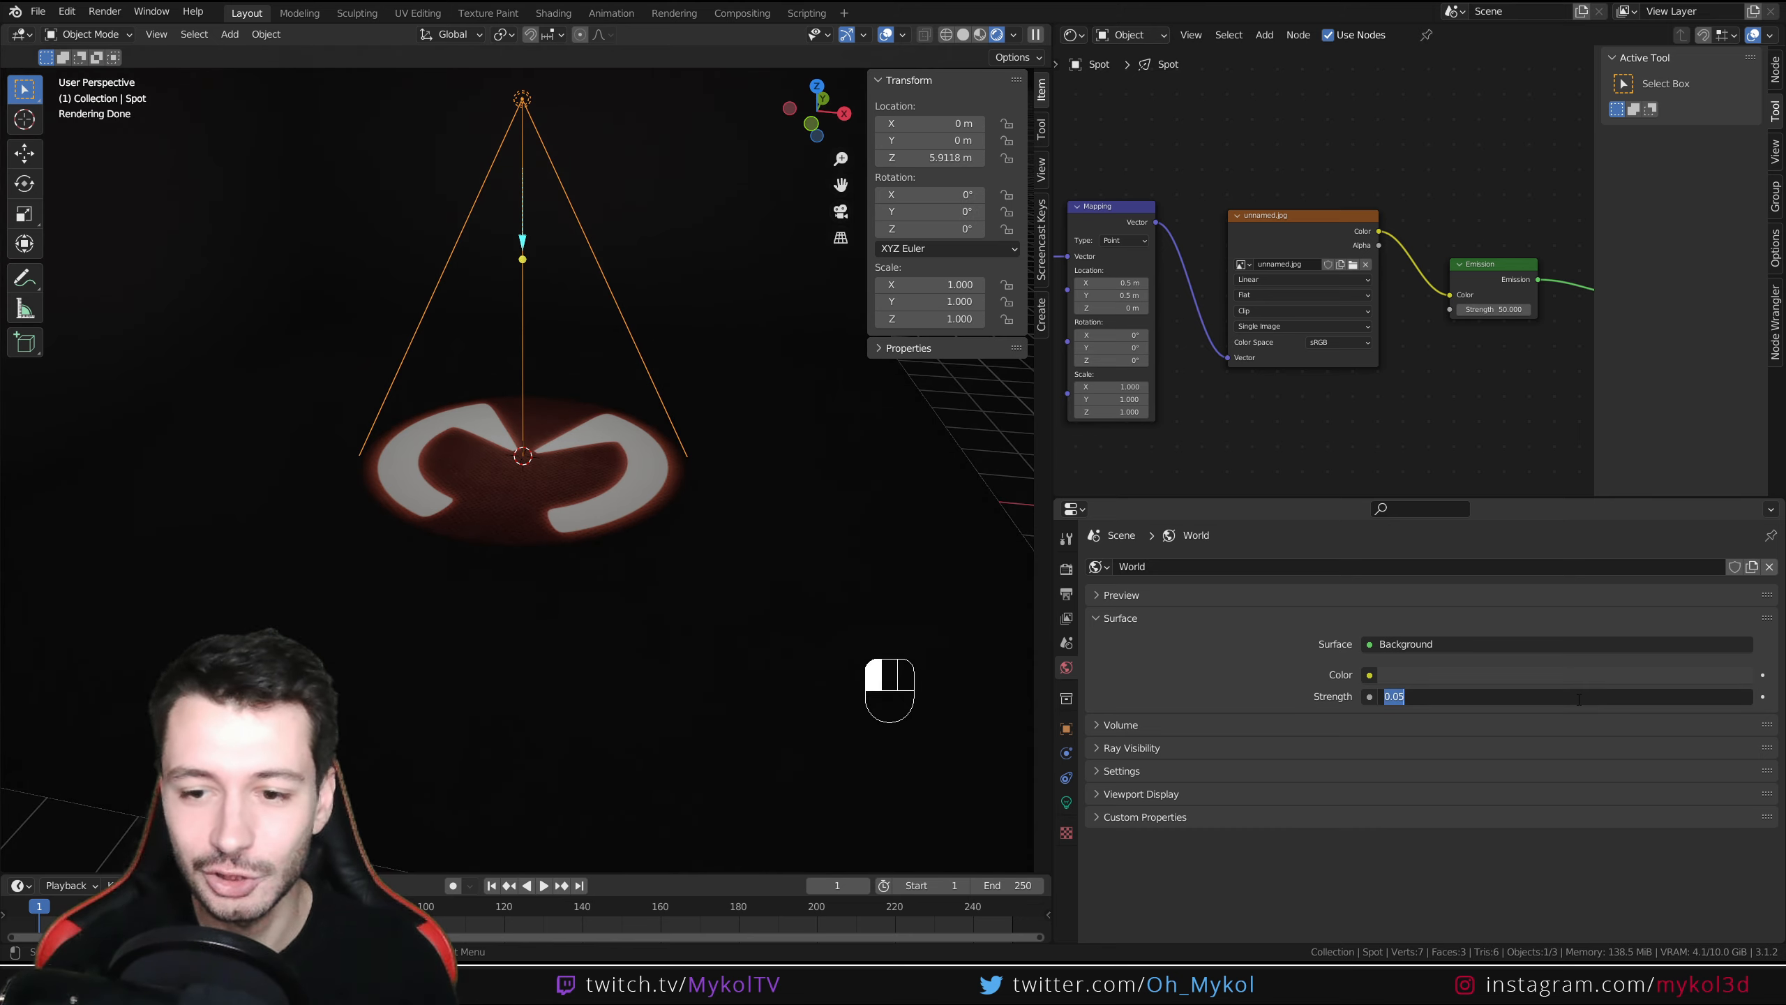
{"action": "type", "text": "0.1"}
{"action": "key", "text": "Return"}
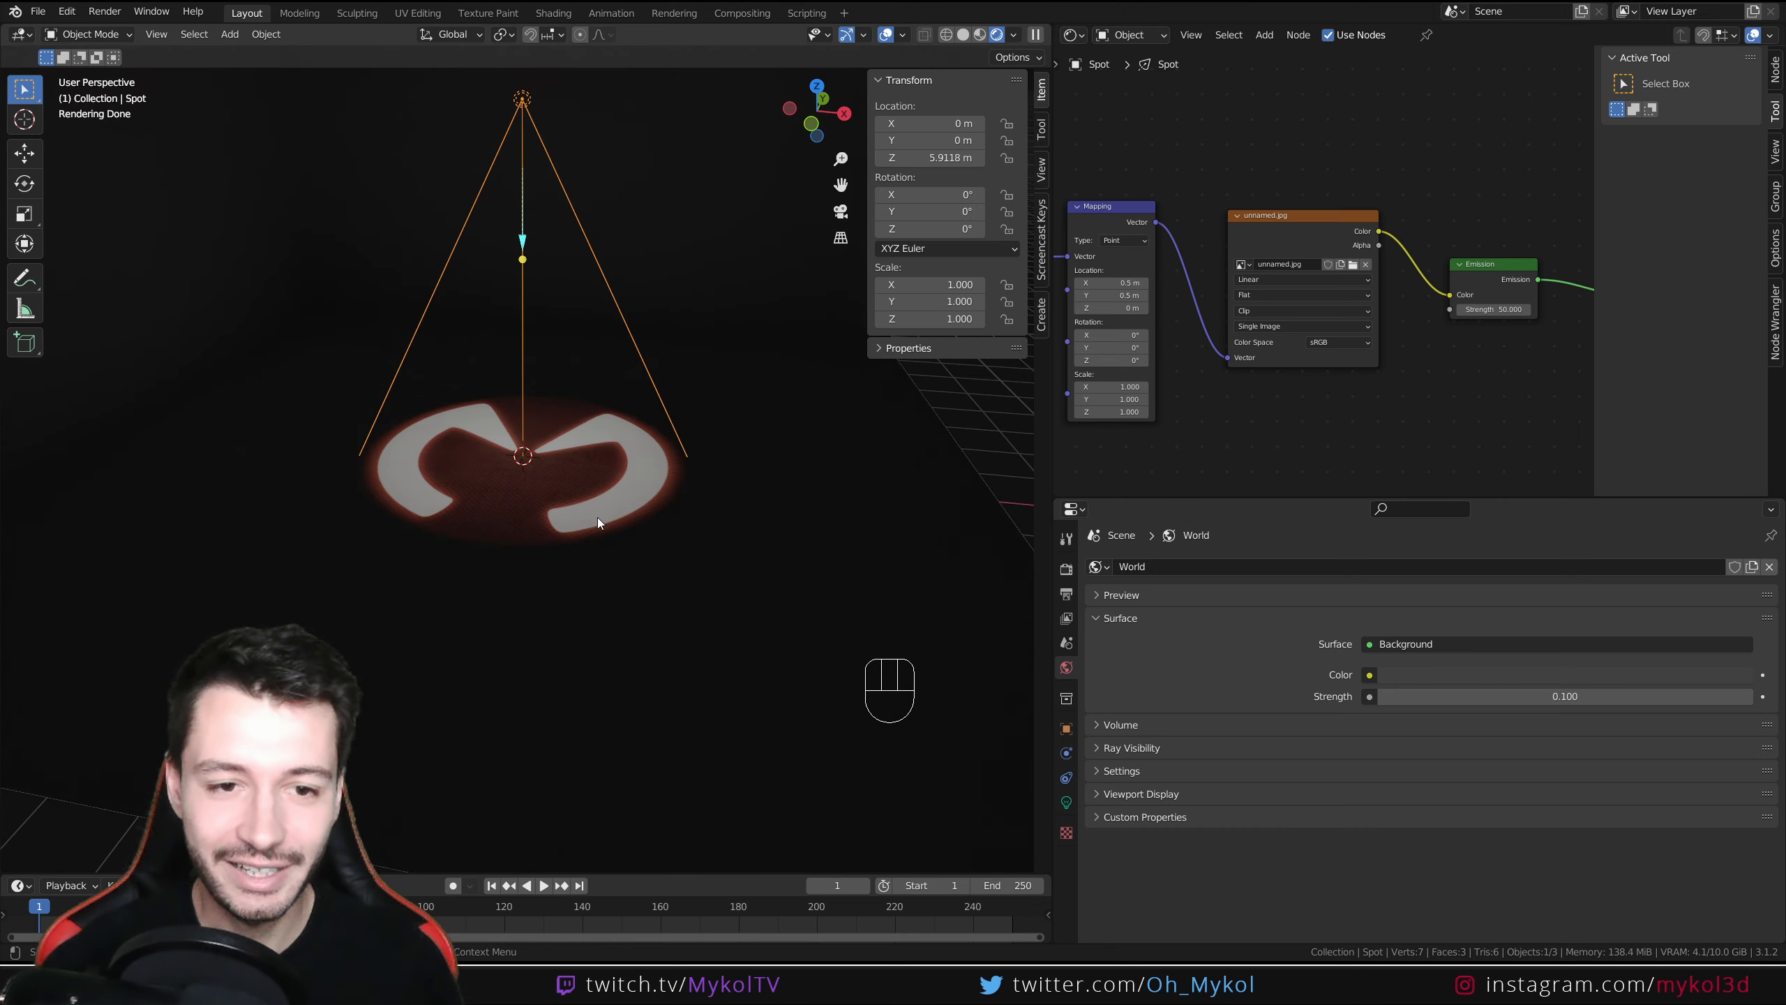
Add a 2 m cube at the 3D cursor and move it aside, clear of the projected logo.
{"action": "middle_click_drag", "start_coordinate": [597, 517], "coordinate": [621, 519]}
{"action": "middle_click_drag", "start_coordinate": [618, 486], "coordinate": [639, 564], "text": "shift"}
{"action": "middle_click_drag", "start_coordinate": [639, 565], "coordinate": [598, 533]}
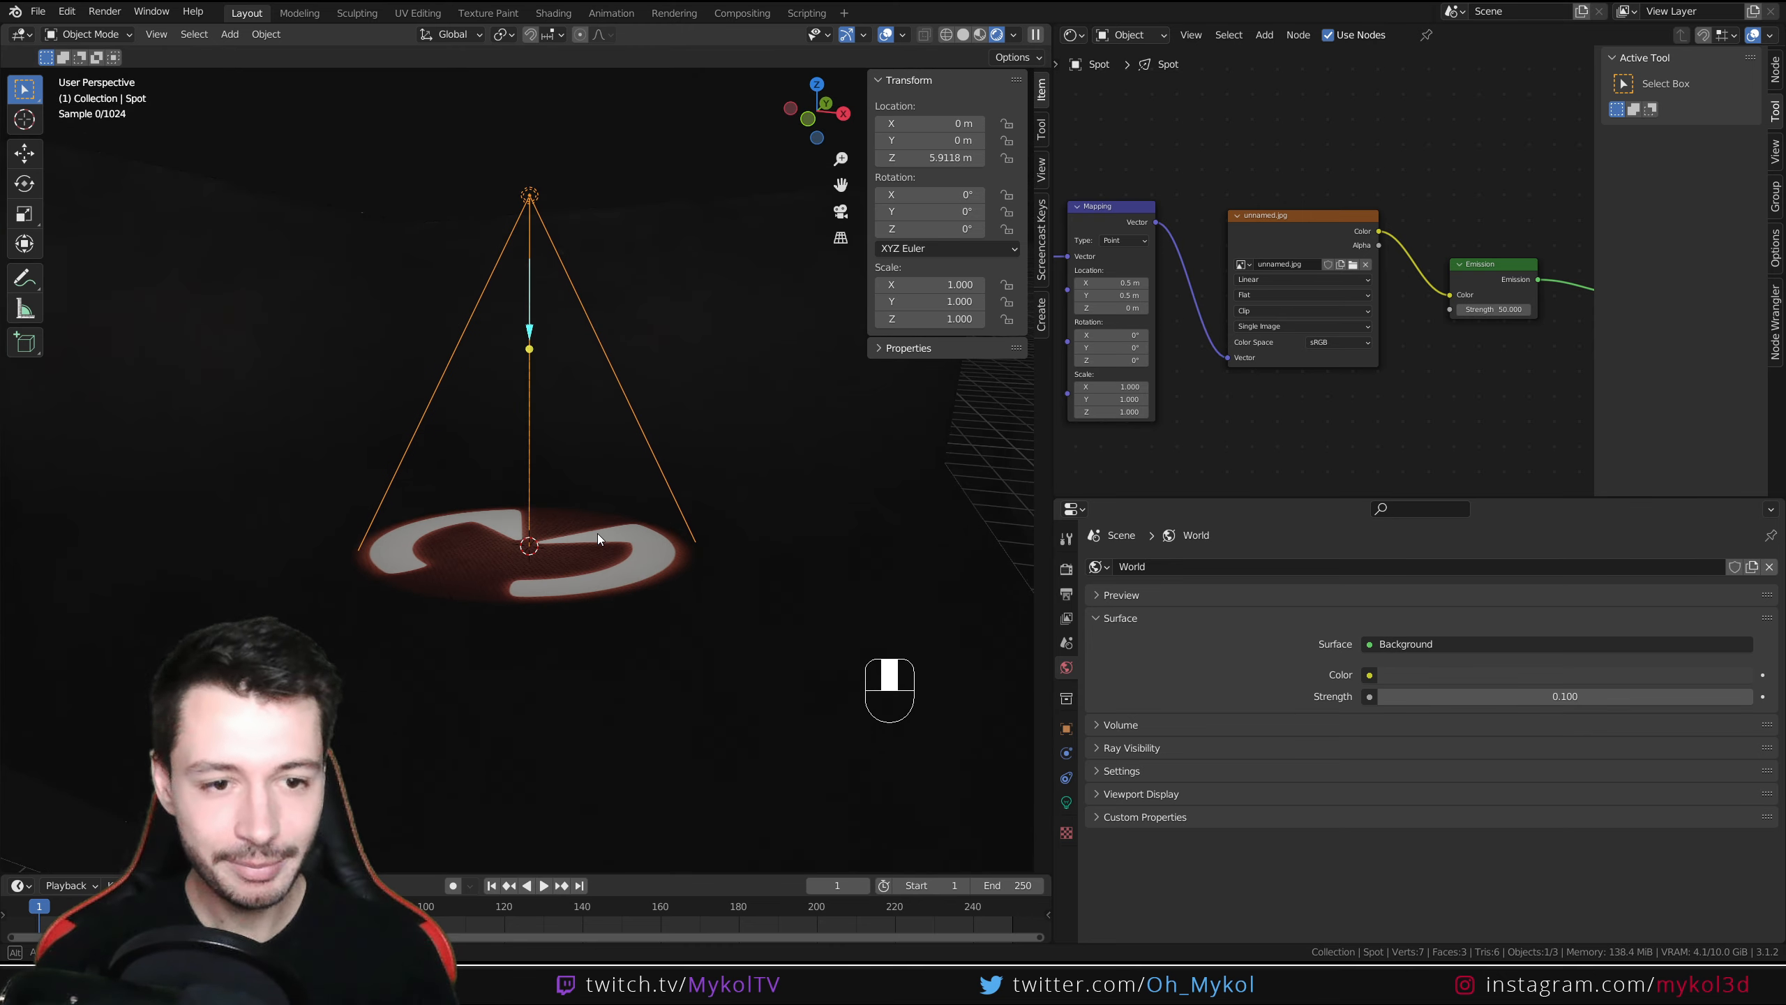
{"action": "key", "text": "shift+a"}
{"action": "left_click", "coordinate": [667, 520]}
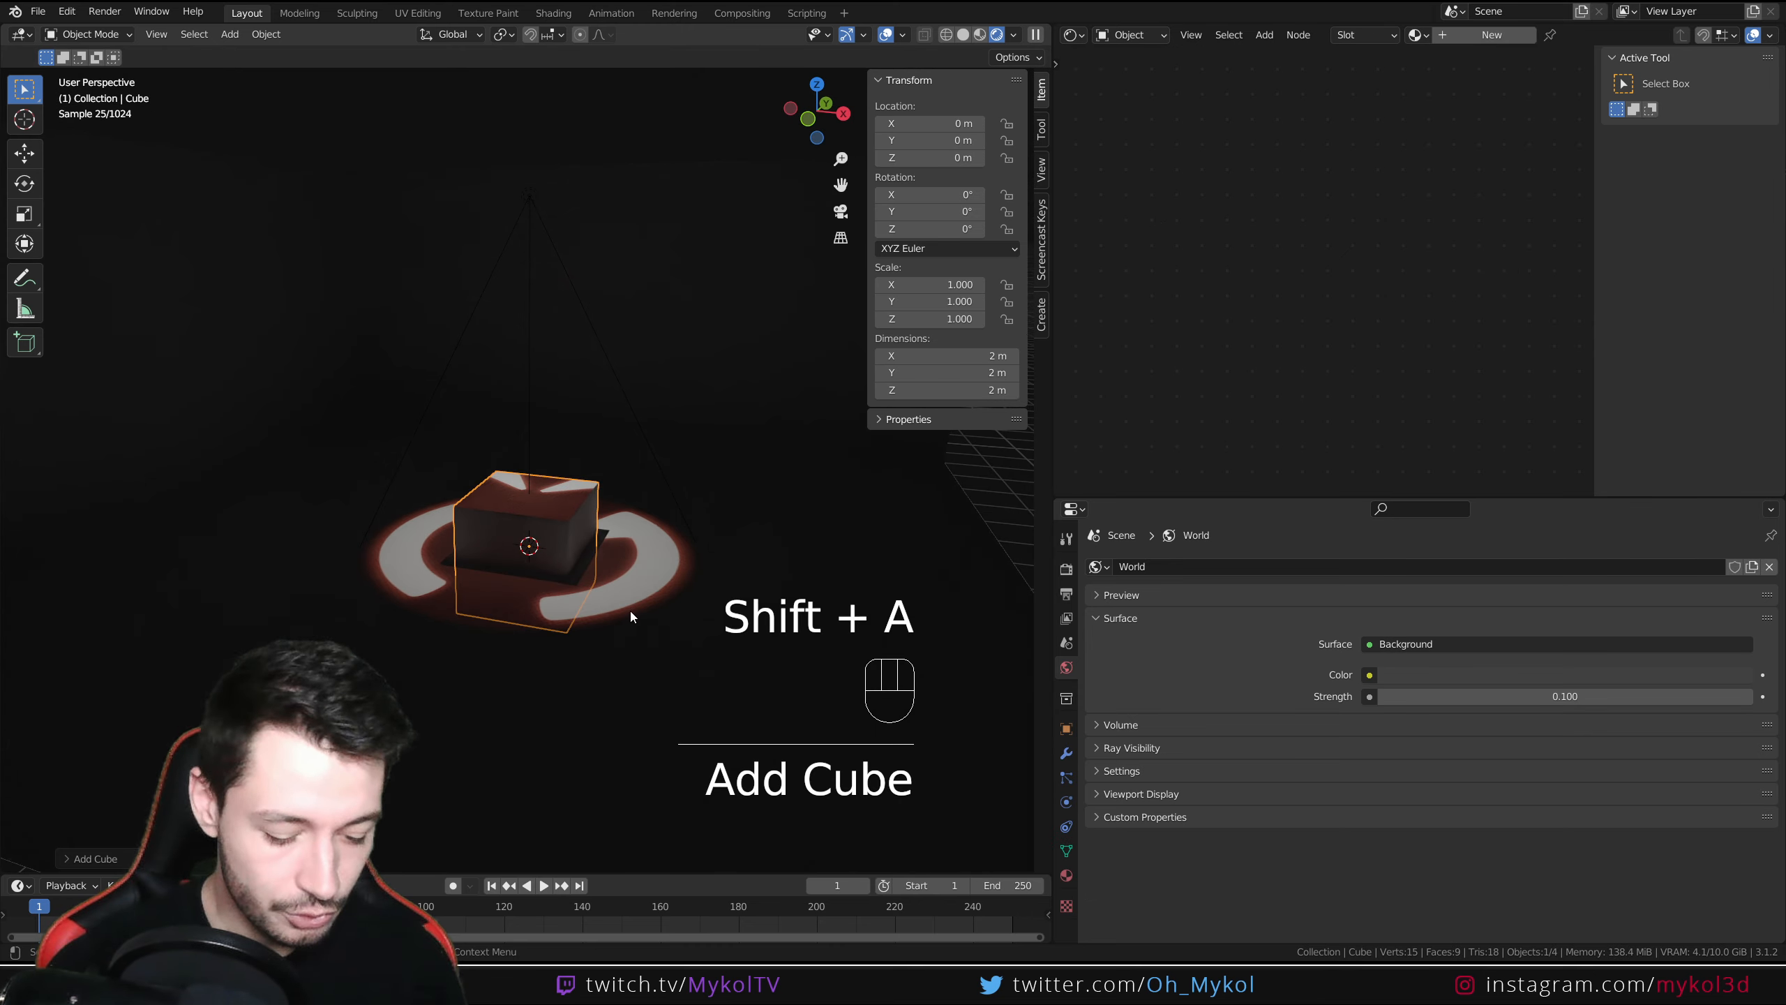
{"action": "key", "text": "g"}
{"action": "left_click", "coordinate": [397, 562]}
Select the spot light and aim it where the floor meets the wall, rotating it to about 45.5° on X and 8.9° on Y.
{"action": "left_click", "coordinate": [535, 218]}
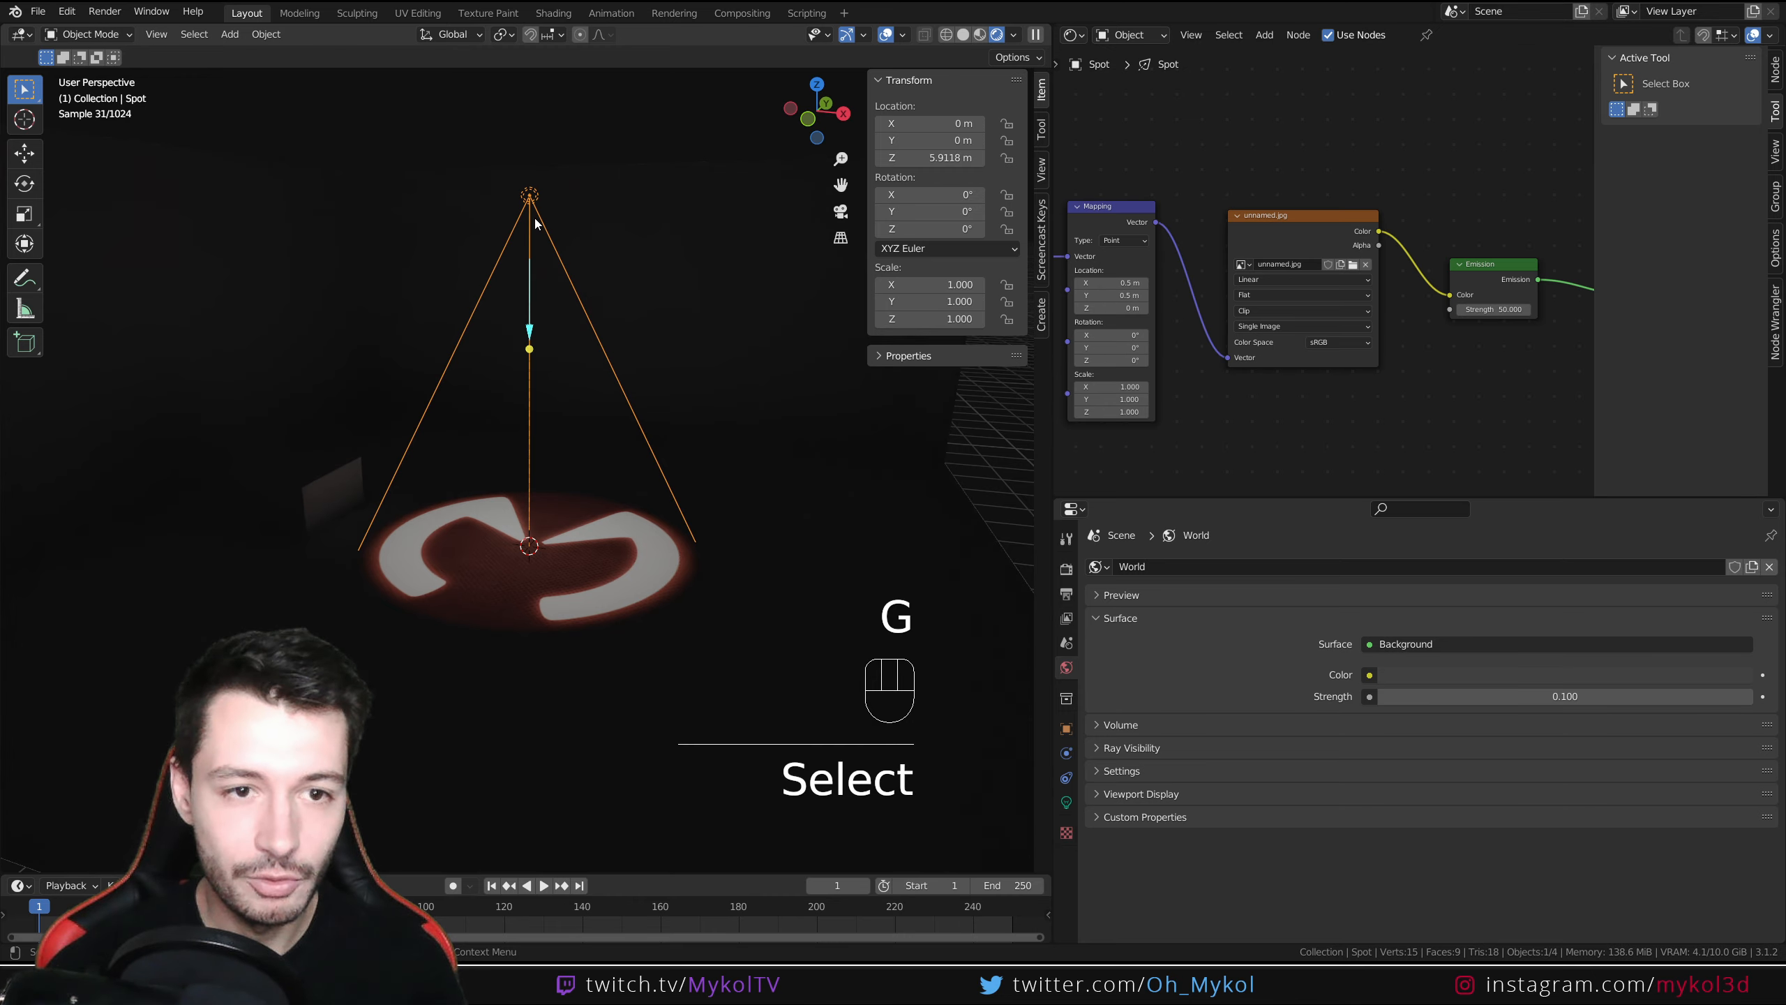
{"action": "left_click_drag", "start_coordinate": [527, 359], "coordinate": [555, 449]}
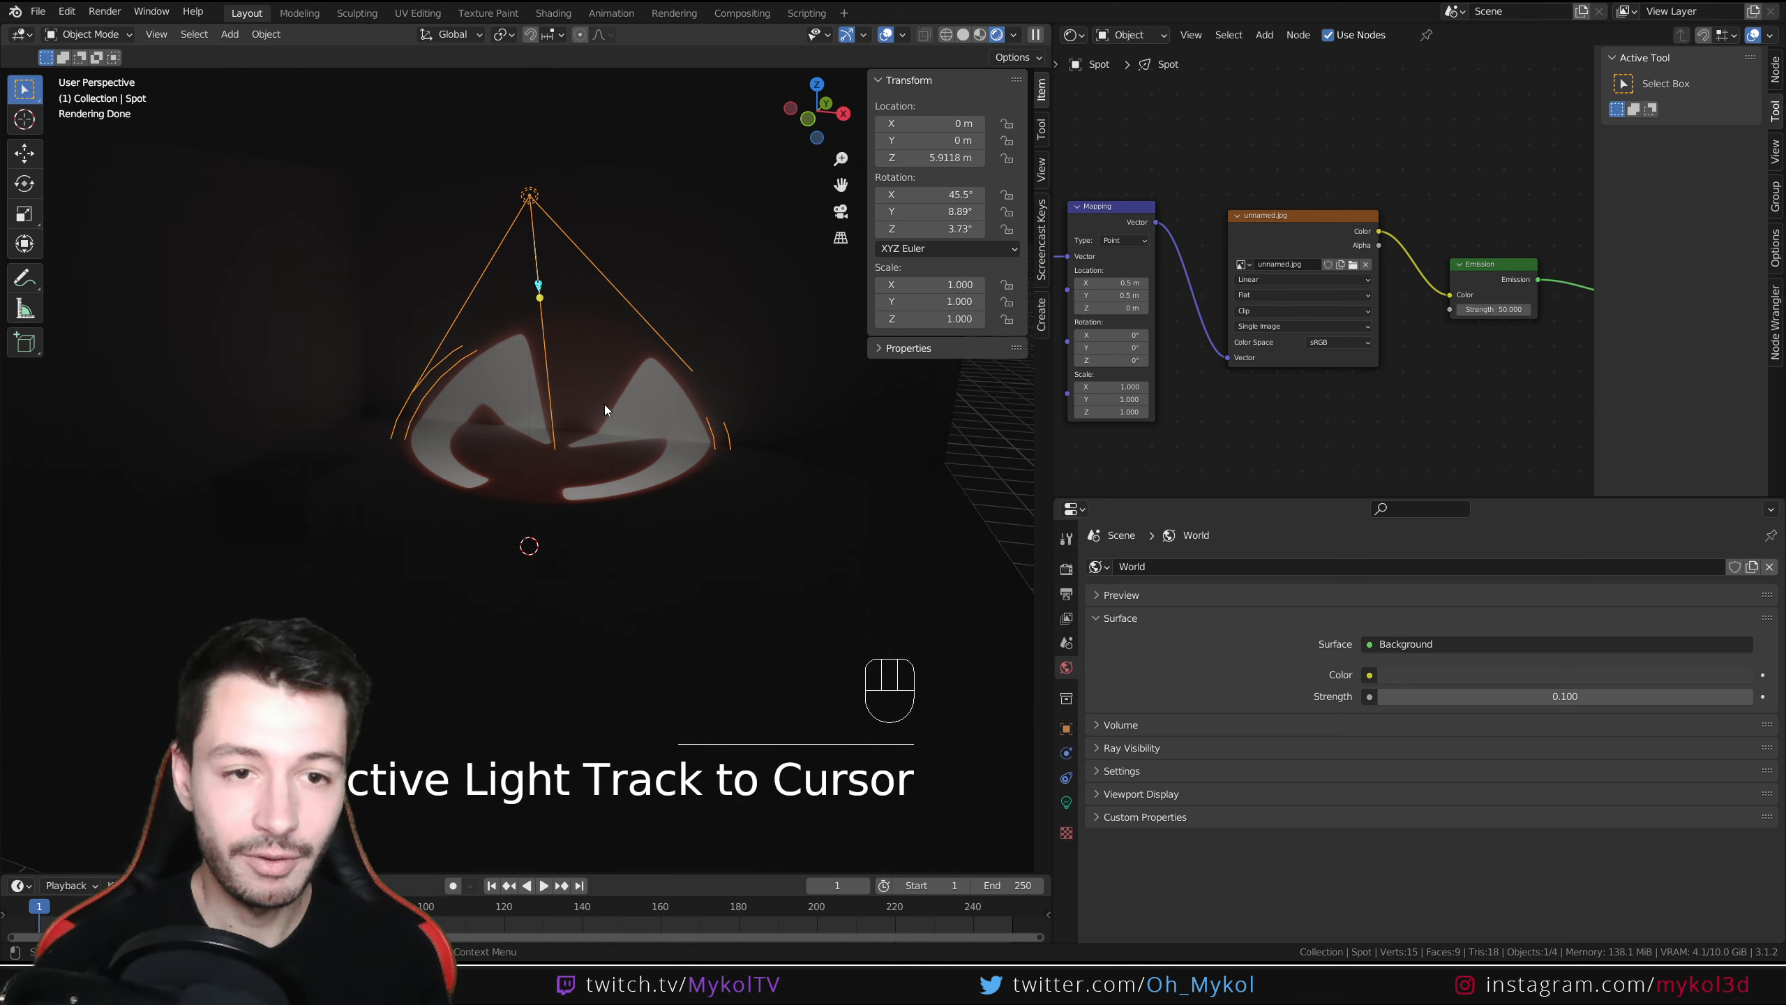
Undo the spot light's last rotation and add a Wave Texture node above the image texture node.
{"action": "key", "text": "ctrl+z"}
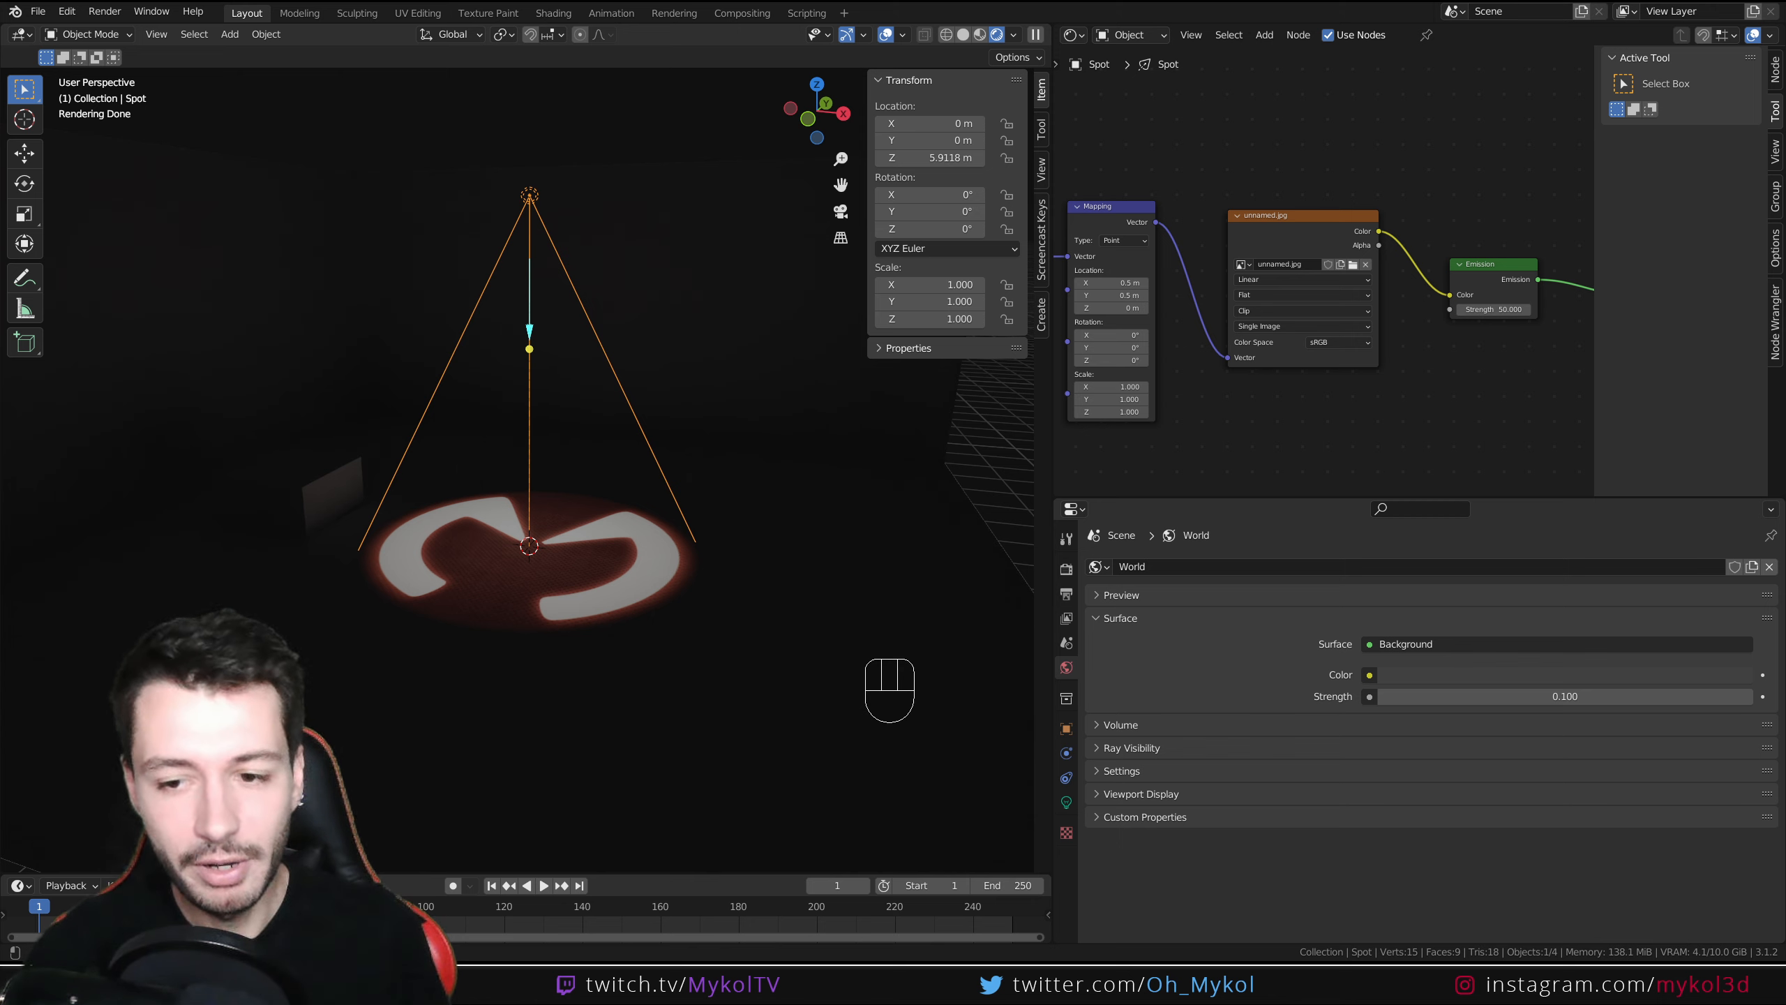
{"action": "scroll", "coordinate": [1319, 379], "scroll_direction": "down", "scroll_amount": 4}
{"action": "mouse_move", "coordinate": [1317, 379]}
{"action": "middle_mouse_down"}
{"action": "mouse_move", "coordinate": [1268, 387]}
{"action": "mouse_move", "coordinate": [1288, 393]}
{"action": "middle_mouse_up"}
{"action": "key", "text": "shift+a"}
{"action": "left_click", "coordinate": [1262, 111]}
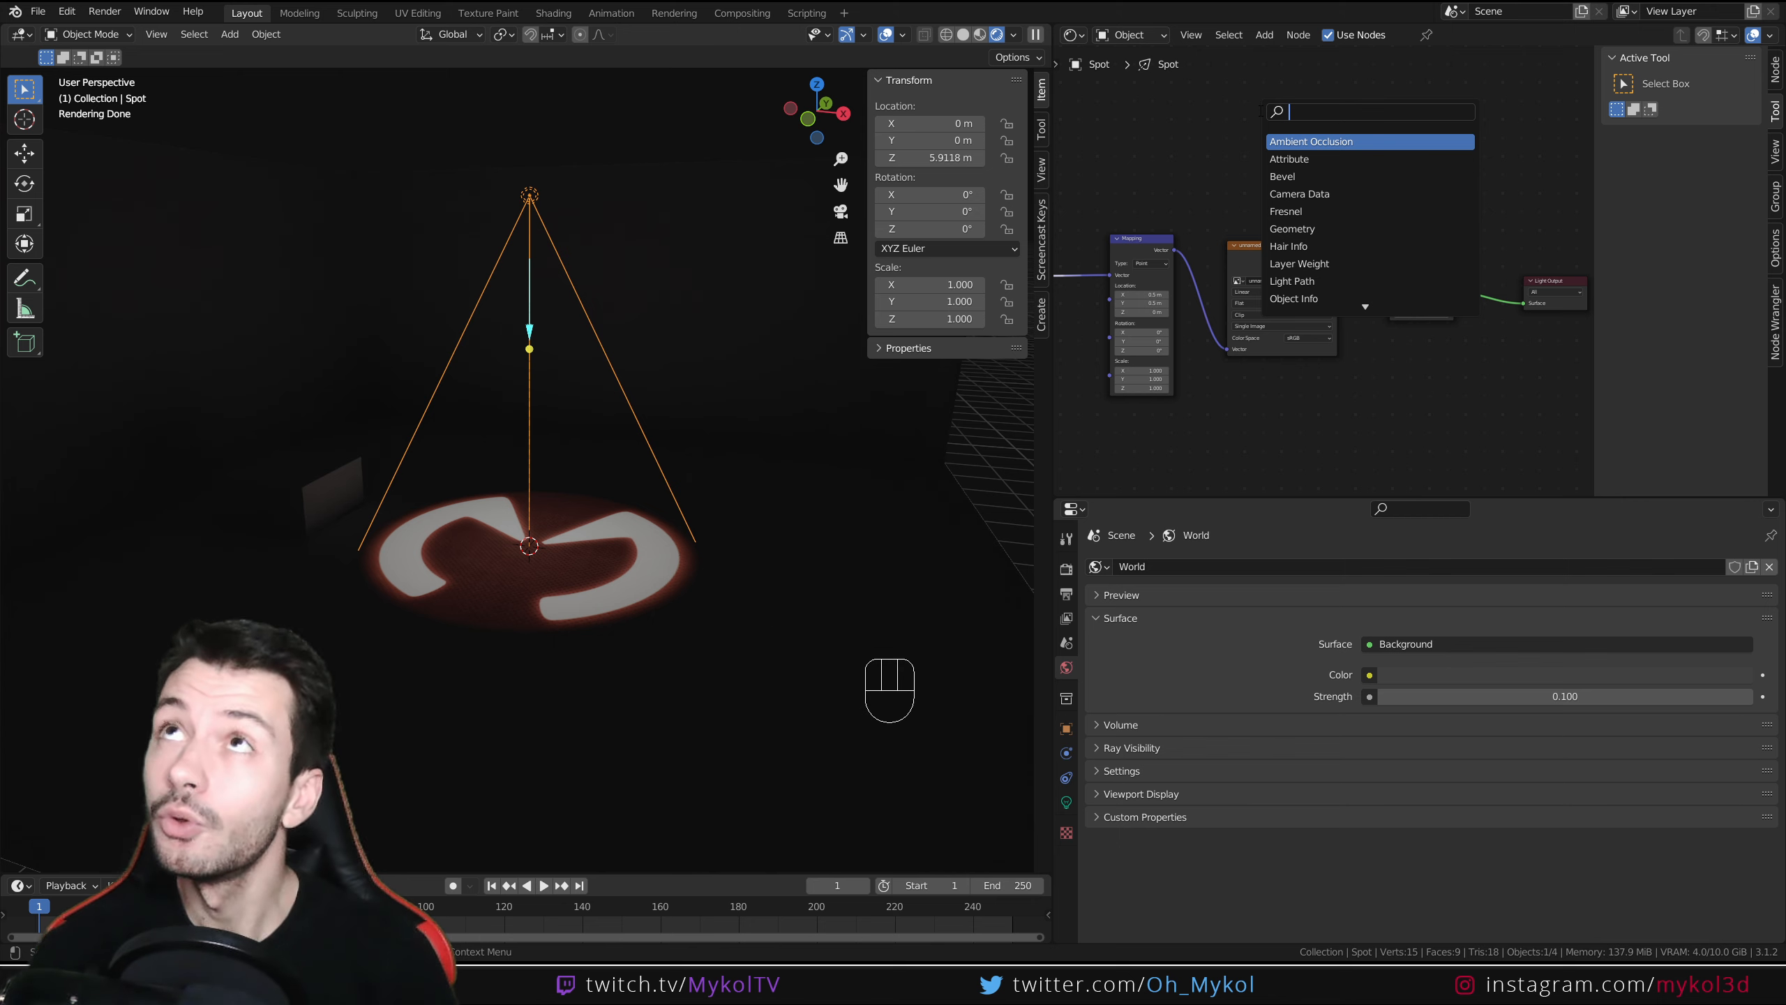
{"action": "type", "text": "wave"}
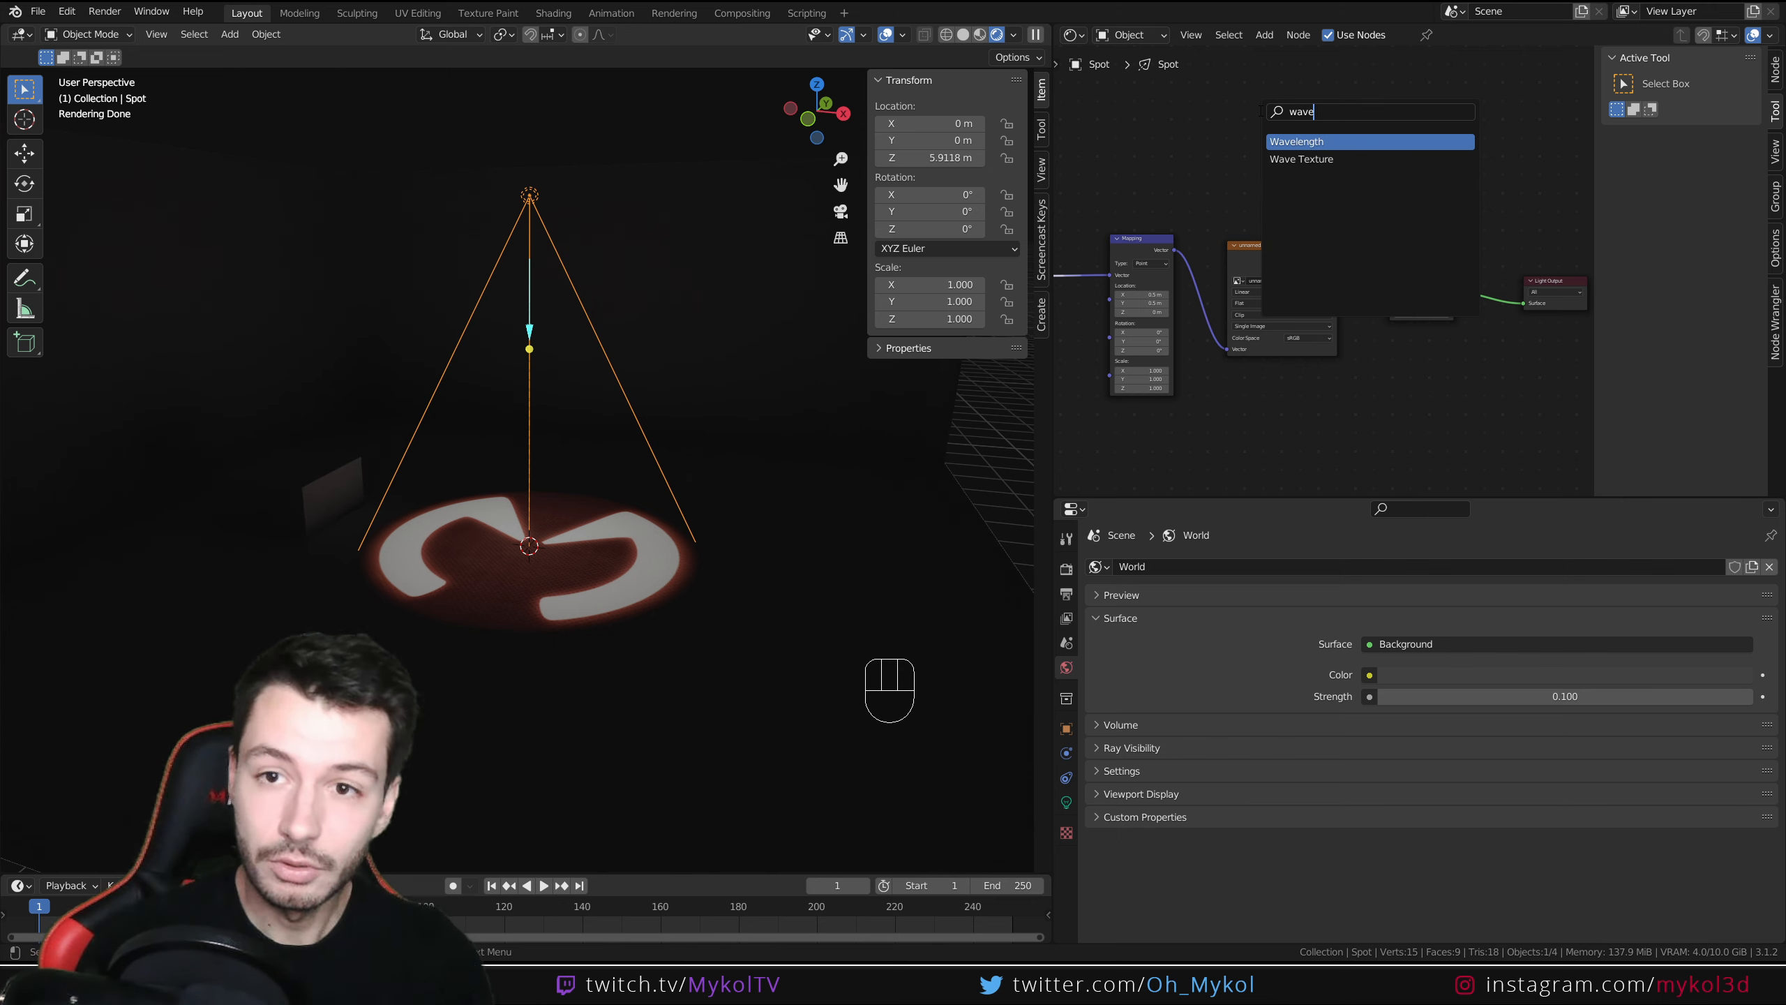
{"action": "left_click", "coordinate": [1313, 158]}
{"action": "left_click", "coordinate": [1315, 127]}
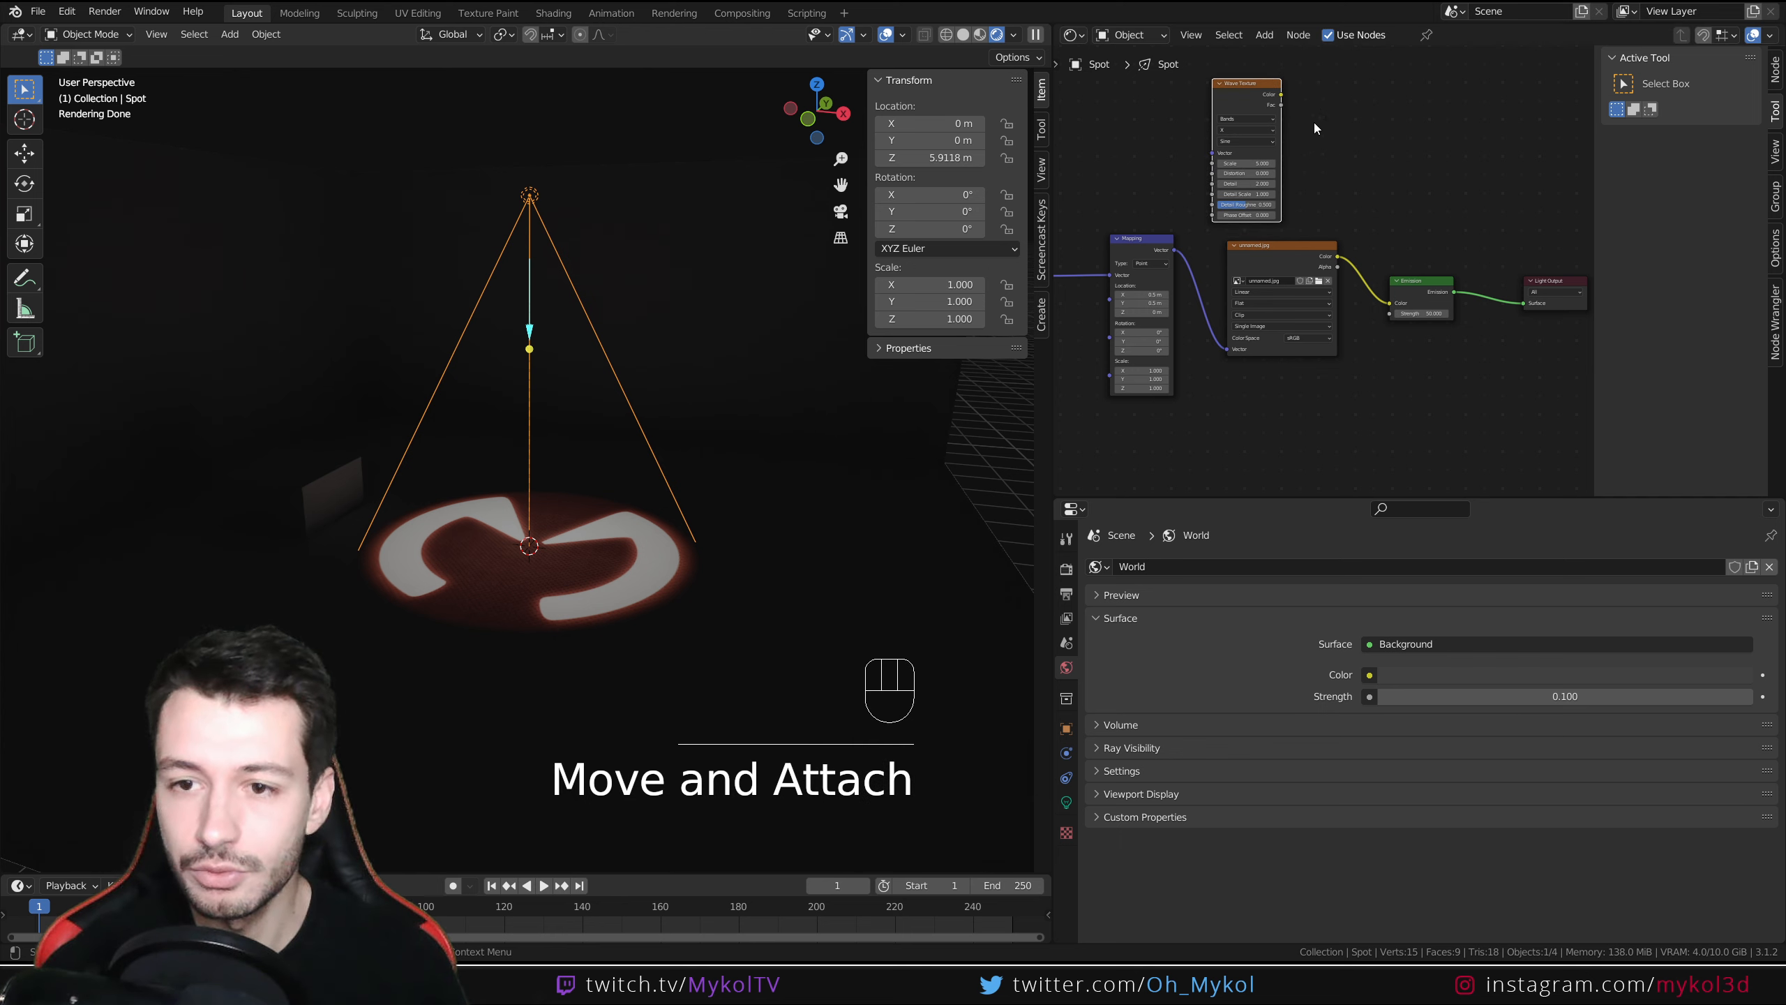
Link the Wave Texture's Color to the Emission Color and the Mapping node's Vector to the Wave Texture's Vector.
{"action": "left_click_drag", "start_coordinate": [1281, 94], "coordinate": [1398, 306]}
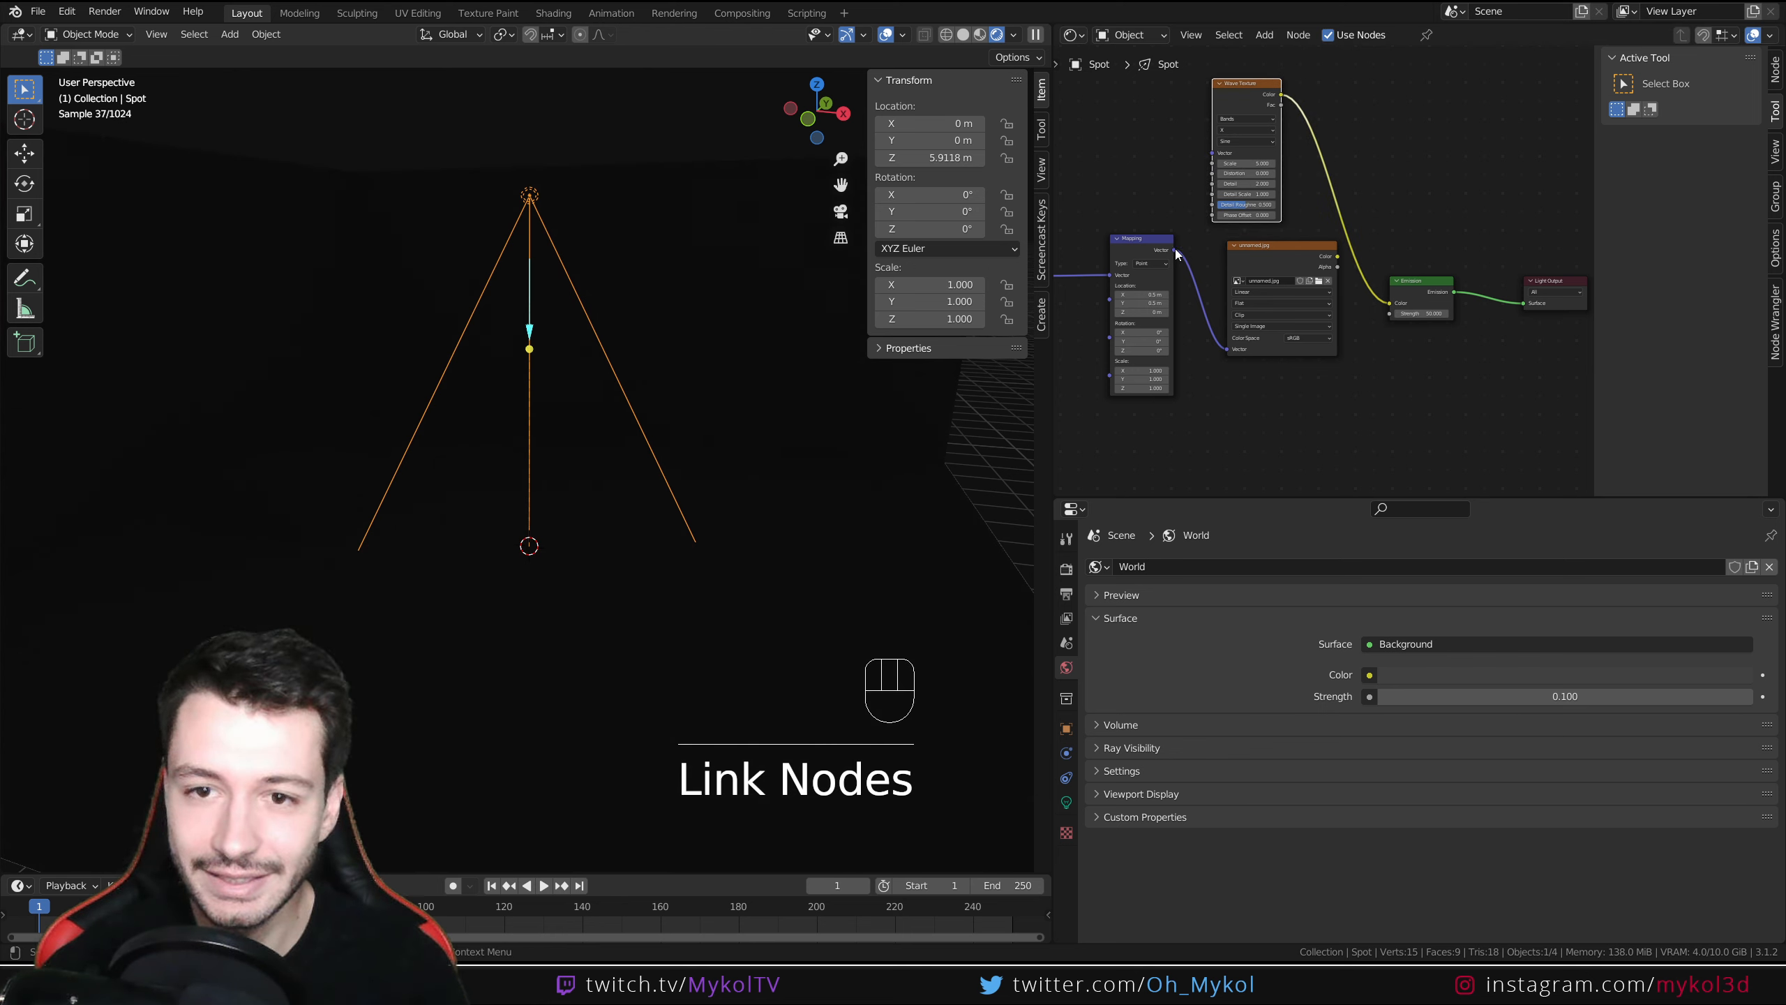
{"action": "left_click_drag", "start_coordinate": [1176, 251], "coordinate": [1216, 154]}
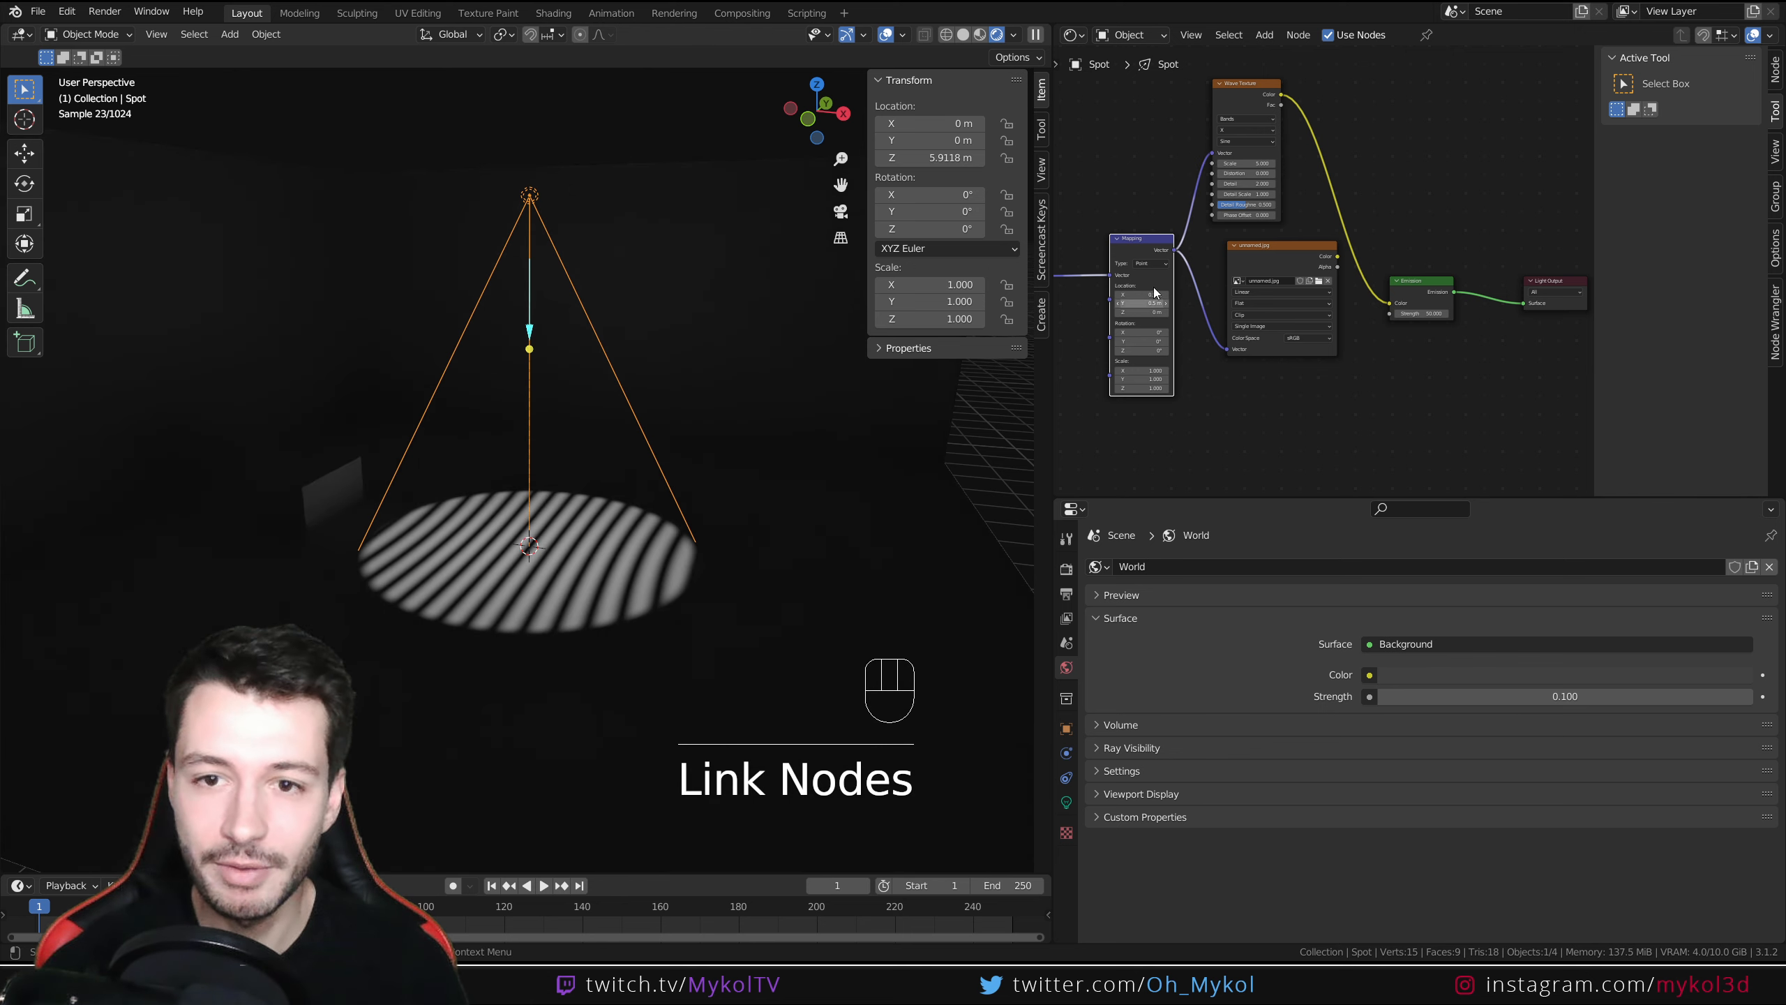
{"action": "middle_click_drag", "start_coordinate": [1176, 191], "coordinate": [1355, 167]}
{"action": "left_click", "coordinate": [1287, 251], "text": "alt"}
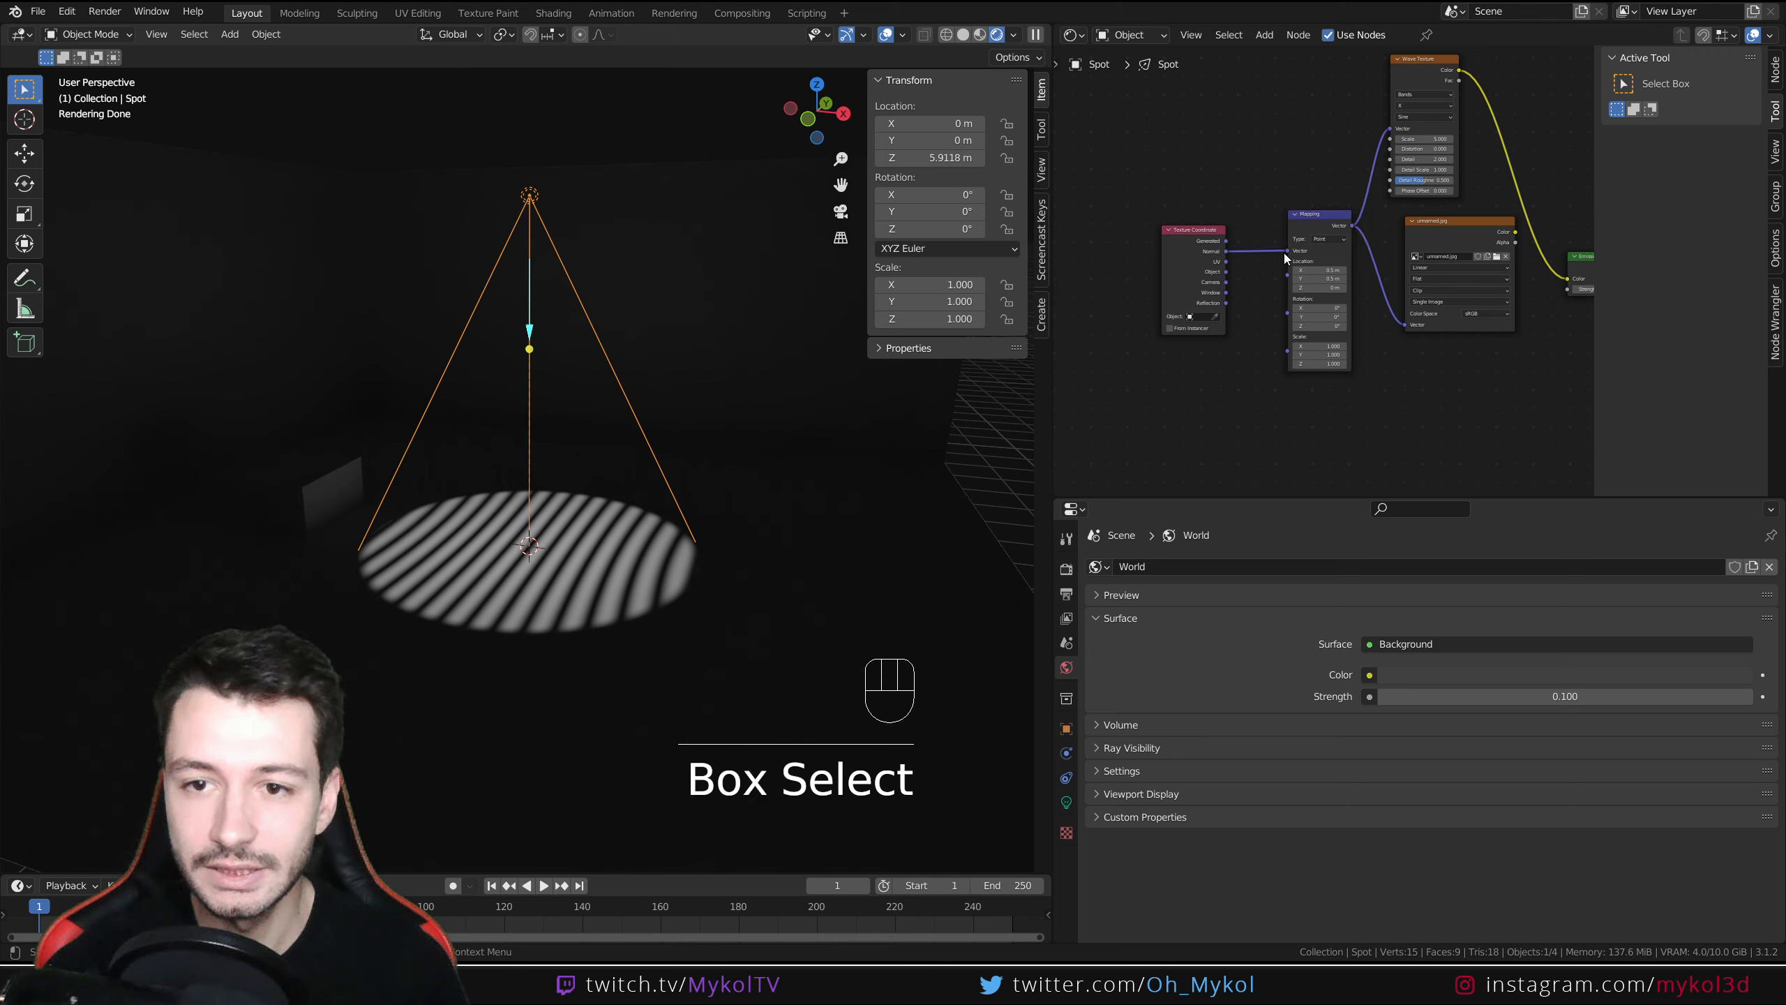
{"action": "mouse_move", "coordinate": [1286, 252]}
{"action": "left_mouse_down"}
{"action": "mouse_move", "coordinate": [1248, 262]}
{"action": "mouse_move", "coordinate": [1287, 251]}
{"action": "left_mouse_up"}
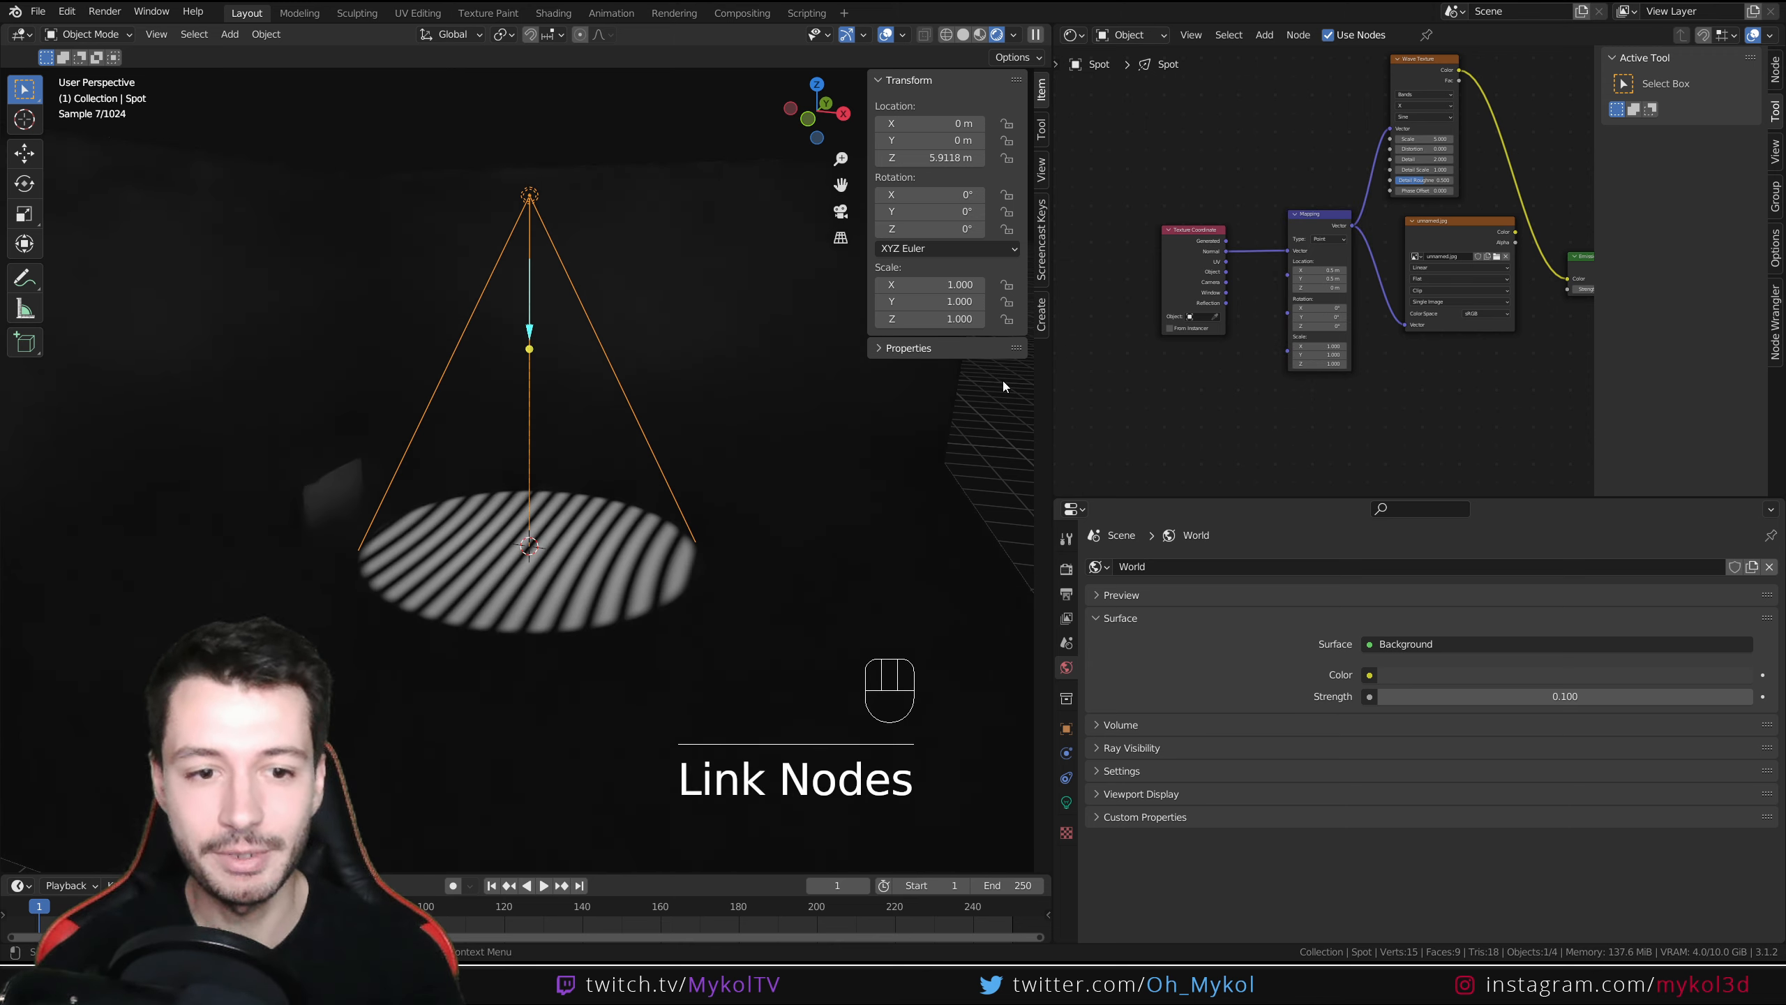
Aim the spot light at the cube by the wall, rotating it to about 2.4° X, 49.4° Y and 1.1° Z.
{"action": "scroll", "coordinate": [610, 519], "scroll_direction": "up", "scroll_amount": 2}
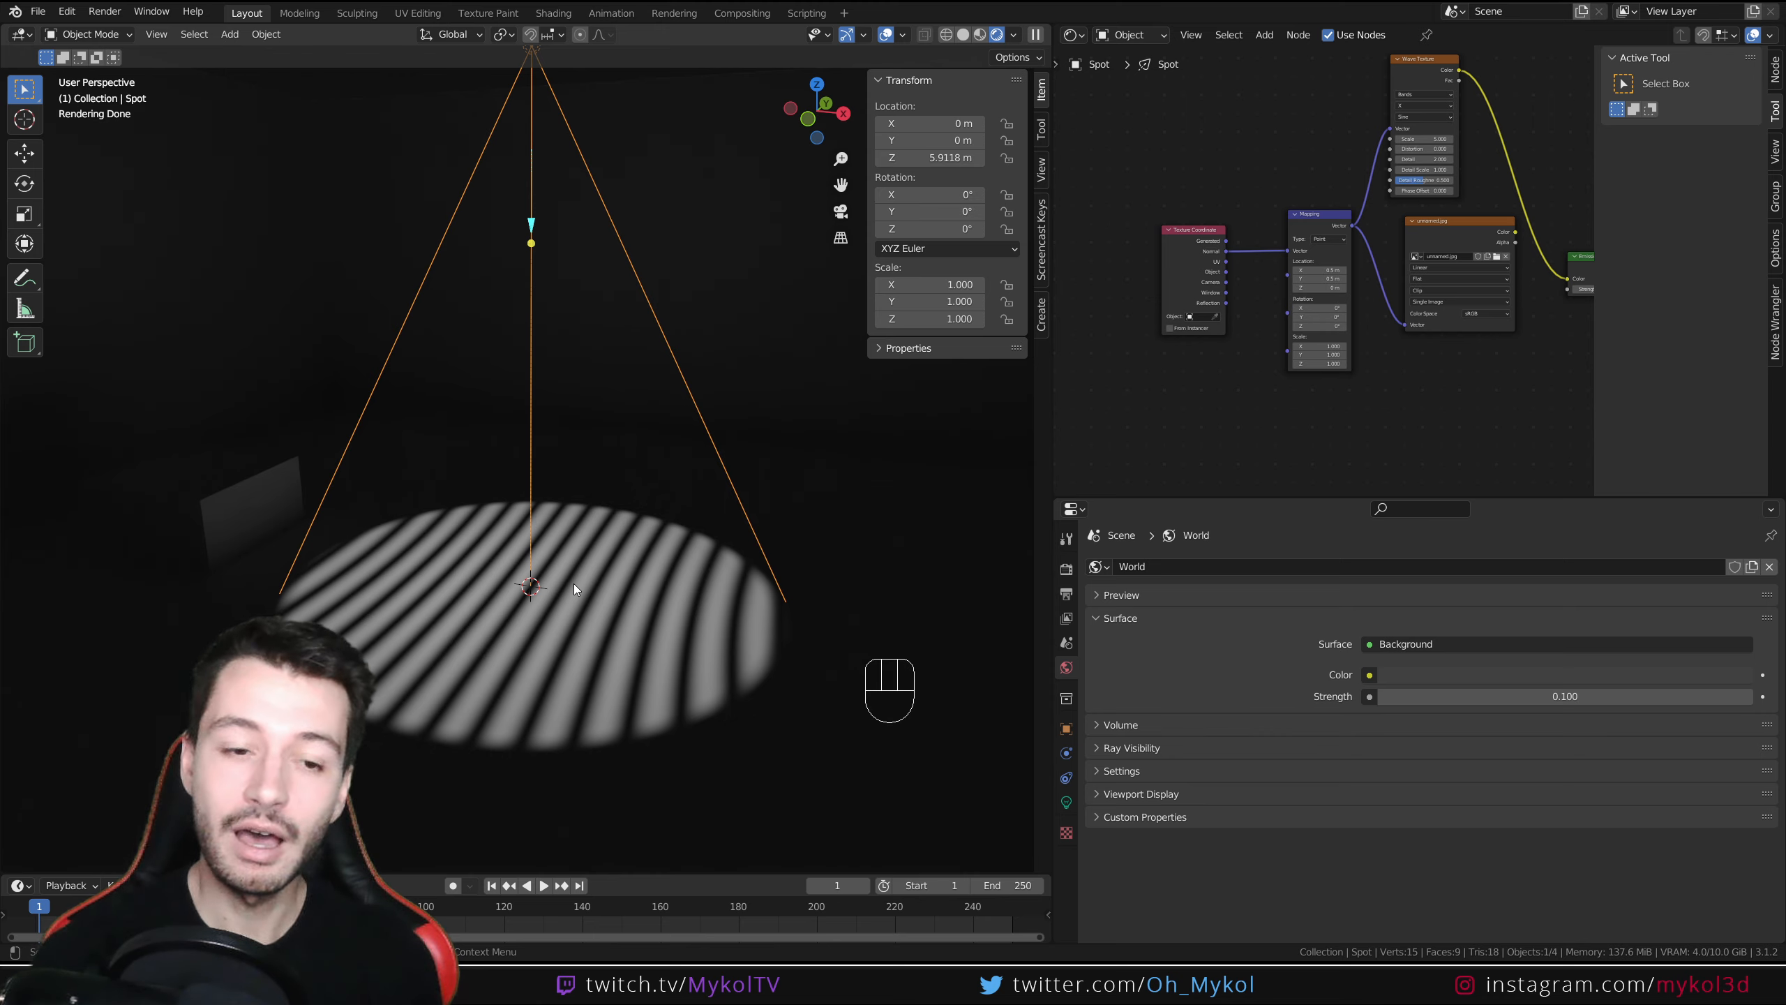
{"action": "middle_click_drag", "start_coordinate": [636, 681], "coordinate": [484, 647]}
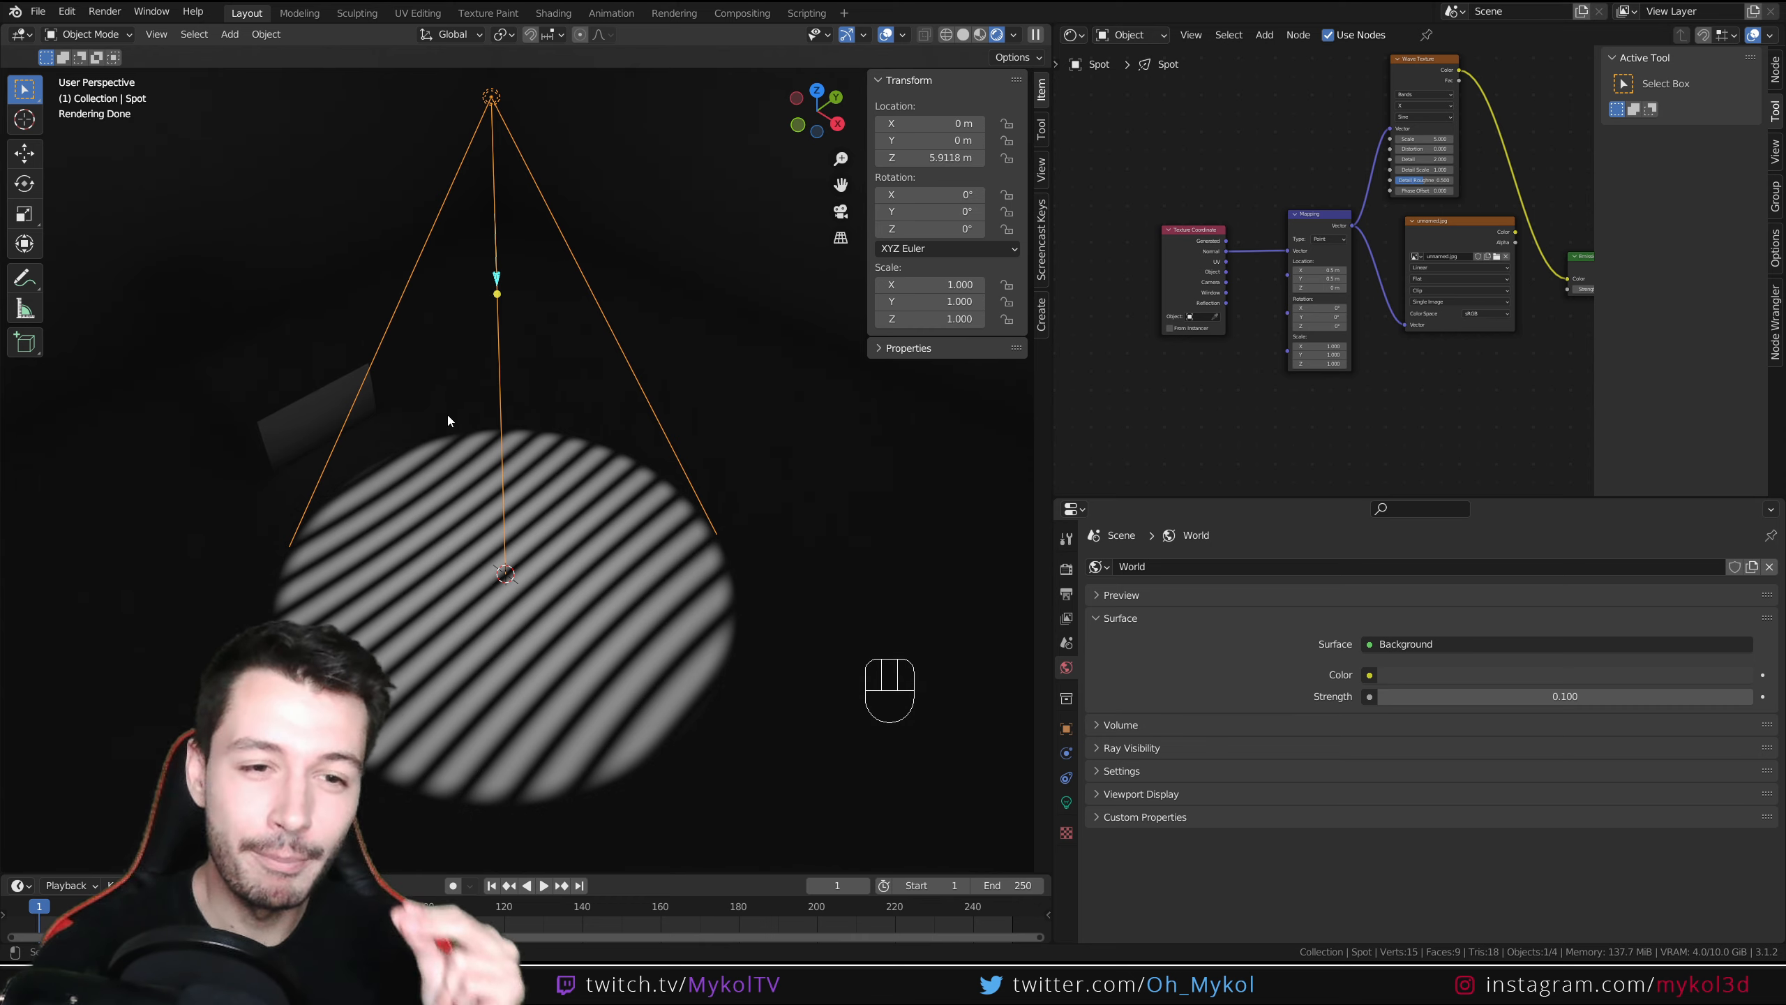
{"action": "left_click_drag", "start_coordinate": [497, 291], "coordinate": [253, 338]}
{"action": "scroll", "coordinate": [405, 617], "scroll_direction": "down", "scroll_amount": 3}
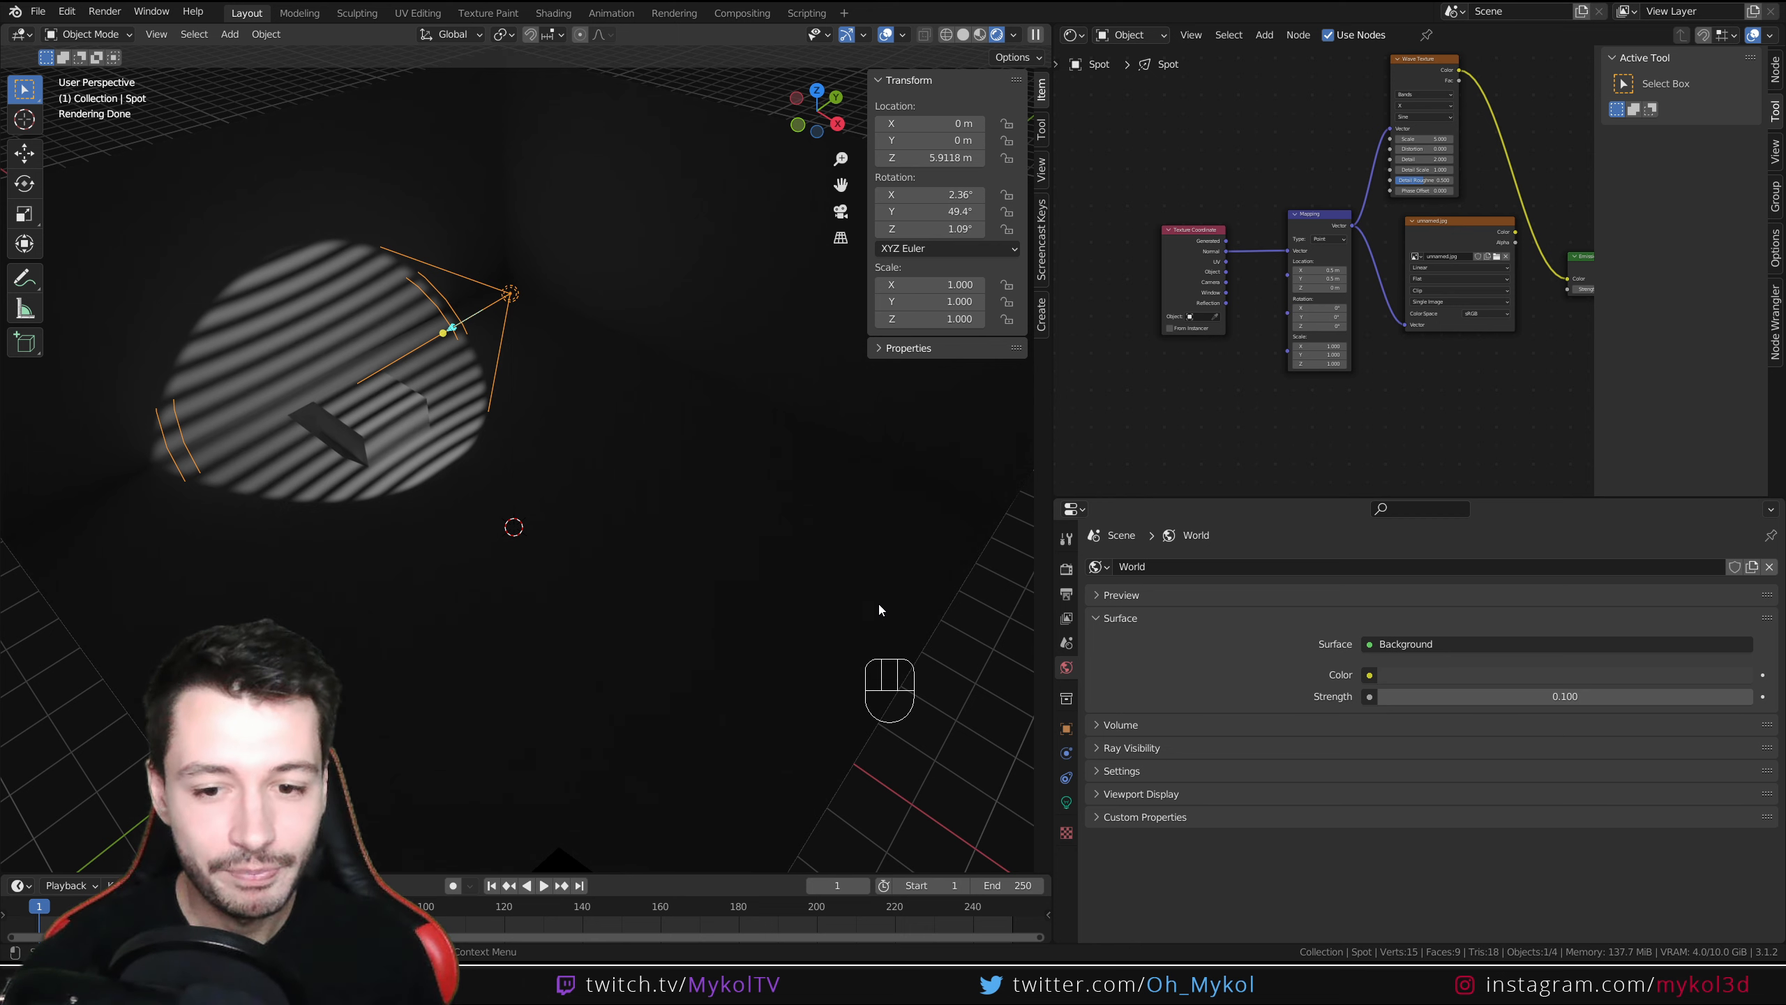
Try the wave projection with the light type set to Point, and switch the light back to Spot.
{"action": "left_click", "coordinate": [1066, 803]}
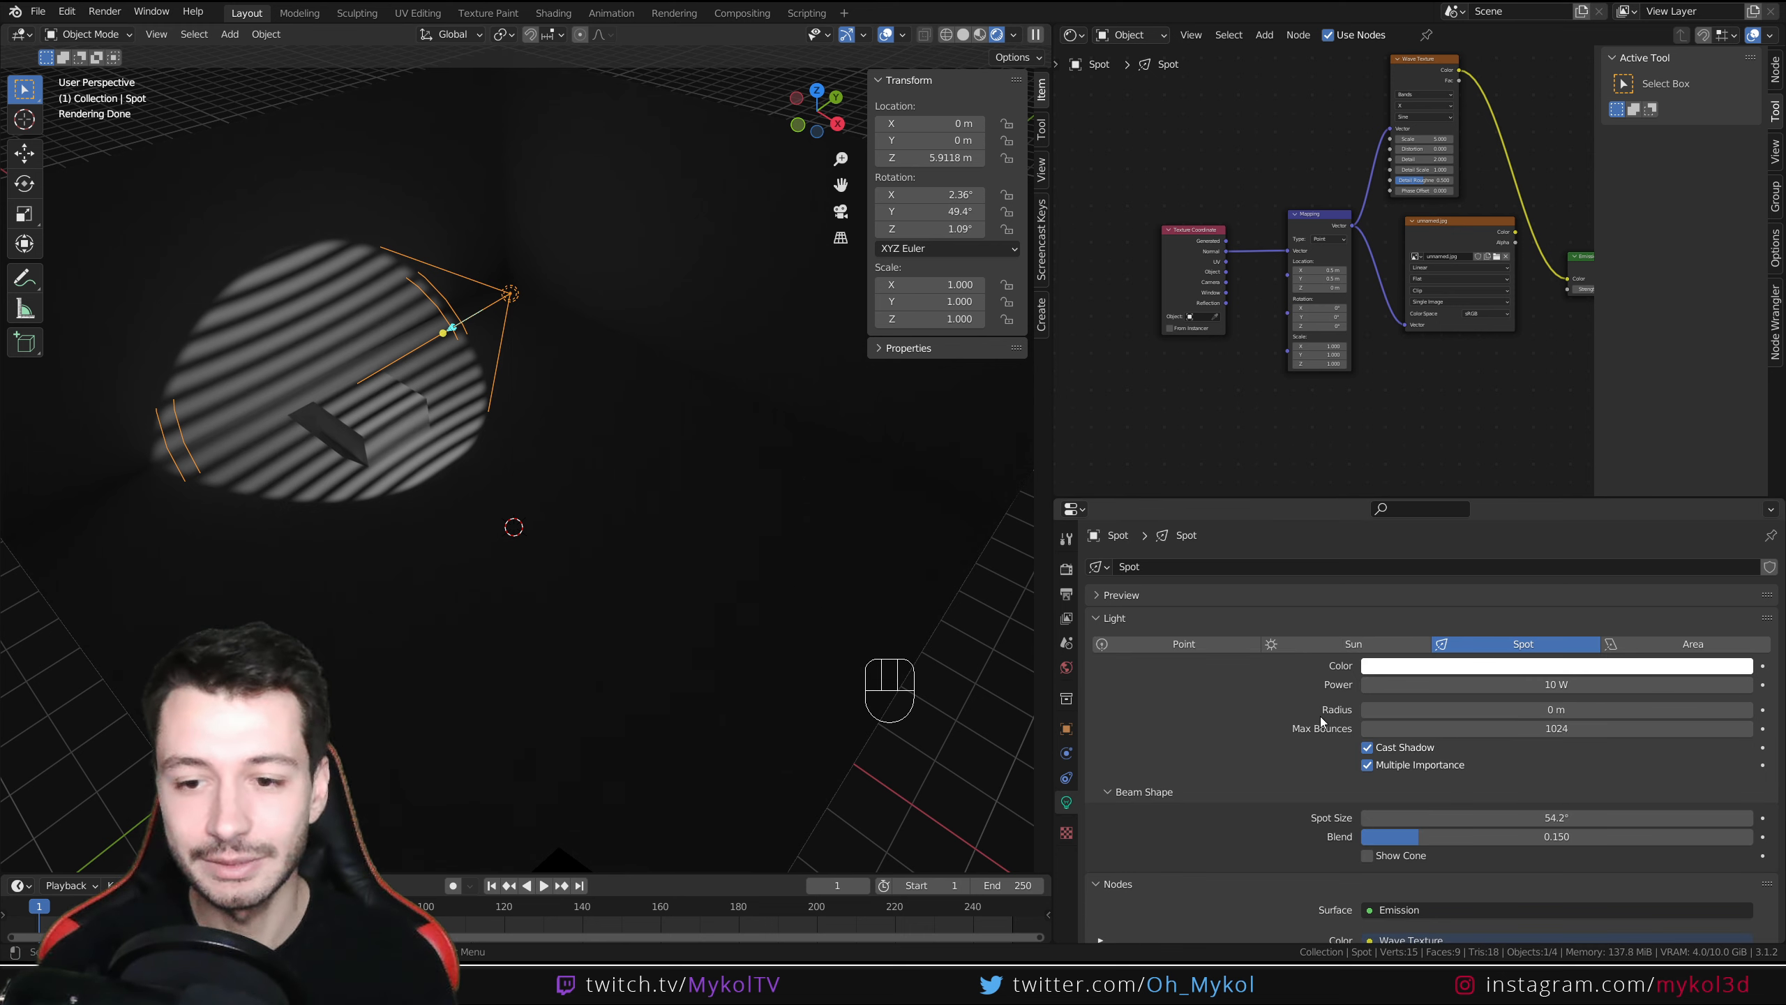
{"action": "left_click", "coordinate": [1188, 644]}
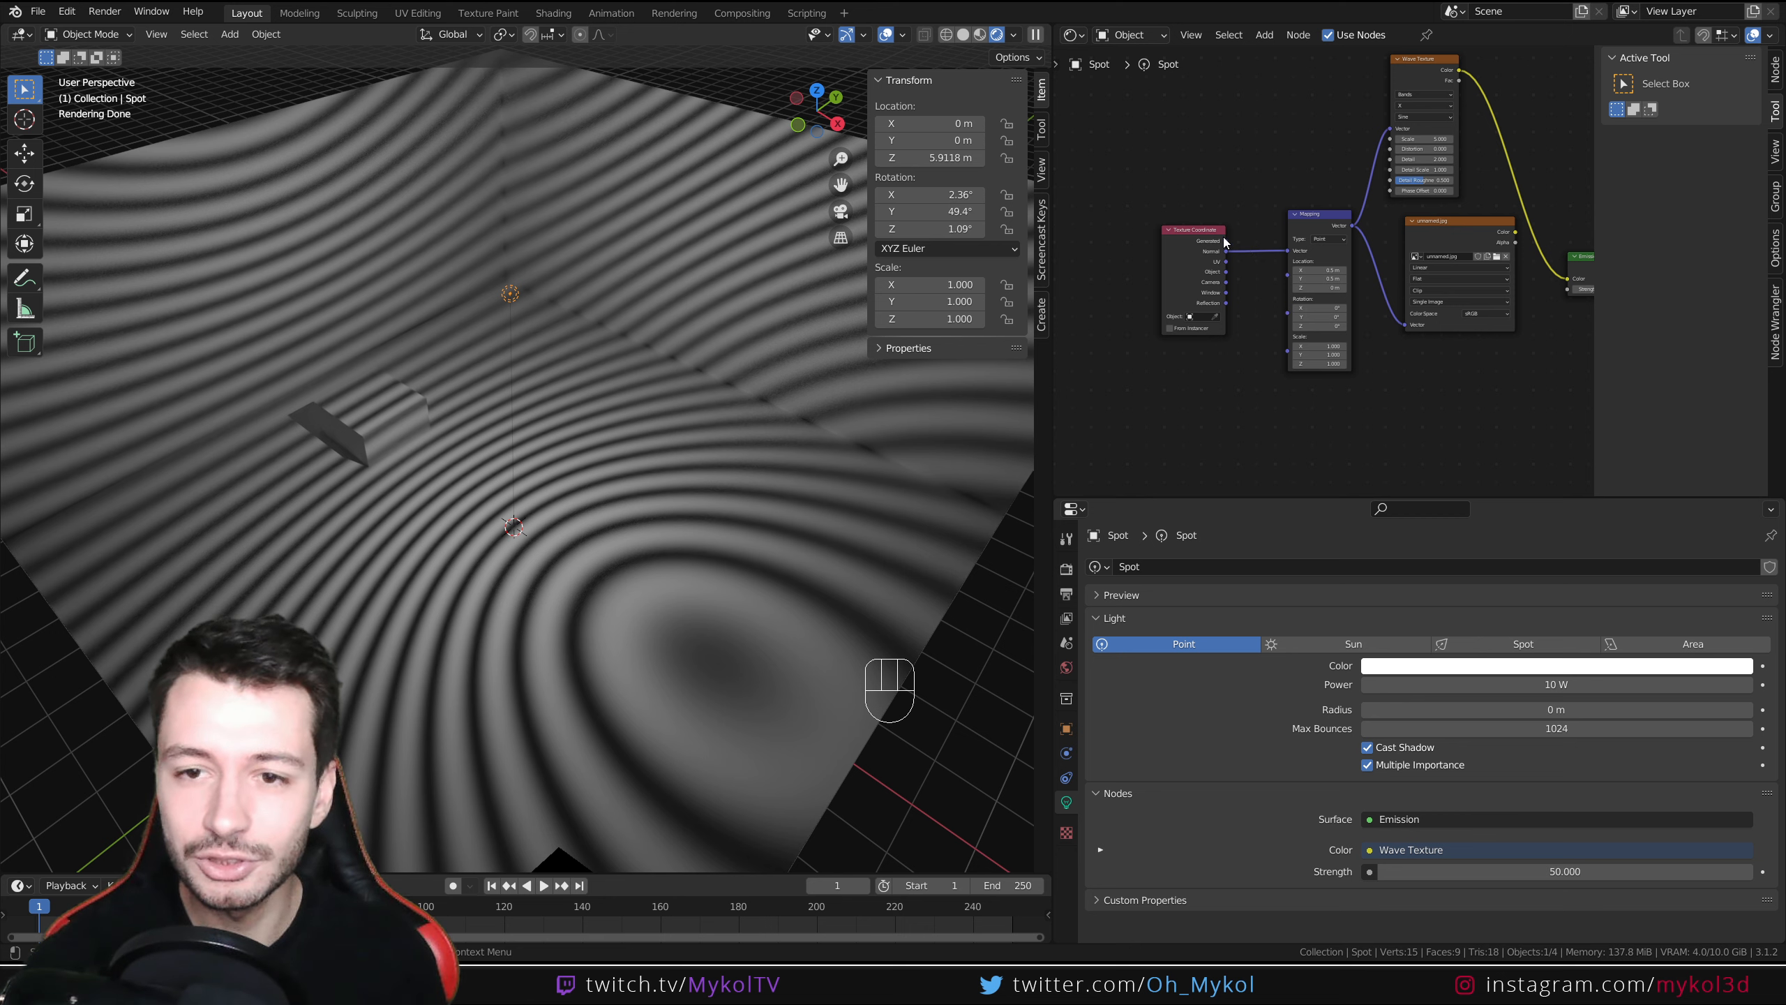
{"action": "left_click_drag", "start_coordinate": [1224, 241], "coordinate": [1289, 251]}
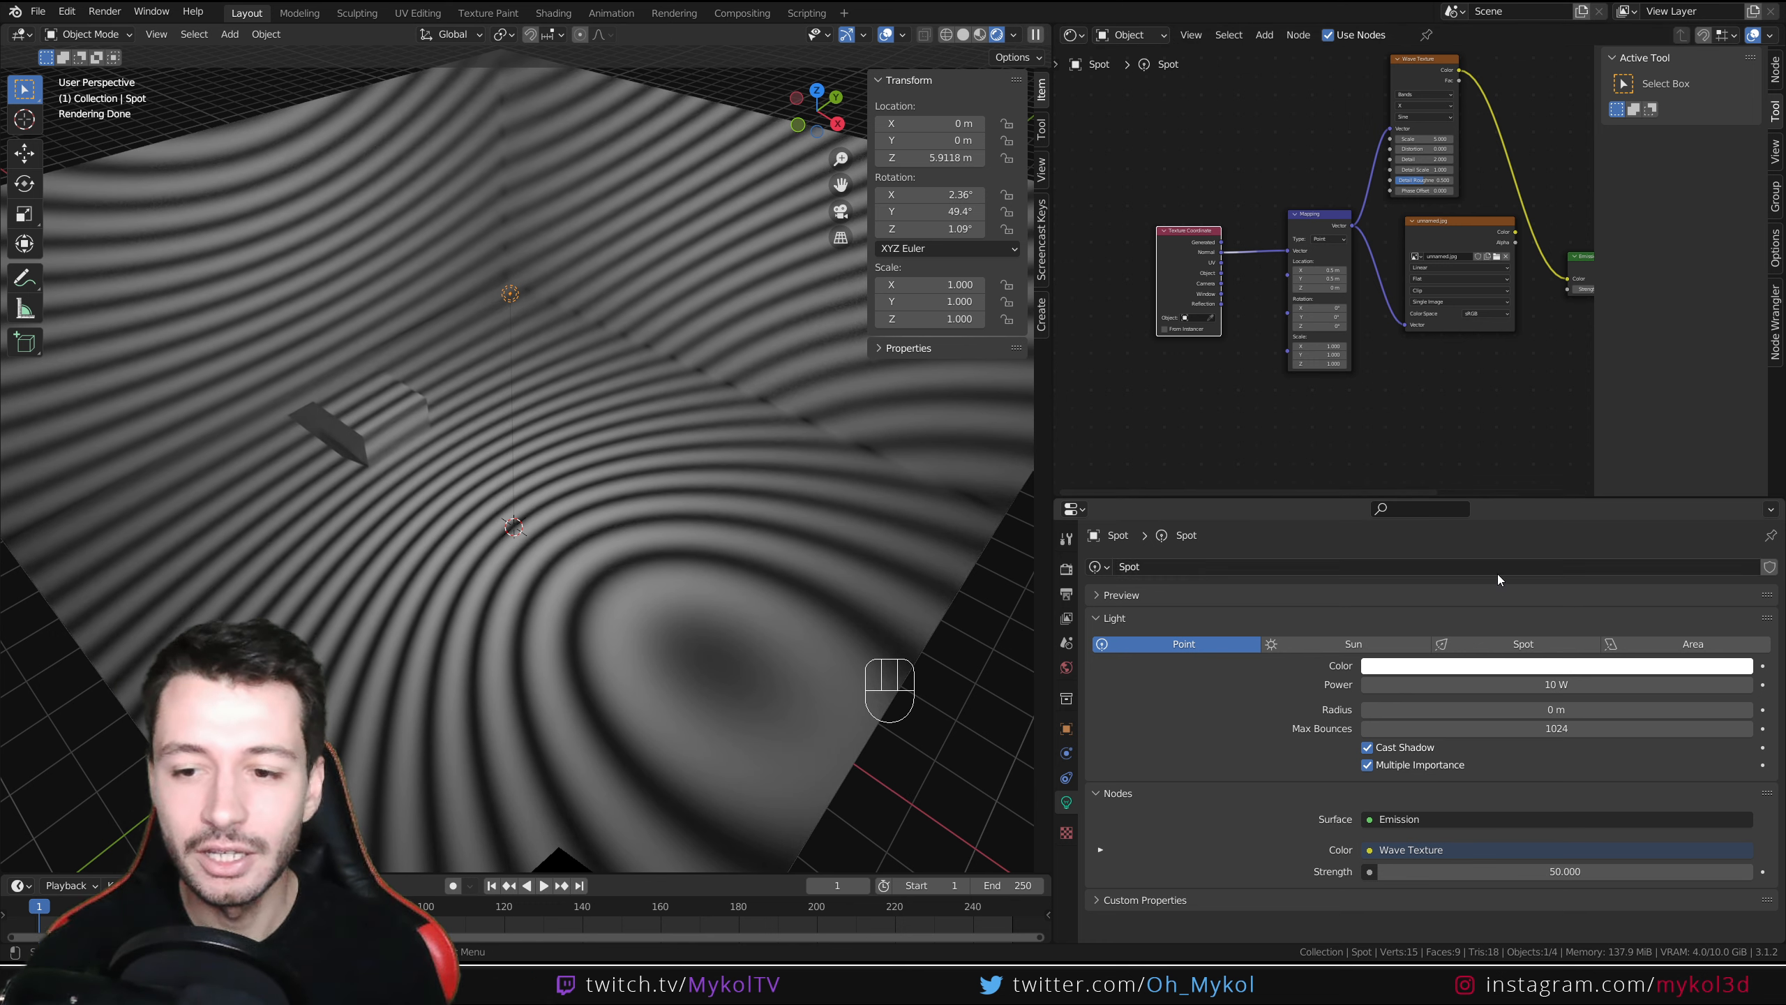
{"action": "left_click", "coordinate": [1519, 642]}
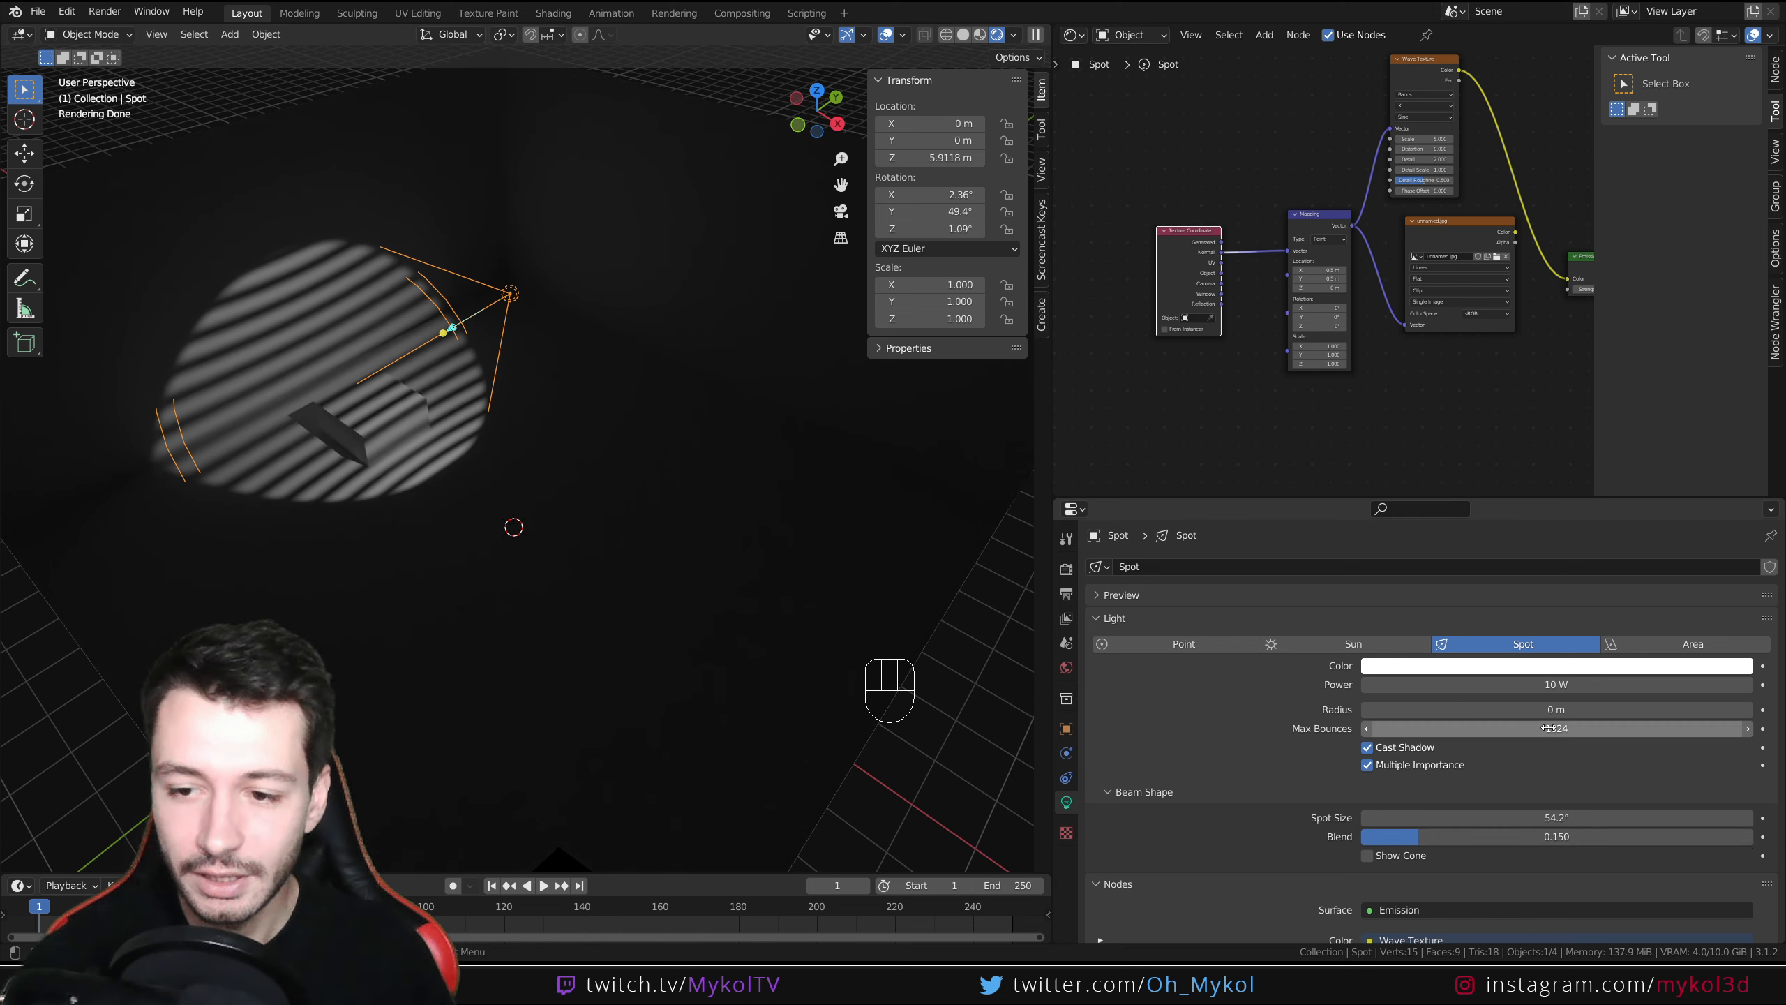
Soften the spot light by setting its radius to 0.15 m and its blend to about 0.535.
{"action": "mouse_move", "coordinate": [1549, 709]}
{"action": "left_mouse_down"}
{"action": "mouse_move", "coordinate": [1575, 709]}
{"action": "mouse_move", "coordinate": [1539, 709]}
{"action": "left_mouse_up"}
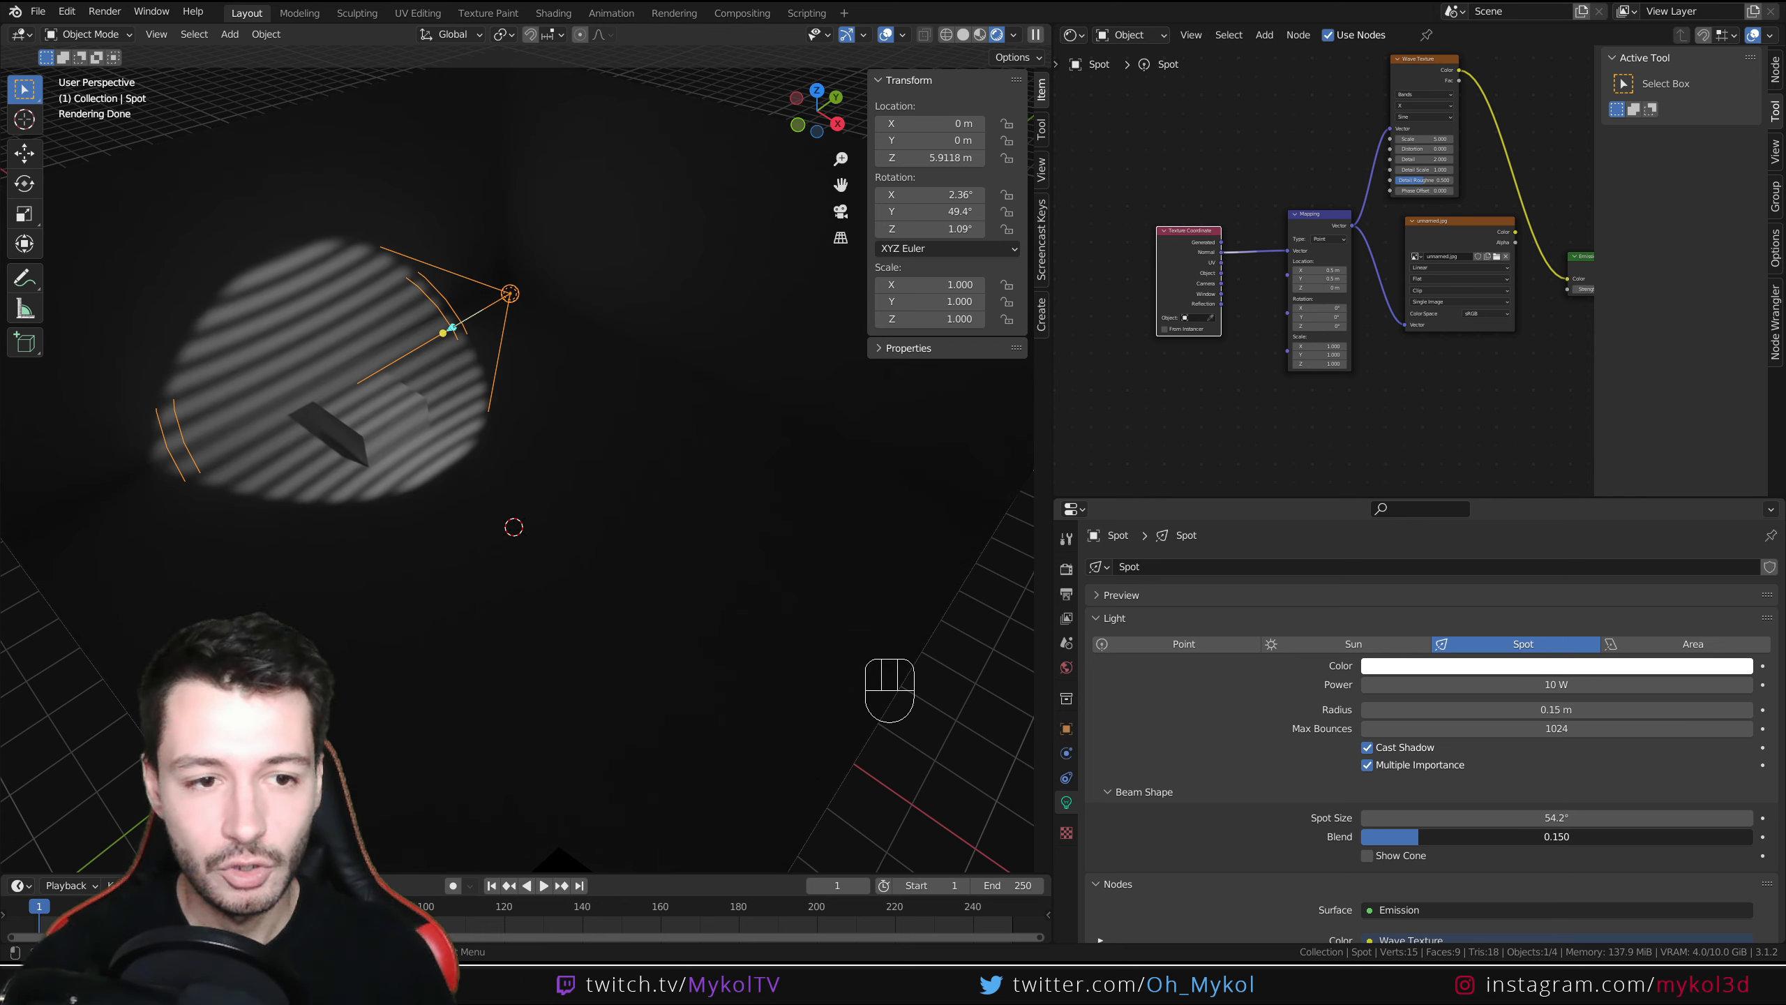
{"action": "left_click_drag", "start_coordinate": [1414, 835], "coordinate": [1570, 835]}
{"action": "scroll", "coordinate": [562, 559], "scroll_direction": "up", "scroll_amount": 3}
{"action": "middle_click_drag", "start_coordinate": [380, 475], "coordinate": [738, 516], "text": "shift"}
{"action": "scroll", "coordinate": [385, 440], "scroll_direction": "up", "scroll_amount": 2}
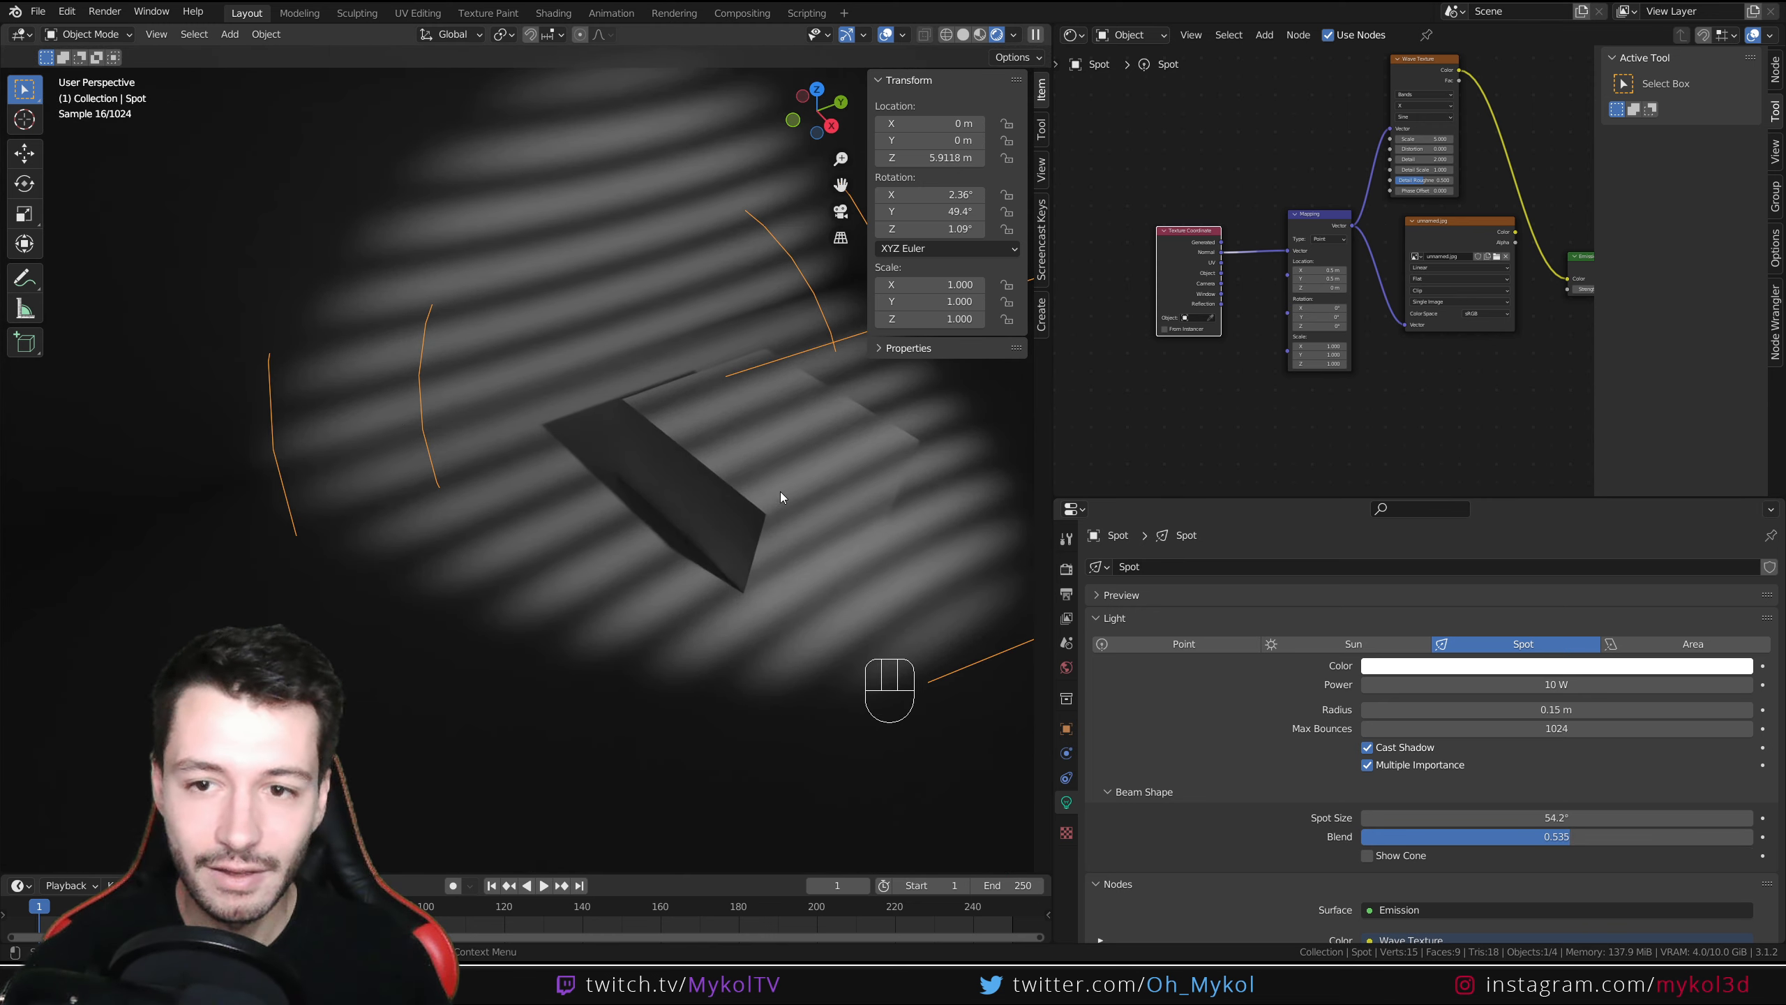
Link the image texture's Color to the Emission Color, replacing the Wave Texture as the projected pattern.
{"action": "middle_click_drag", "start_coordinate": [1516, 232], "coordinate": [1290, 276]}
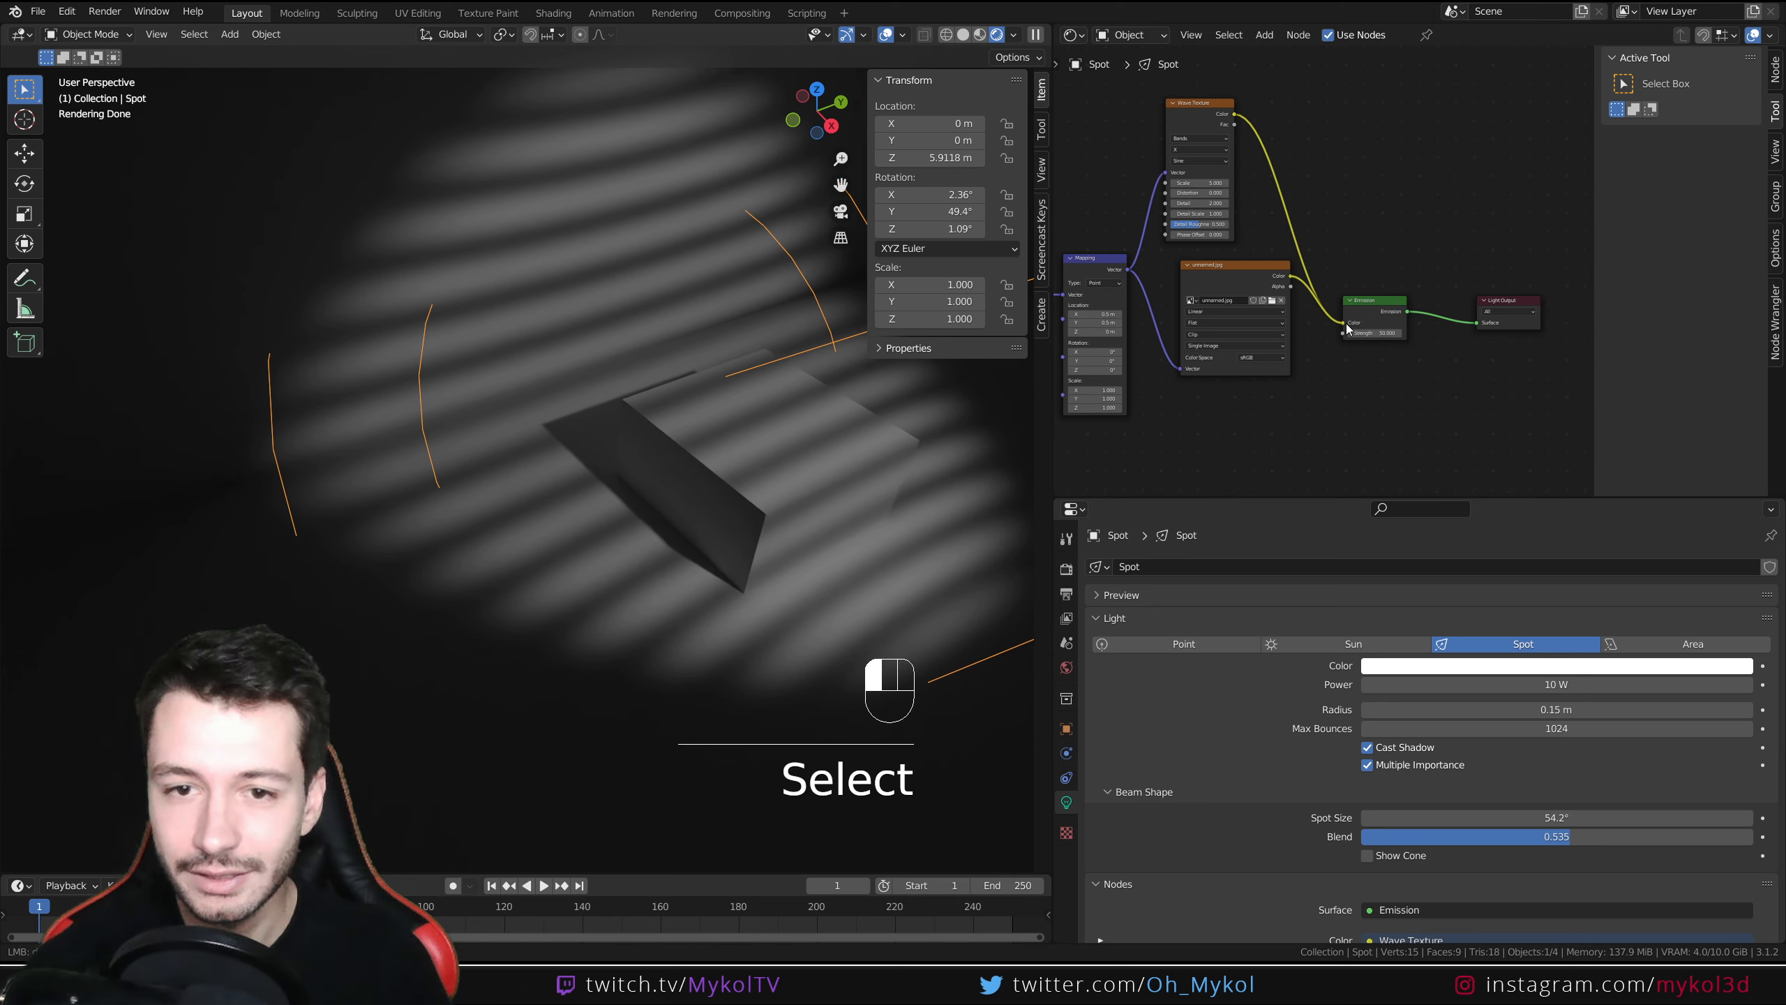
{"action": "left_click_drag", "start_coordinate": [1290, 276], "coordinate": [1344, 323]}
{"action": "scroll", "coordinate": [633, 483], "scroll_direction": "down", "scroll_amount": 1}
{"action": "middle_click_drag", "start_coordinate": [637, 482], "coordinate": [609, 508], "text": "shift"}
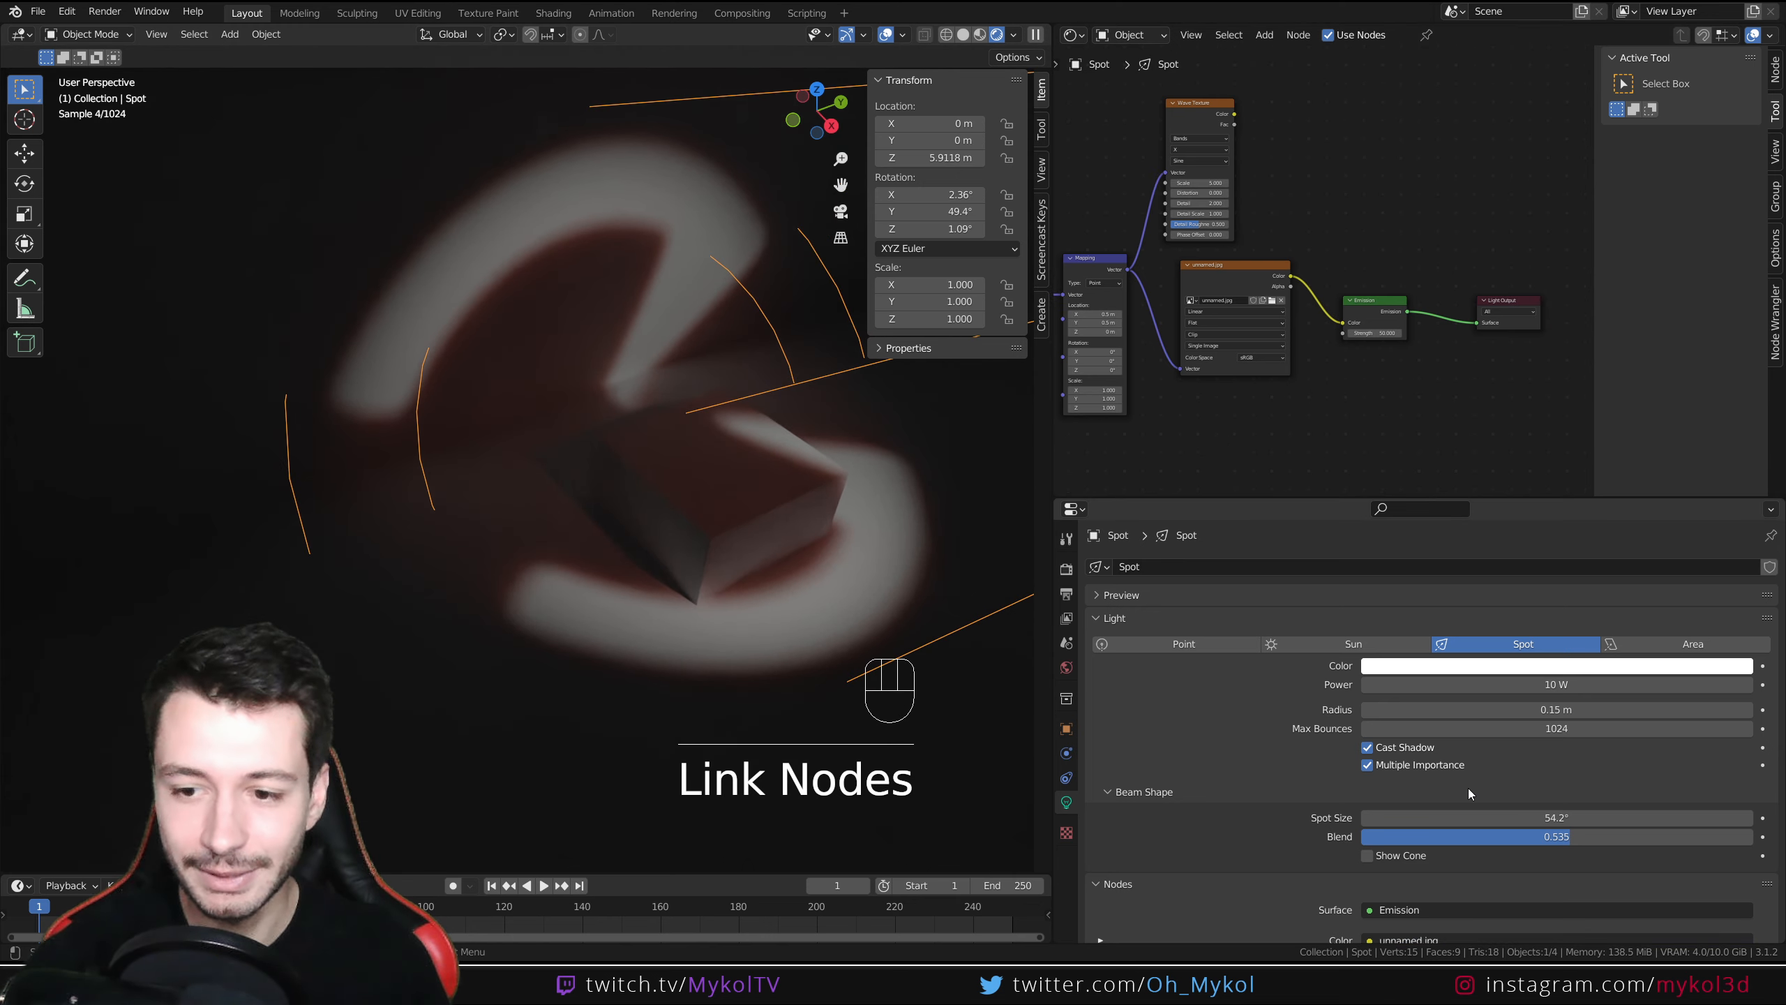
Try a hard edge with blend 0, set the blend to about 0.531 and widen the spot size to about 63.1°.
{"action": "left_click_drag", "start_coordinate": [1566, 841], "coordinate": [1362, 841]}
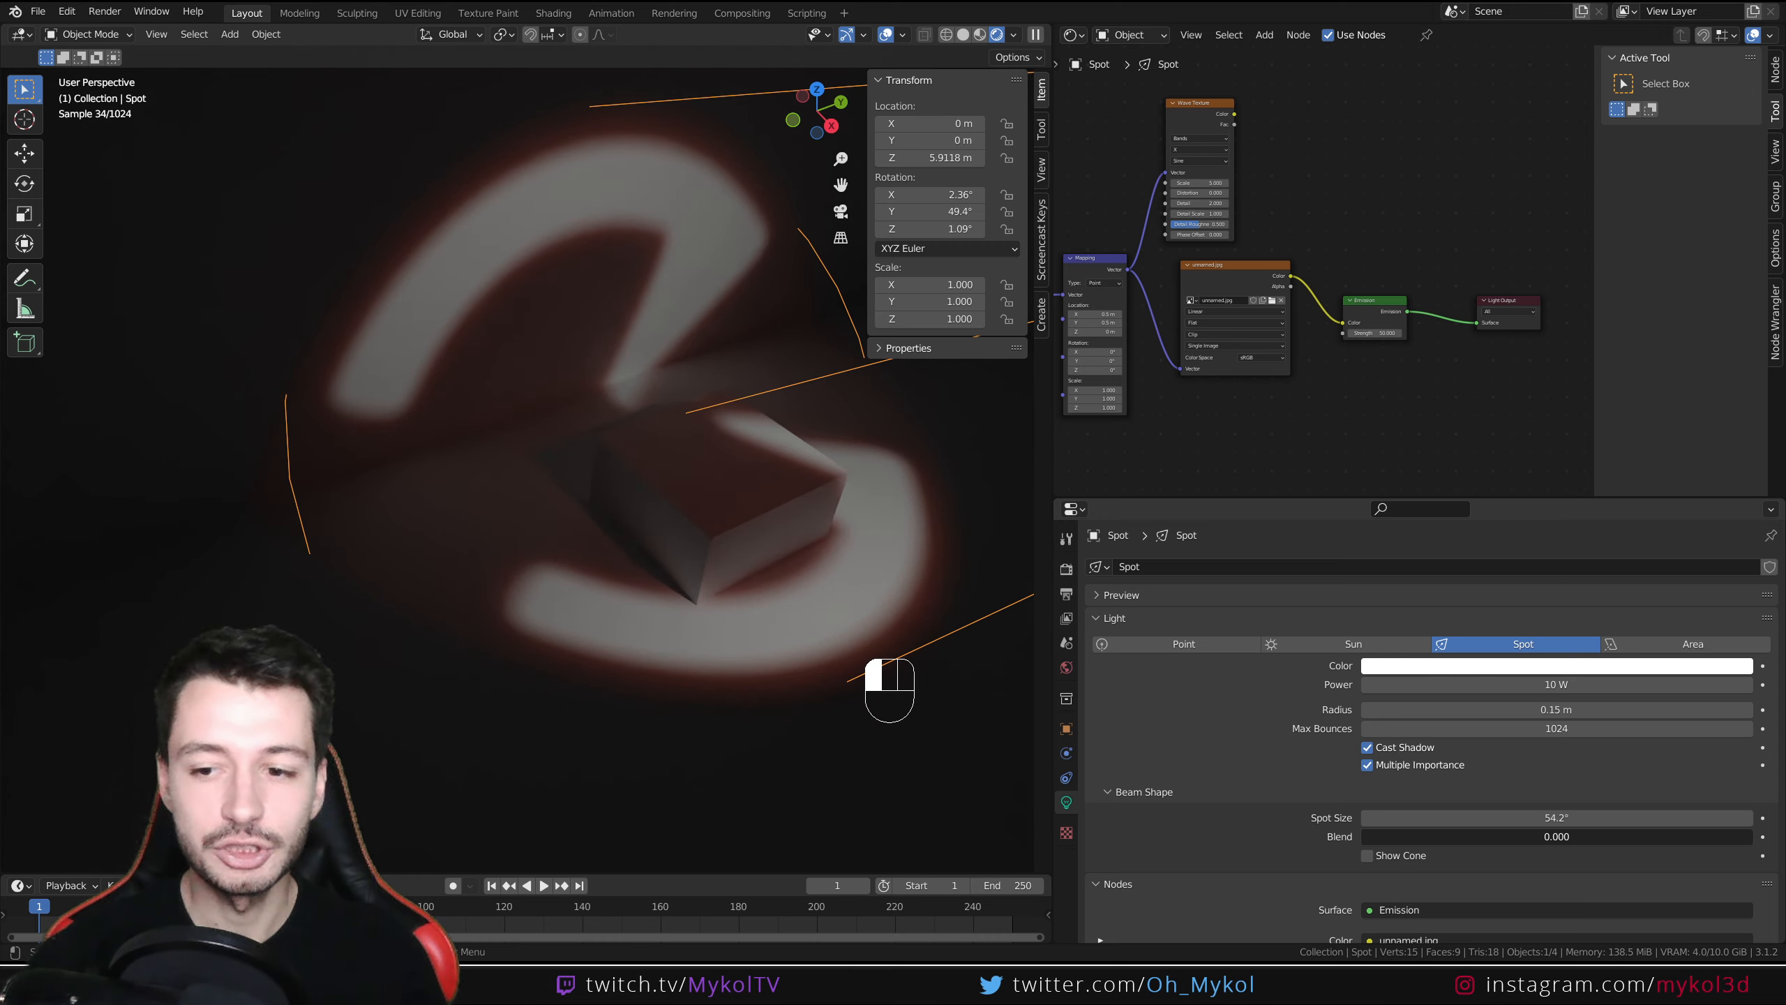
{"action": "left_click_drag", "start_coordinate": [1362, 841], "coordinate": [1568, 840]}
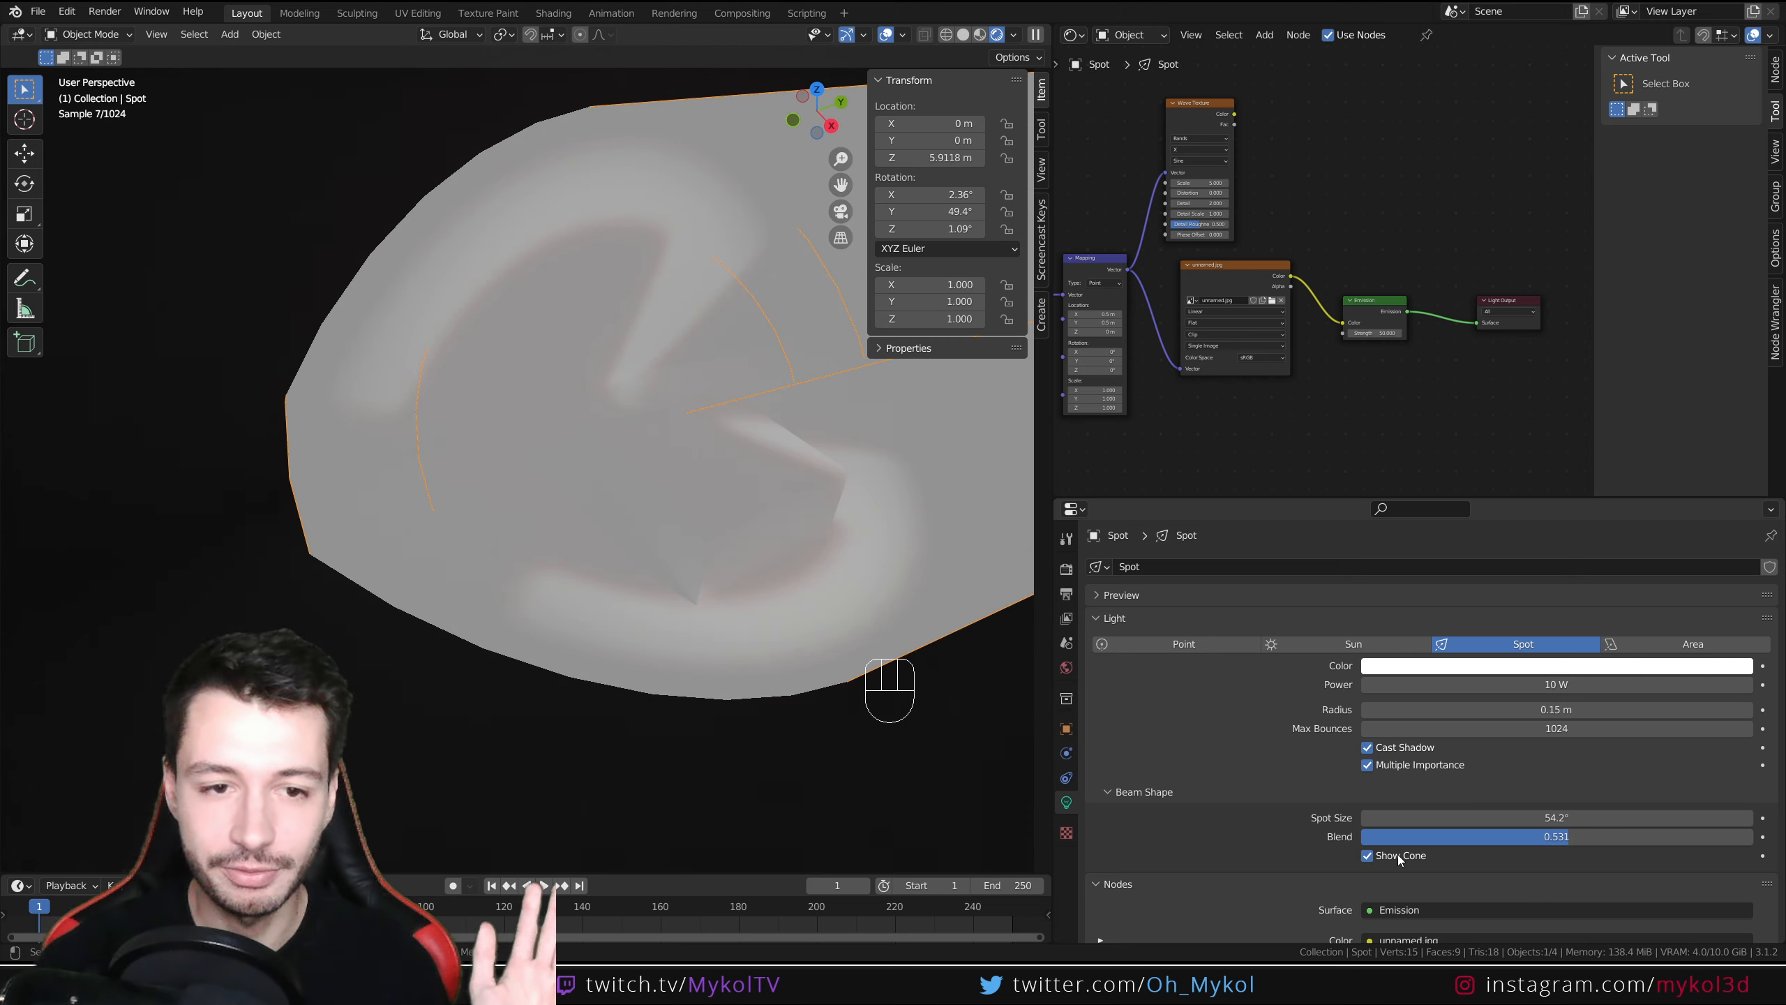
{"action": "mouse_move", "coordinate": [1547, 817]}
{"action": "left_mouse_down"}
{"action": "mouse_move", "coordinate": [1462, 817]}
{"action": "mouse_move", "coordinate": [1583, 817]}
{"action": "left_mouse_up"}
{"action": "scroll", "coordinate": [646, 533], "scroll_direction": "down", "scroll_amount": 3}
{"action": "middle_click_drag", "start_coordinate": [666, 572], "coordinate": [695, 576]}
{"action": "scroll", "coordinate": [697, 569], "scroll_direction": "down", "scroll_amount": 1}
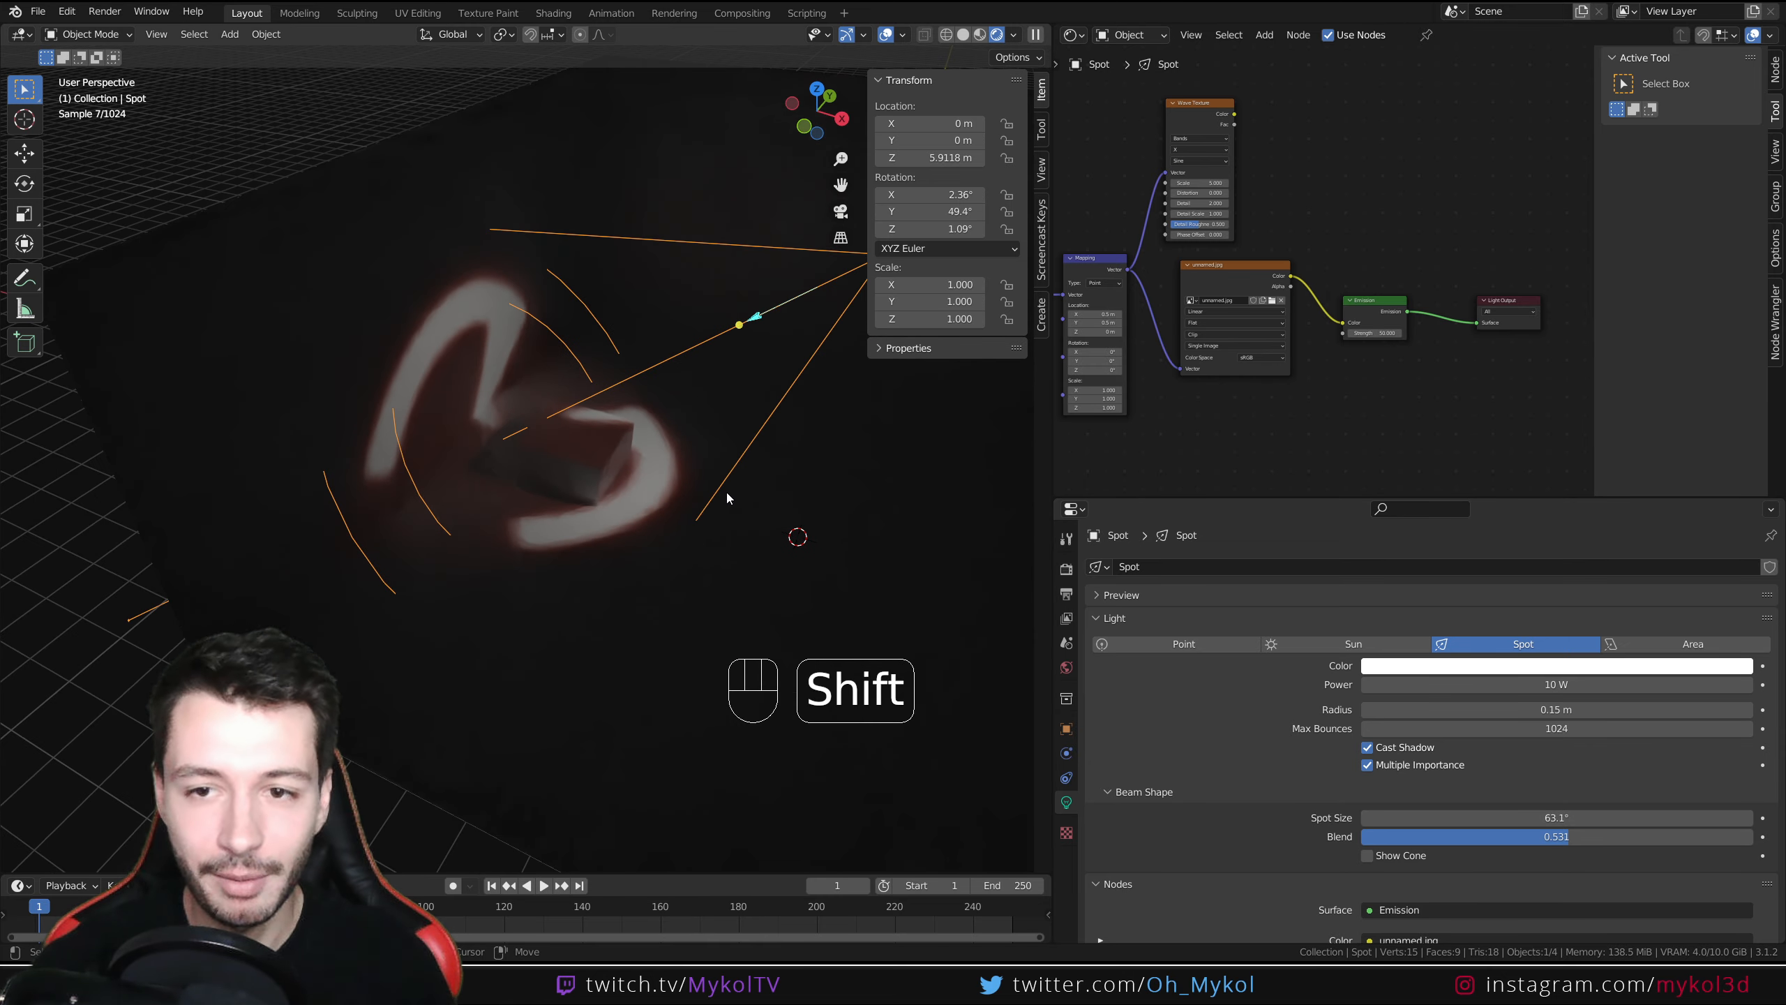
{"action": "middle_click_drag", "start_coordinate": [726, 491], "coordinate": [669, 577], "text": "shift"}
Spread the nodes out, moving the Wave Texture higher and the Emission and Light Output nodes farther from the image texture.
{"action": "middle_click_drag", "start_coordinate": [1270, 441], "coordinate": [1396, 485]}
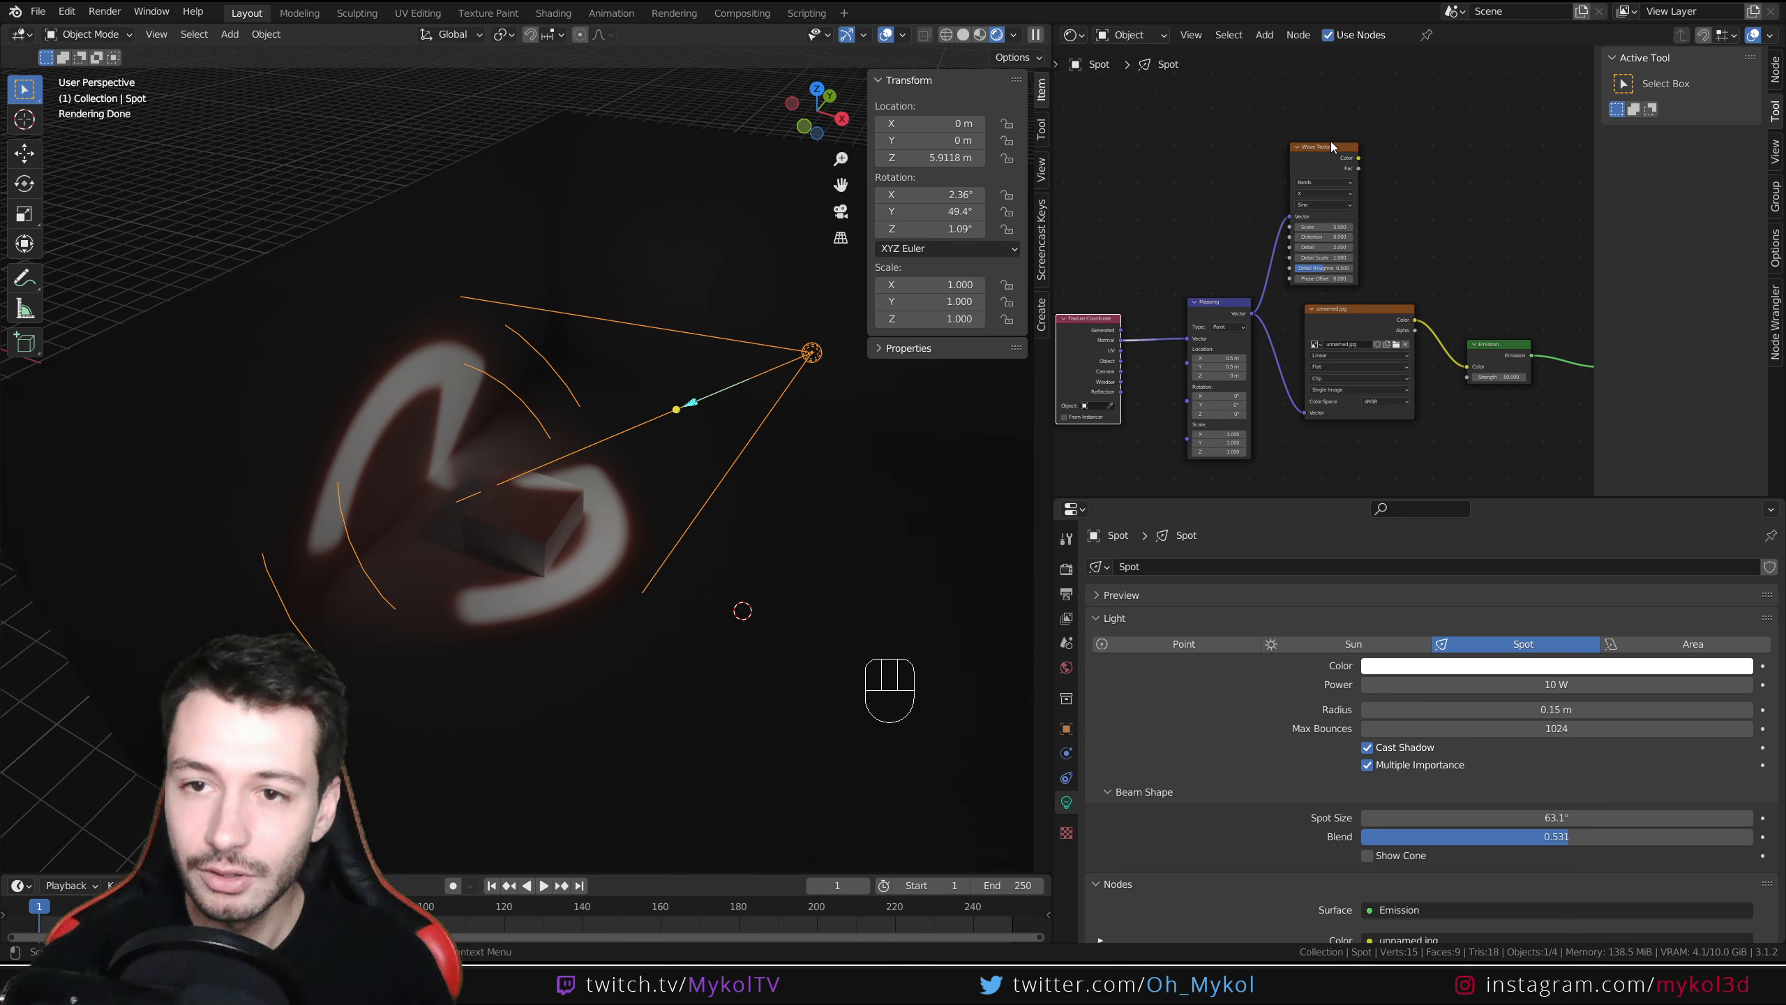
{"action": "left_click_drag", "start_coordinate": [1331, 141], "coordinate": [1354, 109]}
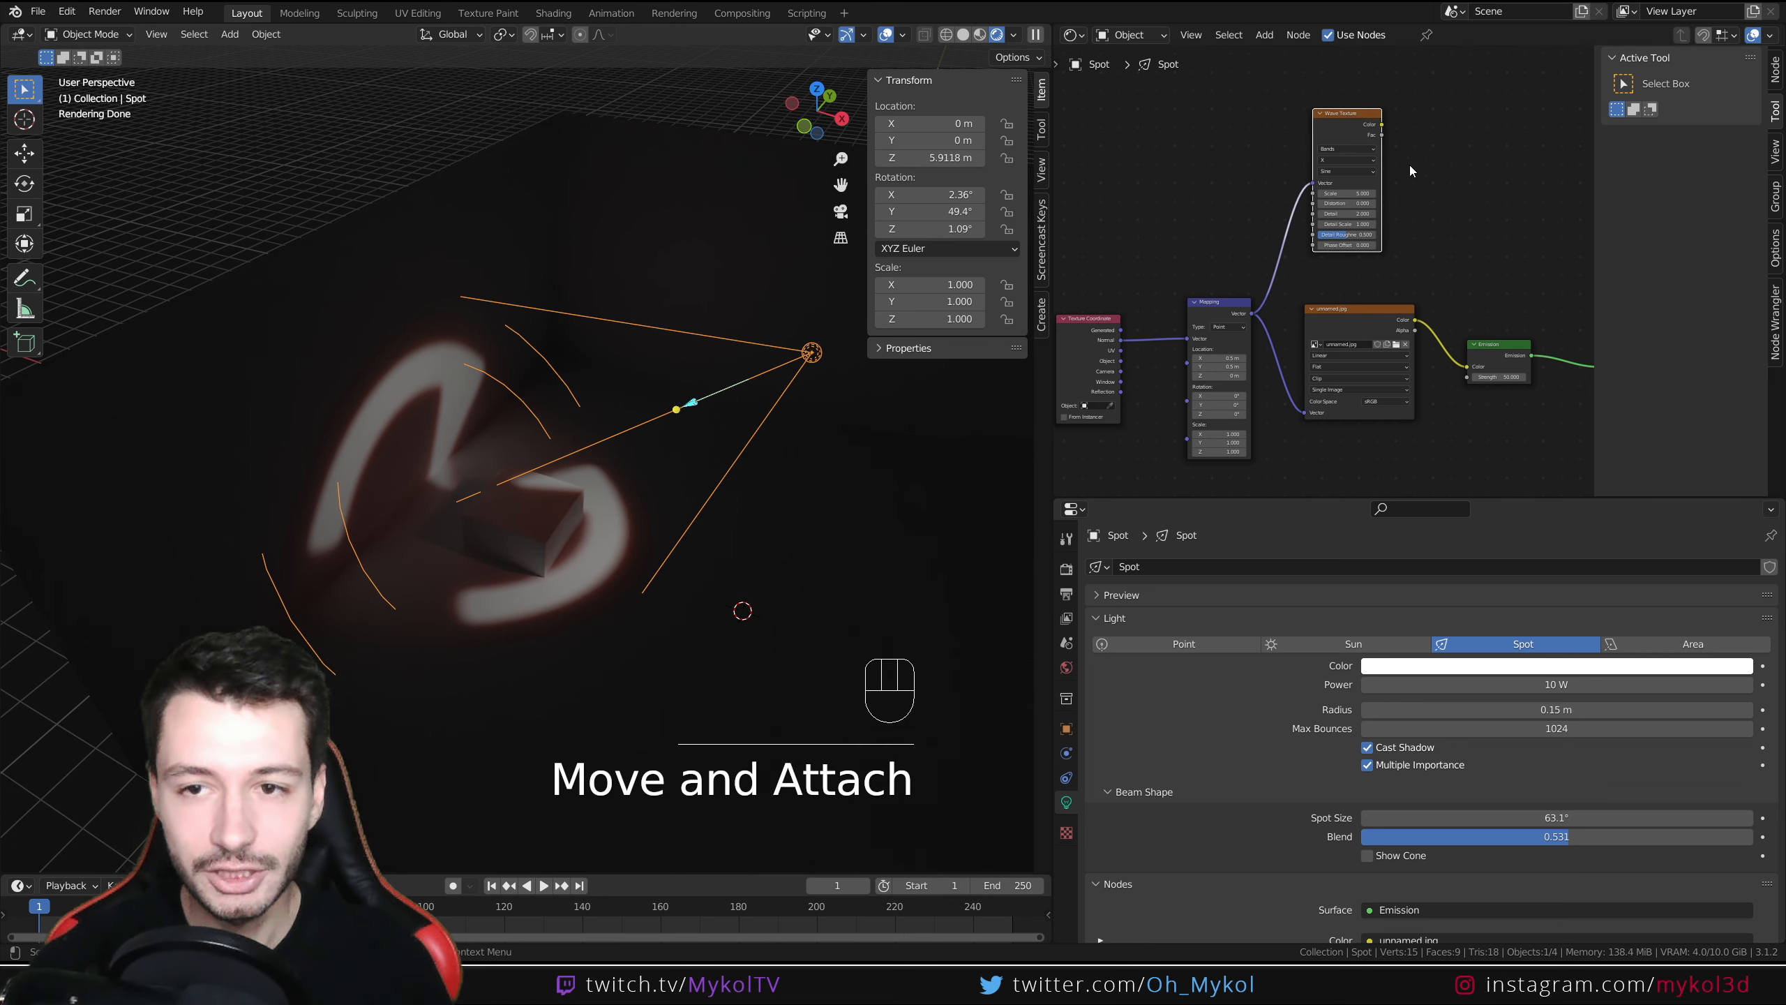
{"action": "middle_click_drag", "start_coordinate": [1457, 238], "coordinate": [1253, 230]}
{"action": "left_click_drag", "start_coordinate": [1289, 272], "coordinate": [1456, 397]}
{"action": "left_click_drag", "start_coordinate": [1428, 337], "coordinate": [1530, 333]}
{"action": "middle_click_drag", "start_coordinate": [1246, 199], "coordinate": [1290, 289]}
{"action": "left_click", "coordinate": [1248, 275]}
{"action": "scroll", "coordinate": [1242, 273], "scroll_direction": "up", "scroll_amount": 1}
Add a MixRGB node, feeding the Wave Texture's Color into Color1 and the image texture's Color into Color2.
{"action": "key", "text": "shift+a"}
{"action": "left_click", "coordinate": [1334, 218]}
{"action": "type", "text": "mix"}
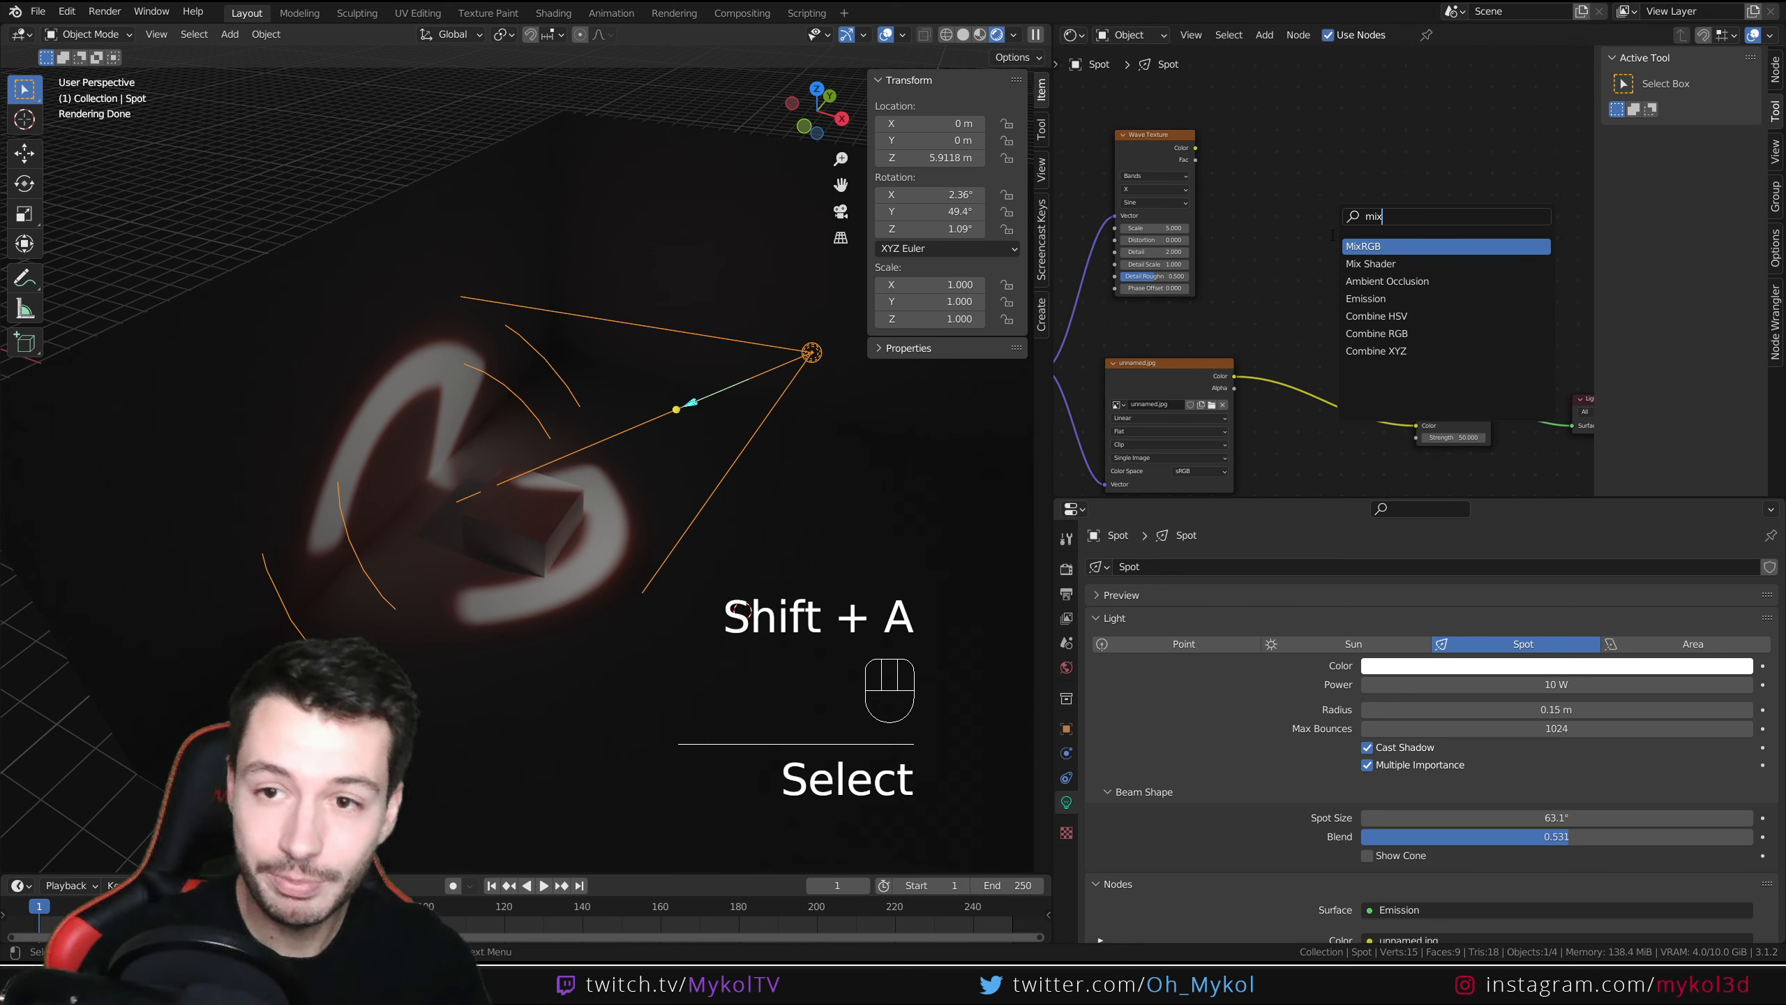
{"action": "key", "text": "Return"}
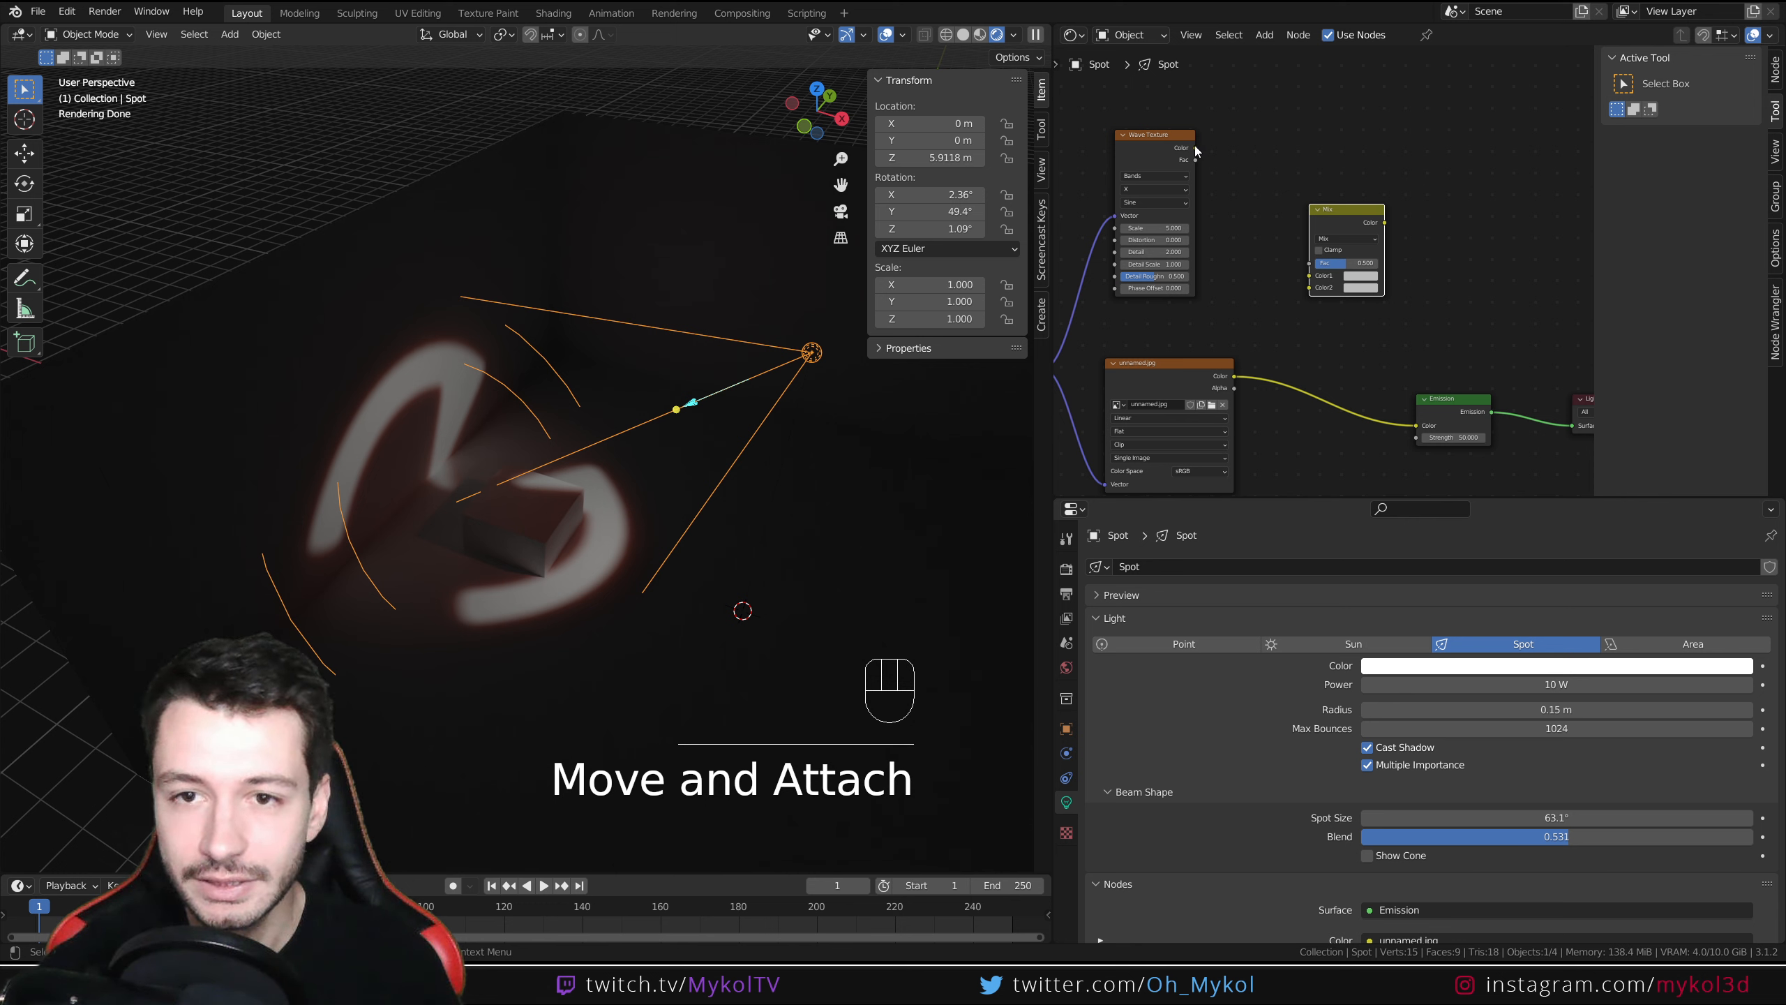
{"action": "left_click_drag", "start_coordinate": [1196, 148], "coordinate": [1309, 274]}
{"action": "left_click_drag", "start_coordinate": [1234, 375], "coordinate": [1308, 286]}
Set the mix node's blend mode to Multiply and link its Color output to the Emission Color.
{"action": "left_click", "coordinate": [1347, 238]}
{"action": "left_click", "coordinate": [1336, 264]}
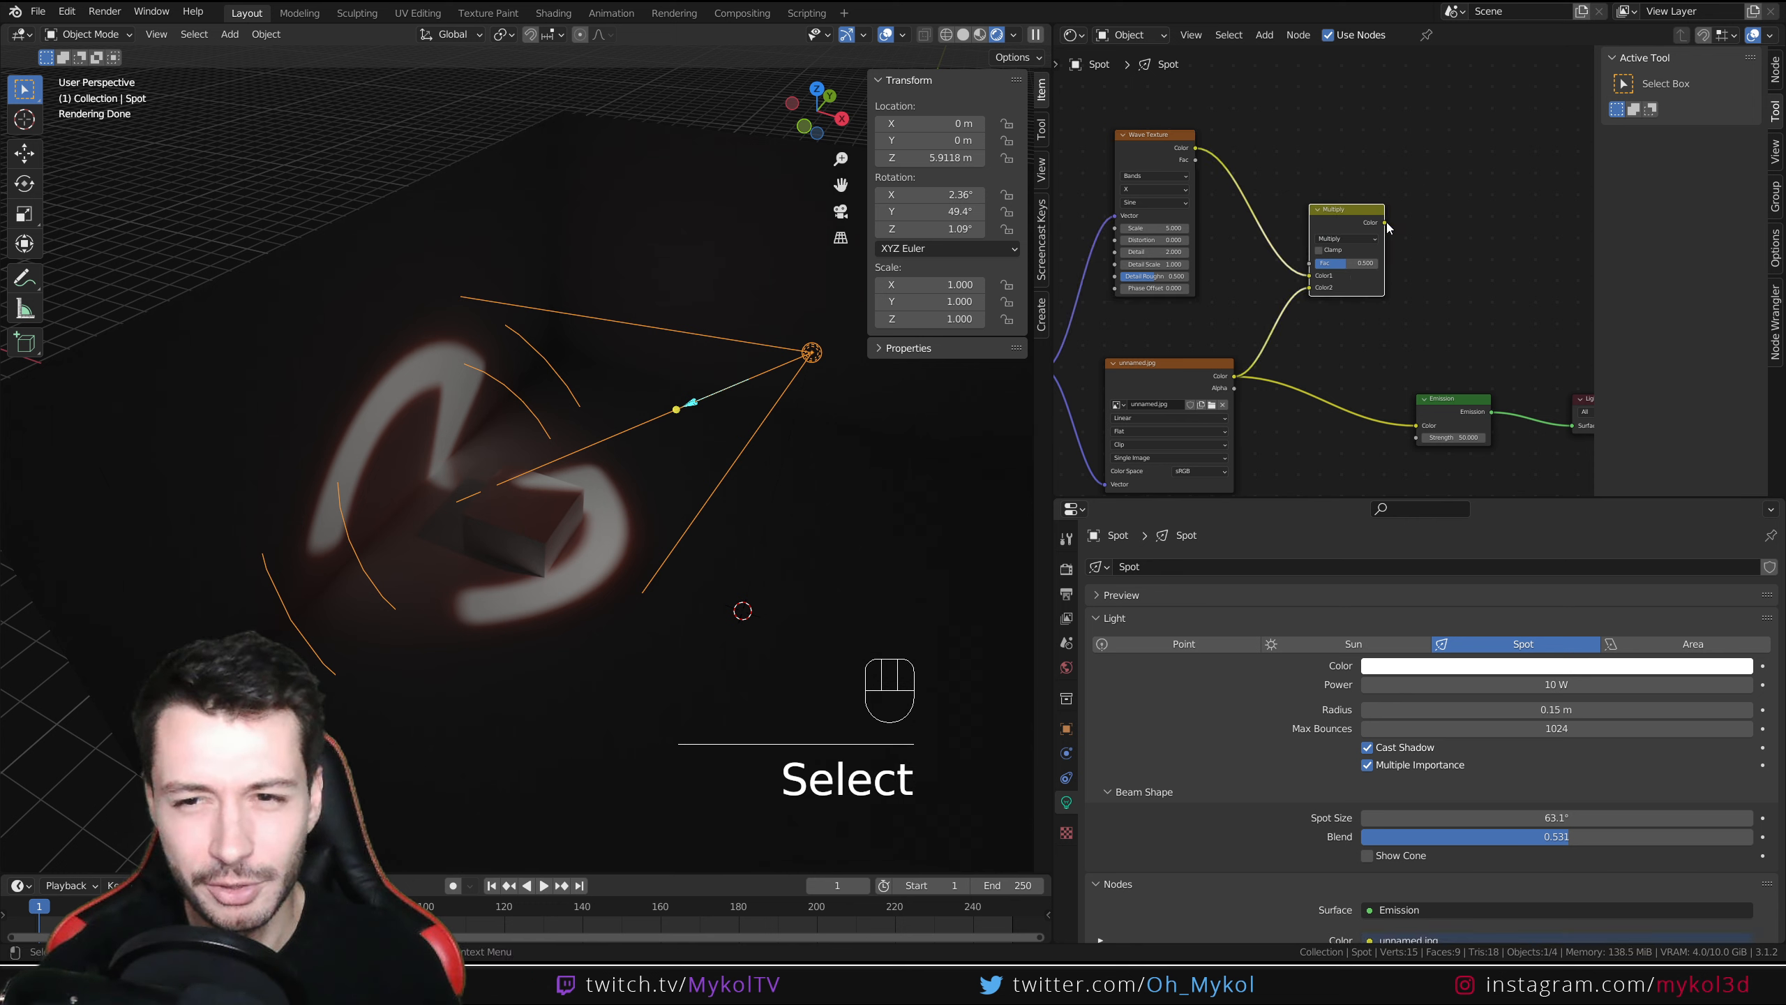
{"action": "left_click_drag", "start_coordinate": [1386, 224], "coordinate": [1417, 425]}
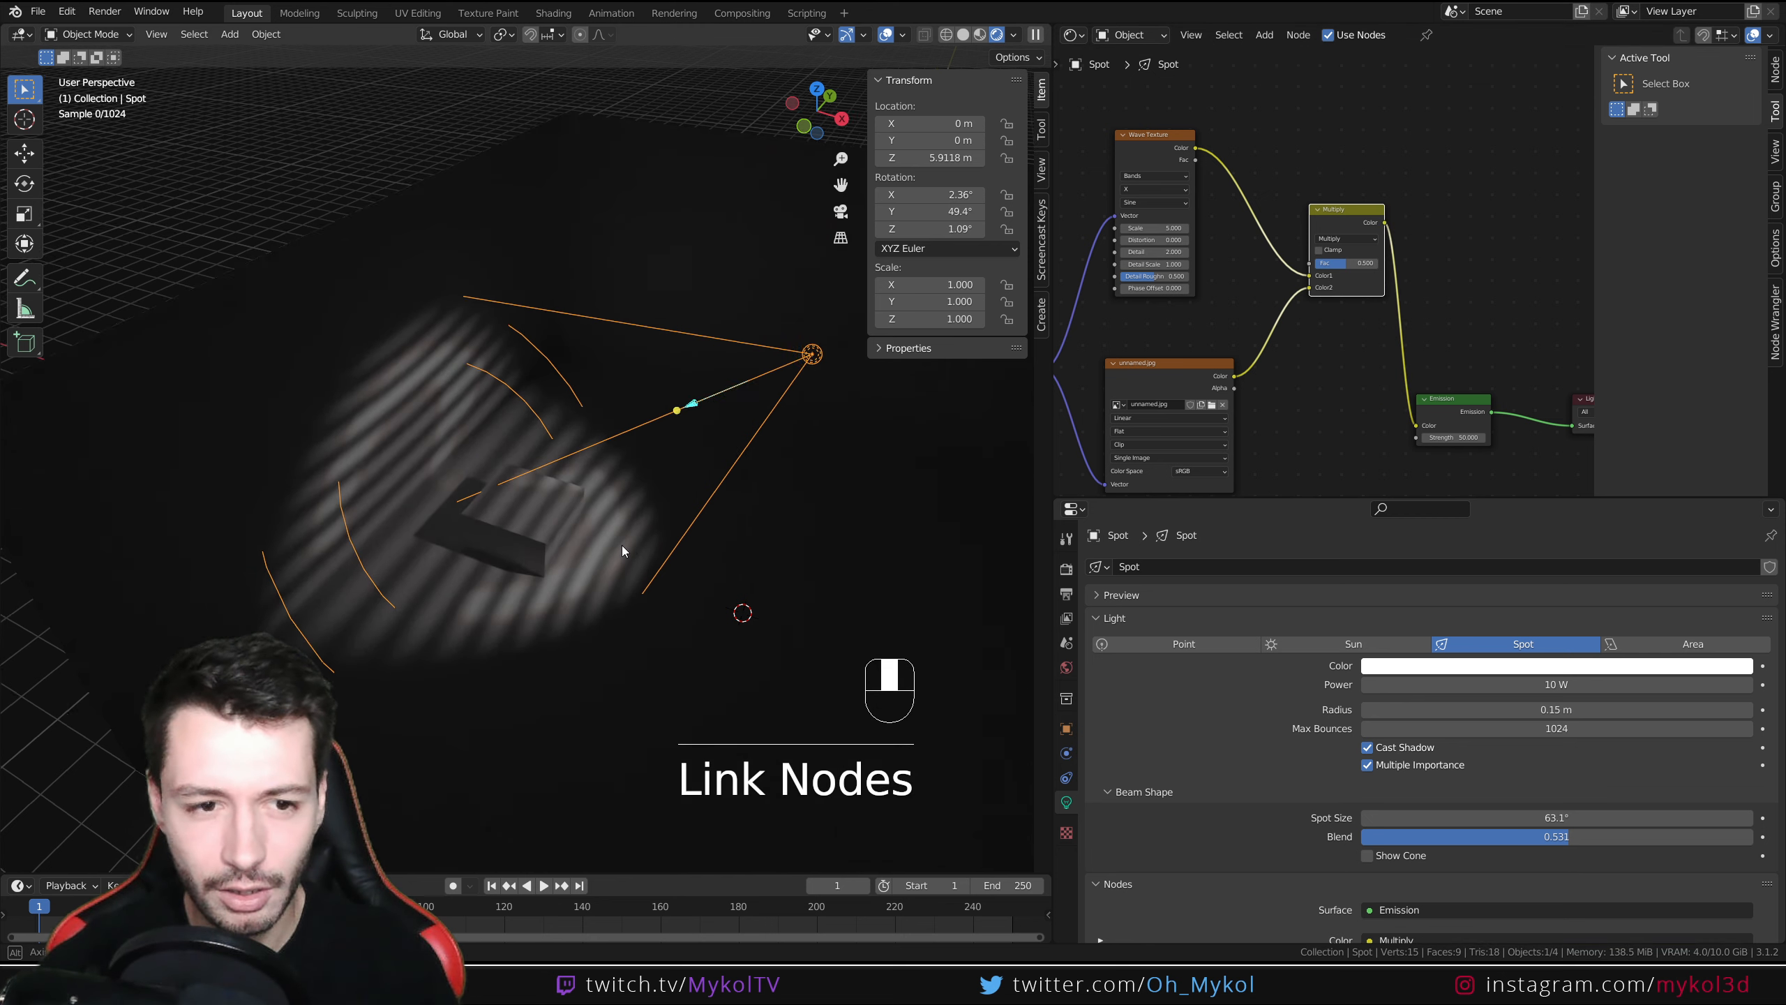
Raise the Multiply node's factor to nearly full so the stripes combine with the logo.
{"action": "middle_click_drag", "start_coordinate": [622, 545], "coordinate": [547, 525]}
{"action": "scroll", "coordinate": [547, 525], "scroll_direction": "up", "scroll_amount": 2}
{"action": "left_click_drag", "start_coordinate": [1333, 264], "coordinate": [1369, 264]}
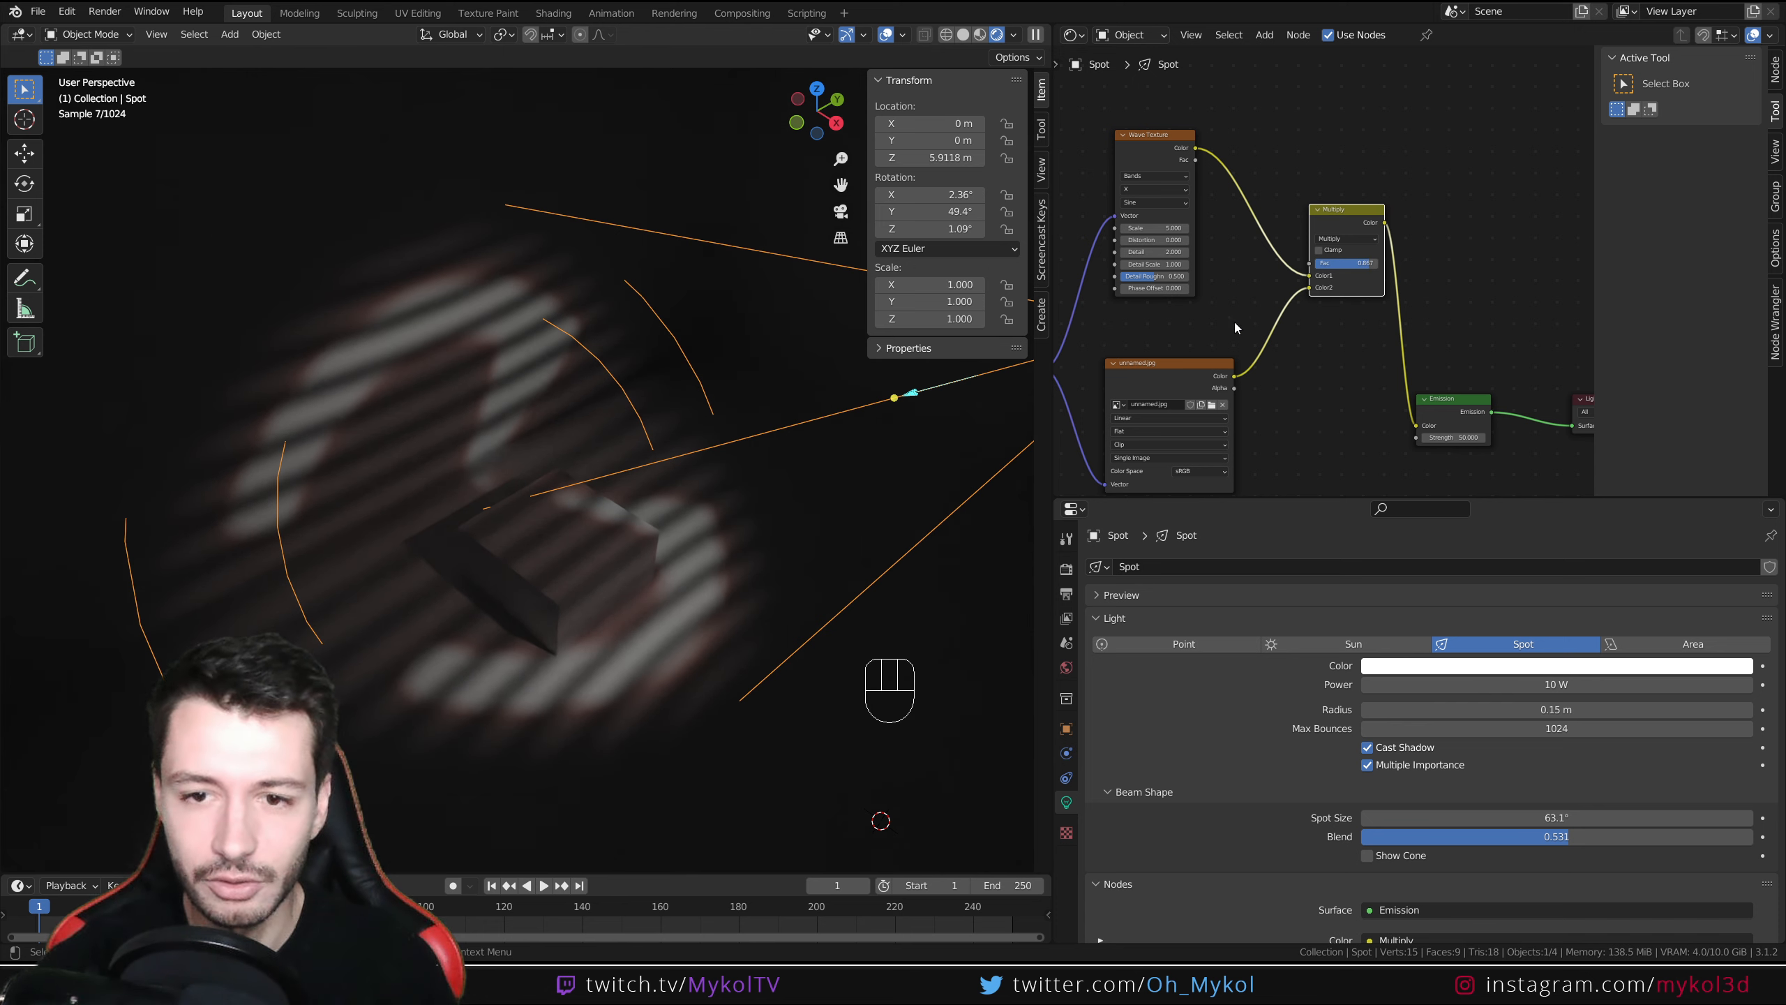
{"action": "scroll", "coordinate": [516, 532], "scroll_direction": "up", "scroll_amount": 1}
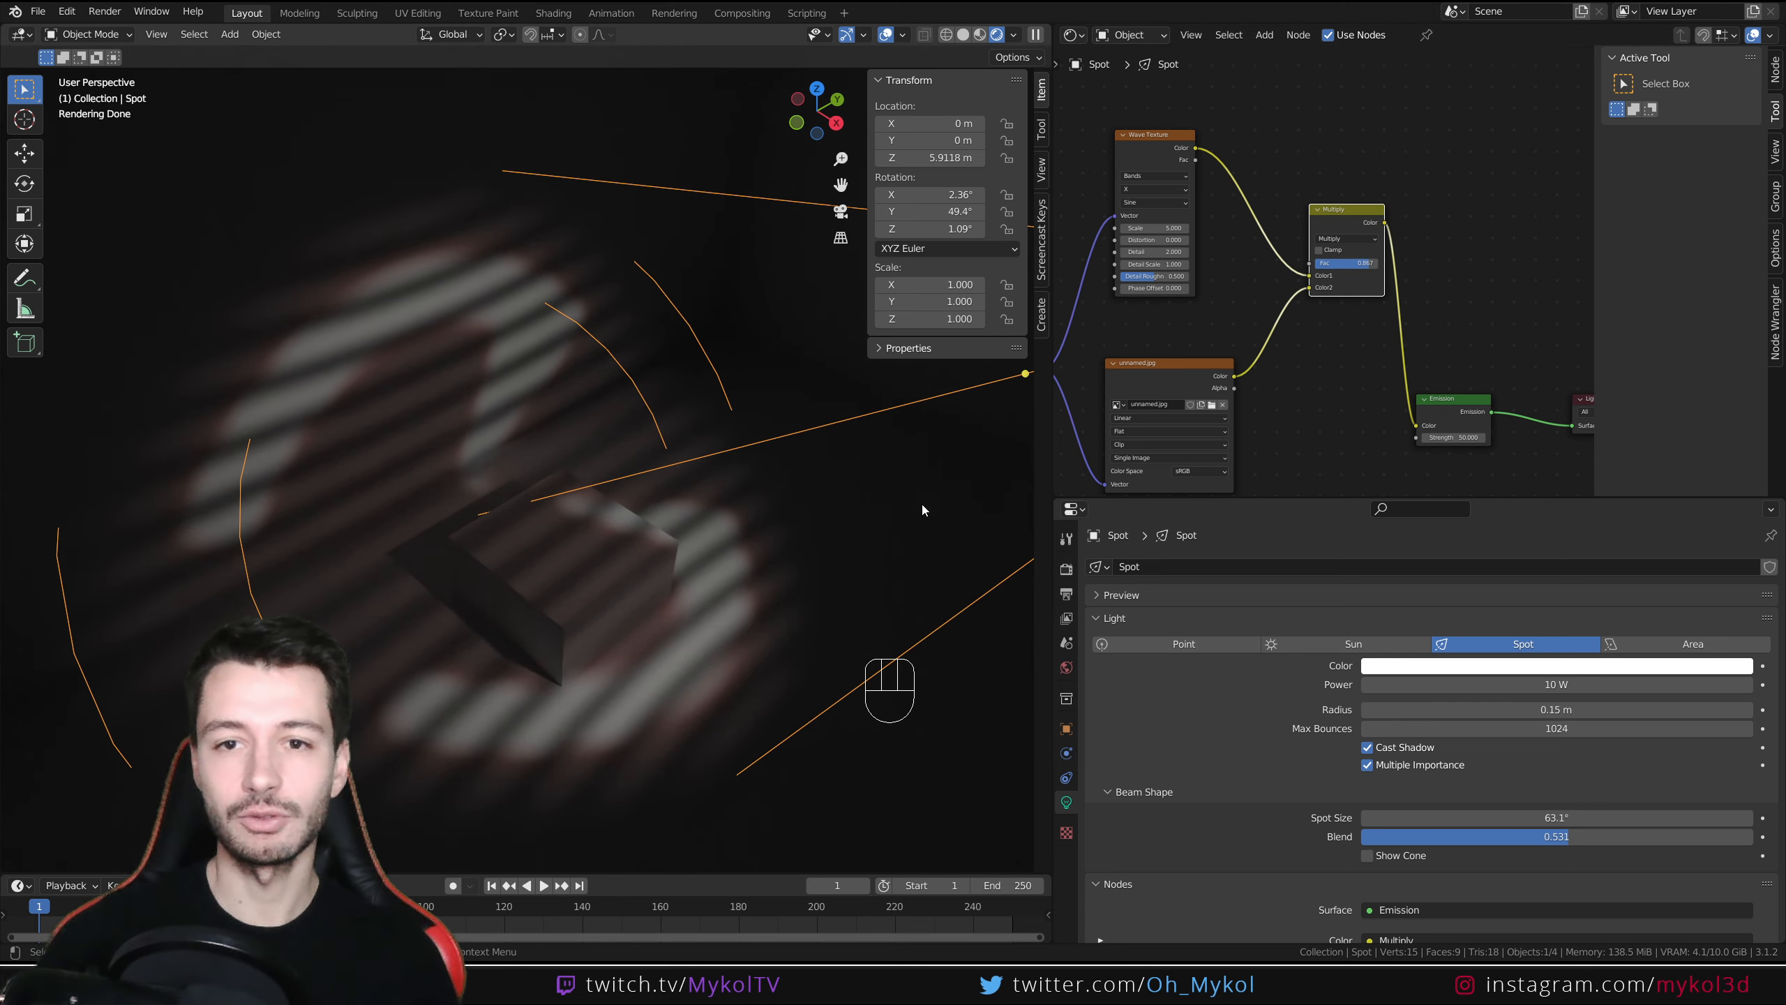
{"action": "scroll", "coordinate": [1309, 254], "scroll_direction": "up", "scroll_amount": 2}
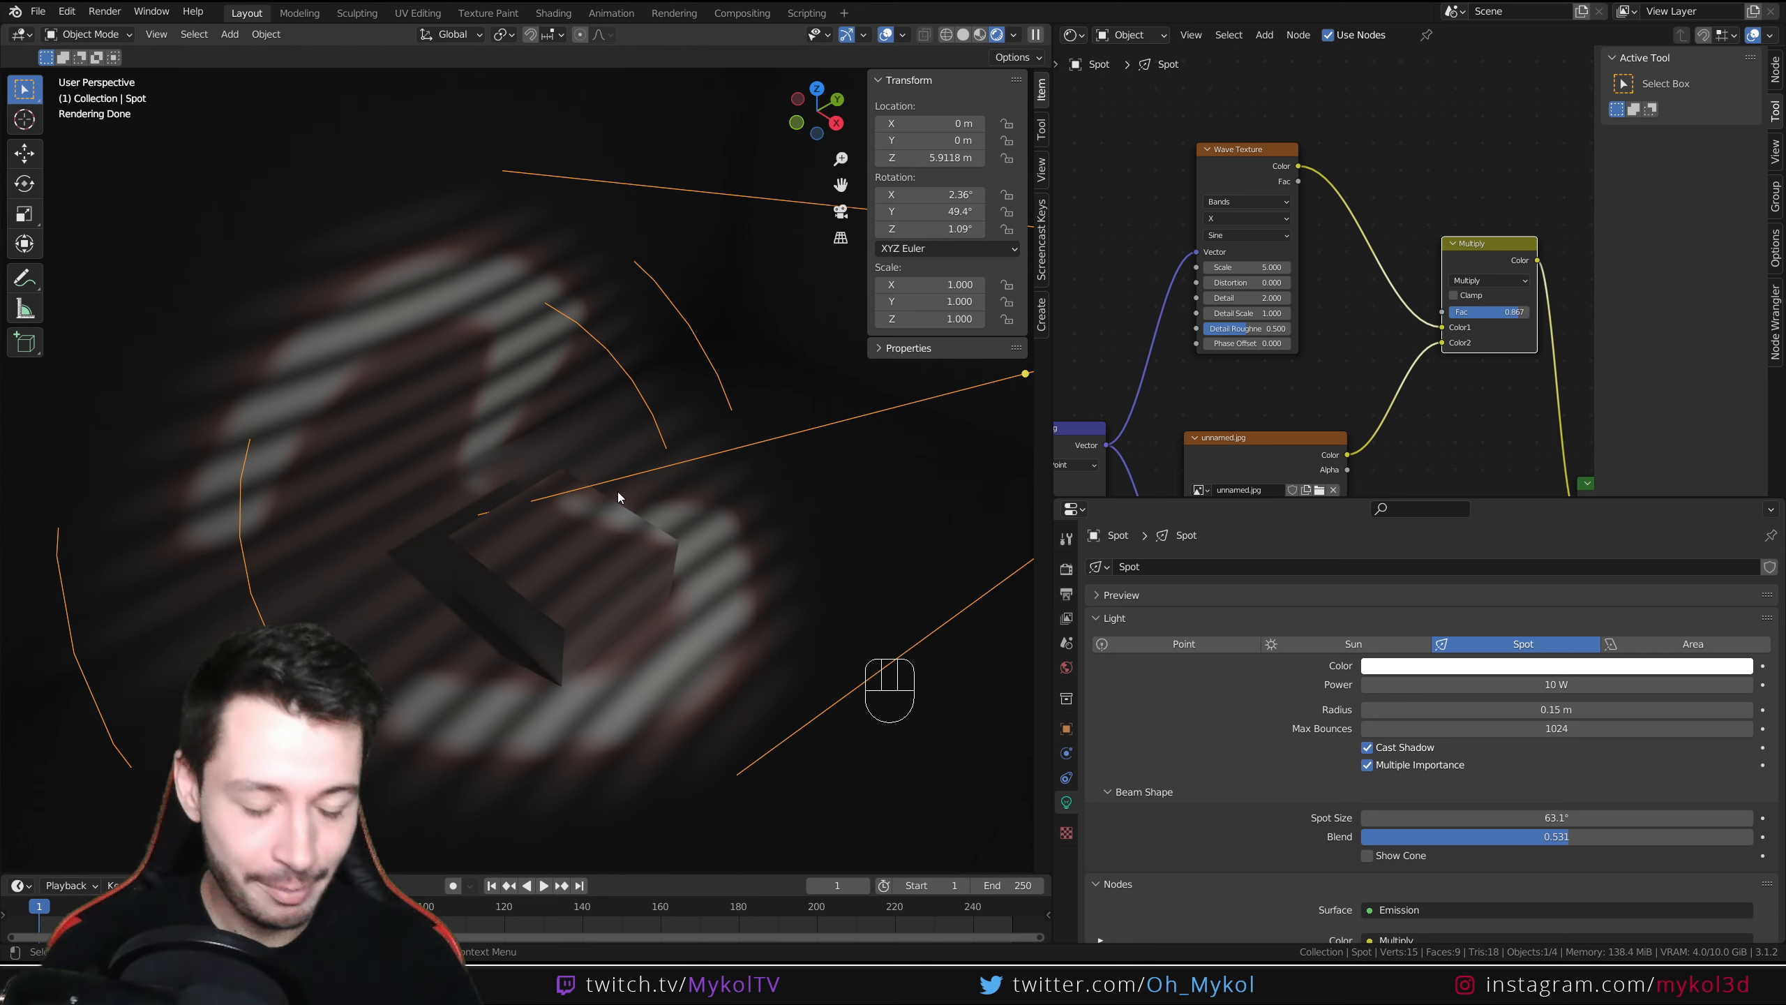
{"action": "scroll", "coordinate": [1365, 377], "scroll_direction": "down", "scroll_amount": 3}
{"action": "scroll", "coordinate": [1390, 412], "scroll_direction": "down", "scroll_amount": 1}
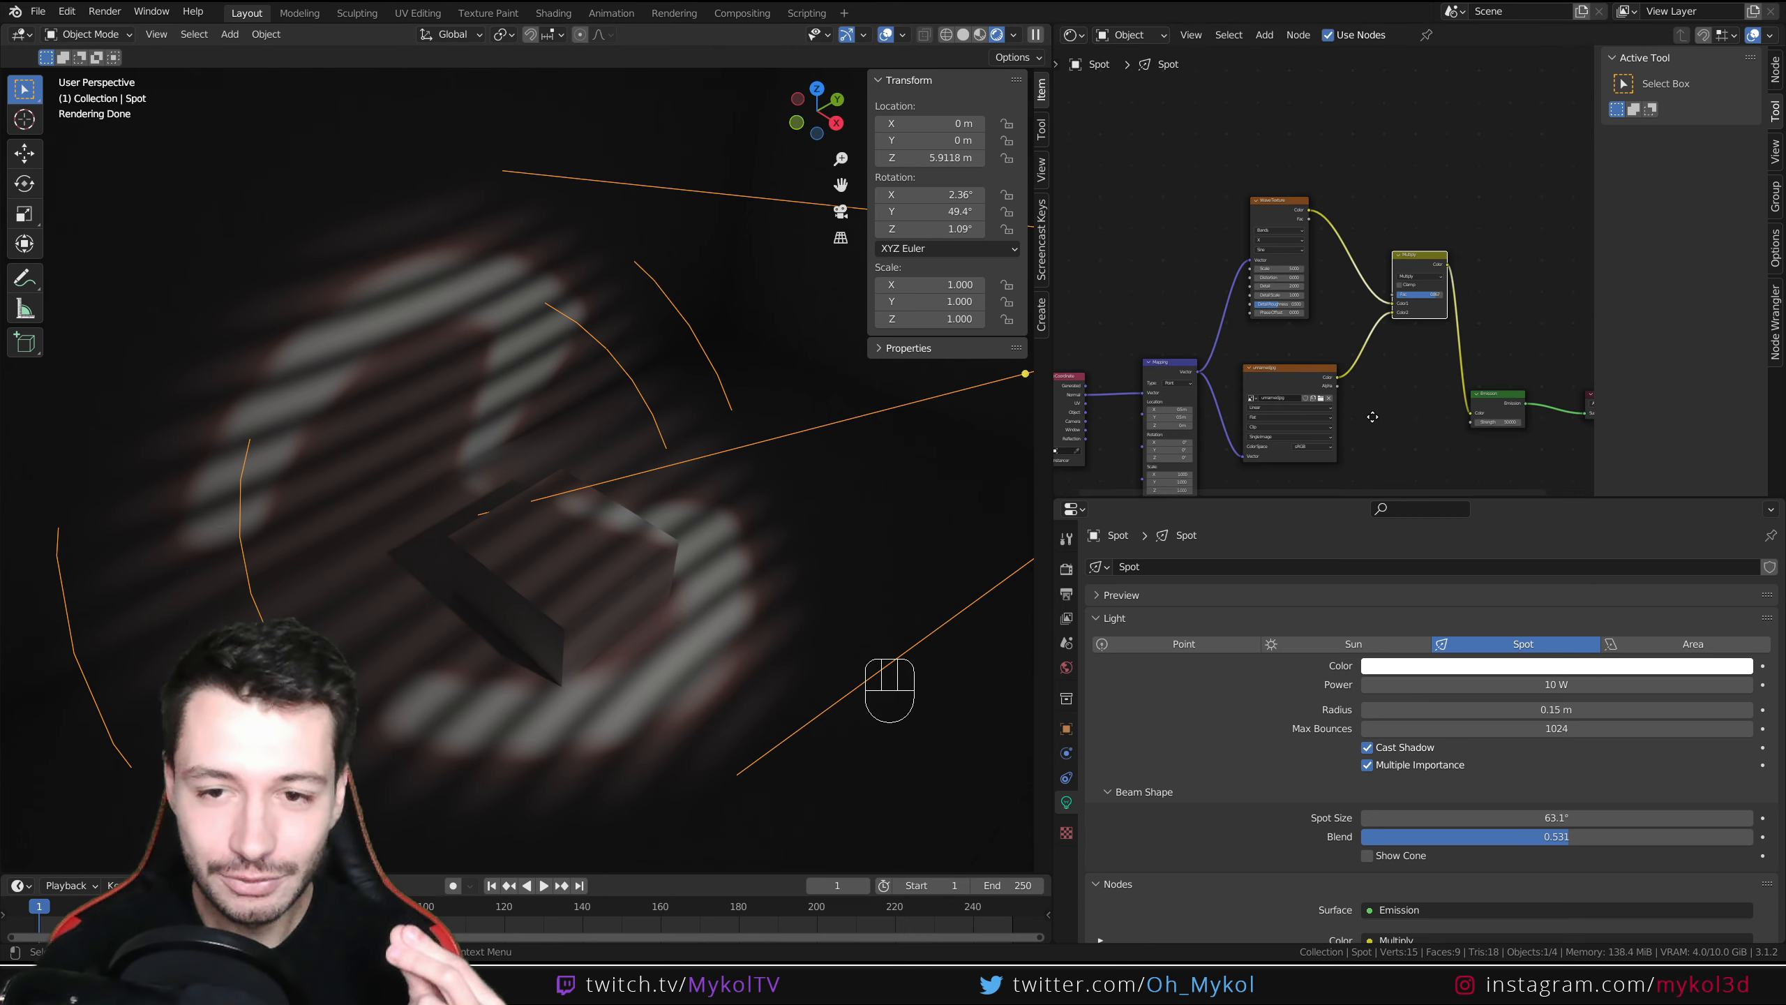
Move the Emission and Light Output nodes up together, in line with the Multiply node.
{"action": "middle_click_drag", "start_coordinate": [1374, 416], "coordinate": [1365, 368]}
{"action": "middle_click_drag", "start_coordinate": [1450, 287], "coordinate": [1372, 288]}
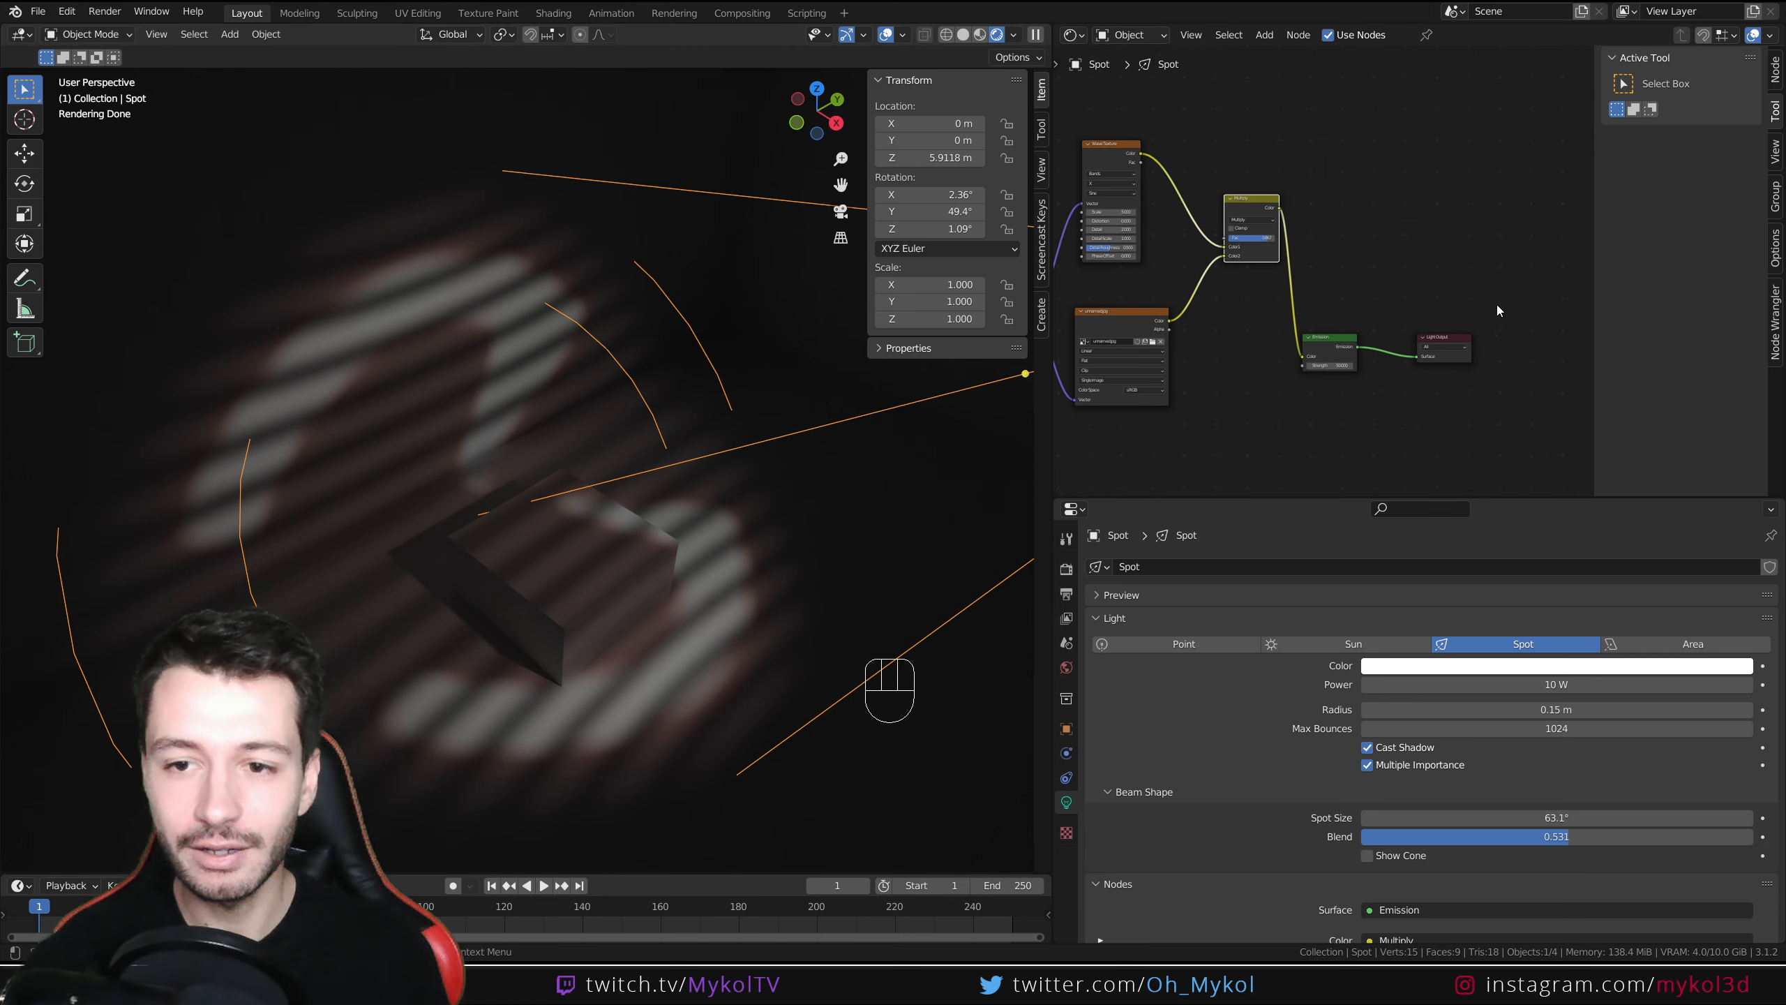
{"action": "left_click_drag", "start_coordinate": [1496, 305], "coordinate": [1371, 212]}
{"action": "middle_click_drag", "start_coordinate": [1308, 344], "coordinate": [1464, 373]}
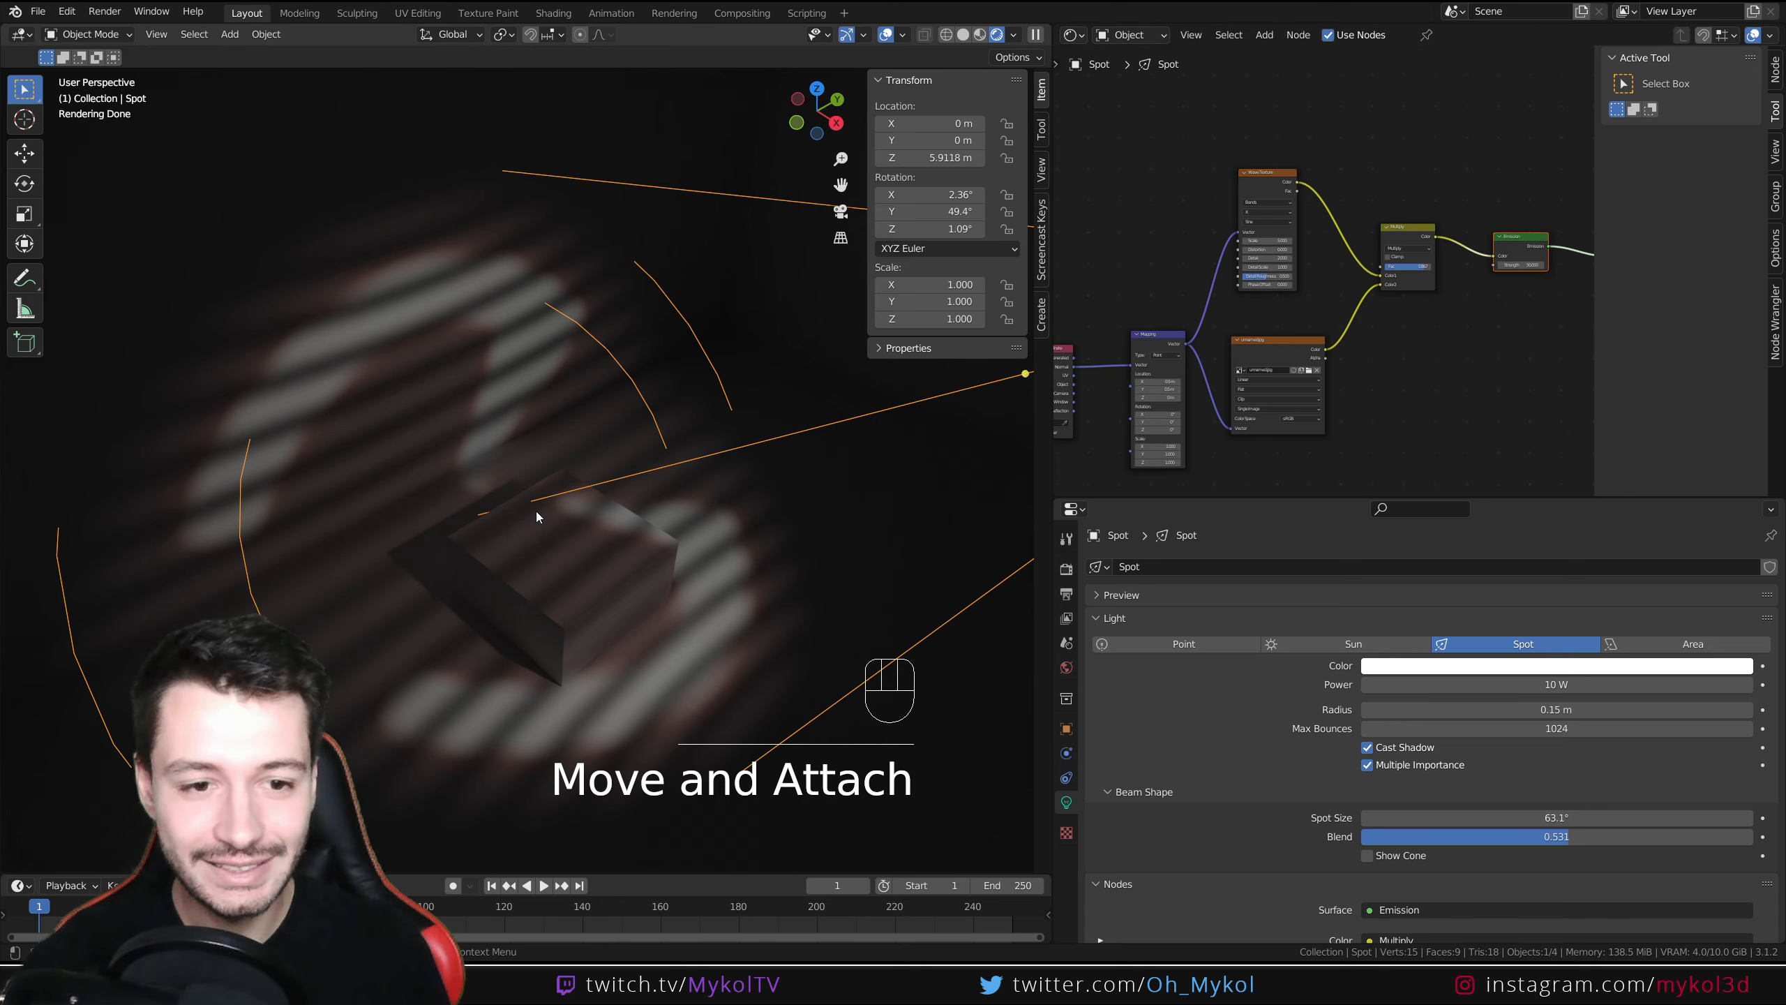
Set the Multiply node's factor to 1.000 and inspect the striped logo across the cube and wall.
{"action": "scroll", "coordinate": [538, 513], "scroll_direction": "up", "scroll_amount": 3}
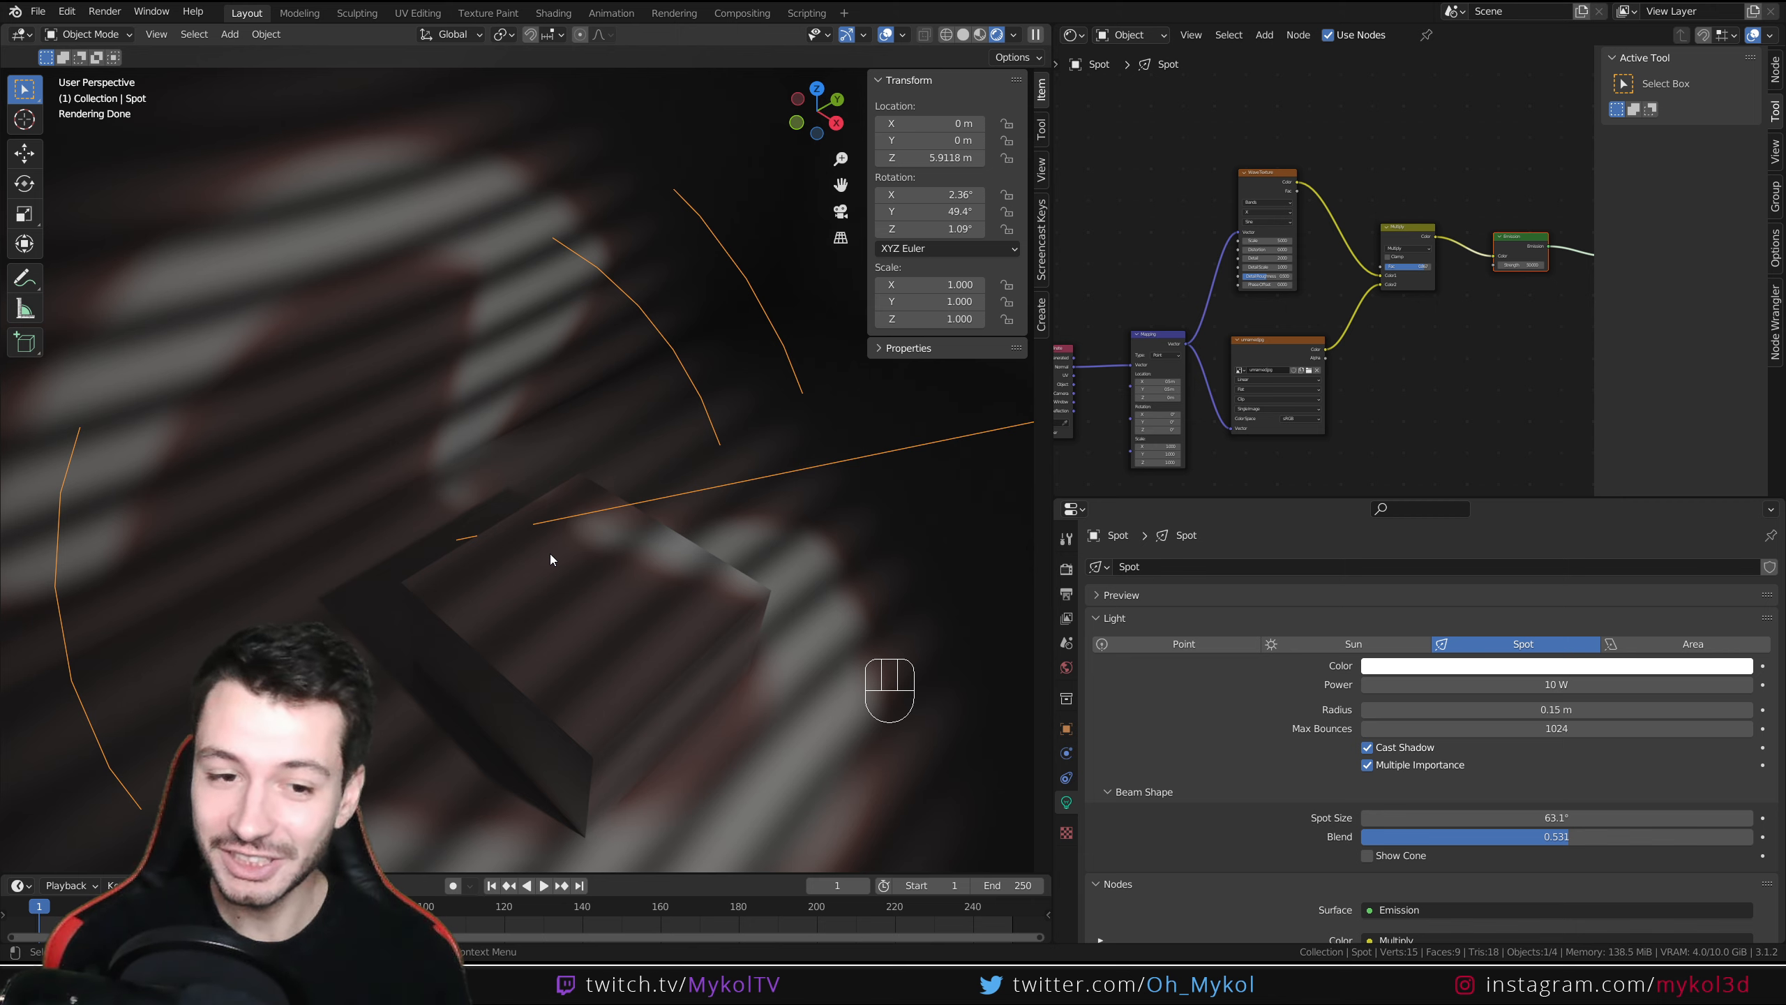
{"action": "middle_click_drag", "start_coordinate": [1421, 329], "coordinate": [1343, 342]}
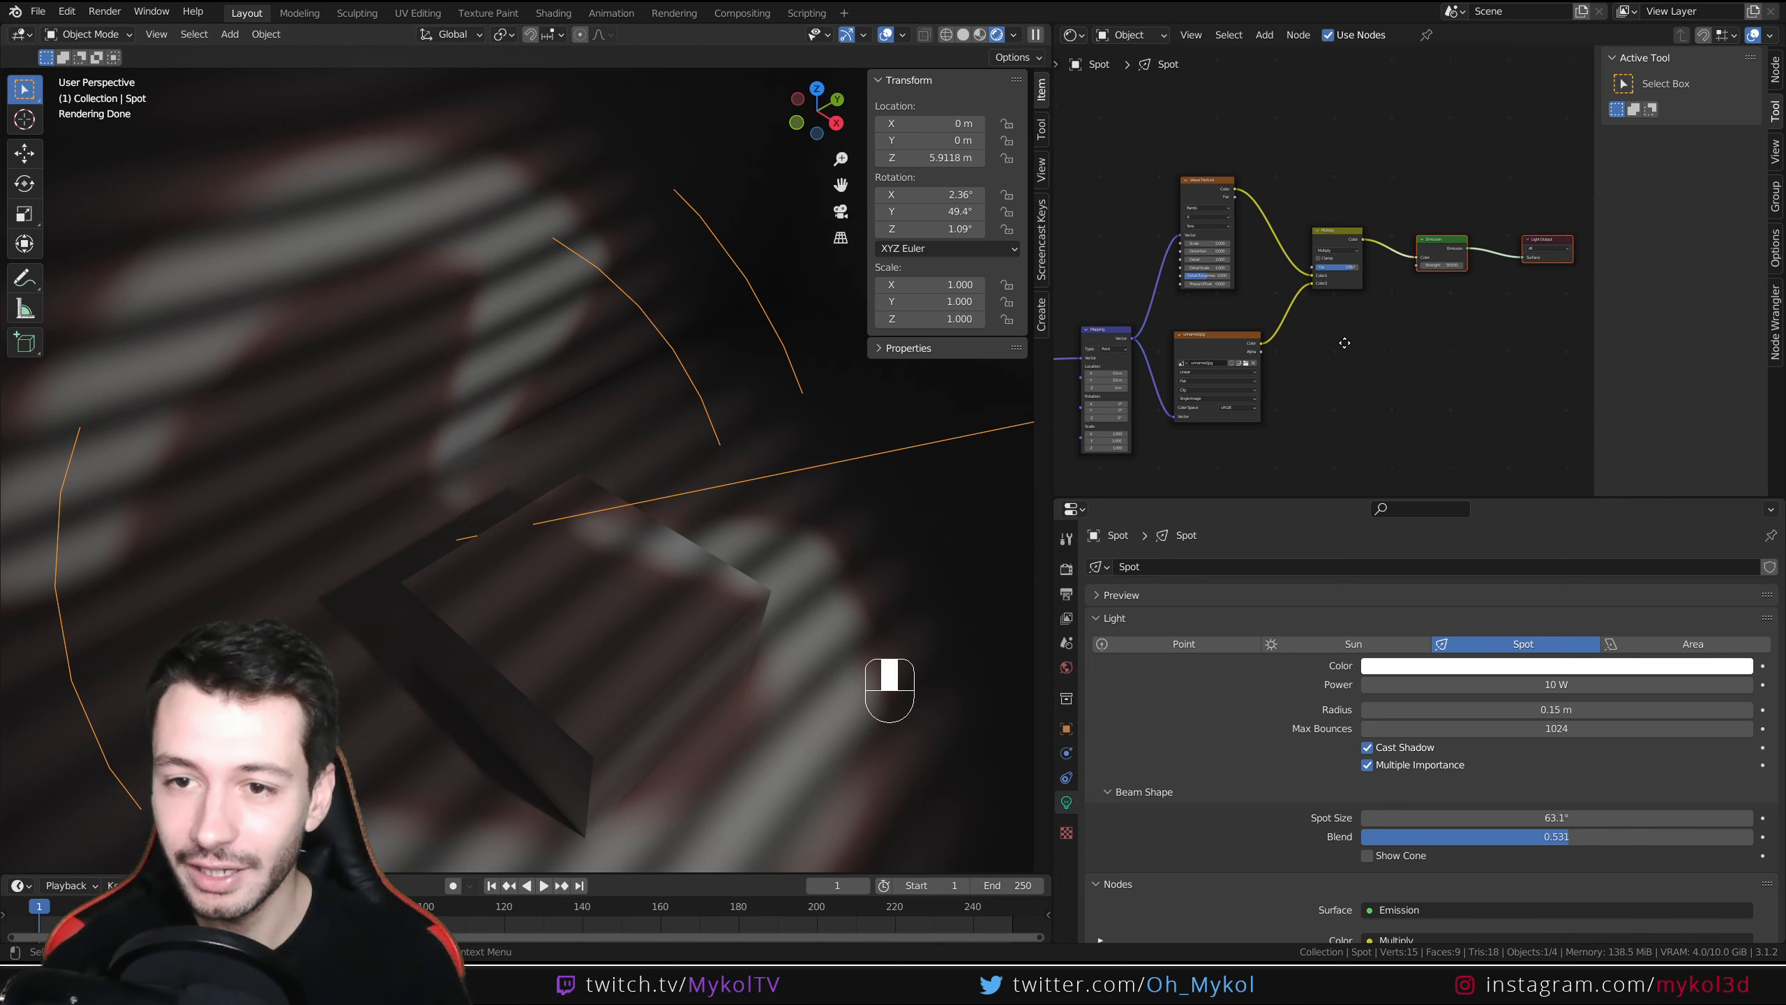
{"action": "left_click_drag", "start_coordinate": [1346, 272], "coordinate": [1360, 272]}
{"action": "scroll", "coordinate": [745, 537], "scroll_direction": "down", "scroll_amount": 3}
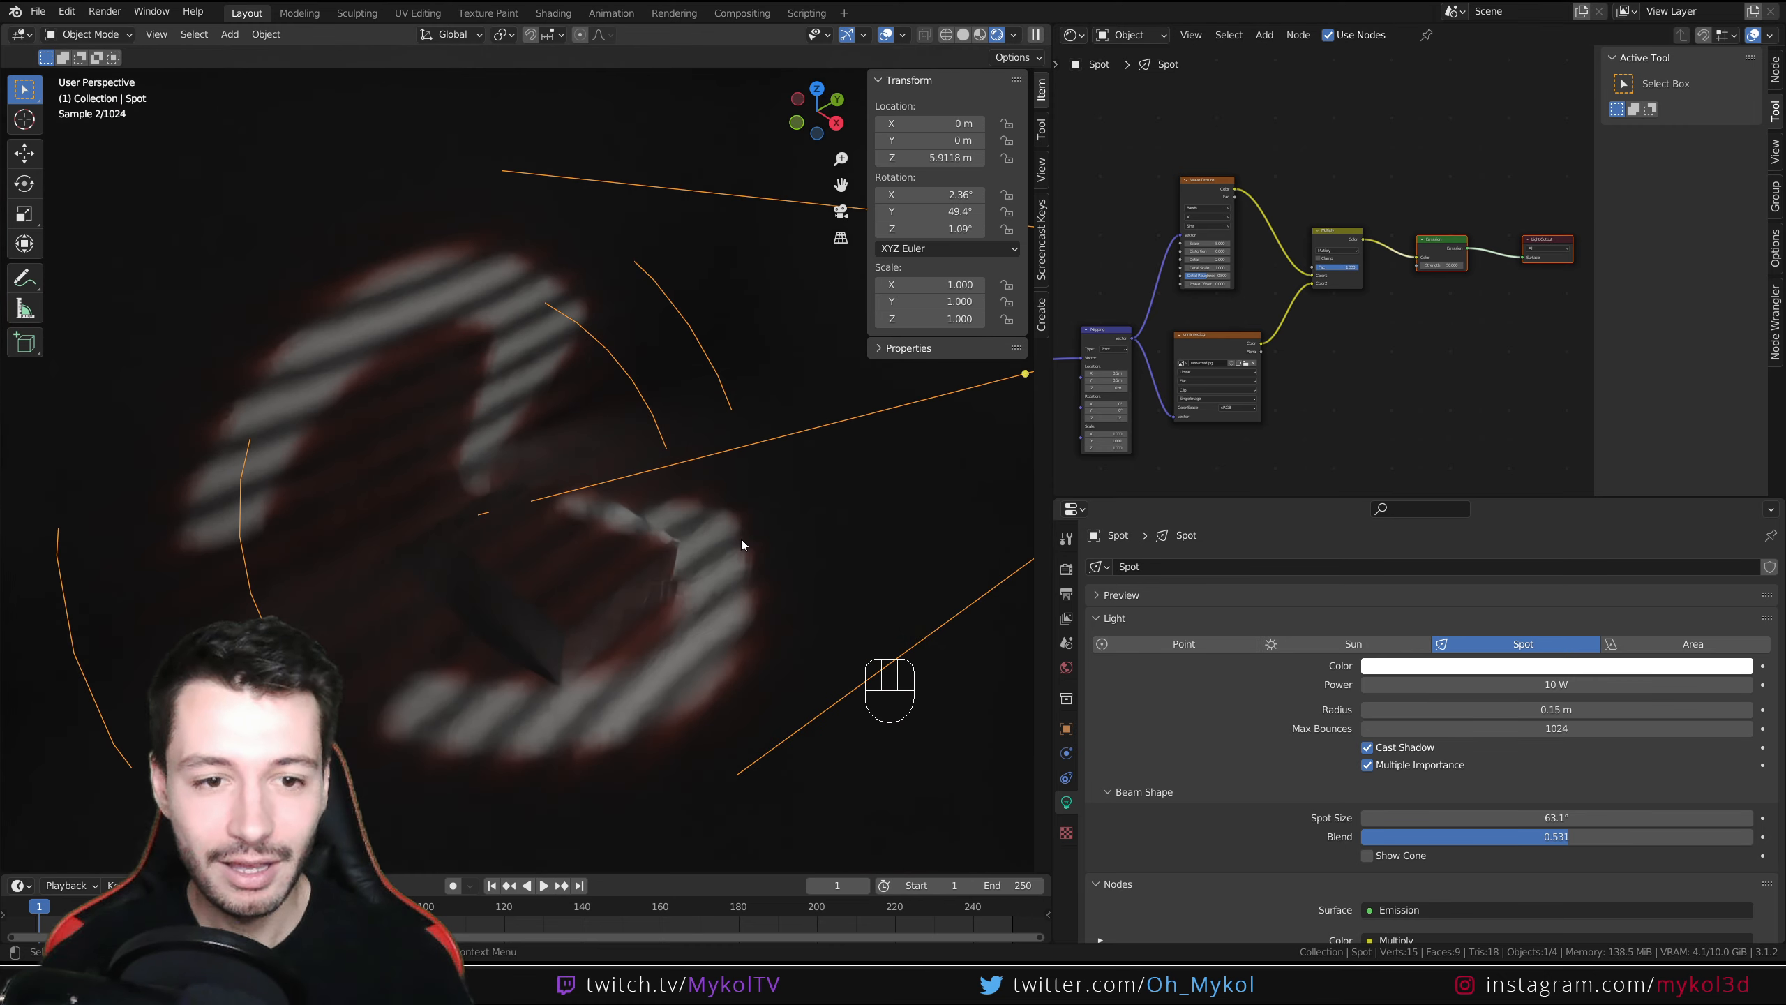
{"action": "middle_click_drag", "start_coordinate": [740, 540], "coordinate": [688, 519]}
{"action": "scroll", "coordinate": [642, 607], "scroll_direction": "up", "scroll_amount": 2}
{"action": "scroll", "coordinate": [1328, 287], "scroll_direction": "up", "scroll_amount": 3}
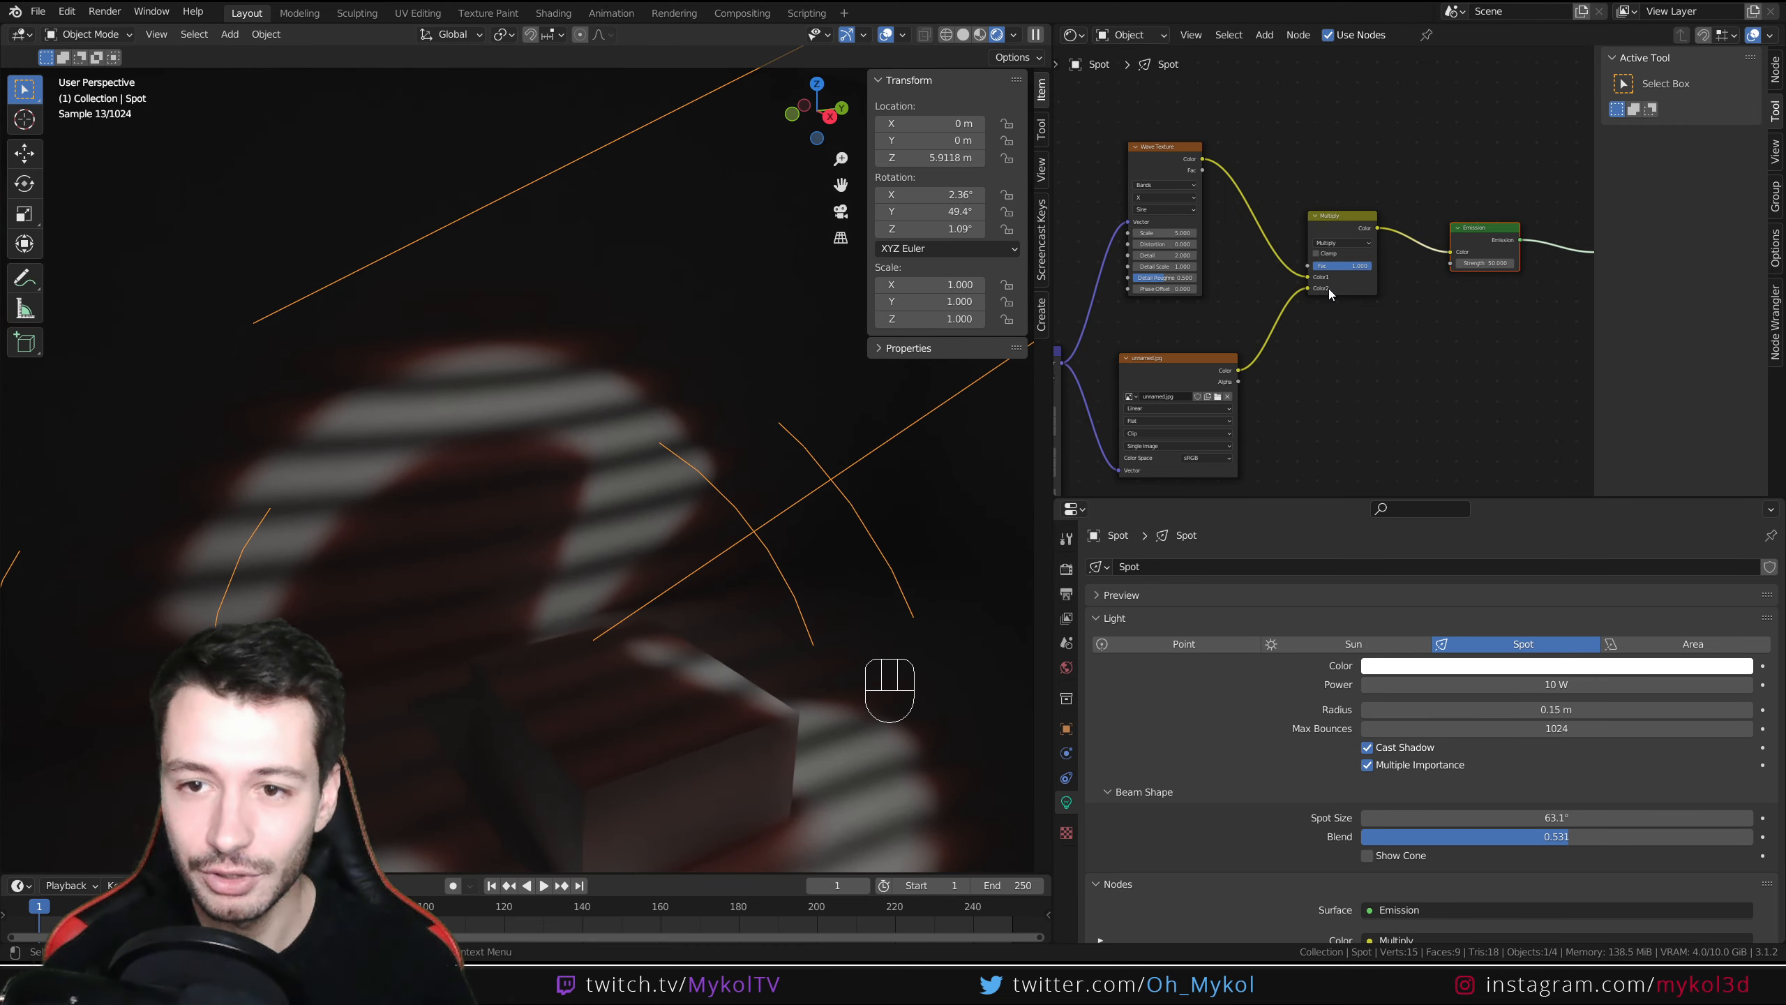
Re-aim the spot light near the cube, rotating it to about 9° X, 51.3° Y and 1.4° Z.
{"action": "middle_click_drag", "start_coordinate": [843, 457], "coordinate": [562, 378]}
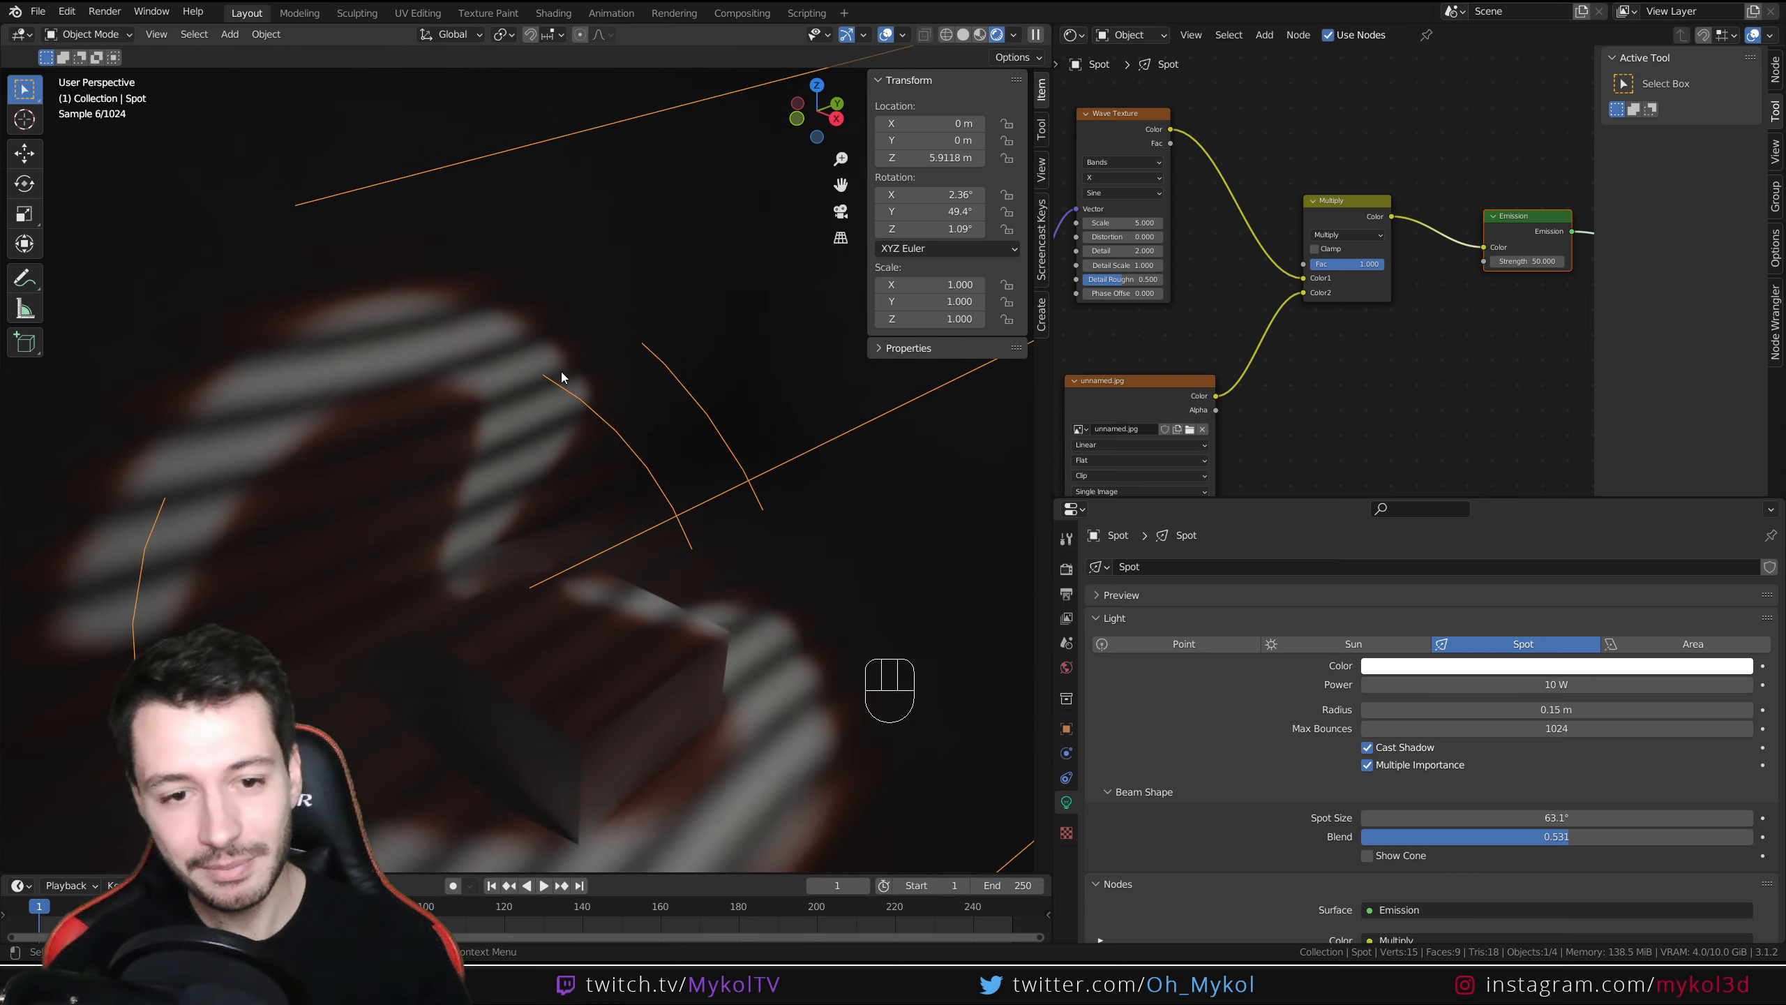
{"action": "scroll", "coordinate": [662, 554], "scroll_direction": "down", "scroll_amount": 3}
{"action": "left_click_drag", "start_coordinate": [795, 377], "coordinate": [513, 535]}
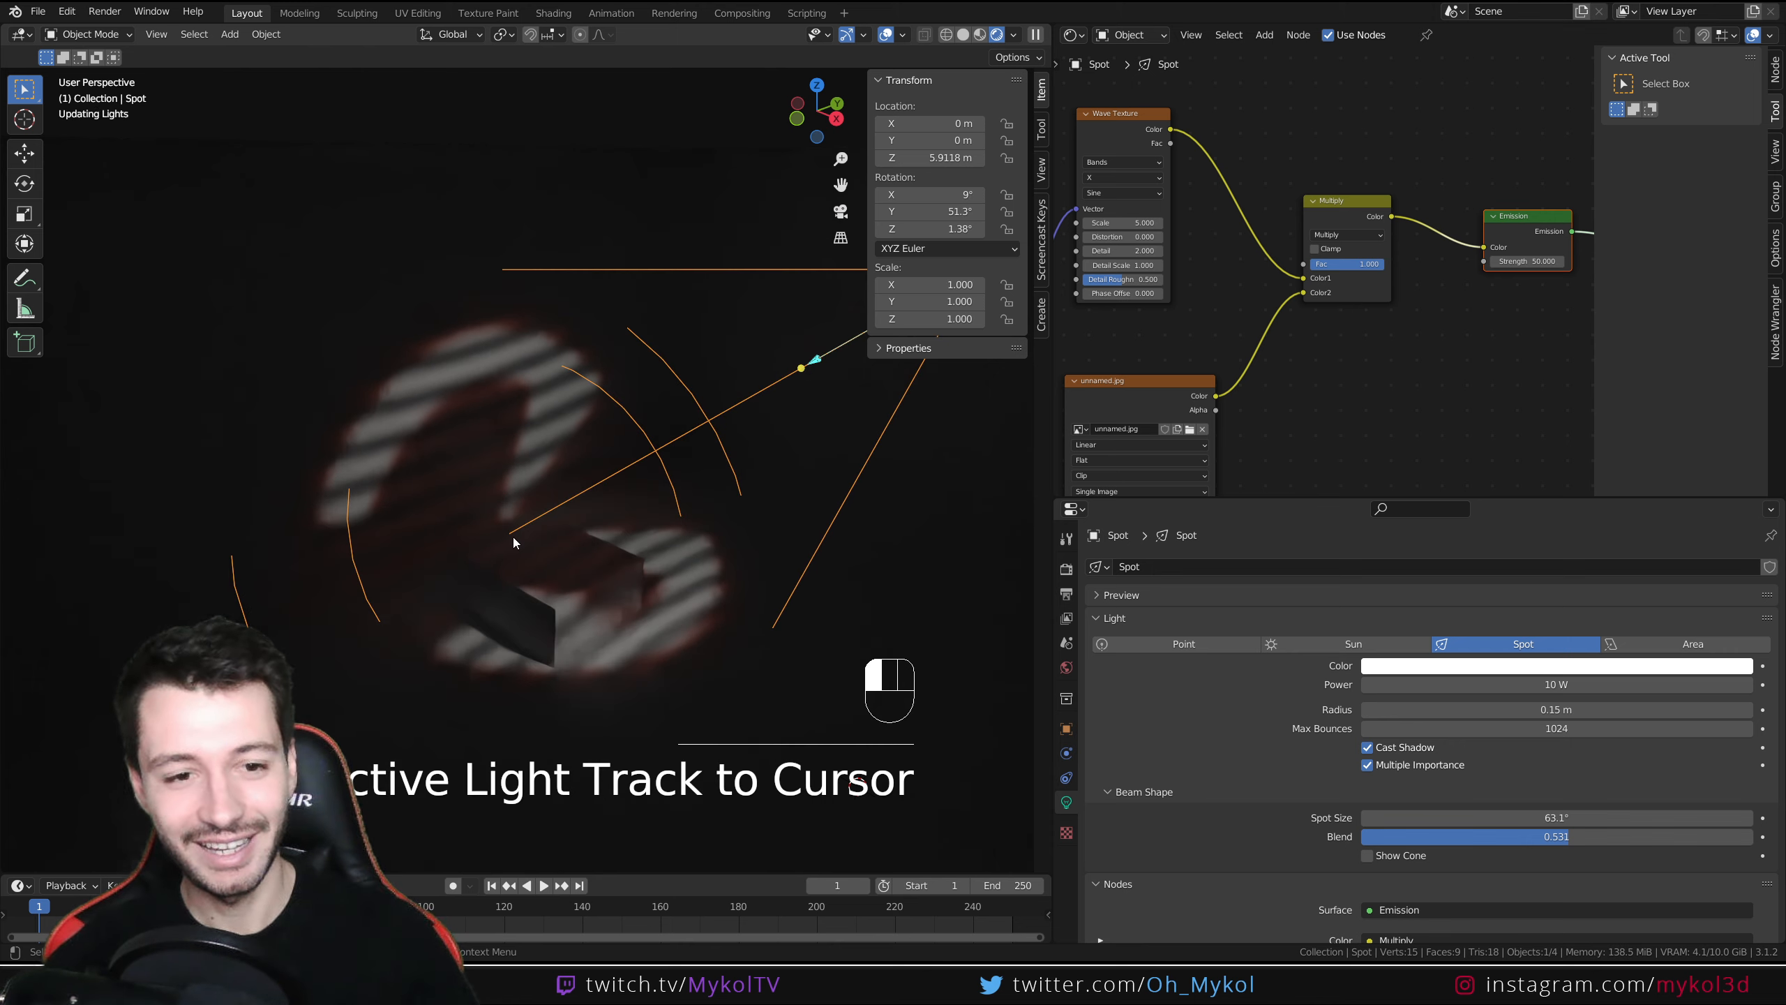